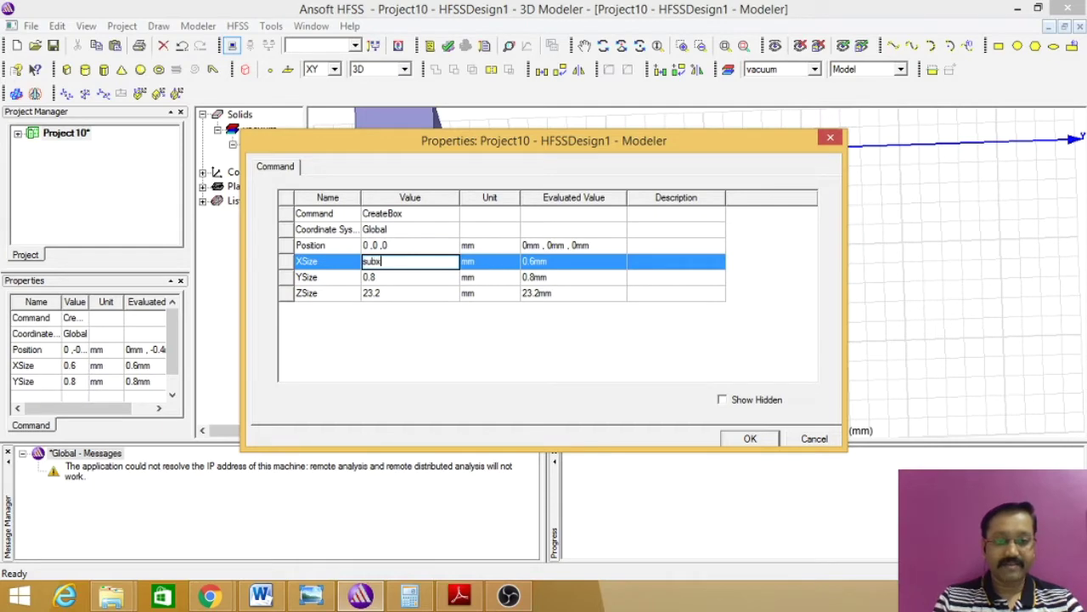
- Define the box's X size as a length variable subx with a value of 18 mm
key(Return)
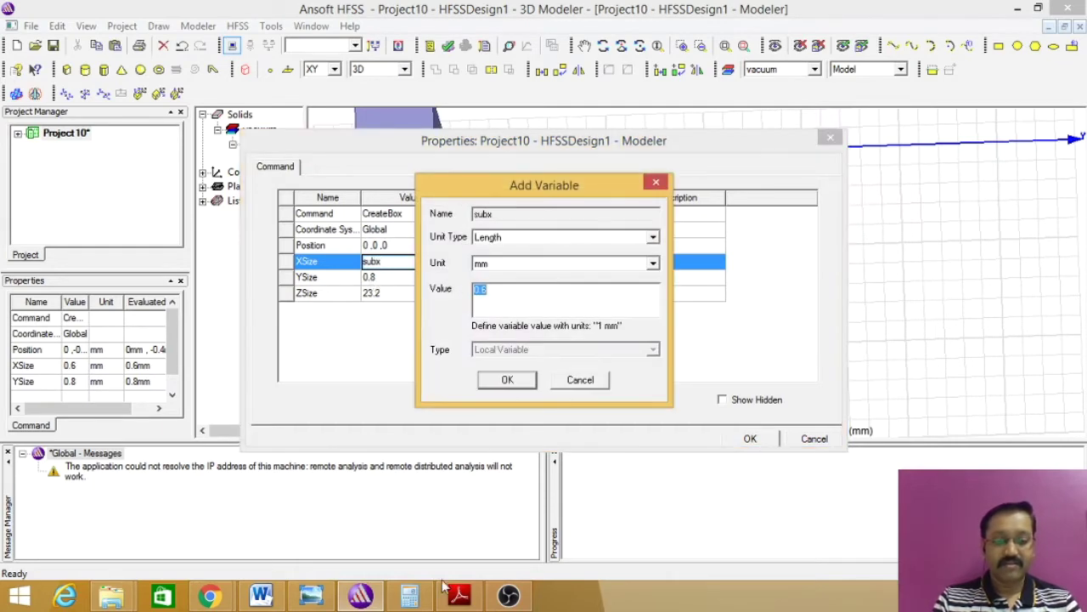
click(313, 596)
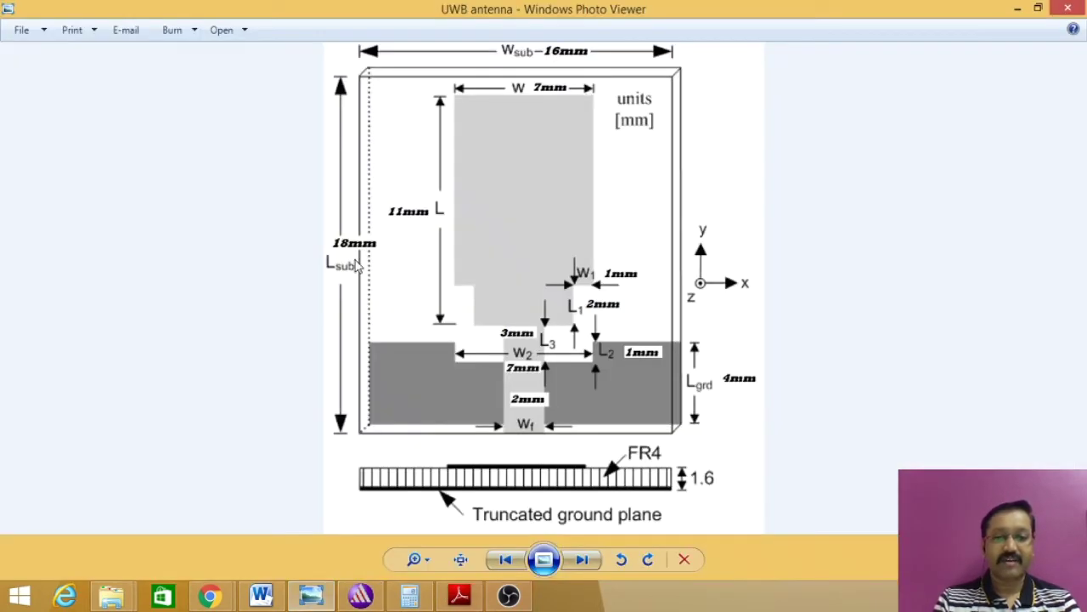
click(1071, 8)
text(18mm)
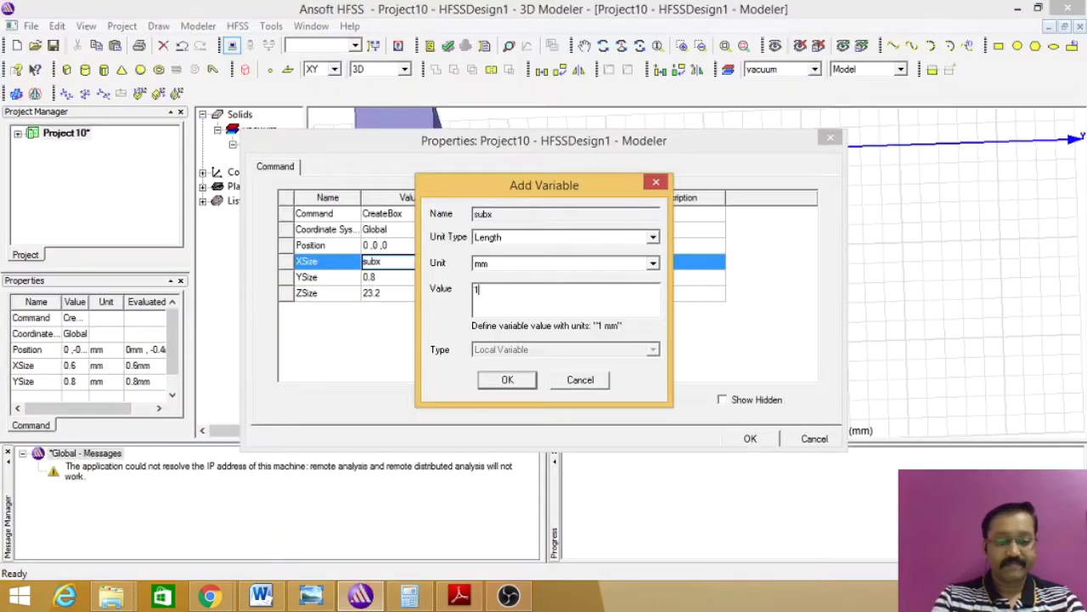
click(507, 381)
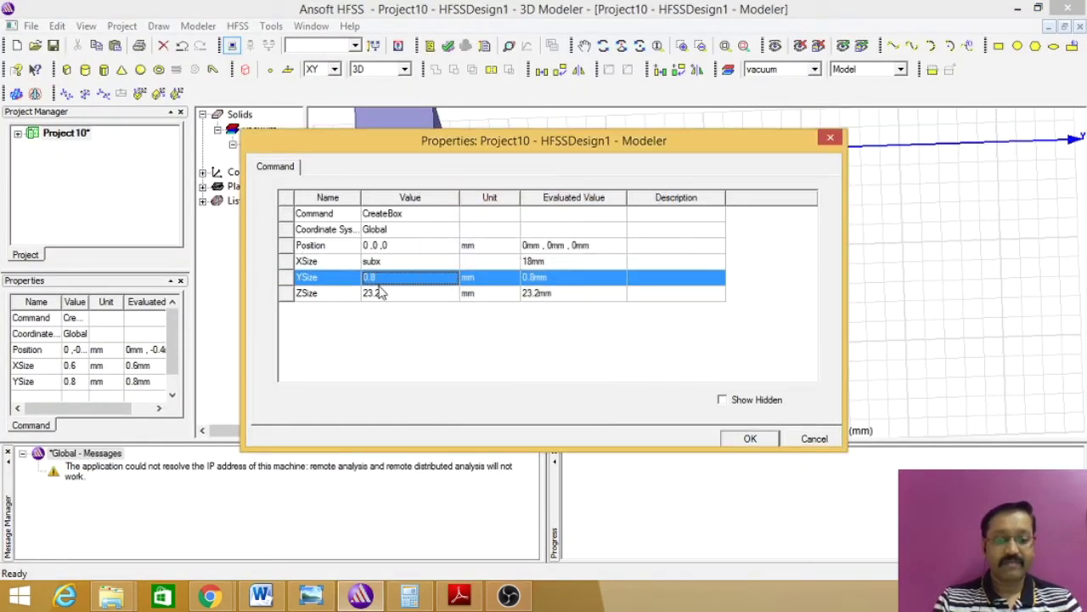
- Define the box's Y size as a length variable suby with a value of 16 mm
text(suby)
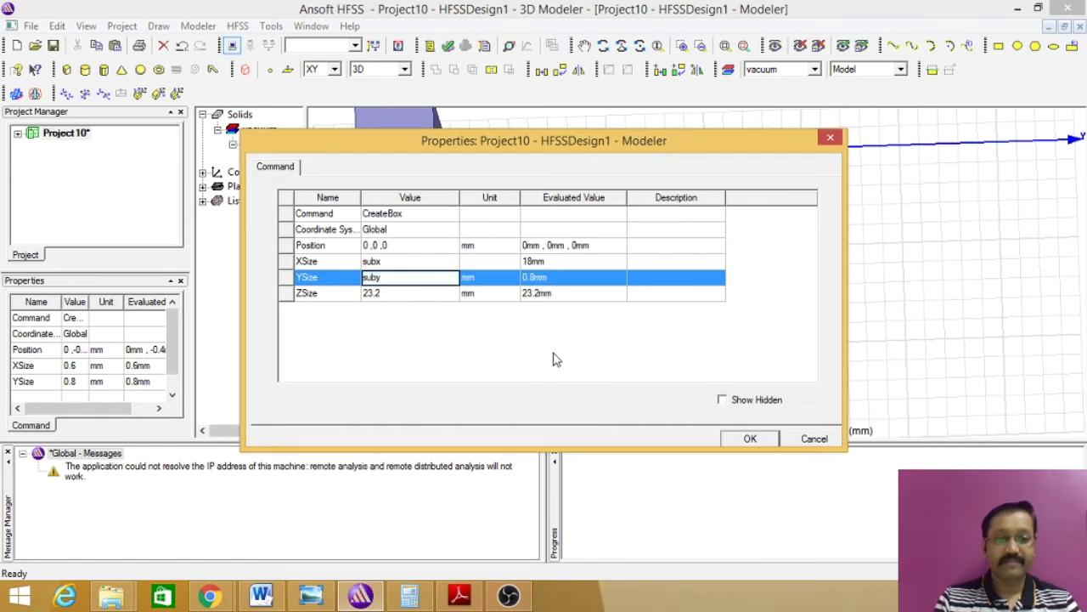
click(751, 439)
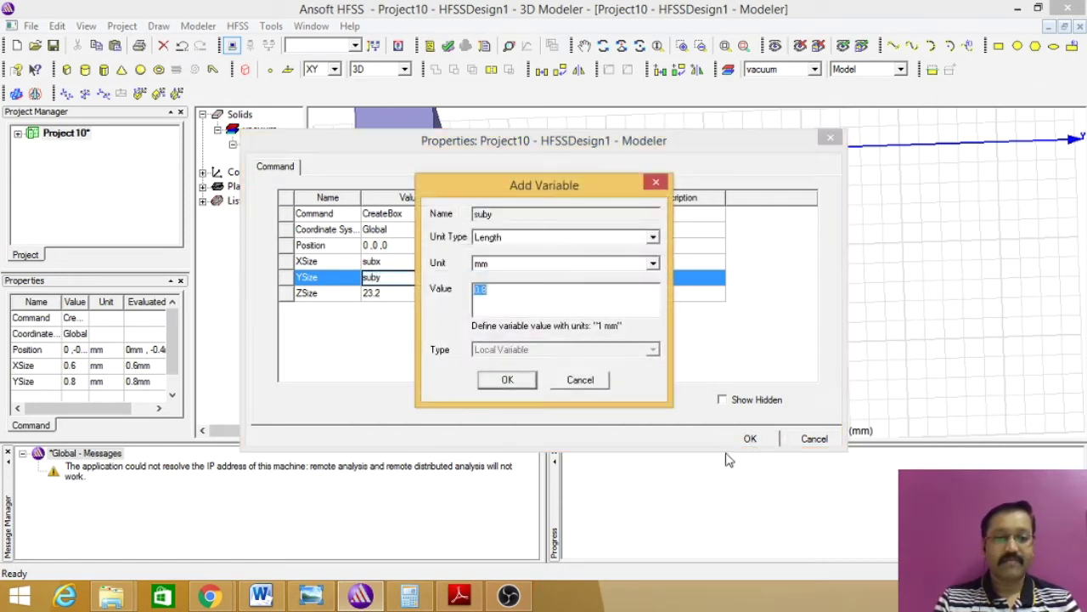
click(301, 600)
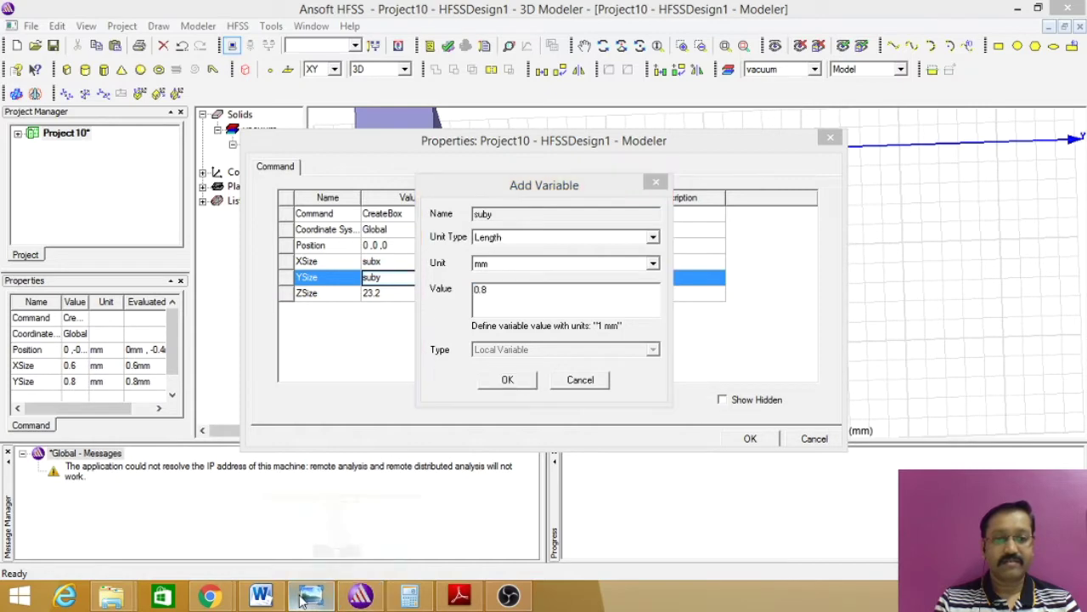
click(301, 601)
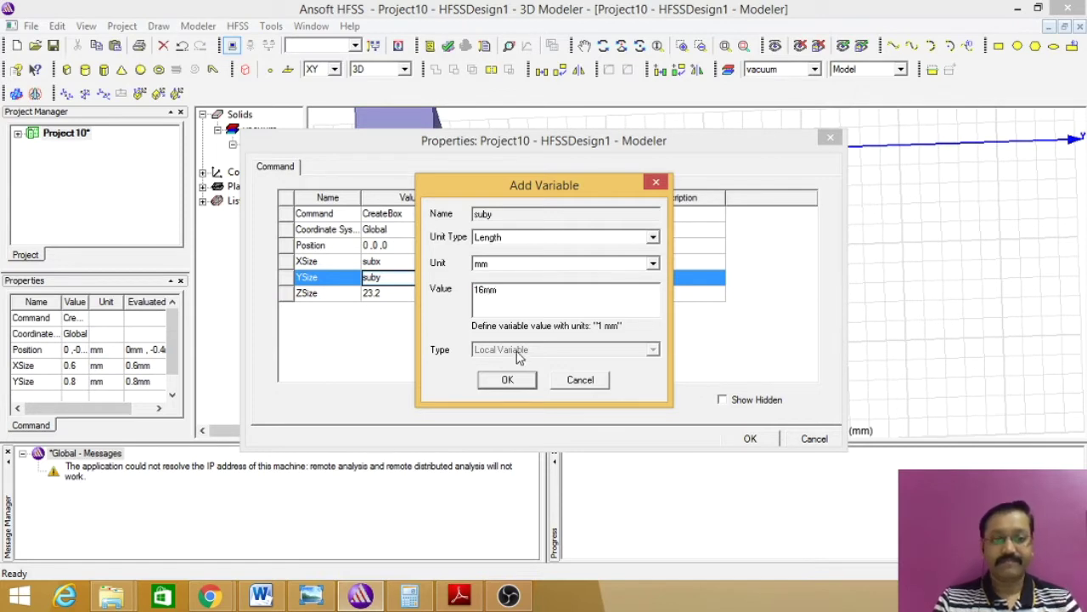
click(507, 380)
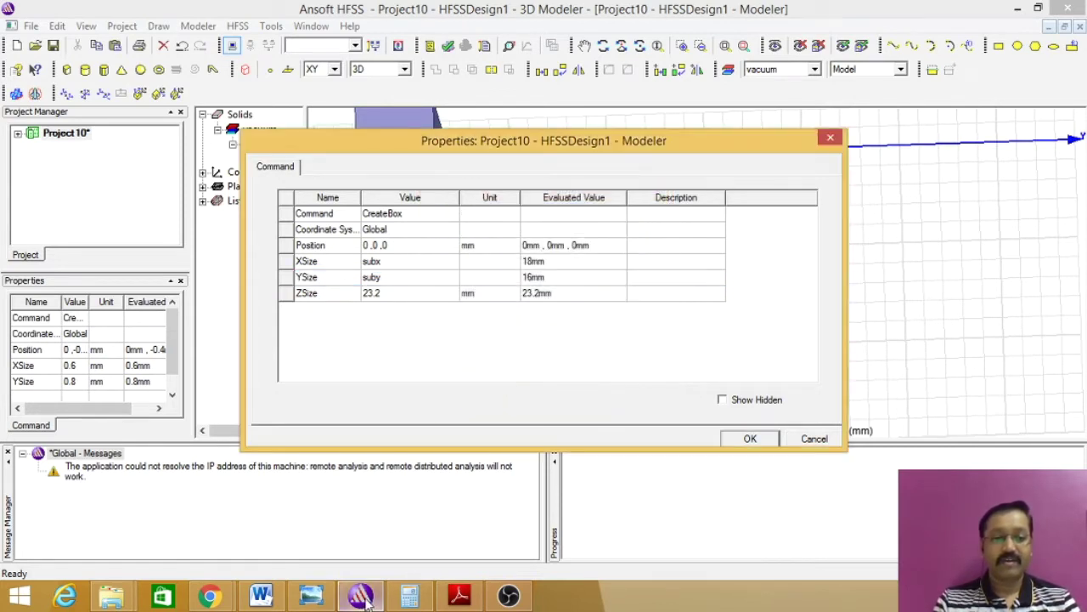
- Define the box's Z size as a length variable h with a value of 1.6 mm and apply the box dimensions
click(313, 598)
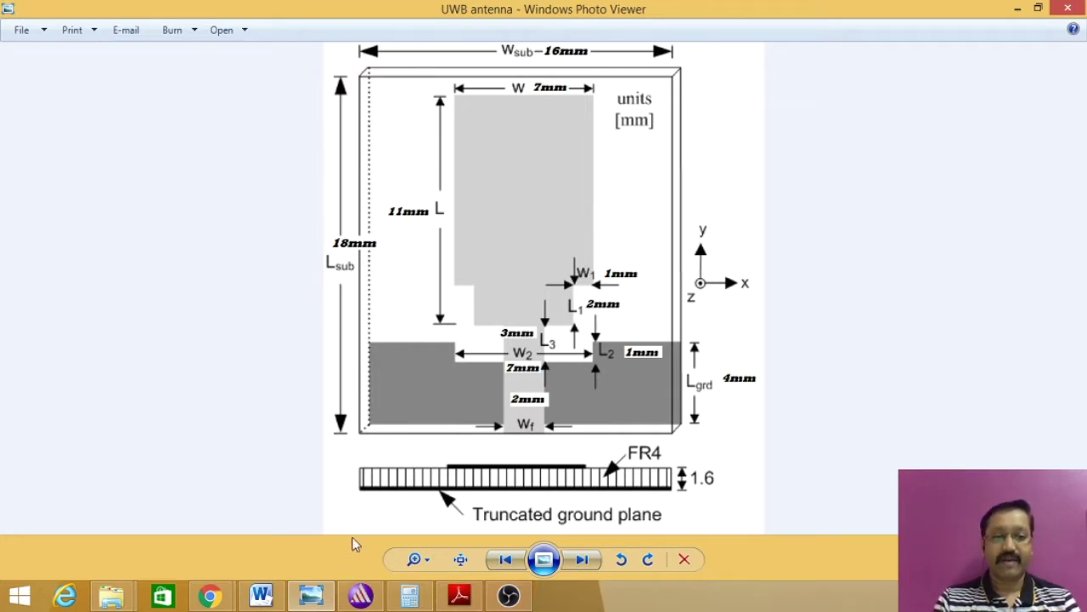
click(360, 598)
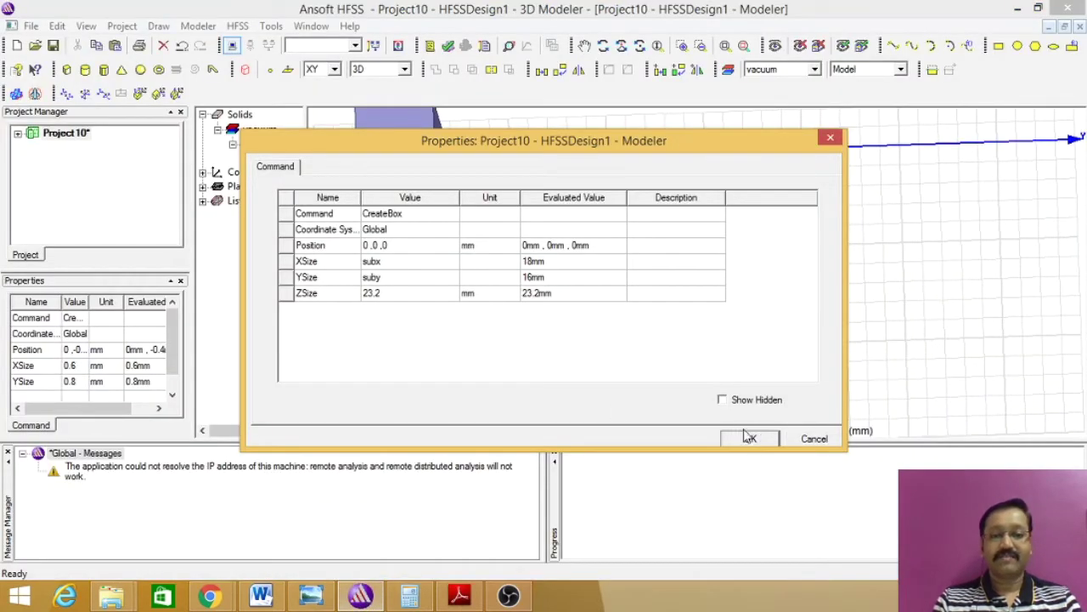
click(375, 295)
key(BackSpace)
text(h)
key(Return)
text(1.6mm)
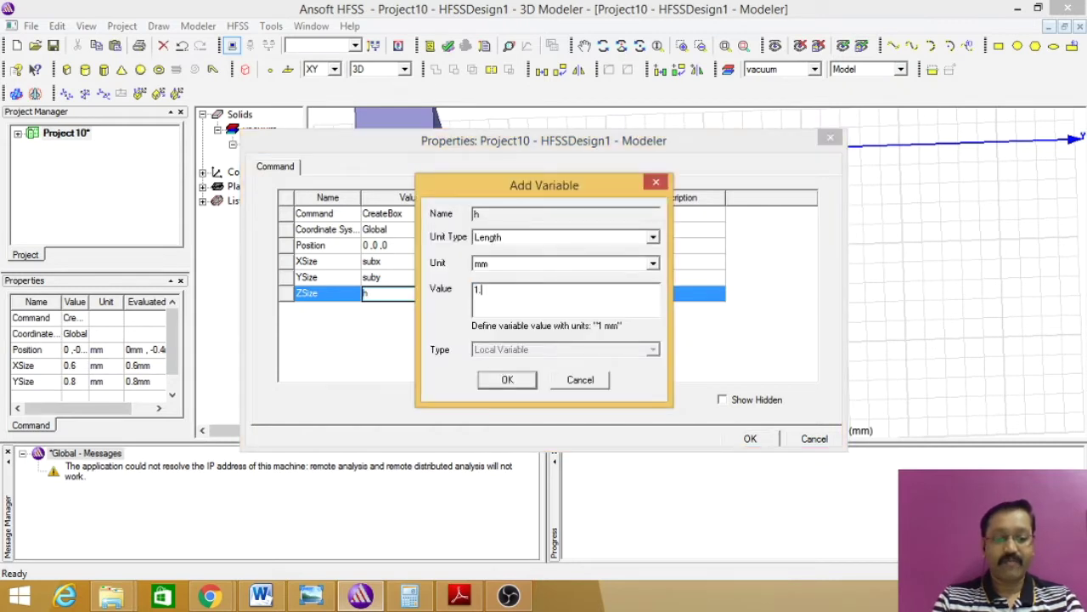
click(506, 380)
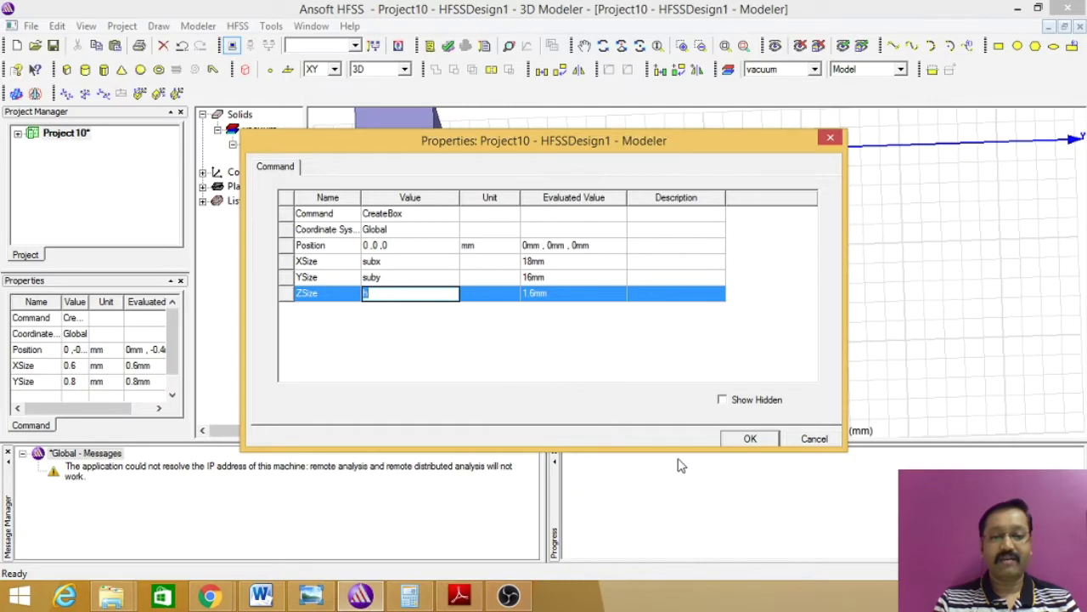
click(746, 439)
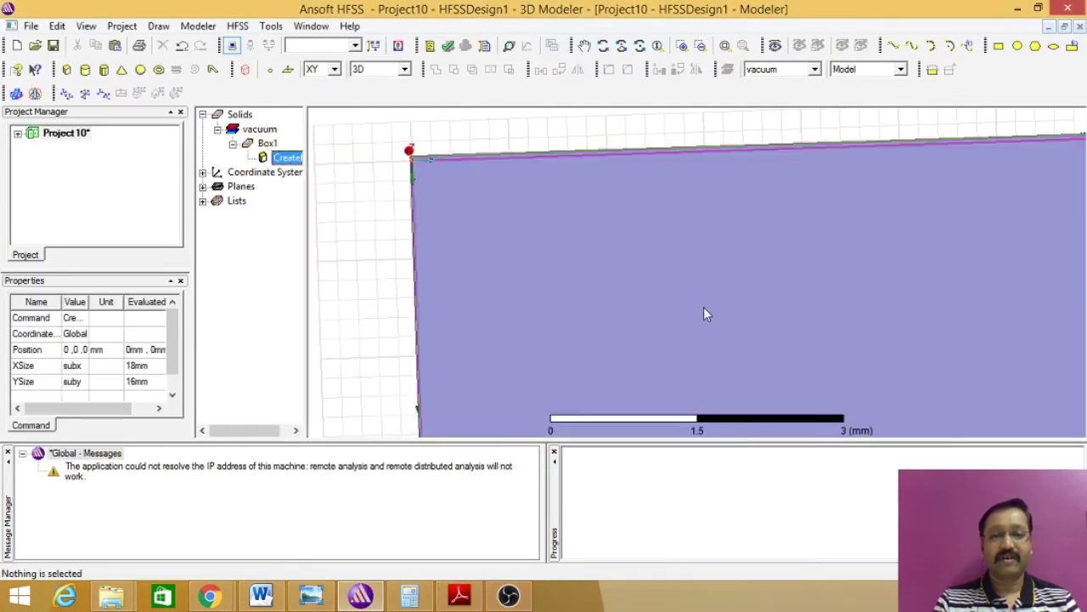
- Rename the box as substrate and assign it the FR4_epoxy material from the system library
click(725, 45)
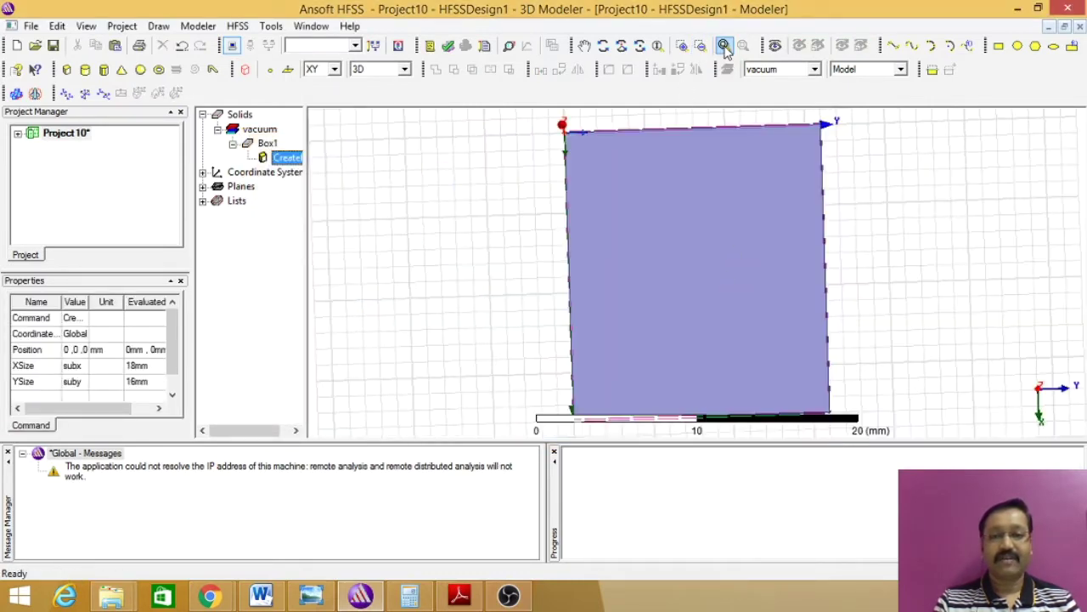
click(585, 45)
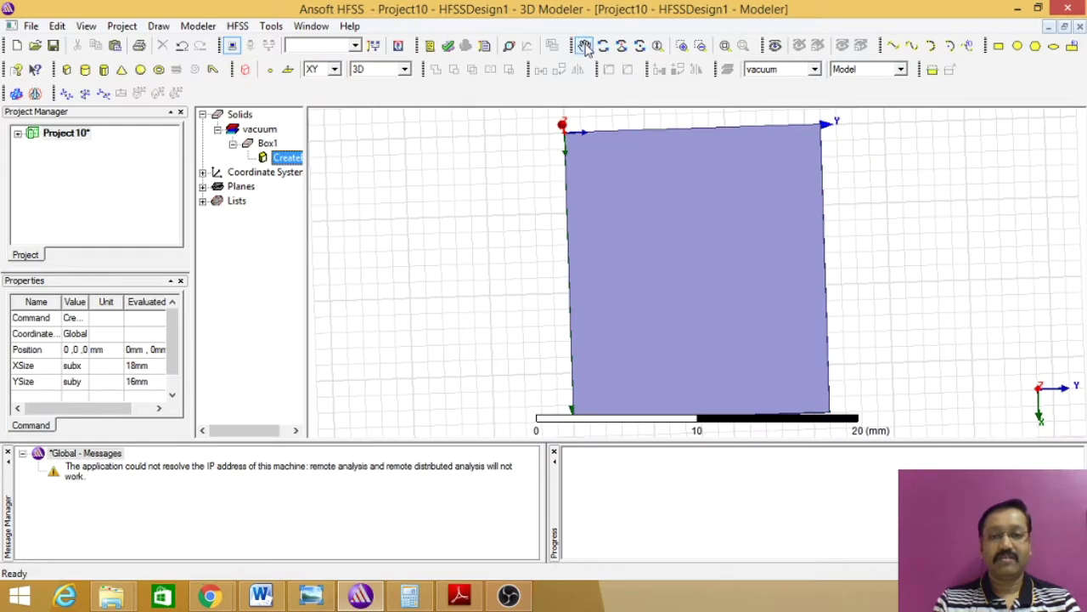
drag(645, 243, 626, 233)
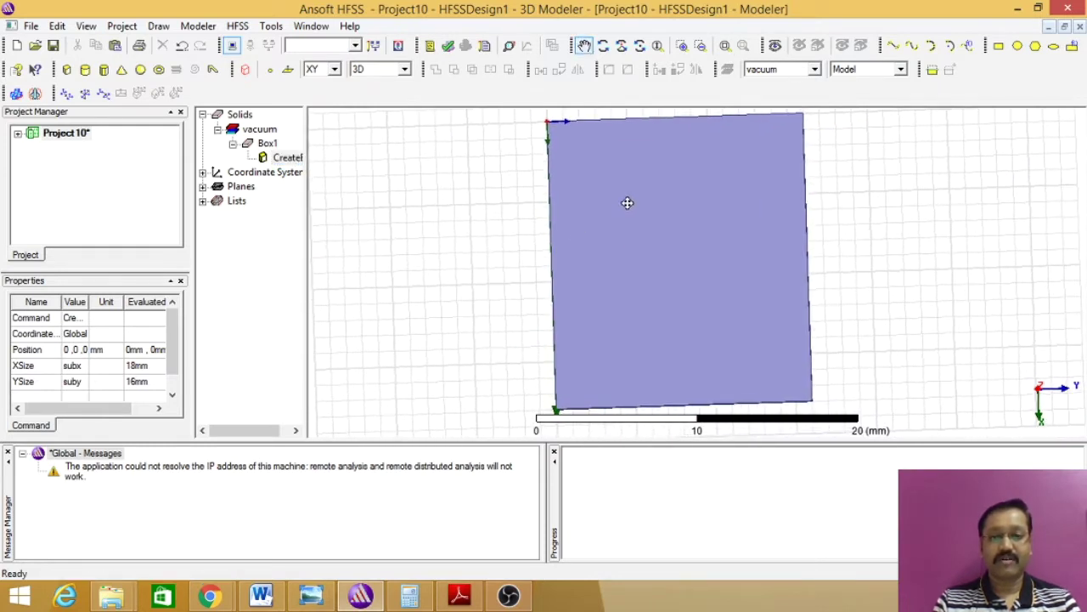
click(602, 46)
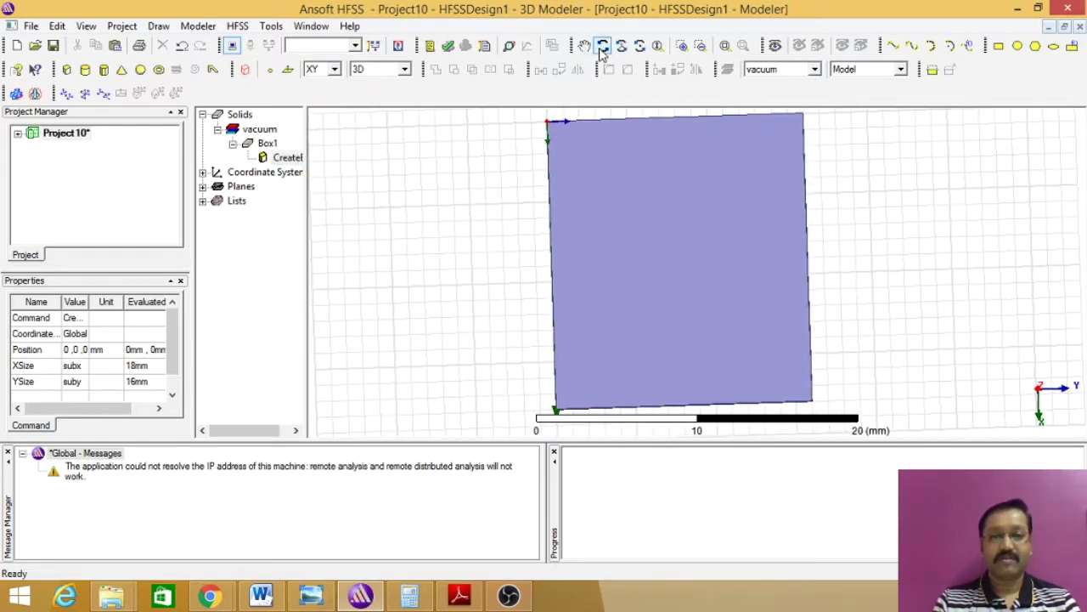
double_click(269, 145)
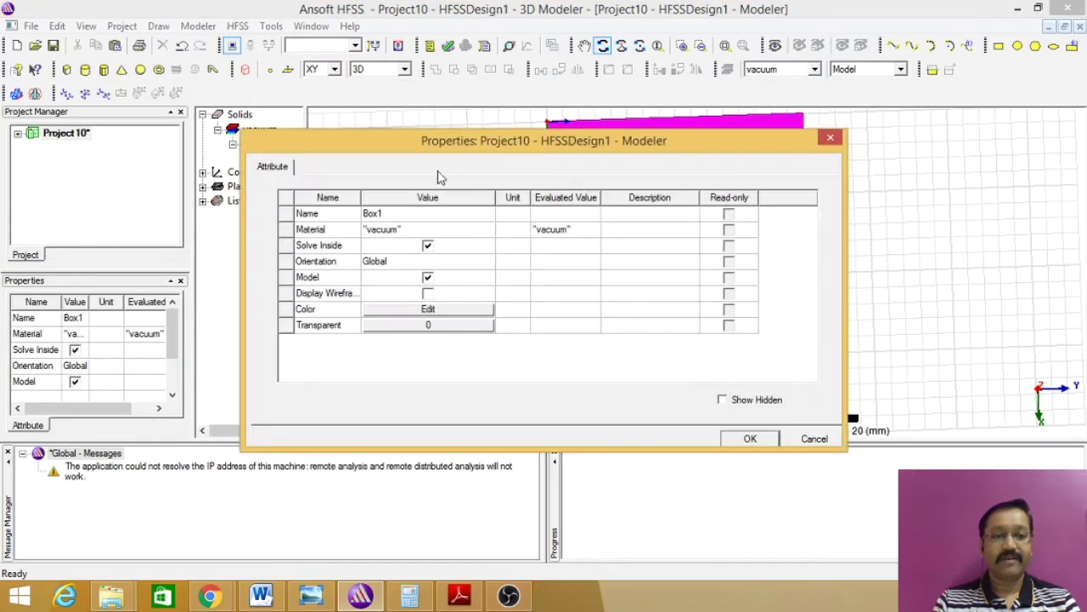
click(386, 218)
text(substrate)
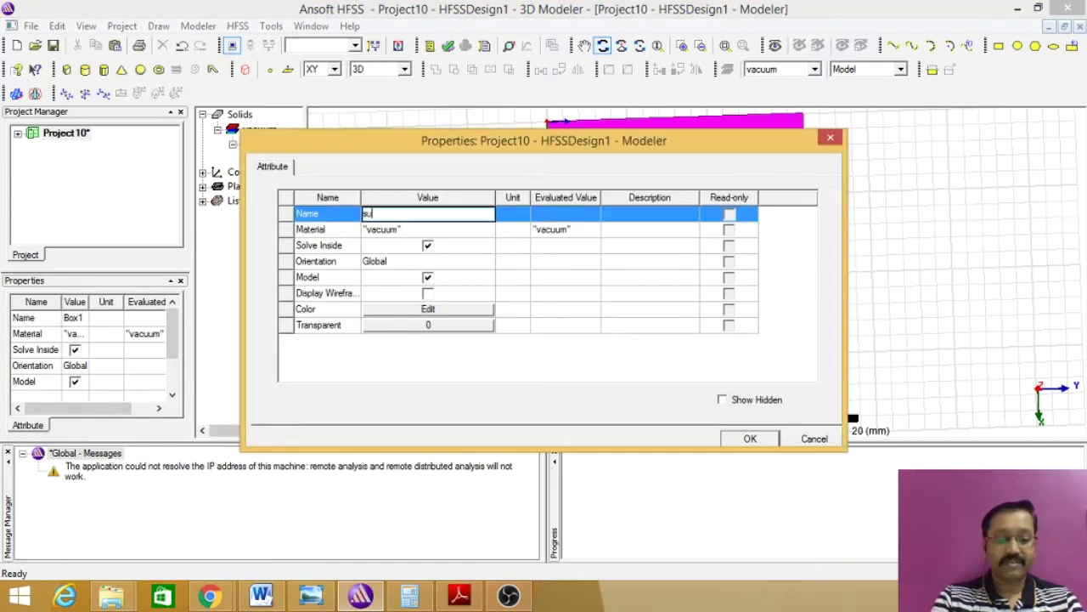
click(382, 230)
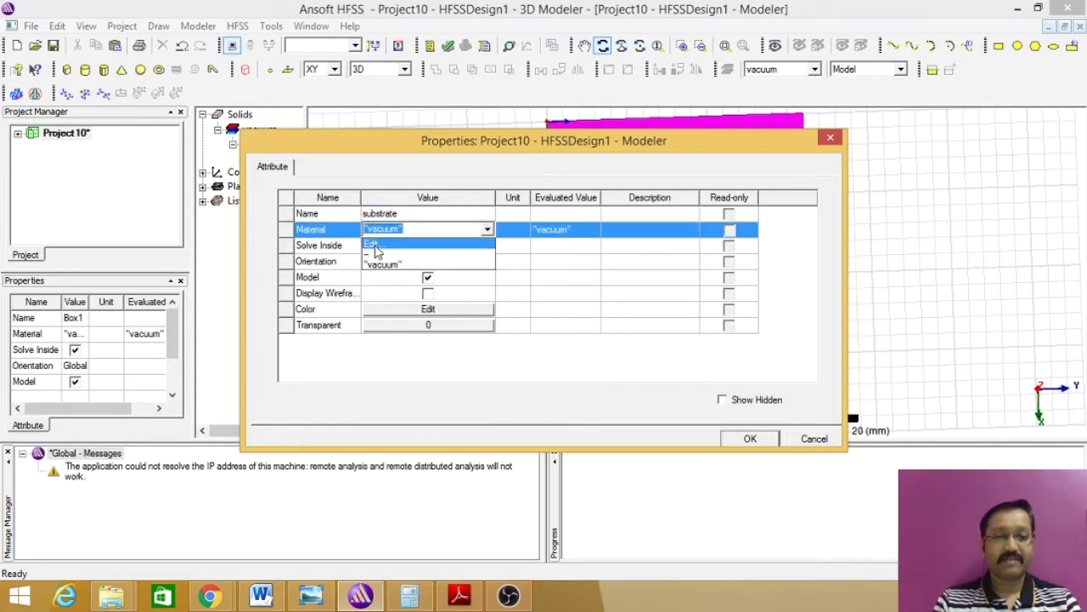
click(376, 244)
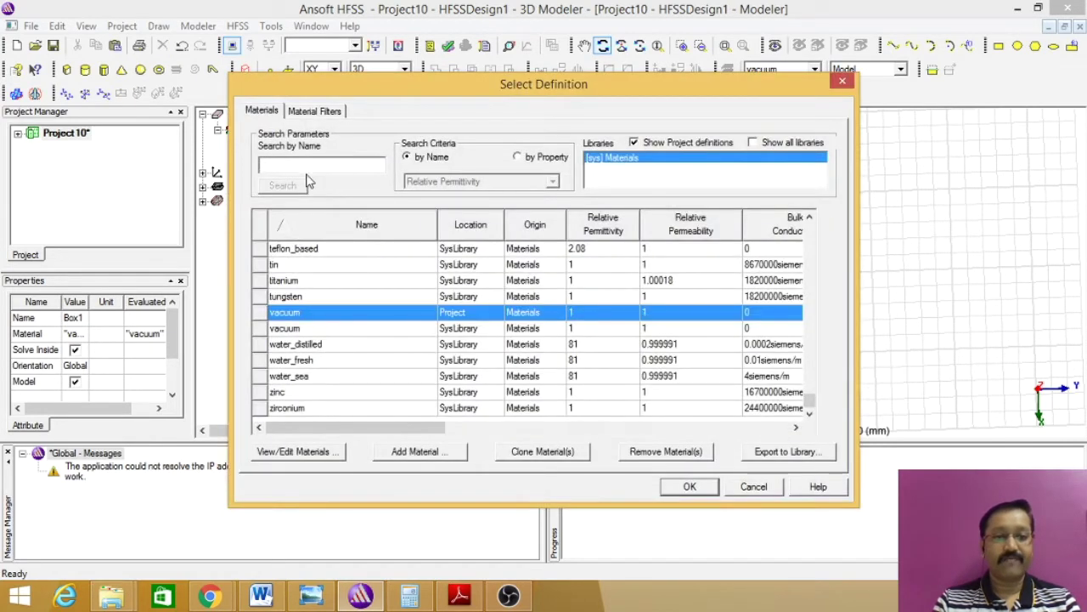
text(F)
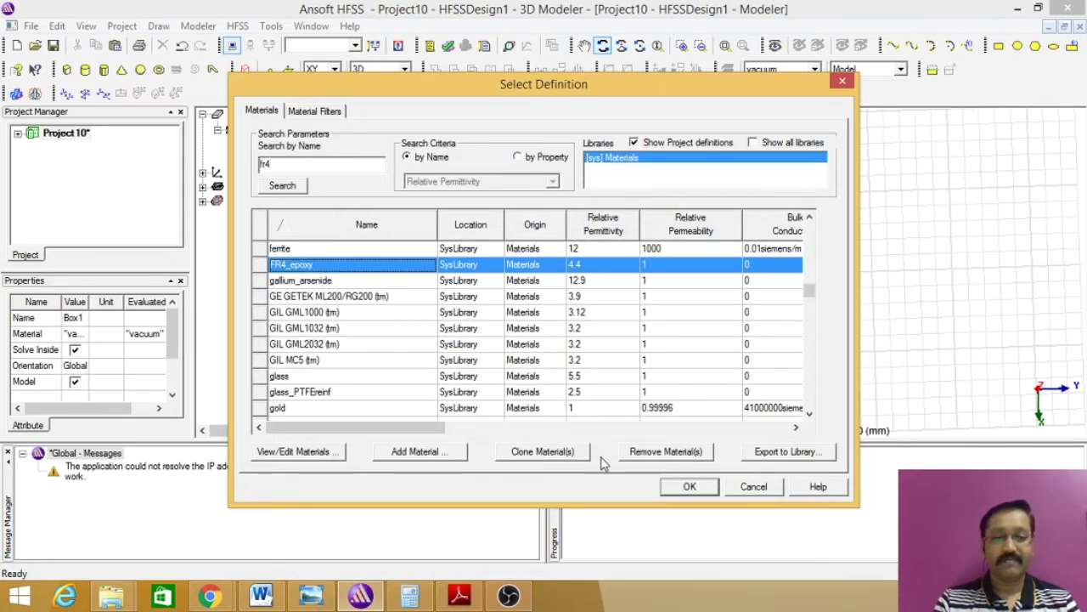
click(686, 489)
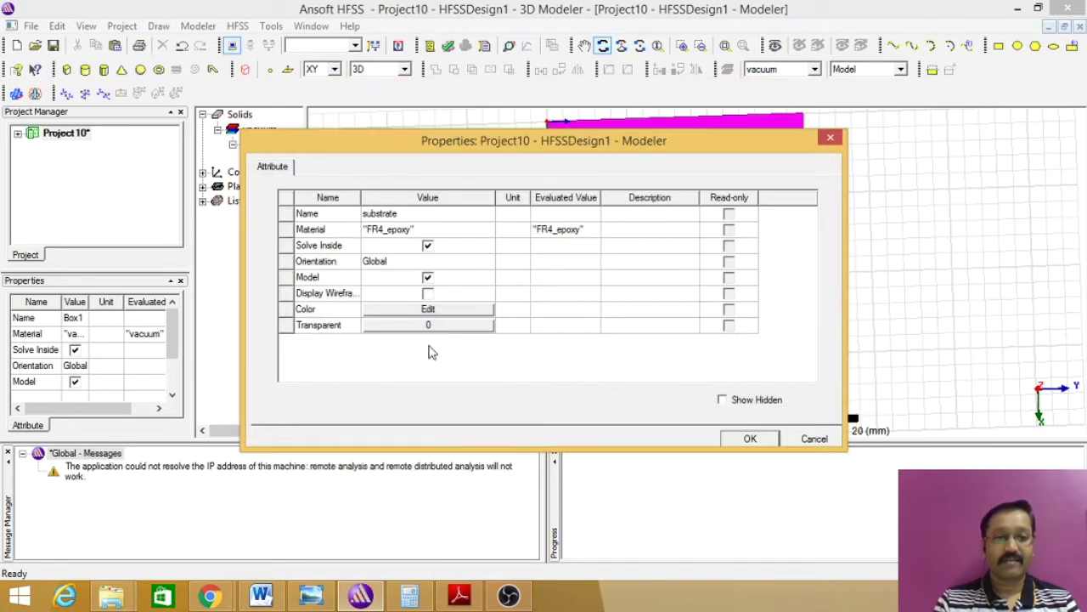
- Give the substrate a light cyan color (RGB 128, 255, 255) and a transparency of 0.6, and apply the attributes
click(428, 309)
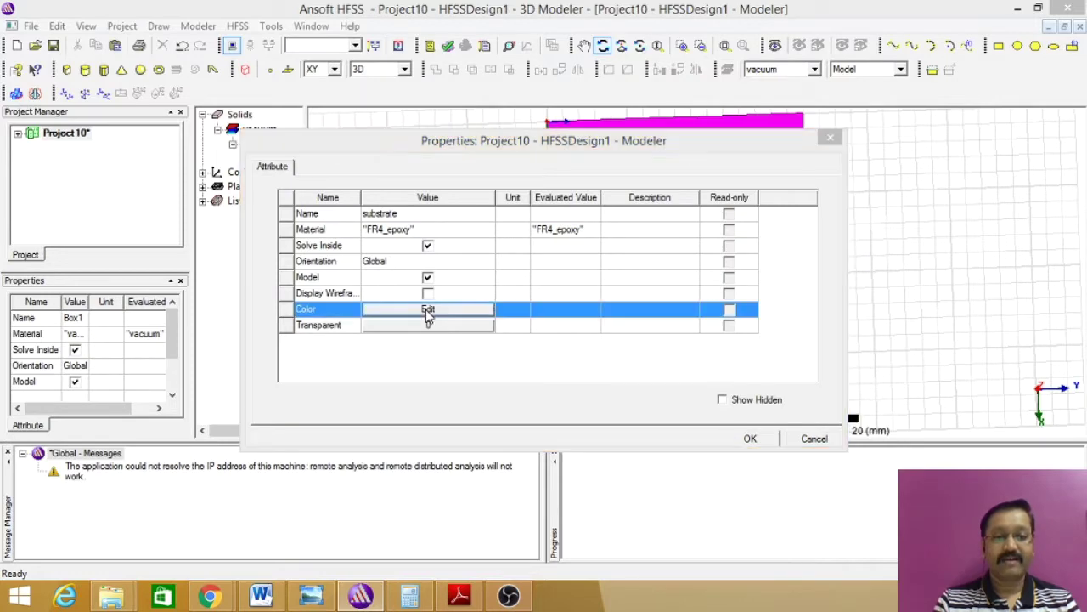
click(464, 208)
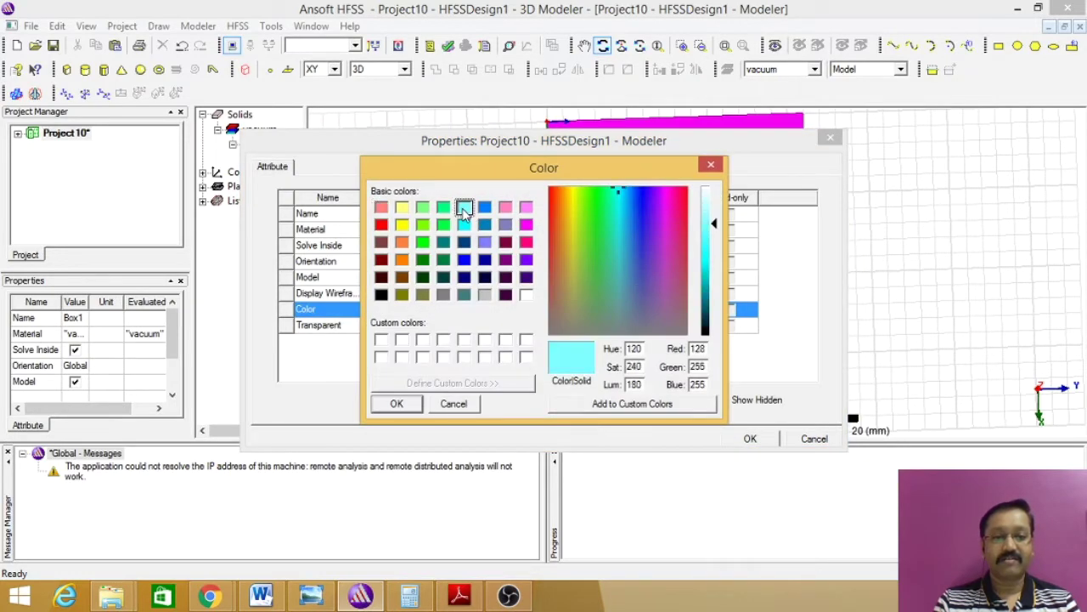
click(397, 404)
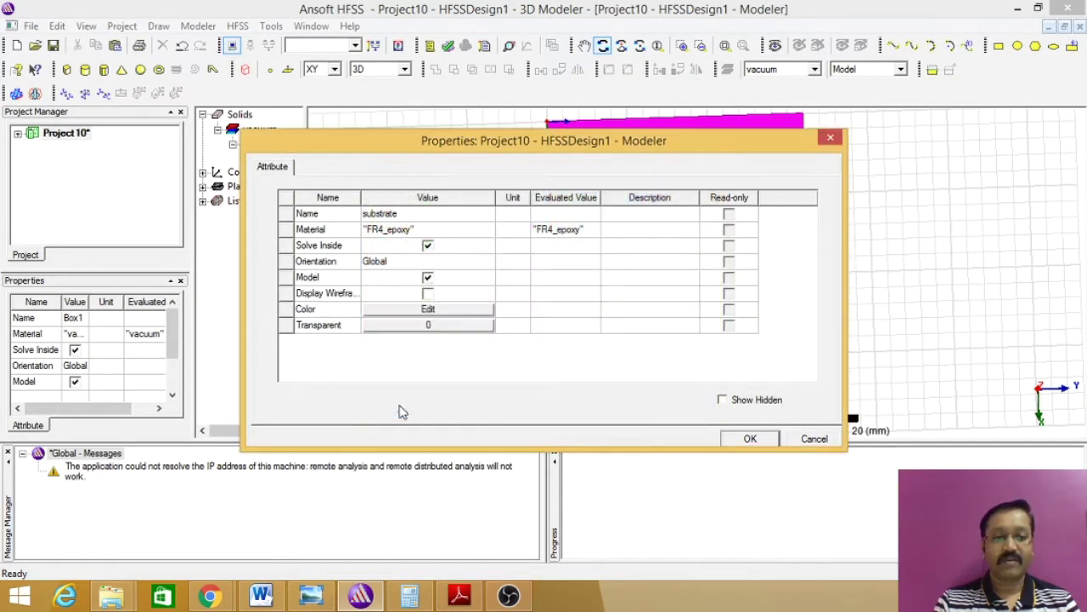
click(428, 325)
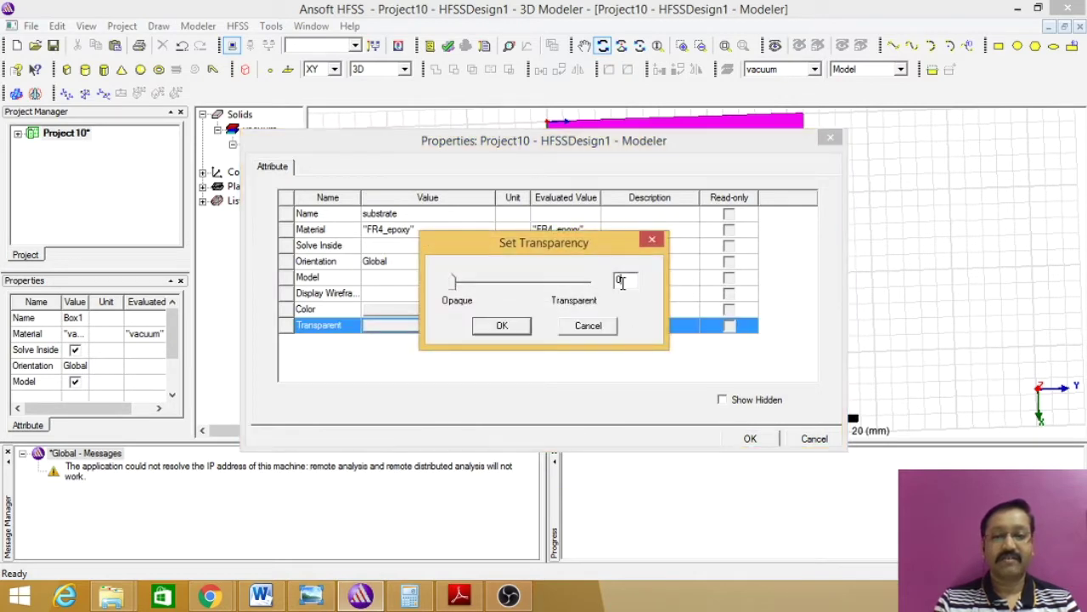
text(.6)
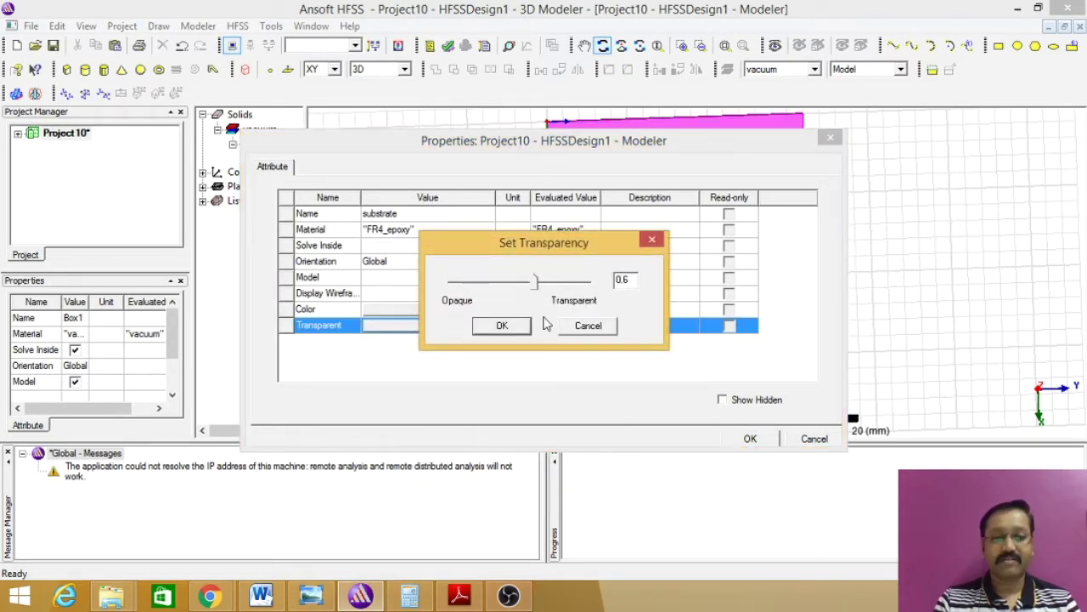
click(503, 326)
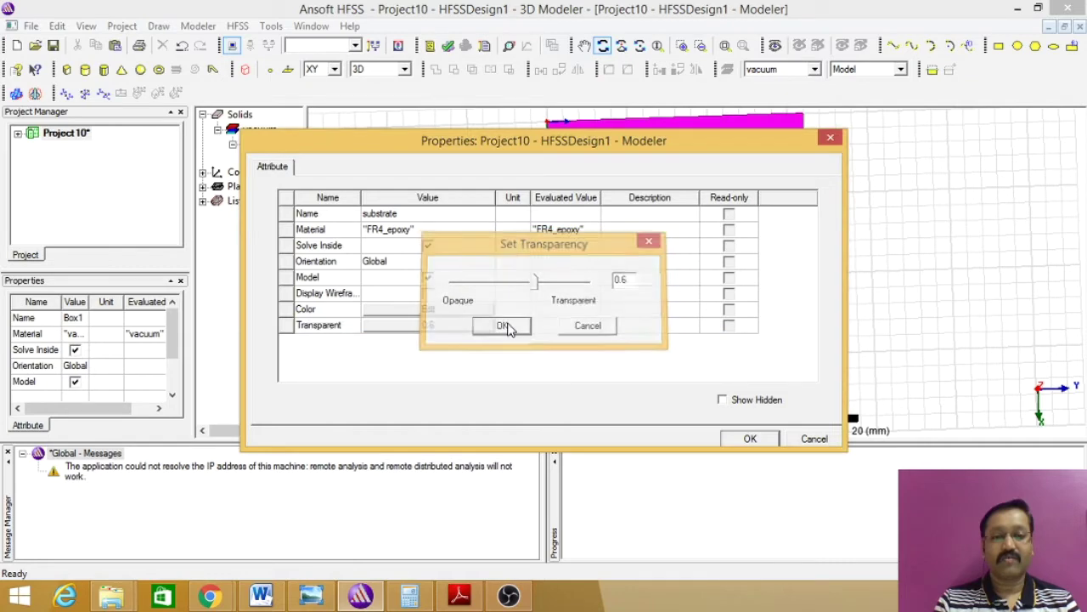
click(751, 439)
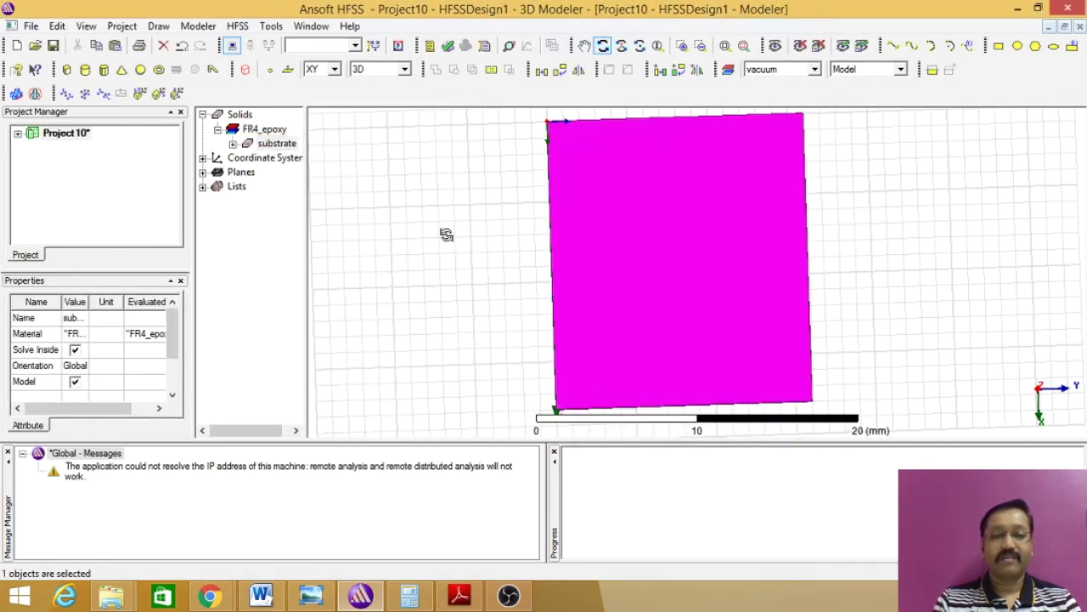
- Draw a rectangle about 7 by 5 mm on the XY plane beside the substrate, starting near (-6, -15, 0) mm, and select its creation command
drag(531, 264, 517, 146)
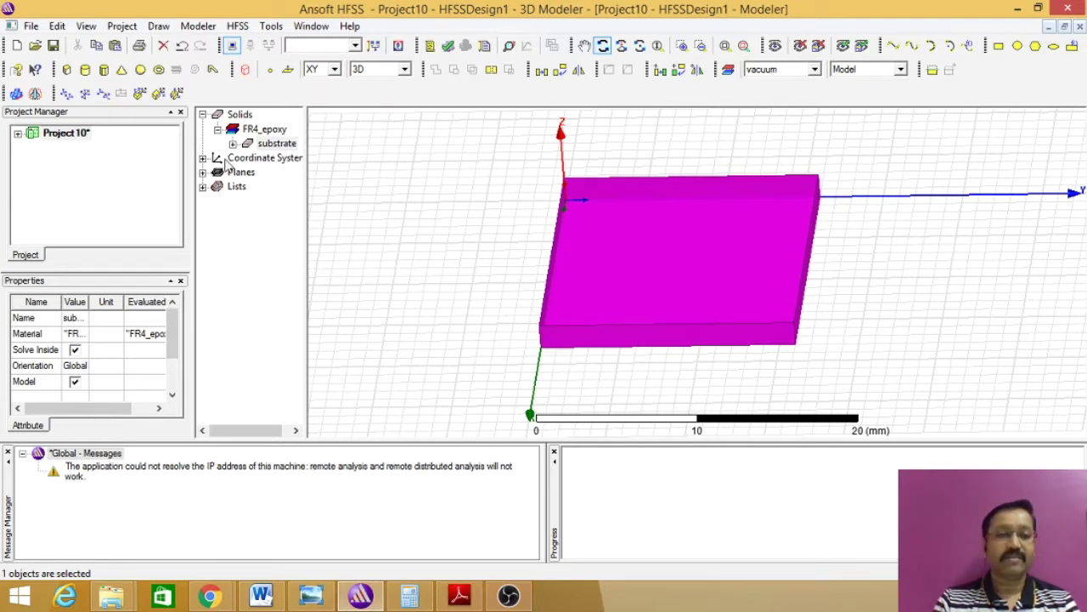
click(997, 46)
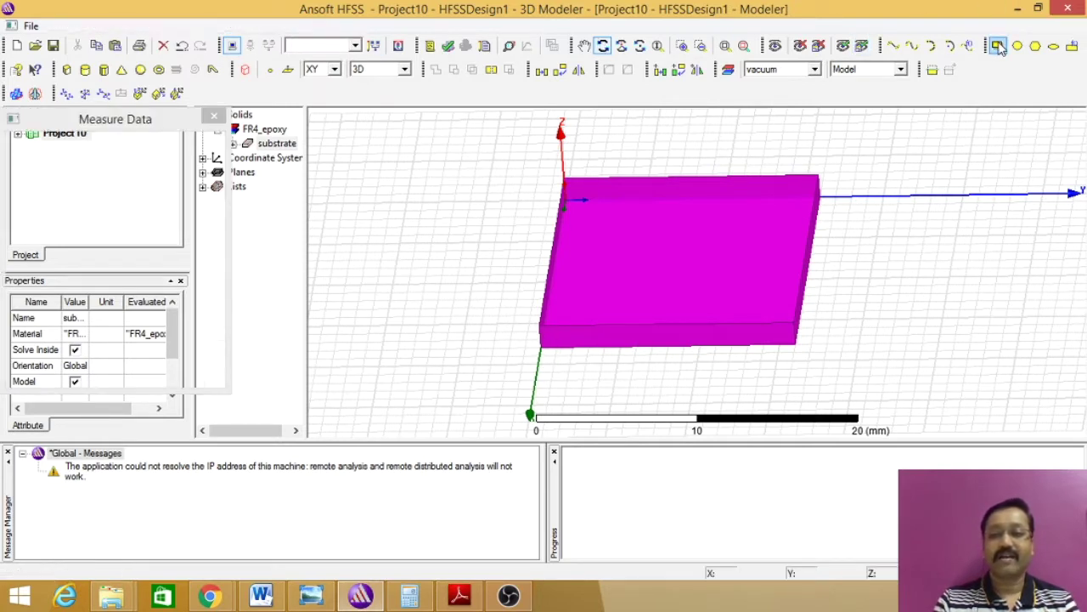
click(335, 156)
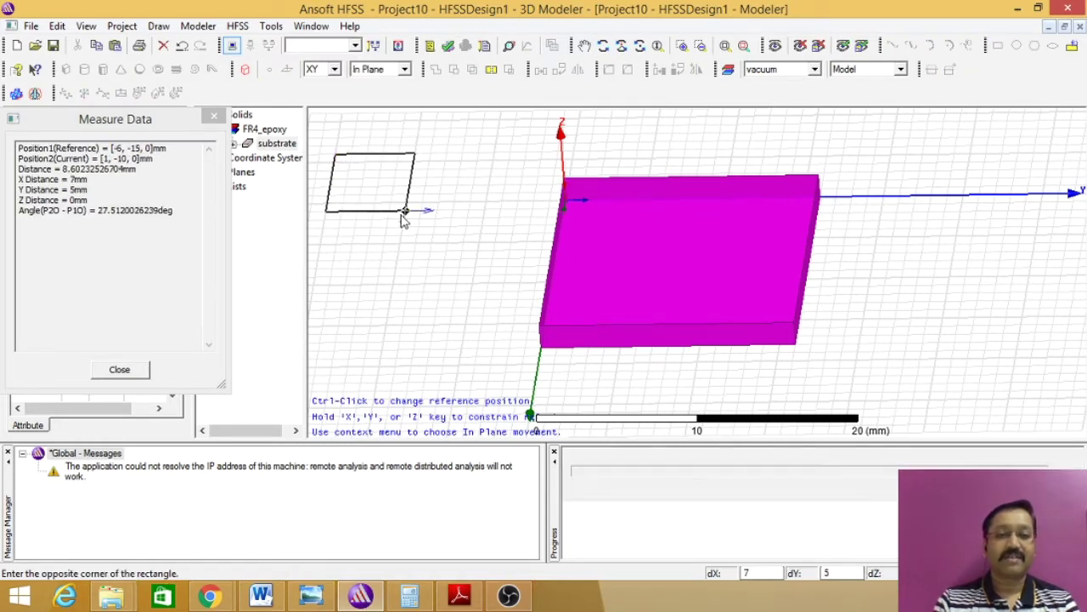
click(405, 213)
click(287, 201)
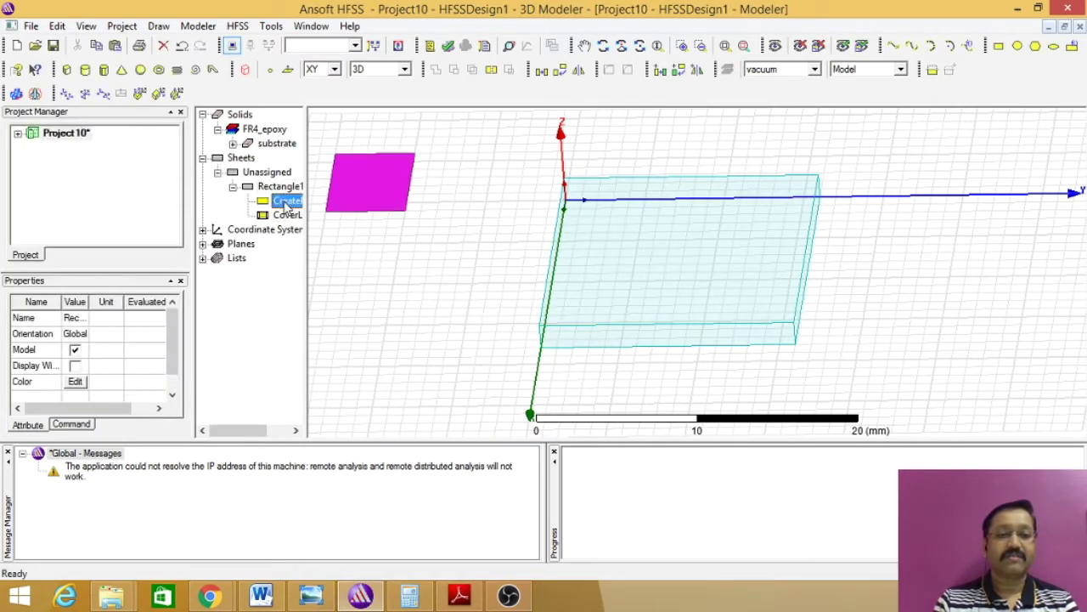
- Set the rectangle's position to 0, 0, 0 and its Y size to the existing variable suby
double_click(287, 201)
click(405, 246)
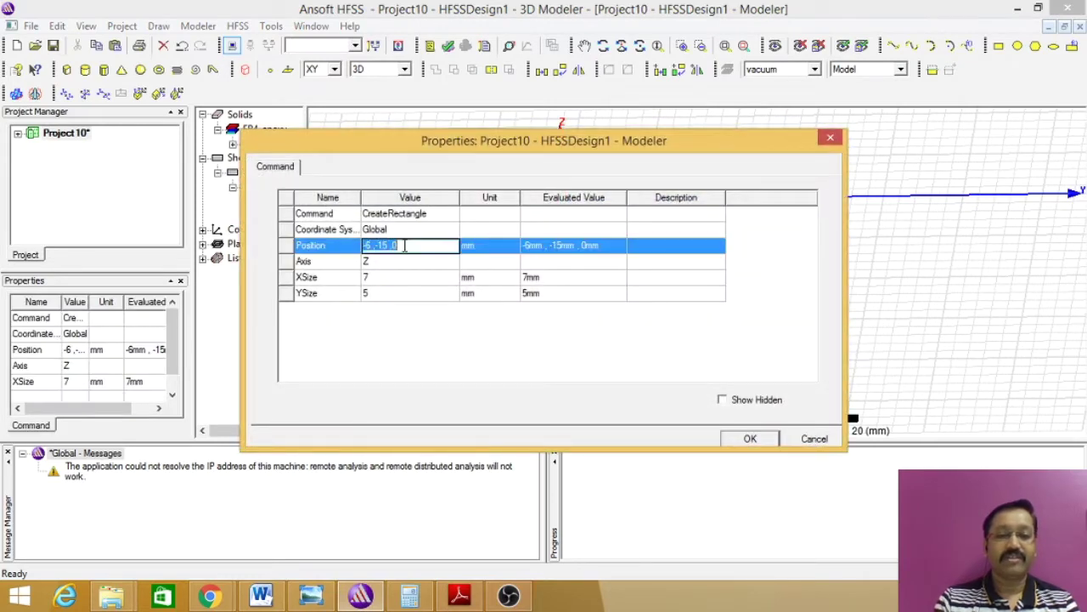
text(0)
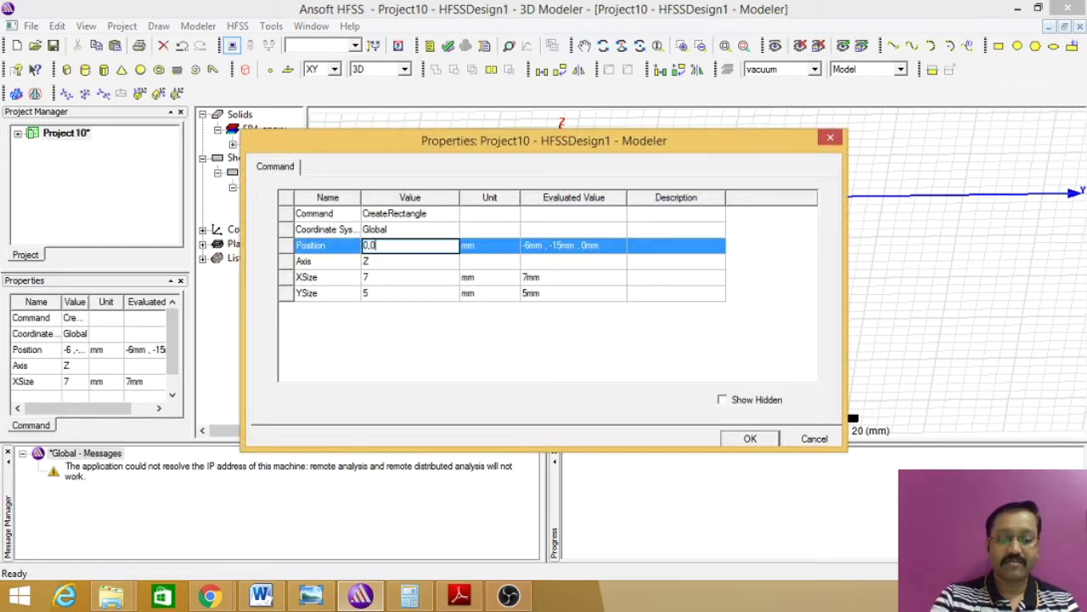
click(372, 278)
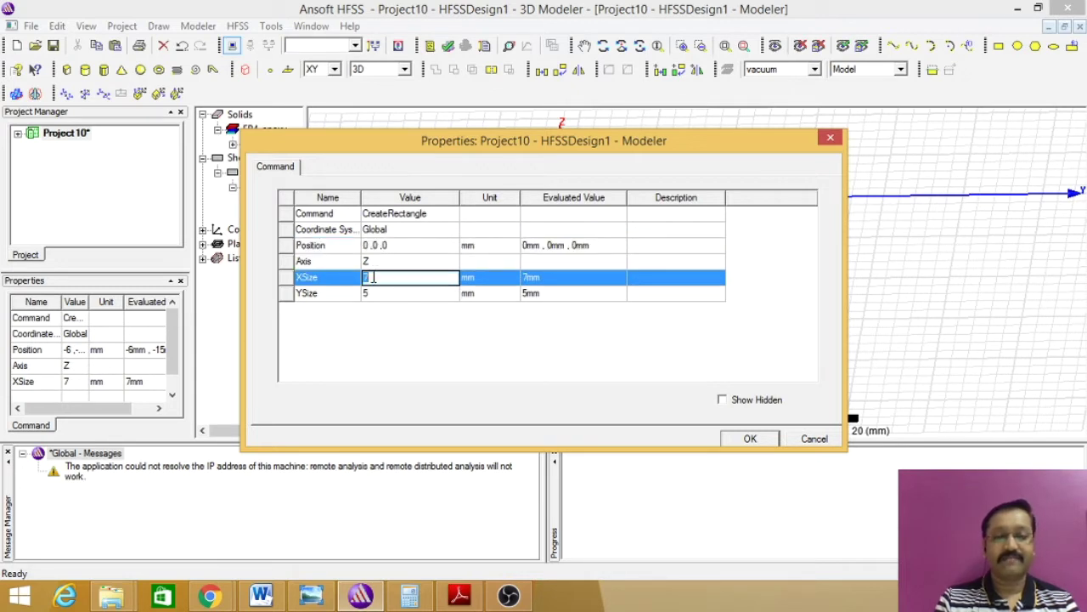
click(370, 294)
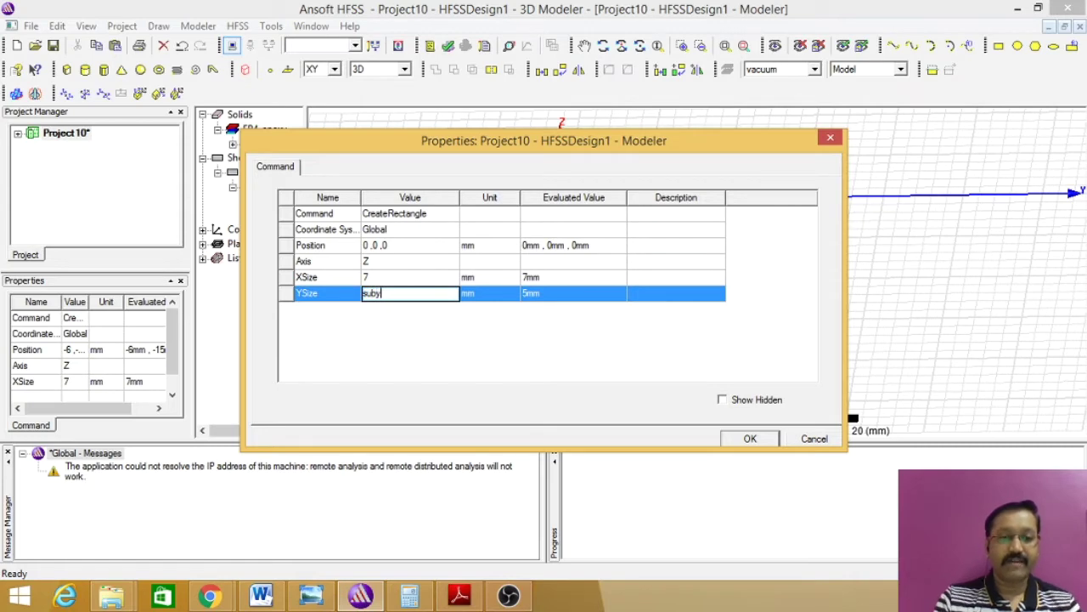
- Check the UWB antenna drawing, define the rectangle's X size as a length variable lgrd of 4 mm, and apply the dimensions
click(370, 280)
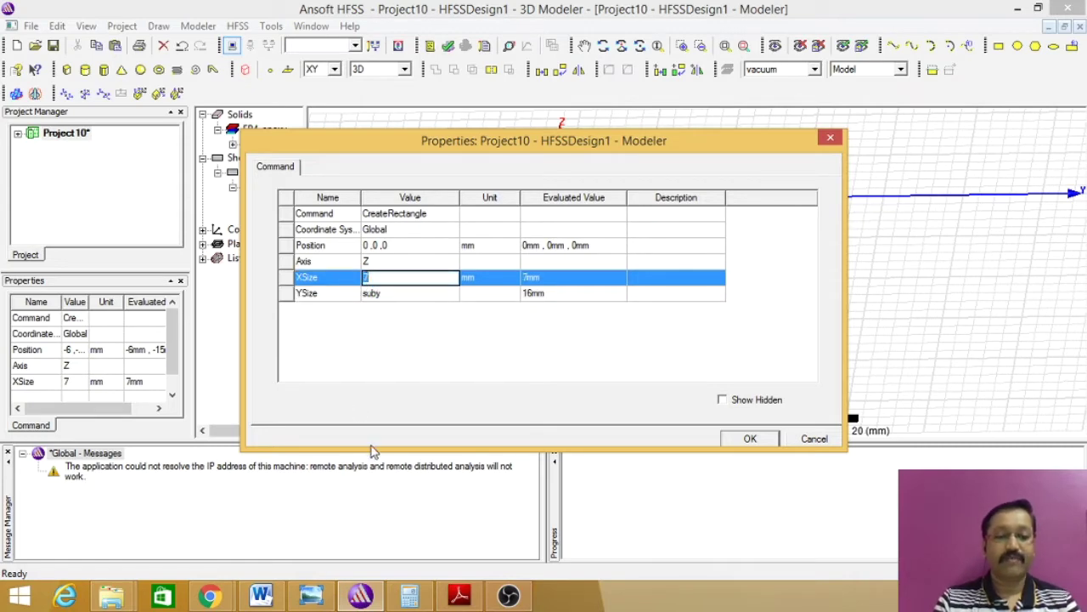
click(311, 599)
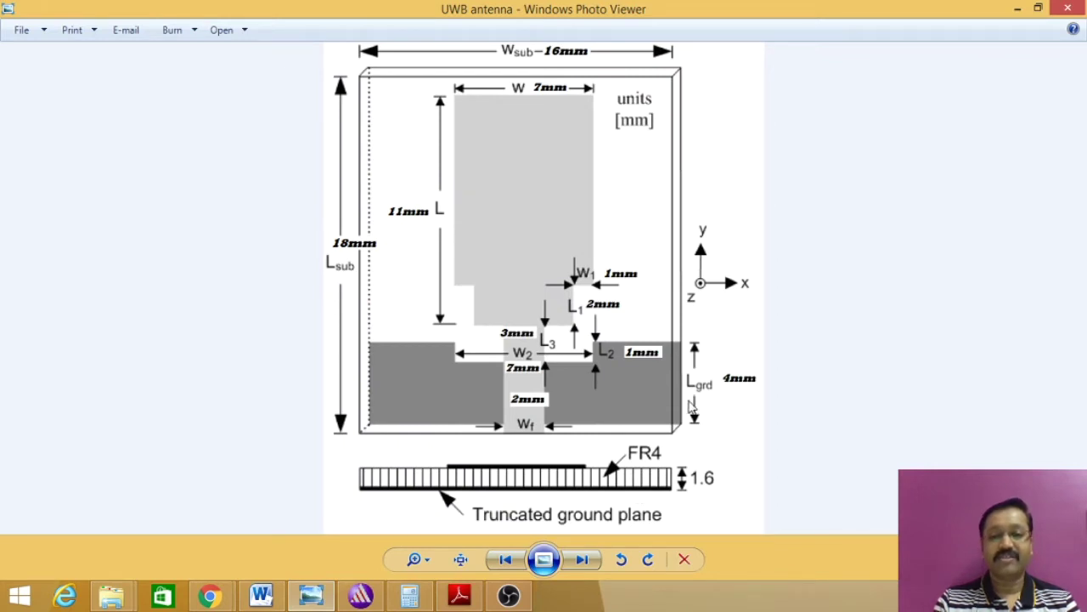
click(361, 597)
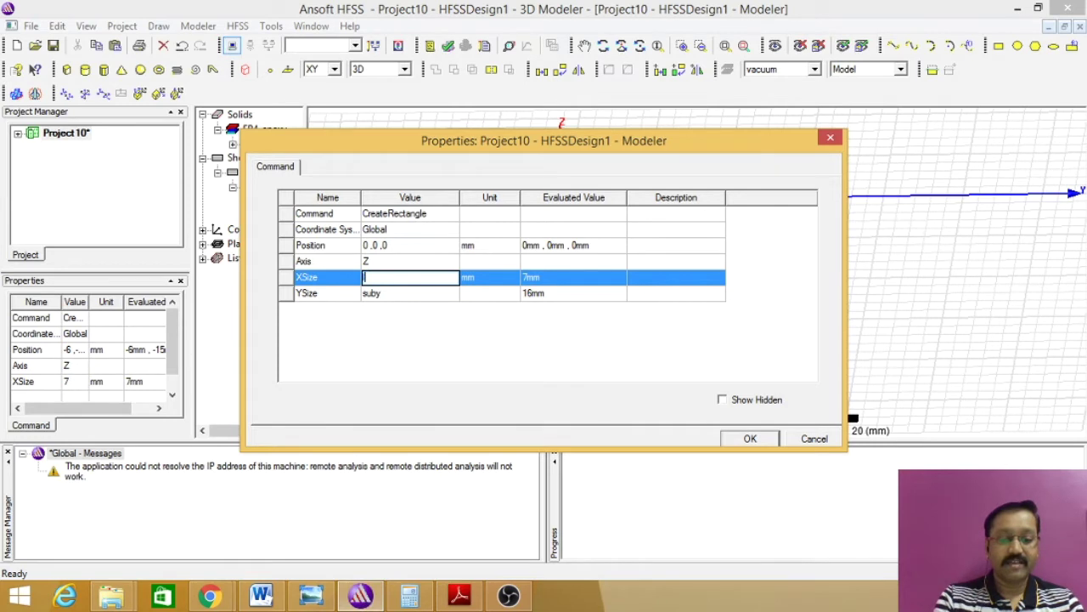
key(Return)
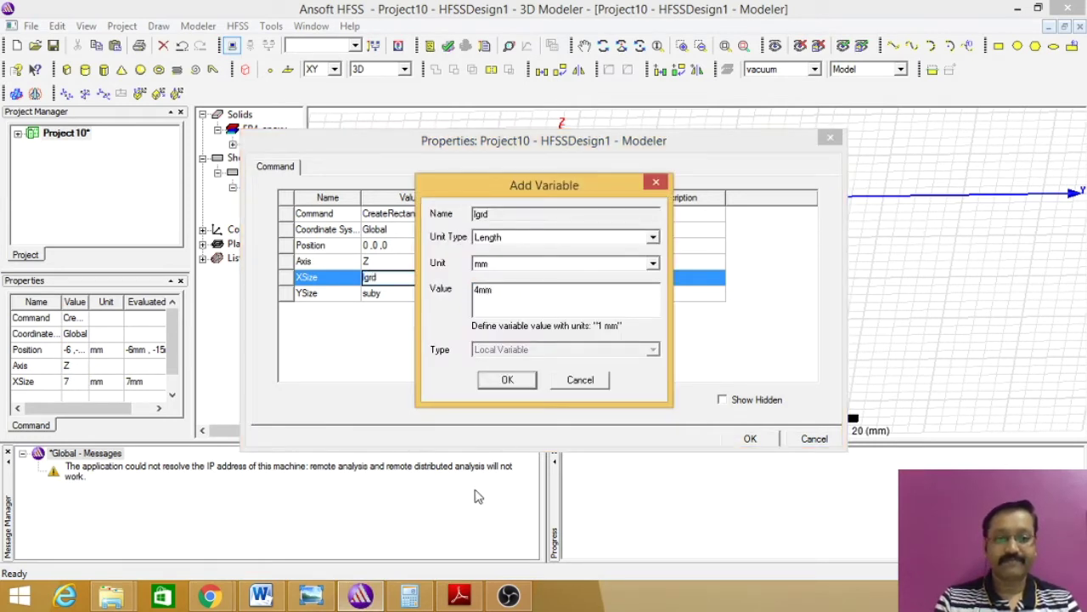
click(506, 381)
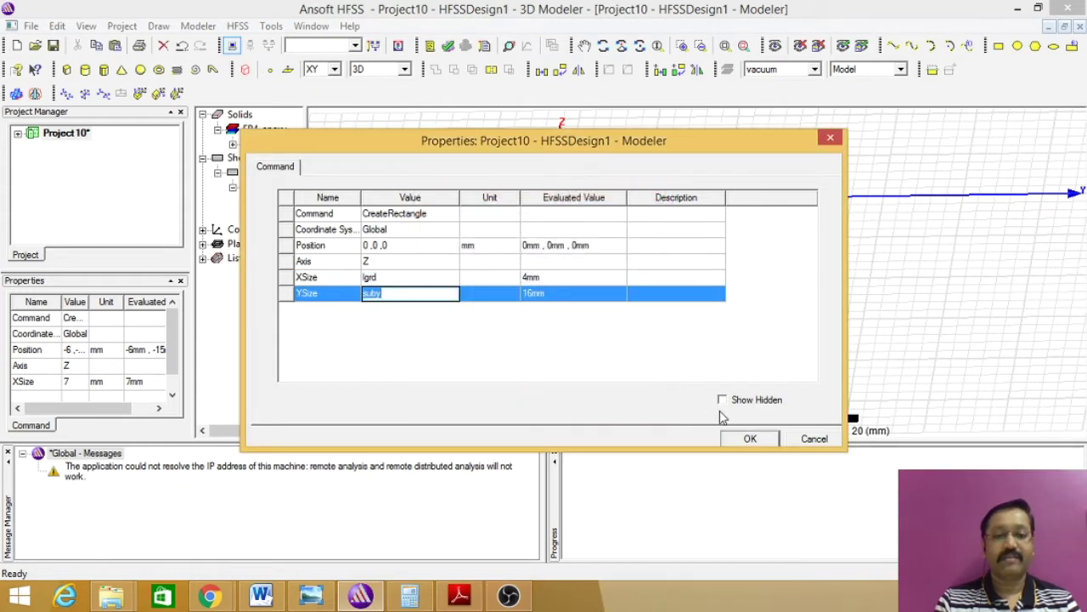
click(750, 440)
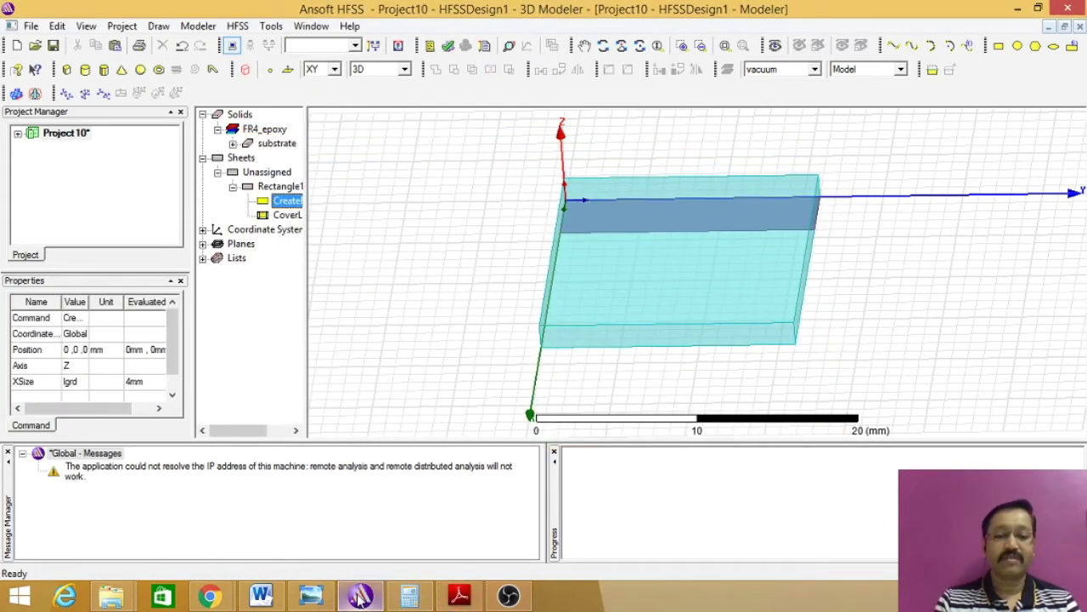
- Set the X coordinate of the ground rectangle's position to the variable subx and apply it
mouse_move(360, 597)
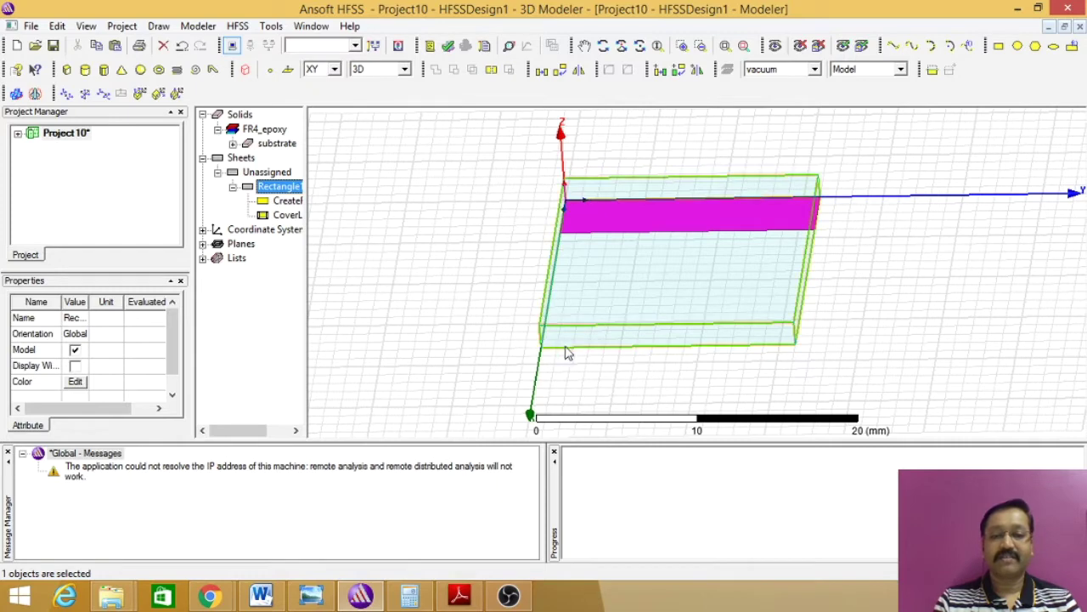
double_click(287, 202)
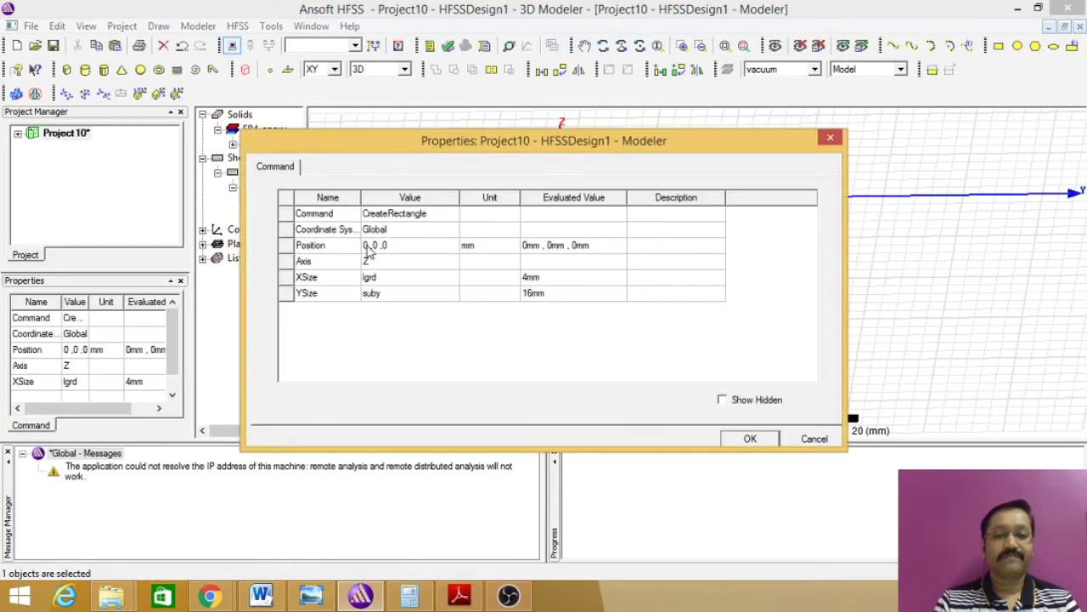
click(367, 246)
key(Delete)
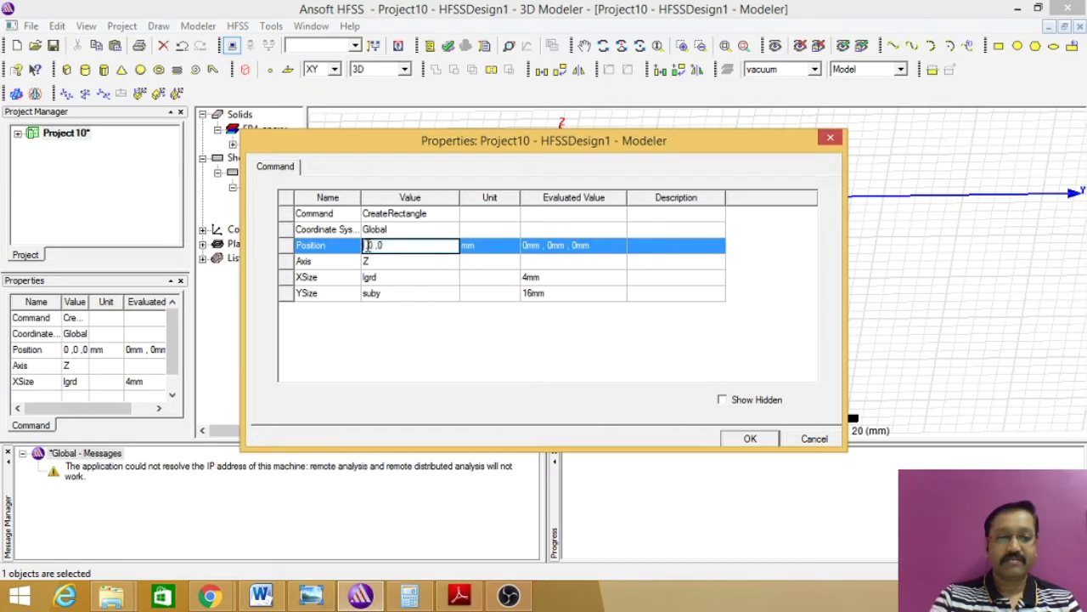
text(sub)
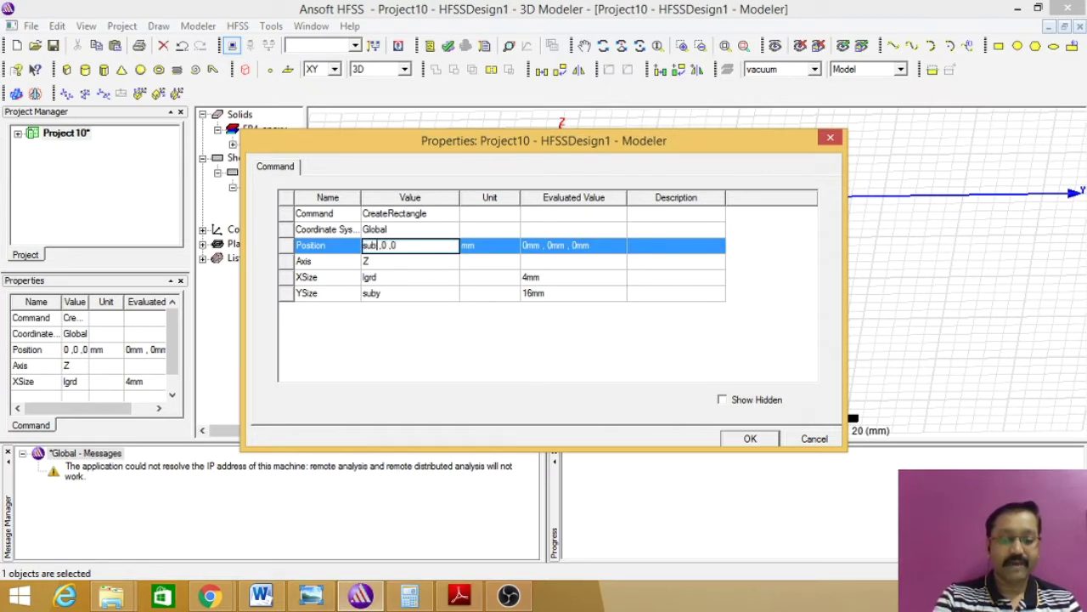
text(x)
key(Return)
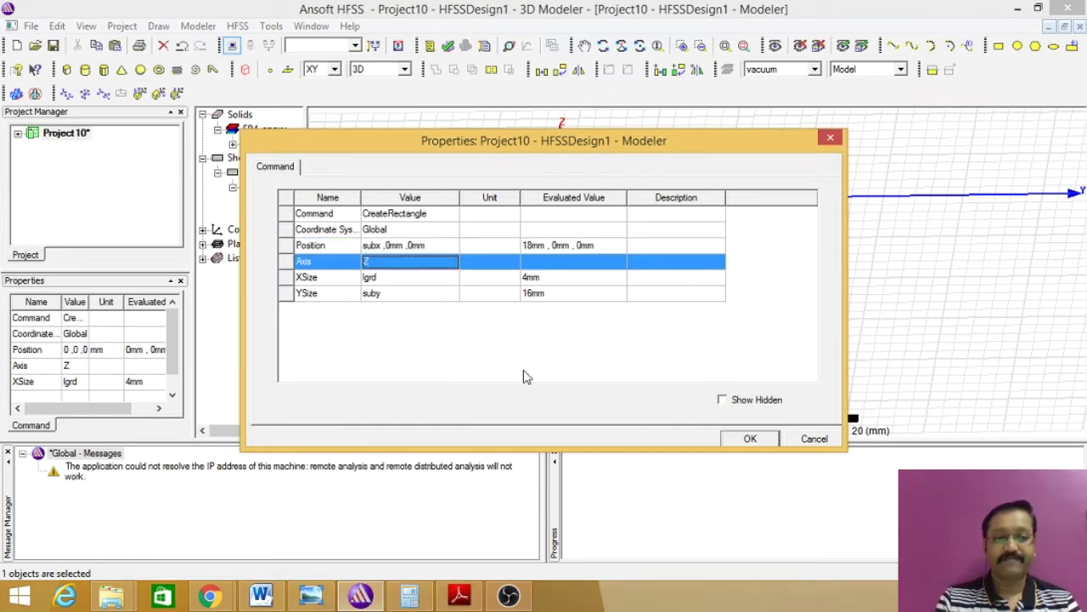
click(750, 439)
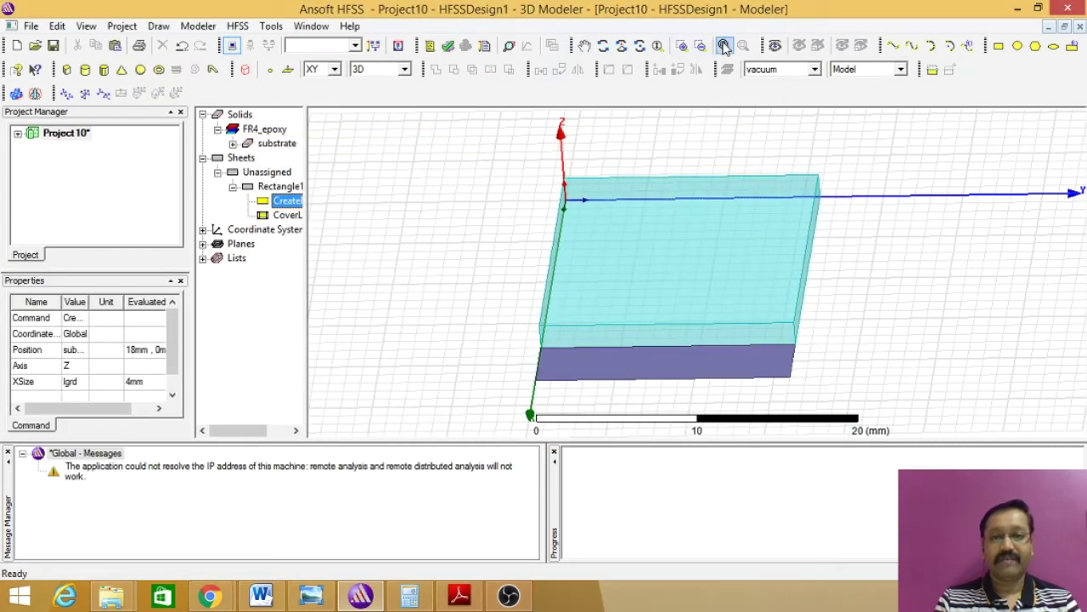
- Change the X coordinate of the ground rectangle's position to subx-lgrd and apply it
click(725, 47)
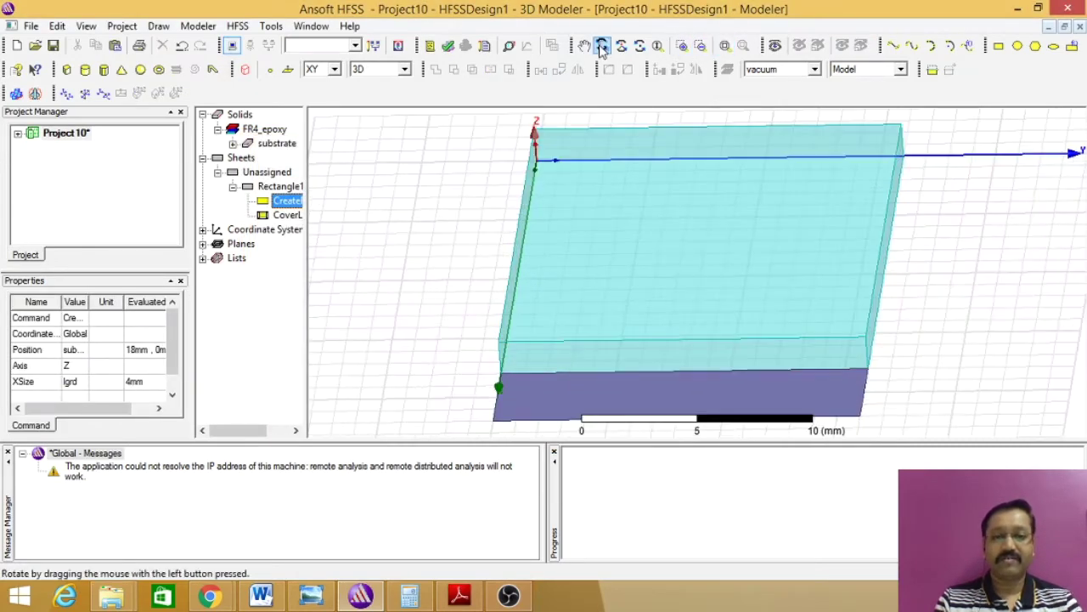
click(604, 156)
click(481, 164)
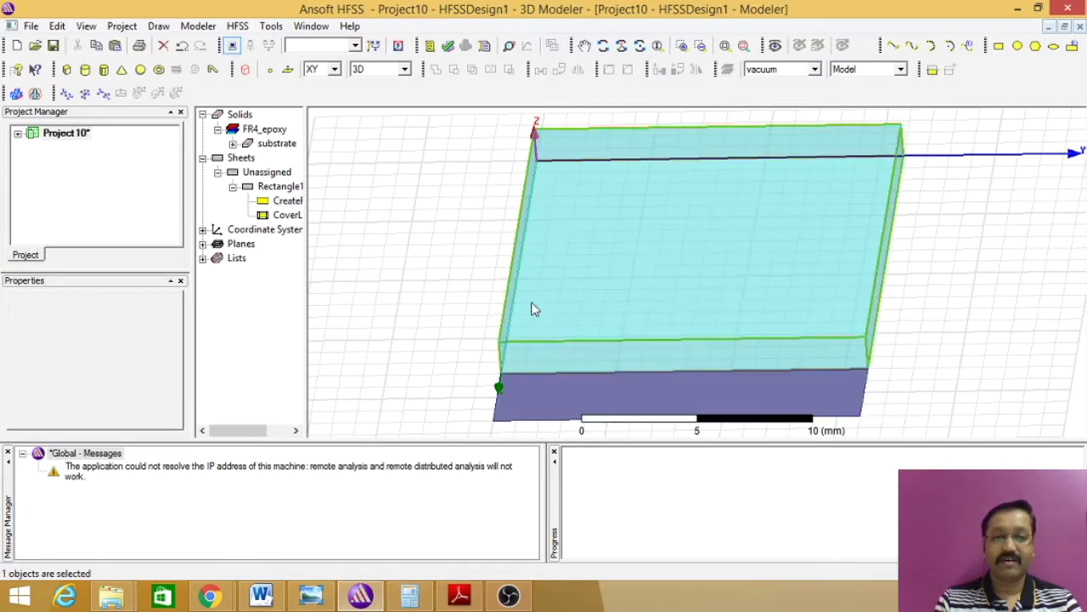
click(530, 418)
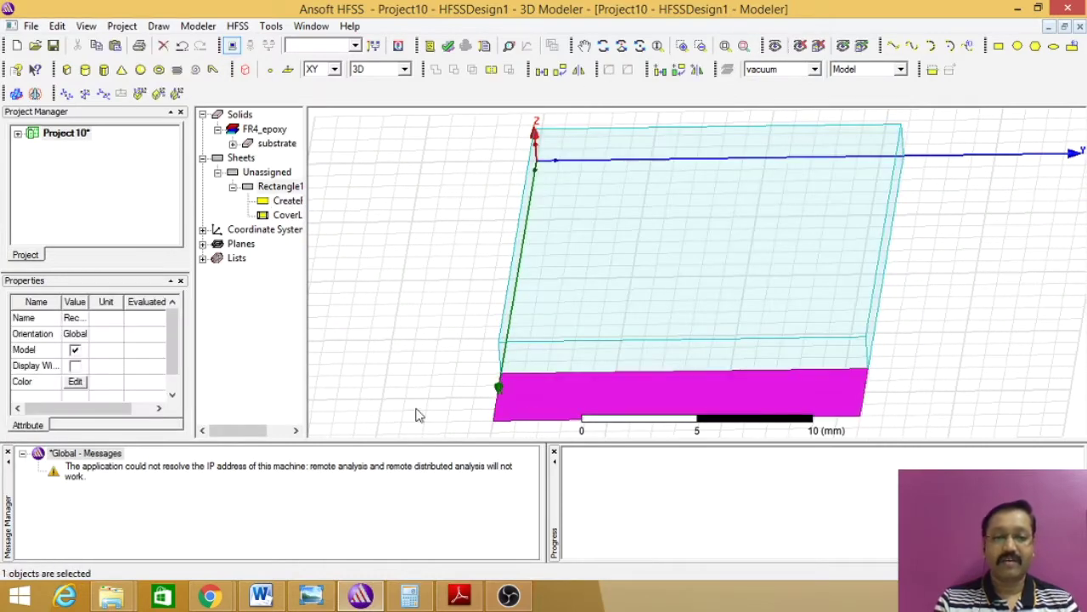
double_click(280, 204)
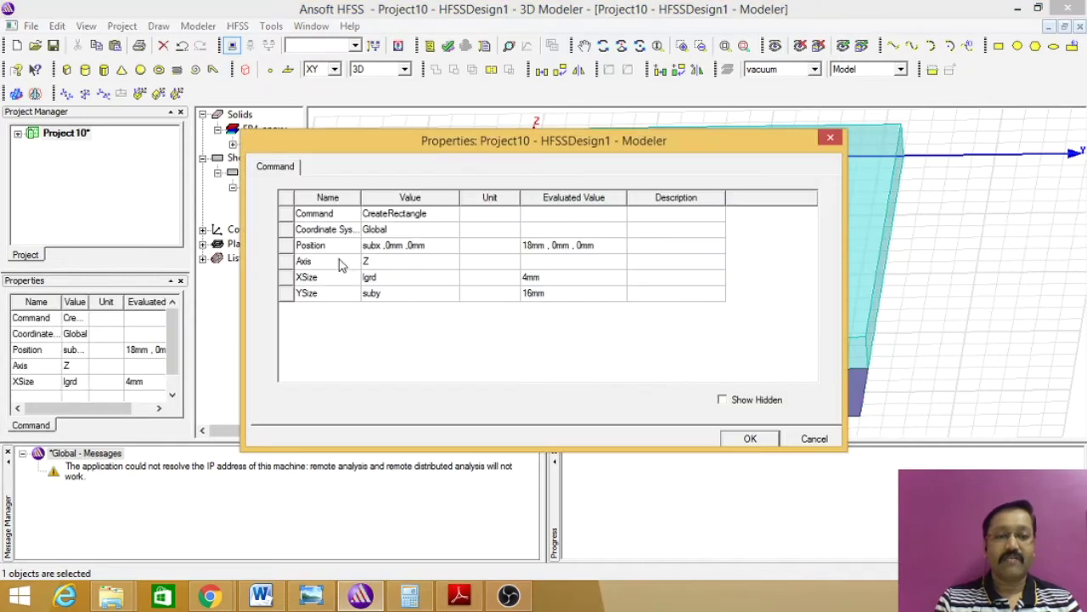
click(382, 248)
click(382, 245)
text(-lgrd)
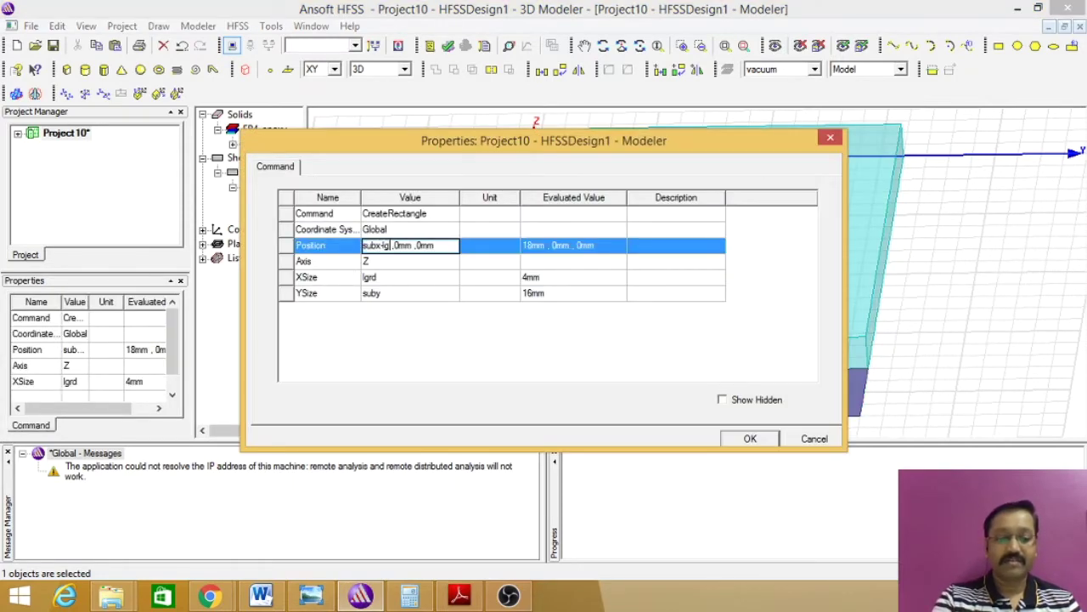
click(751, 440)
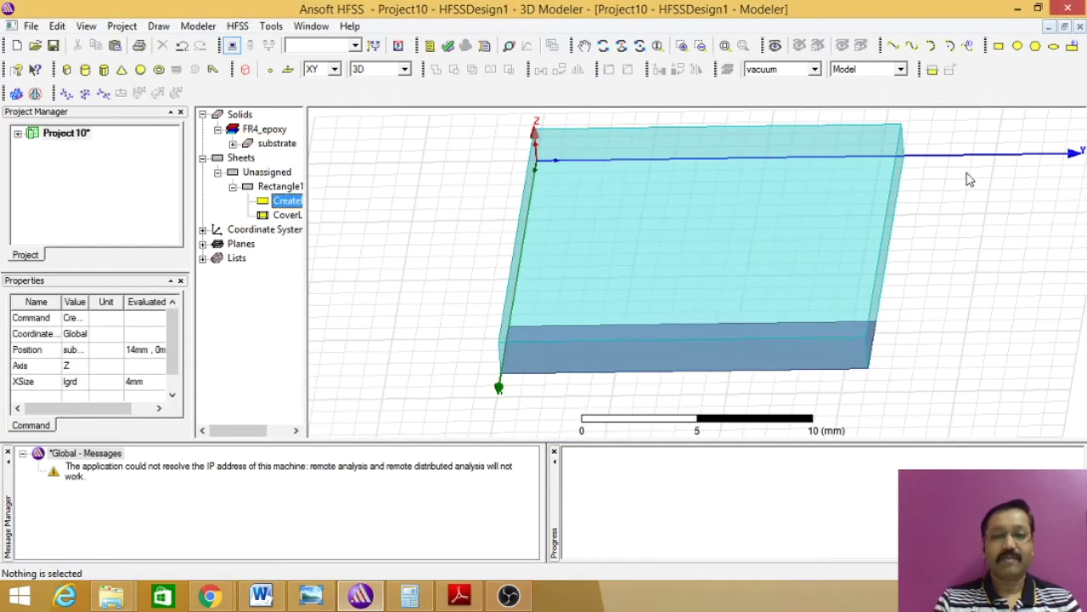
- Check the patch in the UWB antenna drawing and draw a 4 by 4 mm rectangle beside the substrate, starting at (5, -12, 0) mm
click(604, 45)
drag(663, 208, 714, 317)
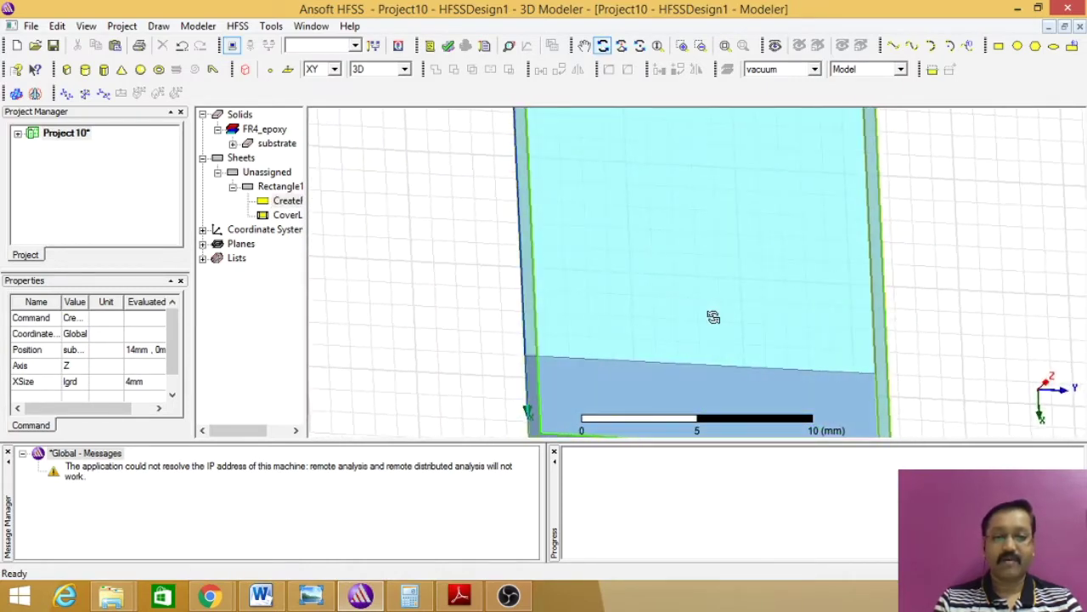
click(658, 46)
drag(686, 194, 752, 255)
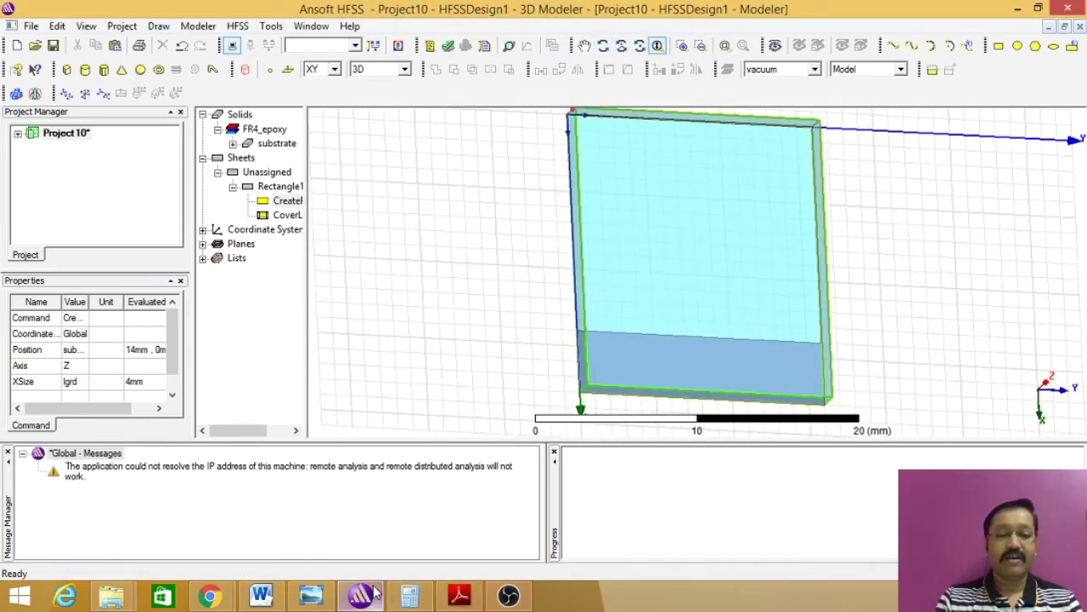
click(311, 594)
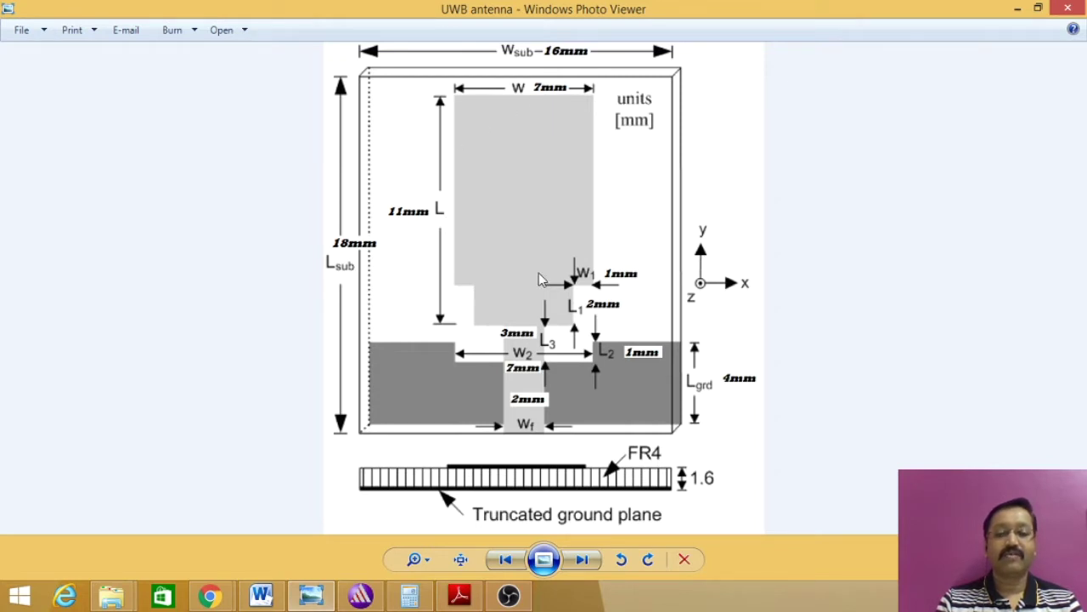
click(361, 596)
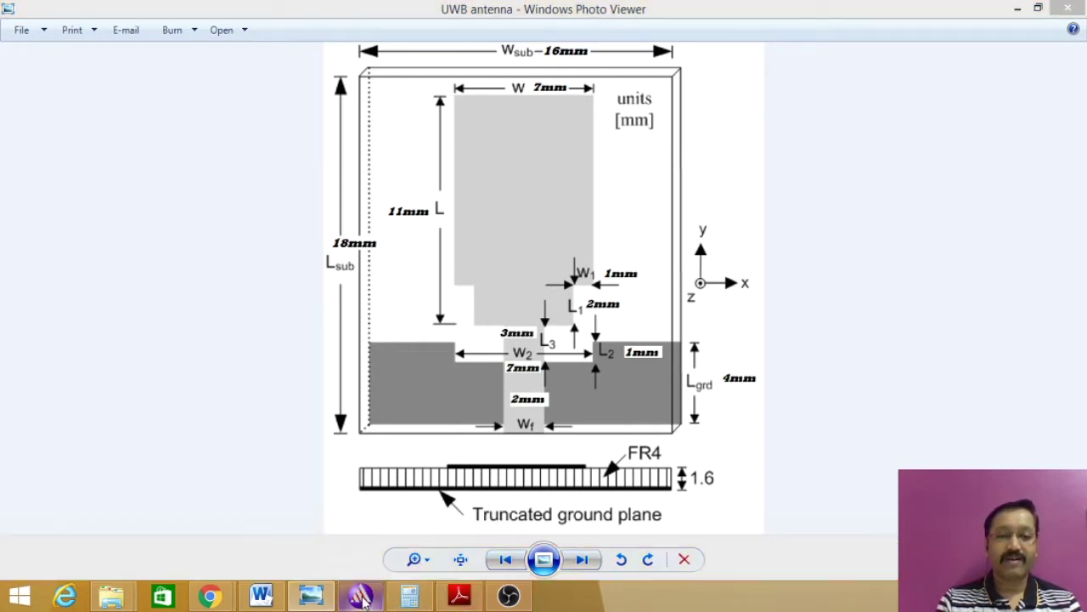
click(997, 49)
click(387, 182)
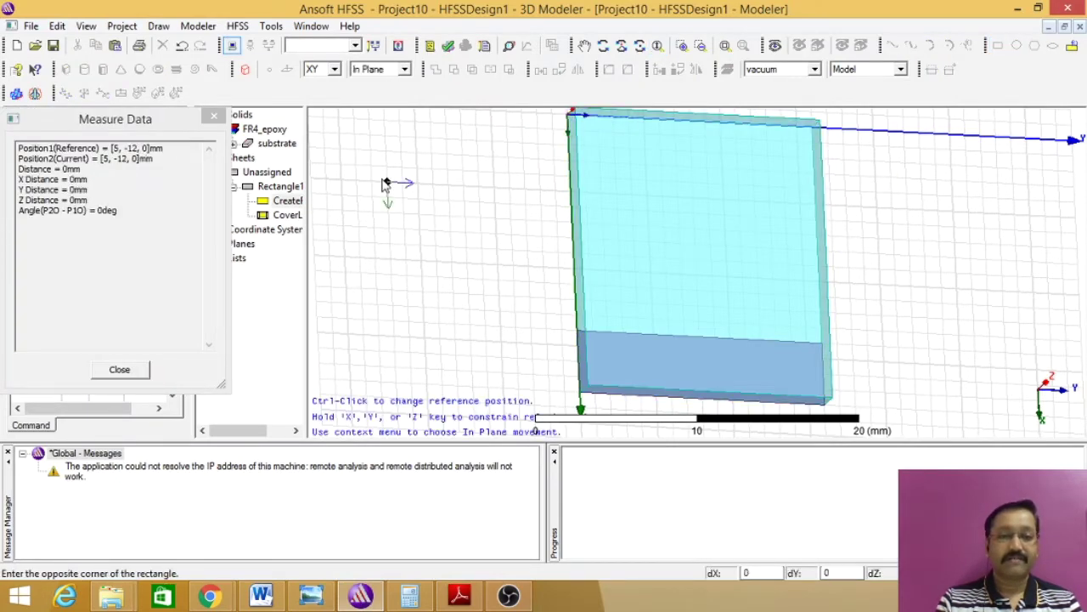
click(450, 246)
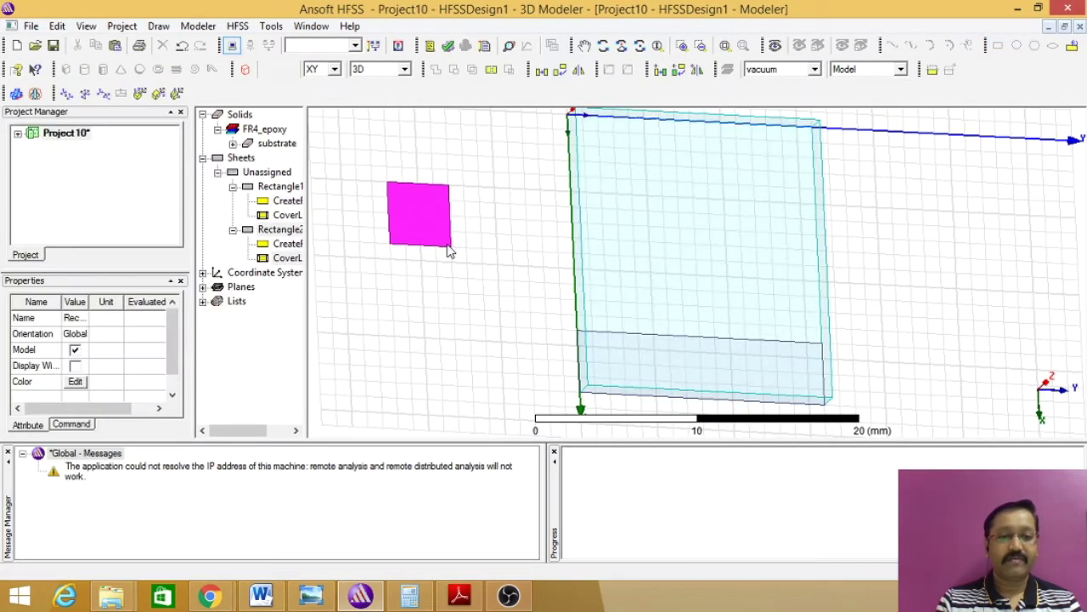
- Set the position of the second rectangle to 0, 0, 0
double_click(286, 245)
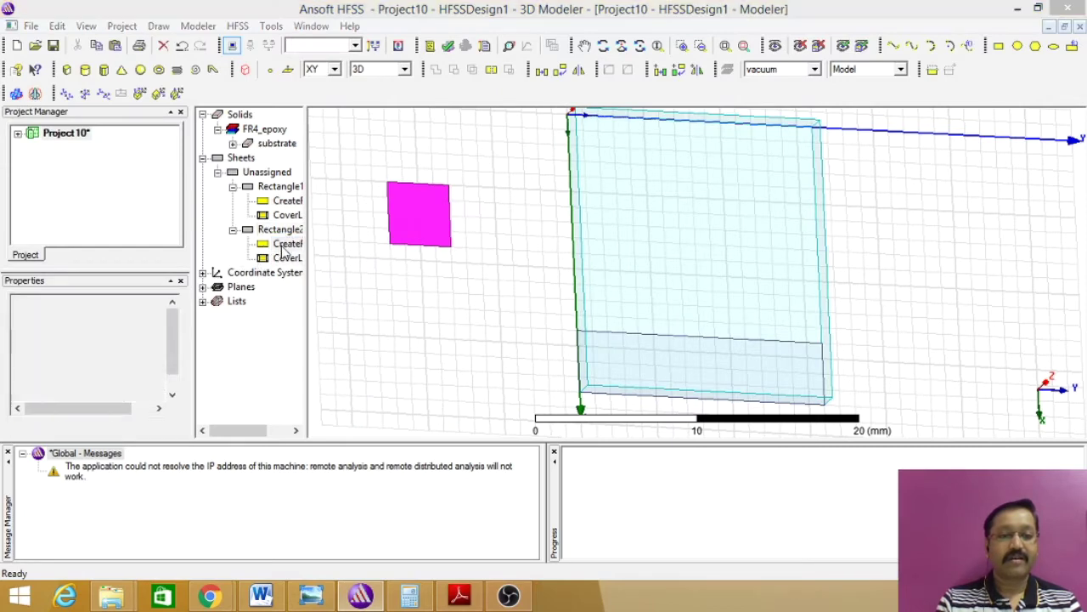
click(395, 246)
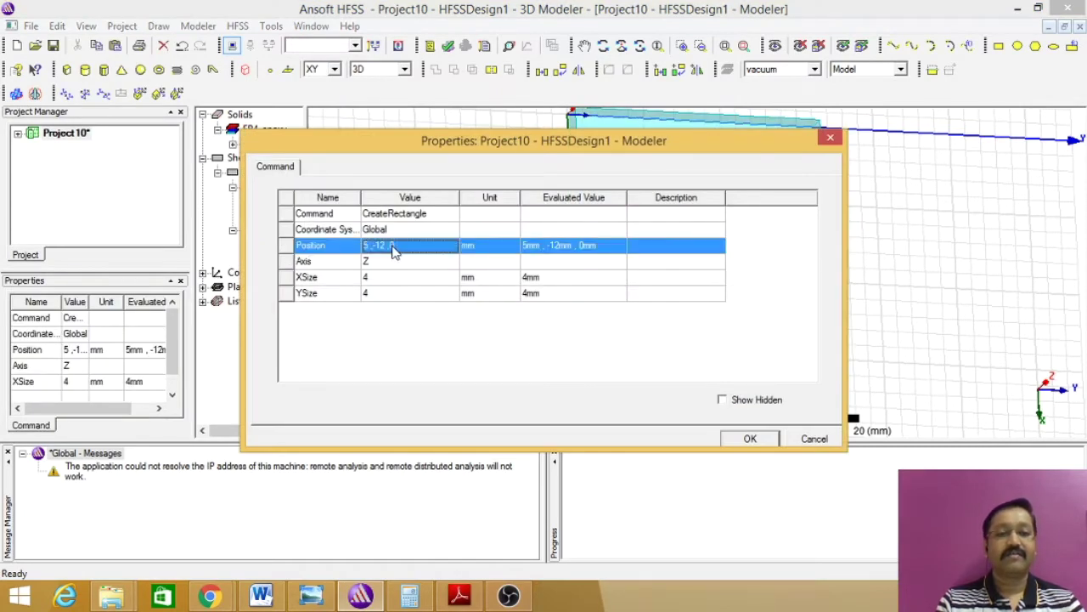
text(0 )
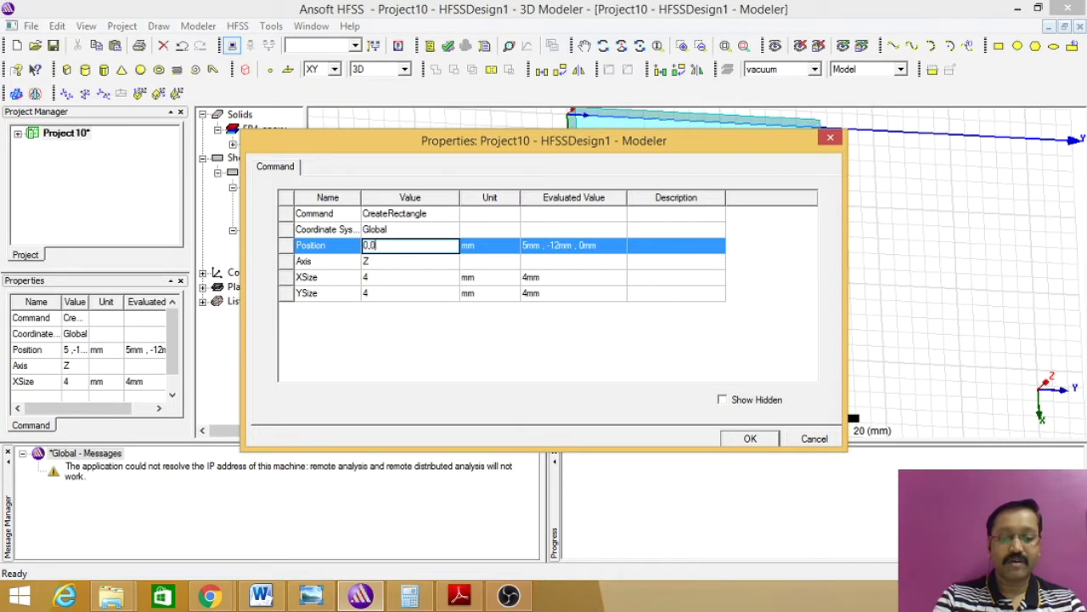
text(,0 ,0)
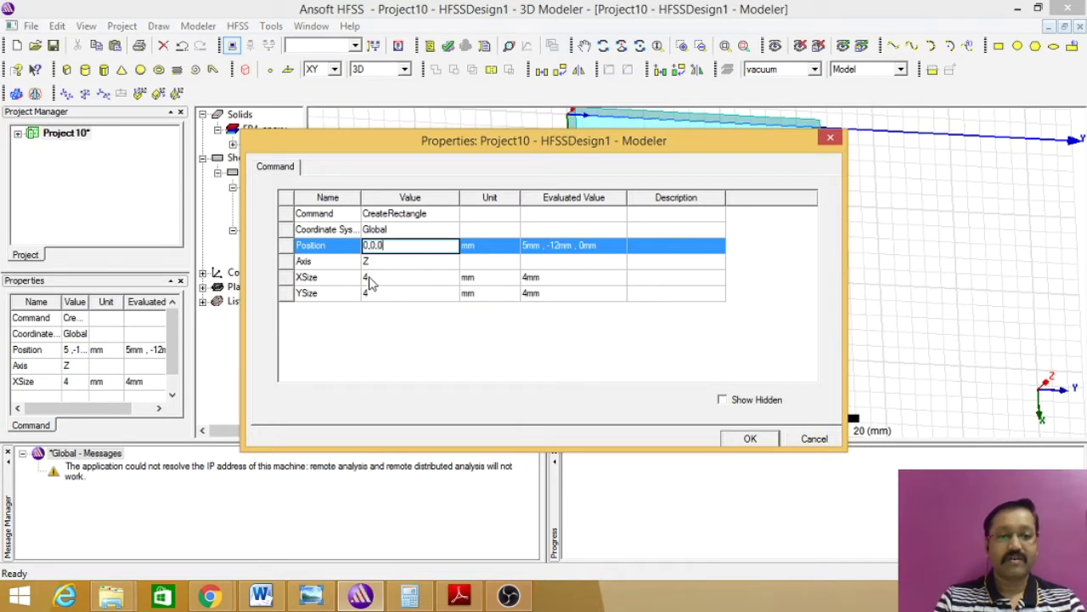
- Set the second rectangle's X size to a new variable l of 11 mm, taking the patch length from the antenna drawing
click(369, 277)
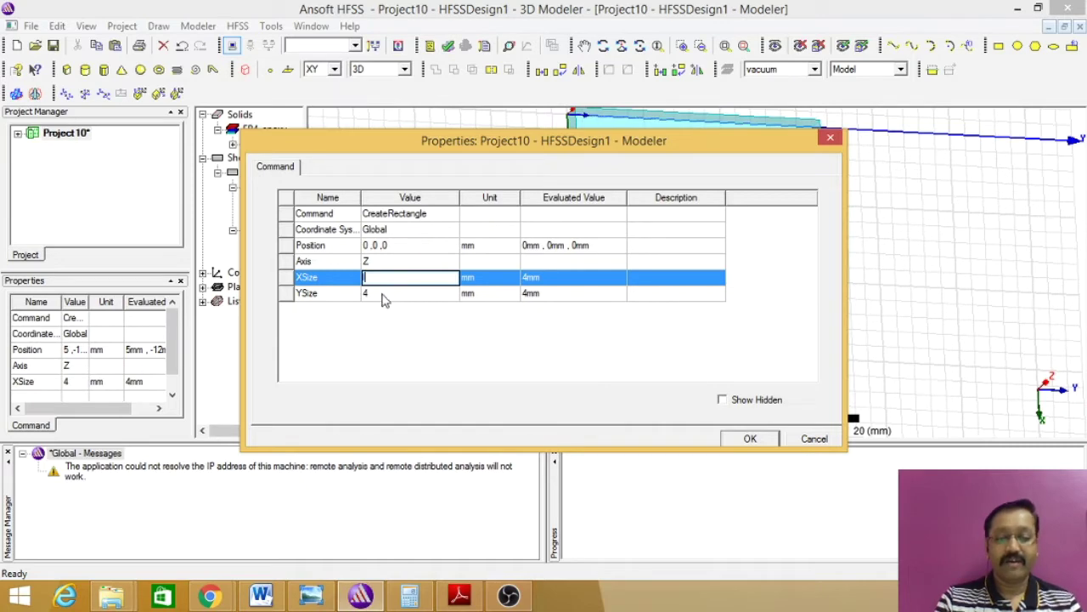
text(l)
key(Return)
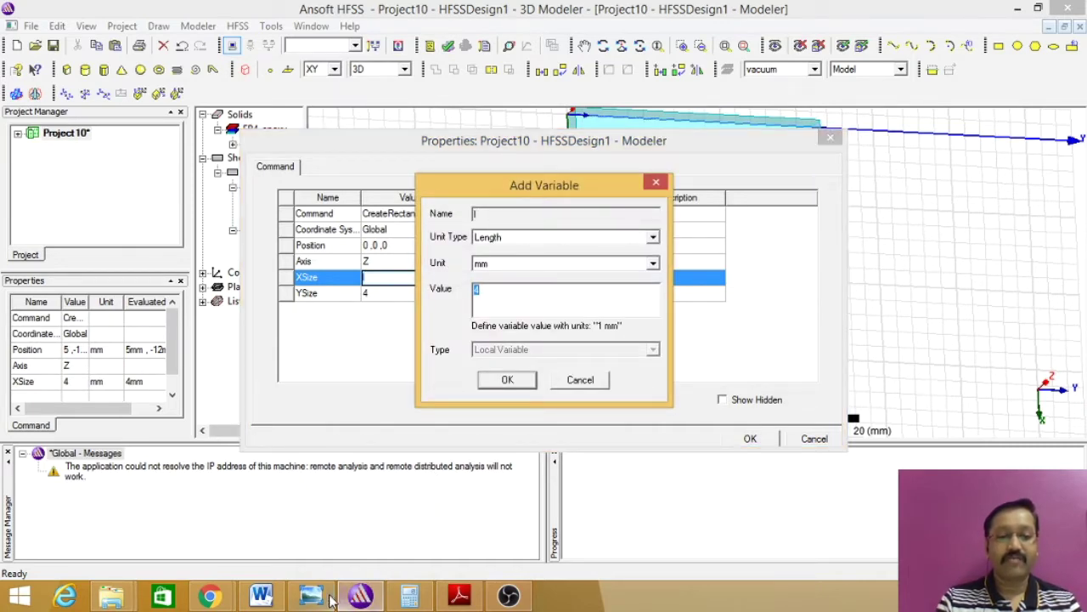
click(314, 597)
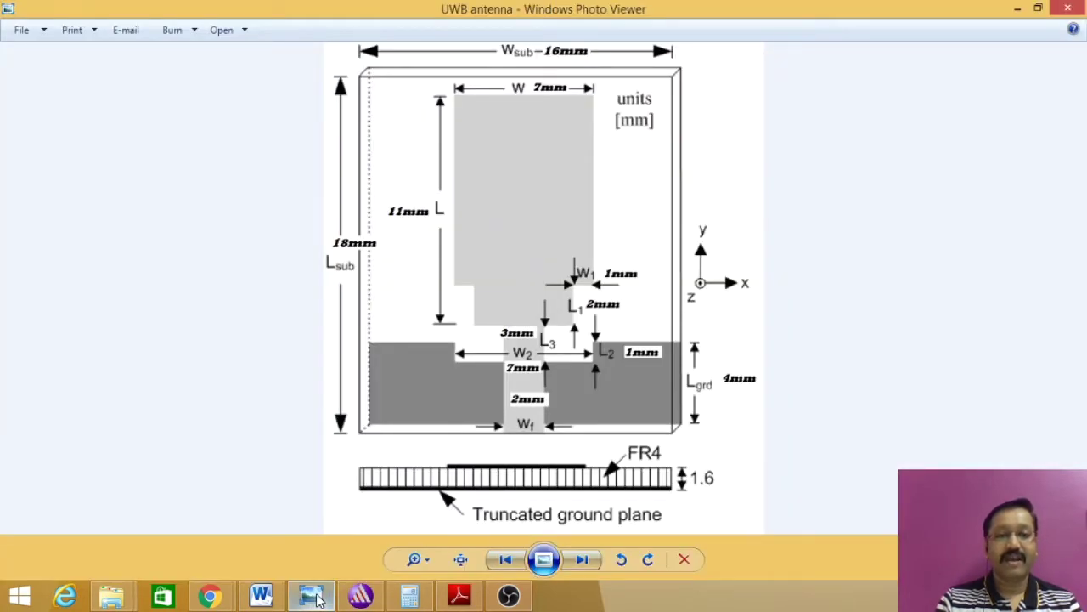
click(314, 597)
click(479, 290)
text(11)
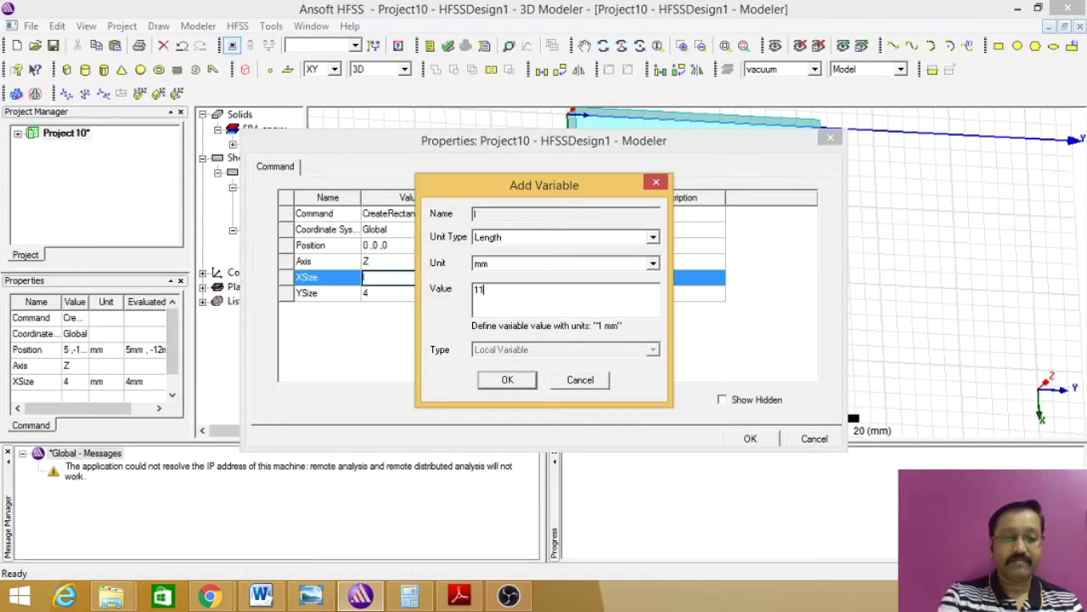
text(mm)
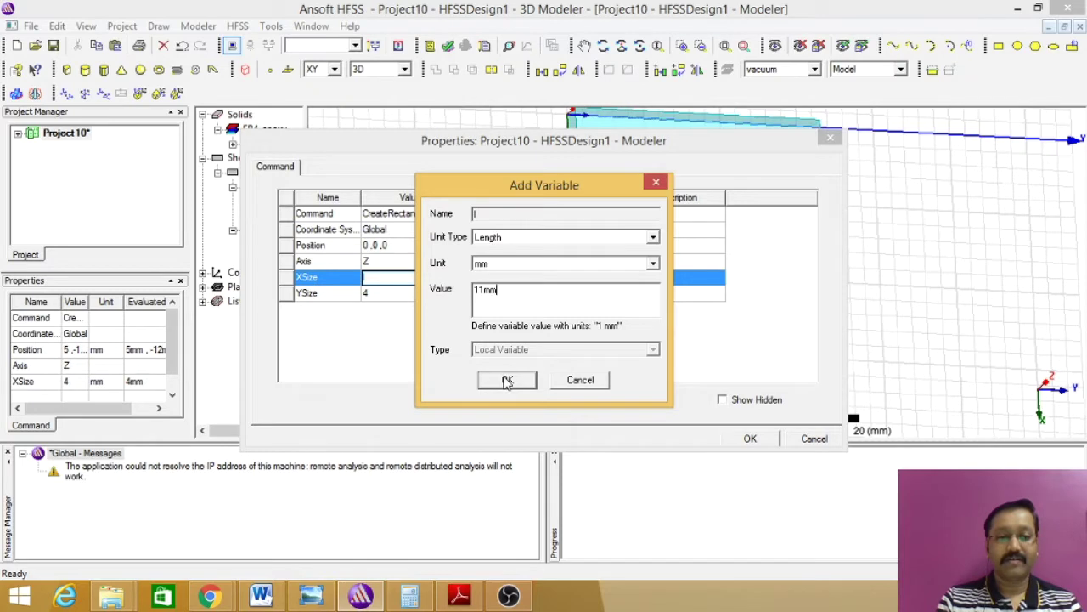
click(507, 380)
- Set the second rectangle's Y size to a new variable w of 7 mm and apply the rectangle's dimensions
text(w)
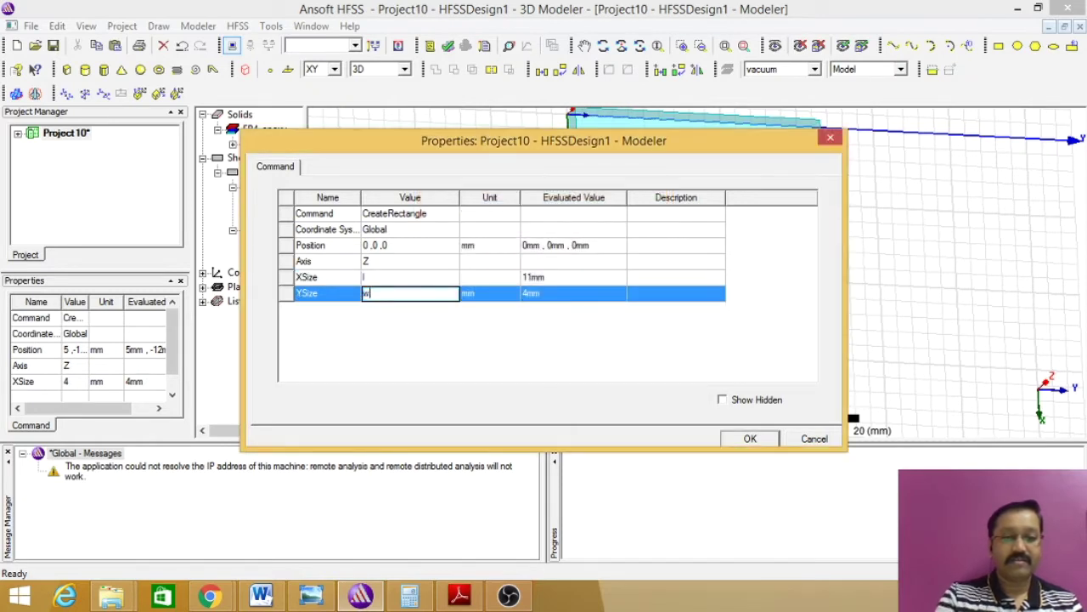
click(745, 439)
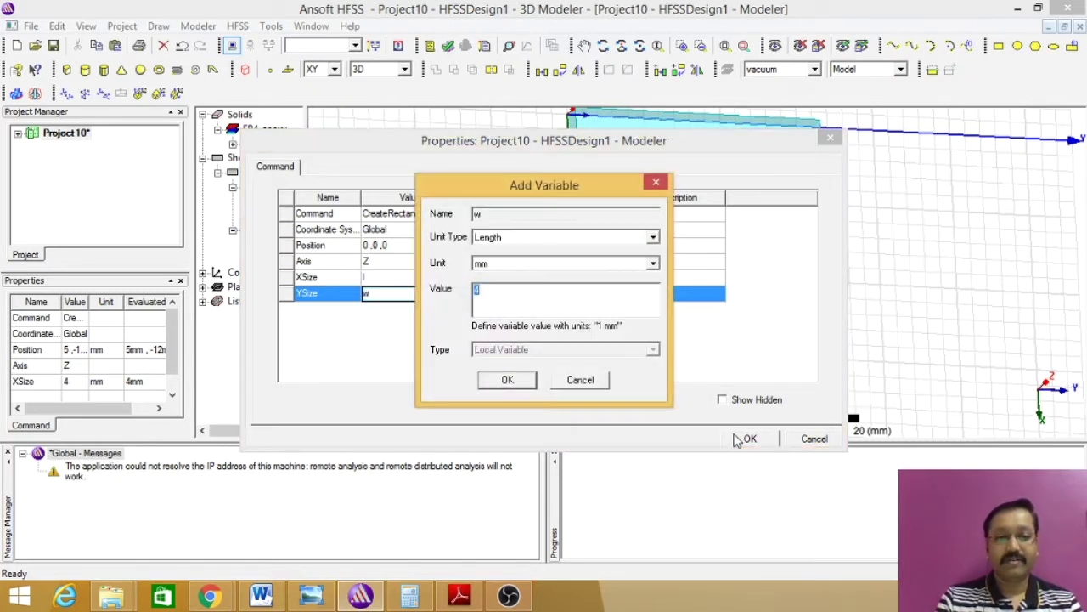
text(7mm)
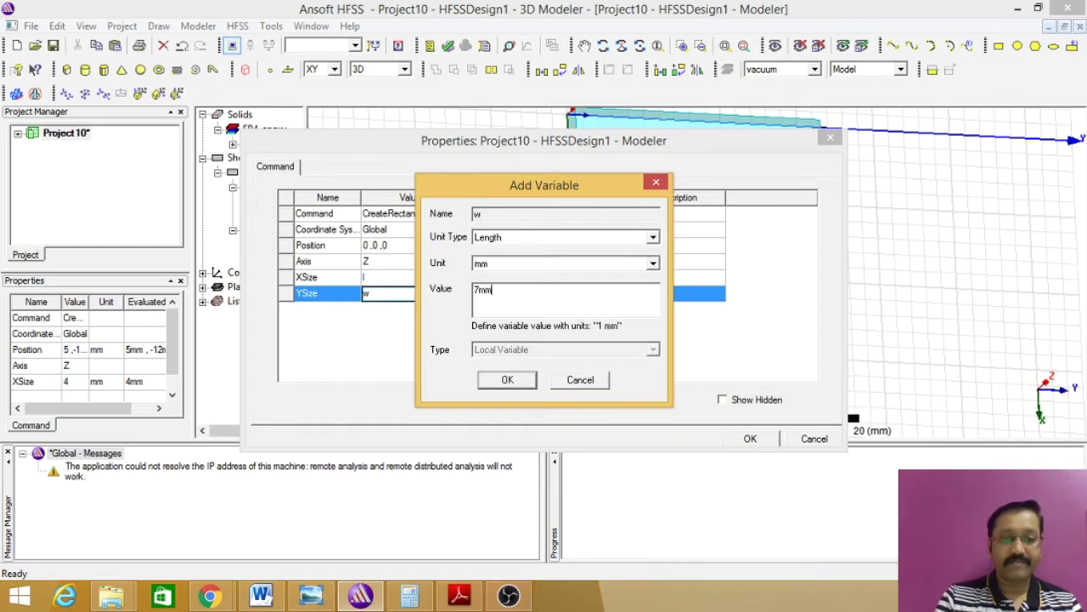
click(506, 381)
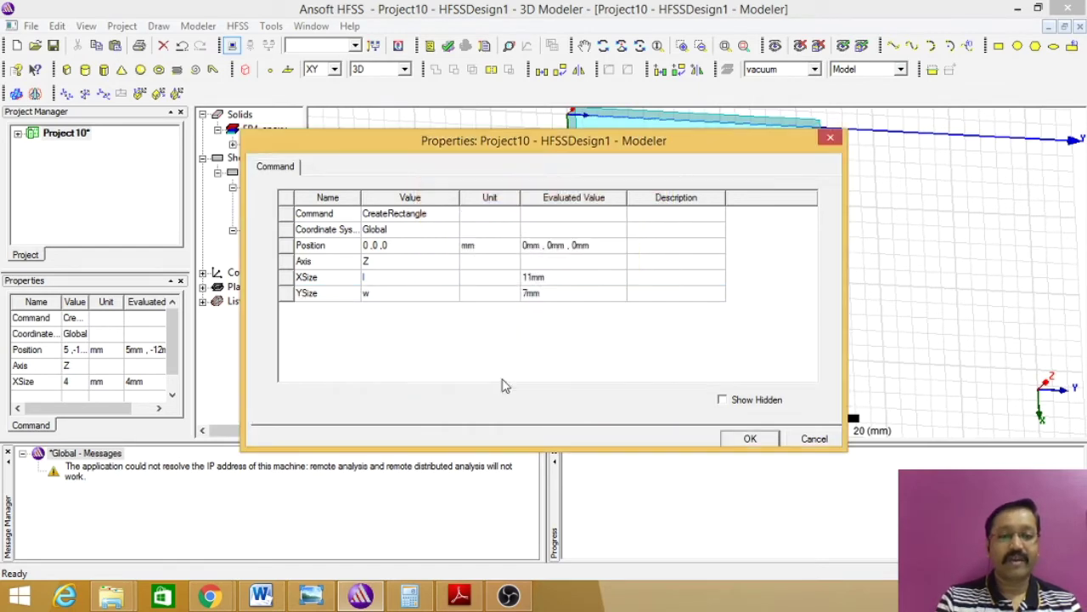
click(751, 439)
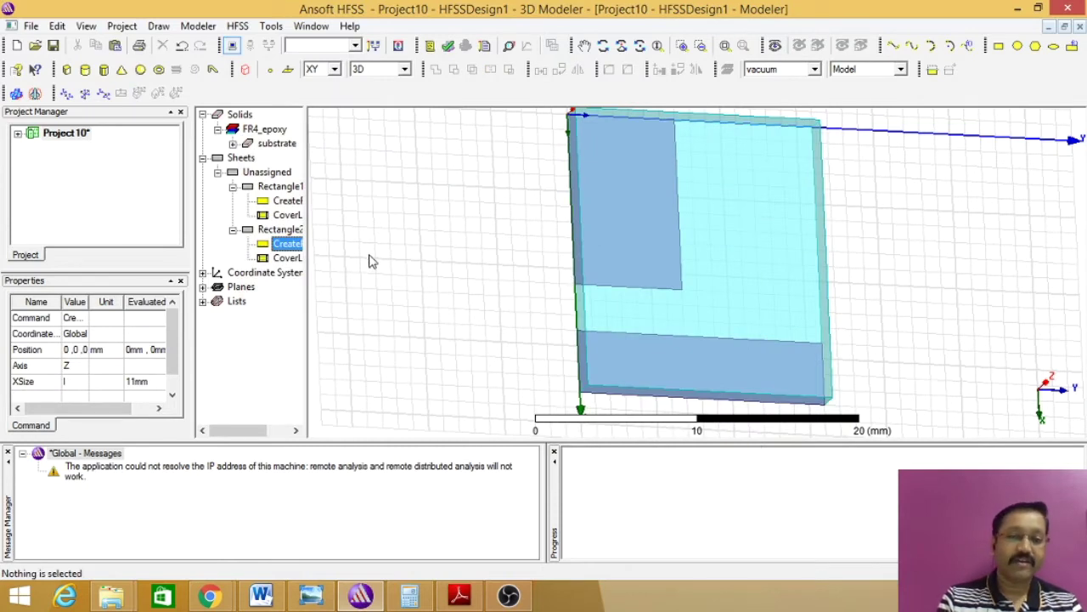
- Set the Z coordinate of the patch rectangle's position to the variable h and apply it
click(281, 231)
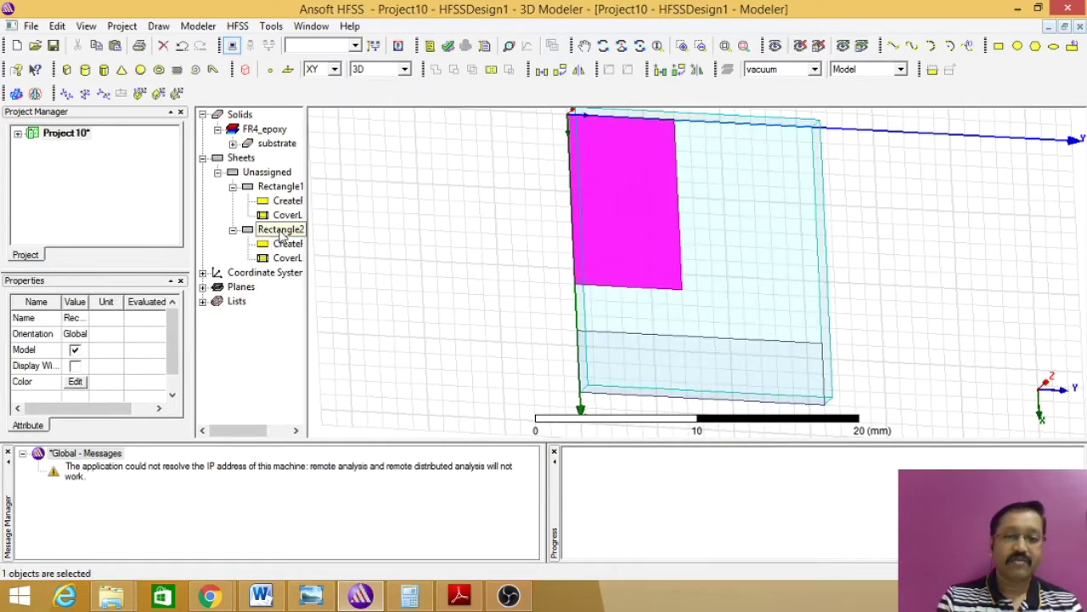
double_click(286, 244)
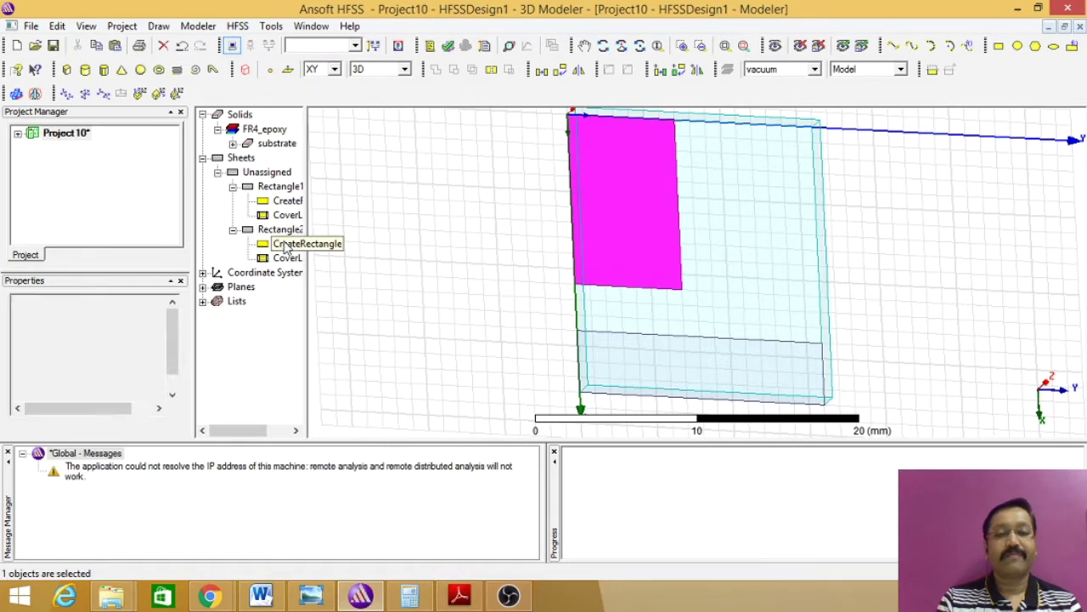
click(394, 246)
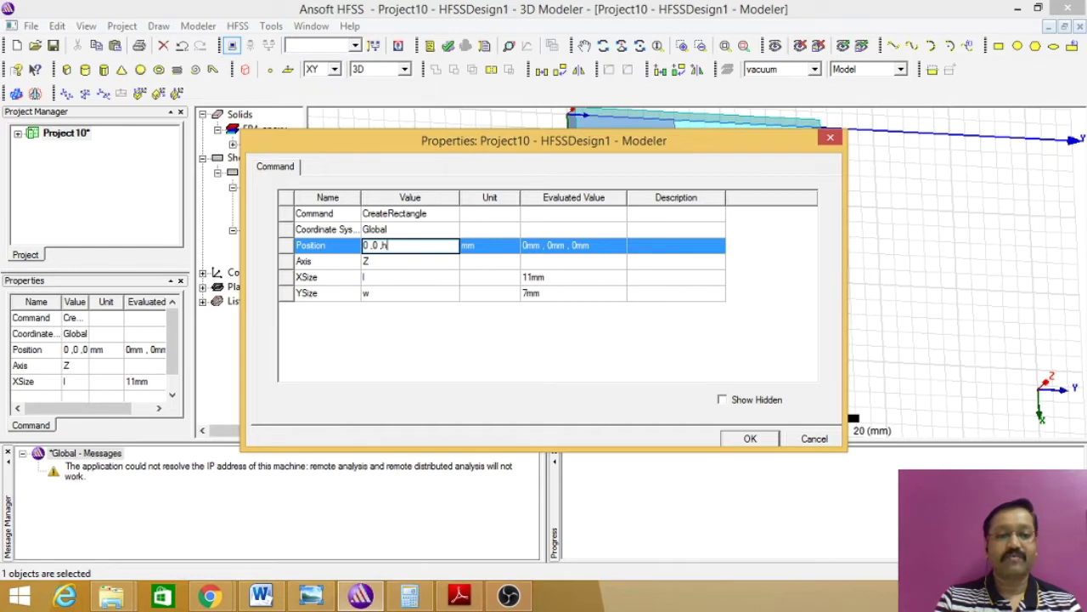
key(Return)
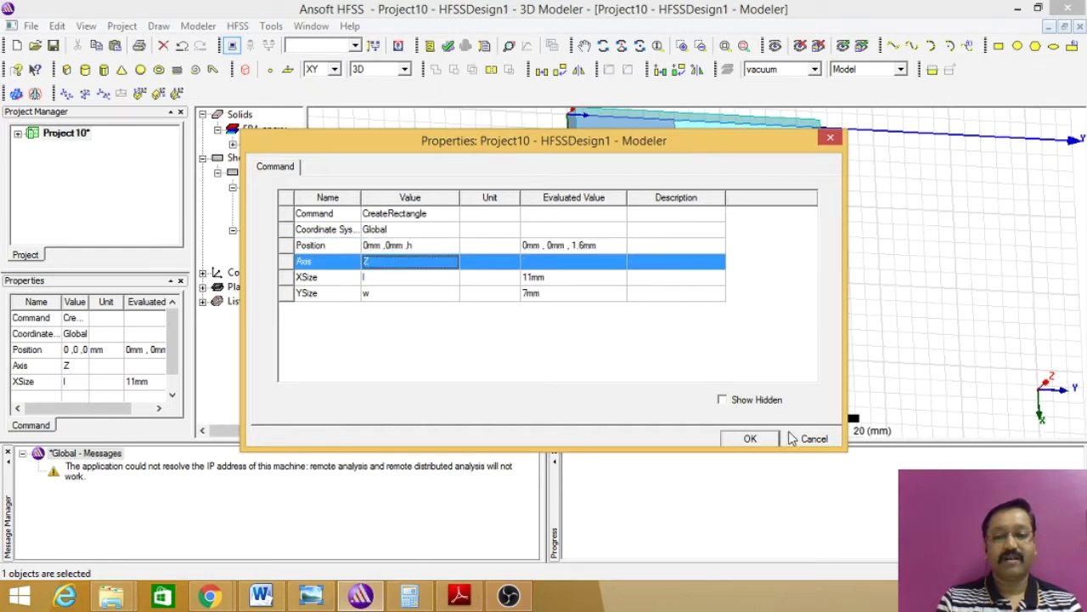
click(751, 439)
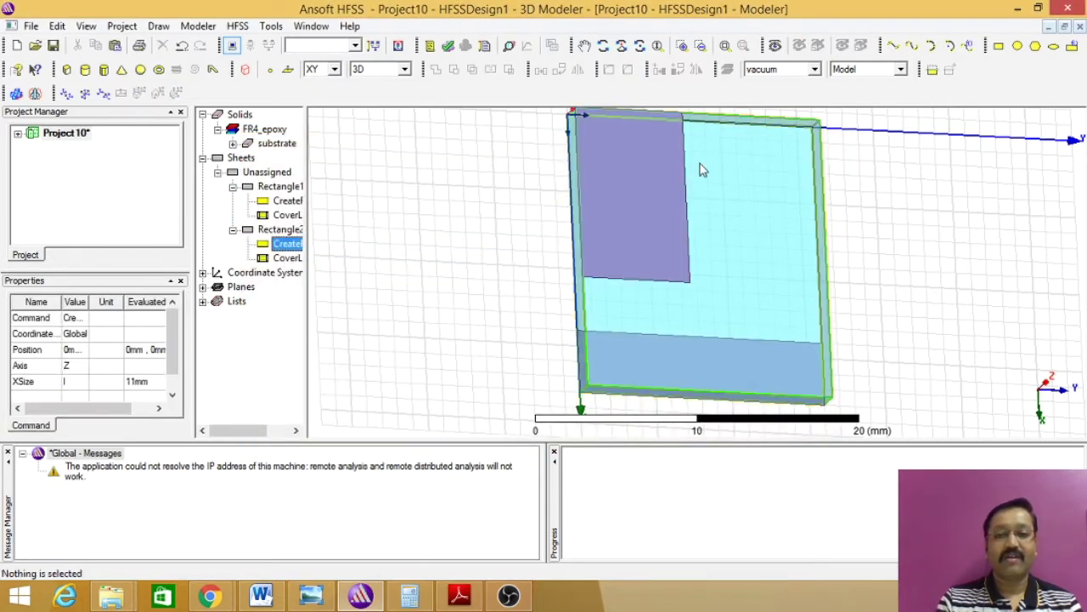
- Set the Y coordinate of the patch rectangle's position to (suby-w)/2 and apply it
double_click(287, 244)
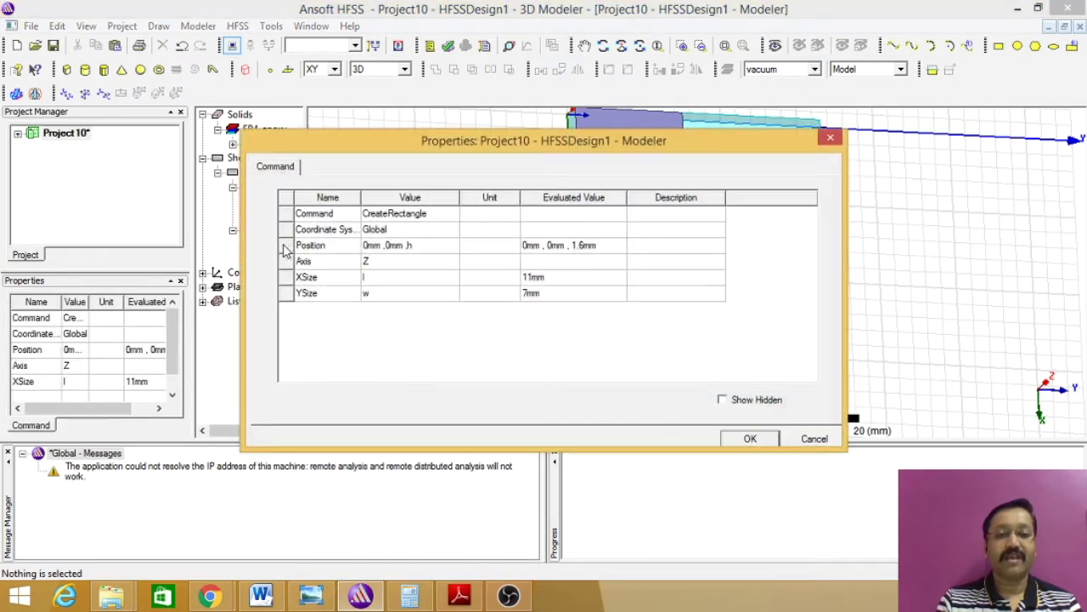
click(397, 247)
key(BackSpace)
key(BackSpace)
key(BackSpace)
text(-)
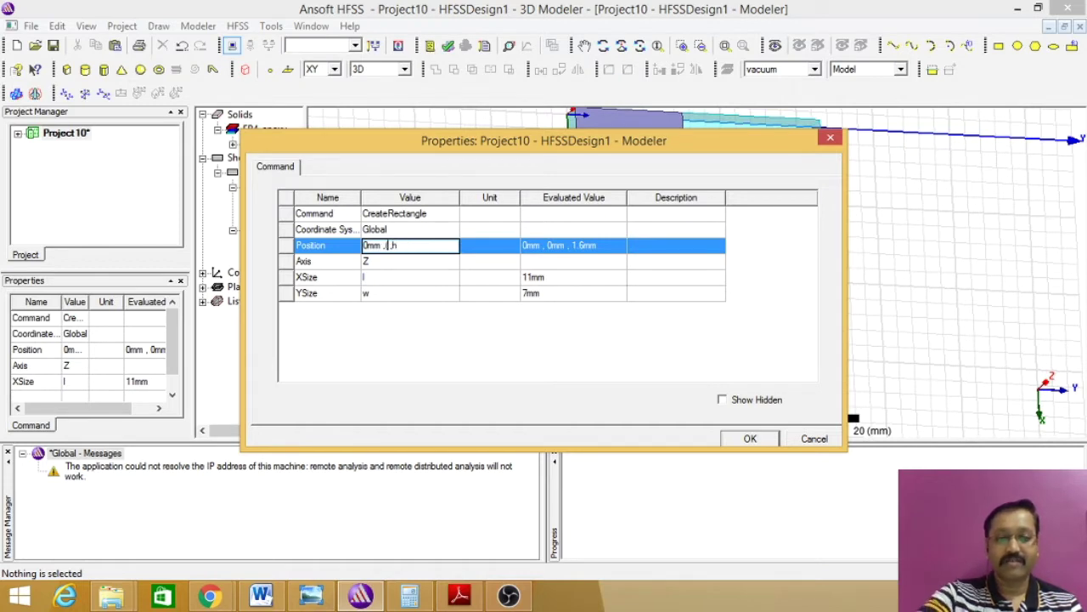
text(suby)
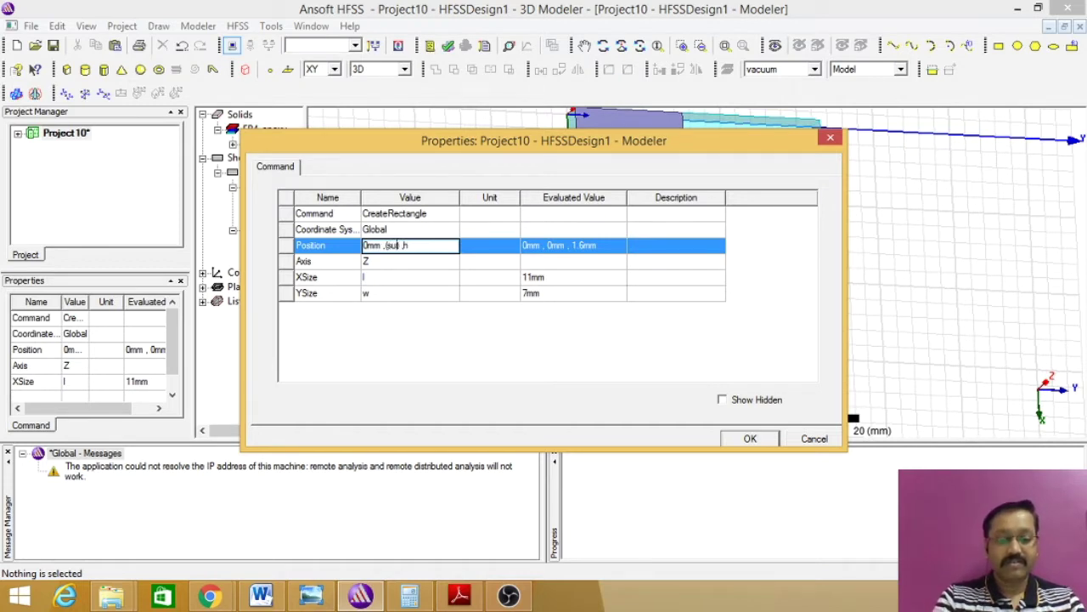
text(-w)
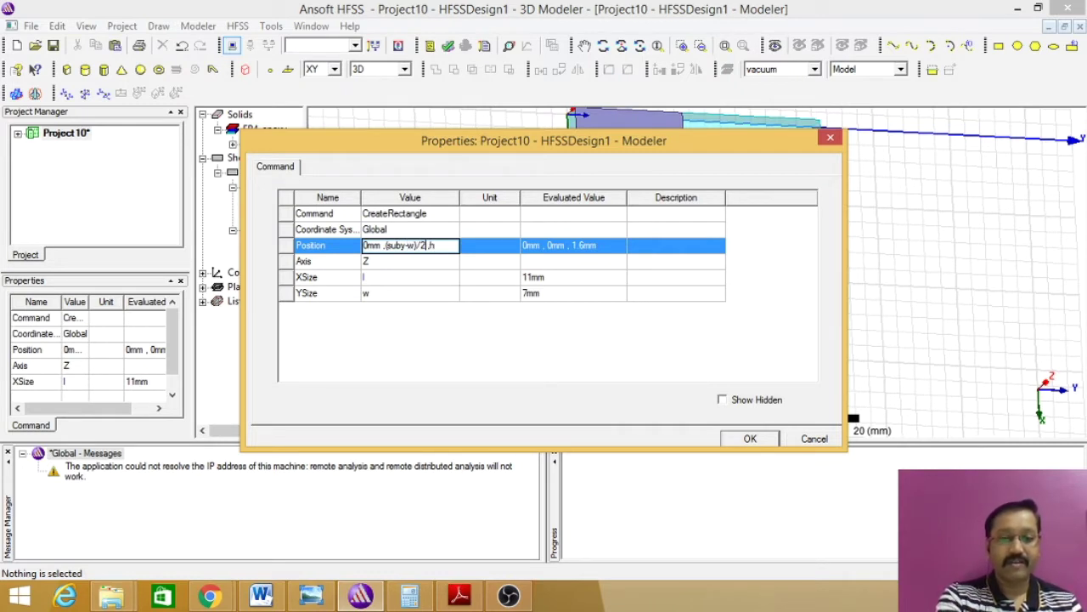
text()/2)
click(750, 438)
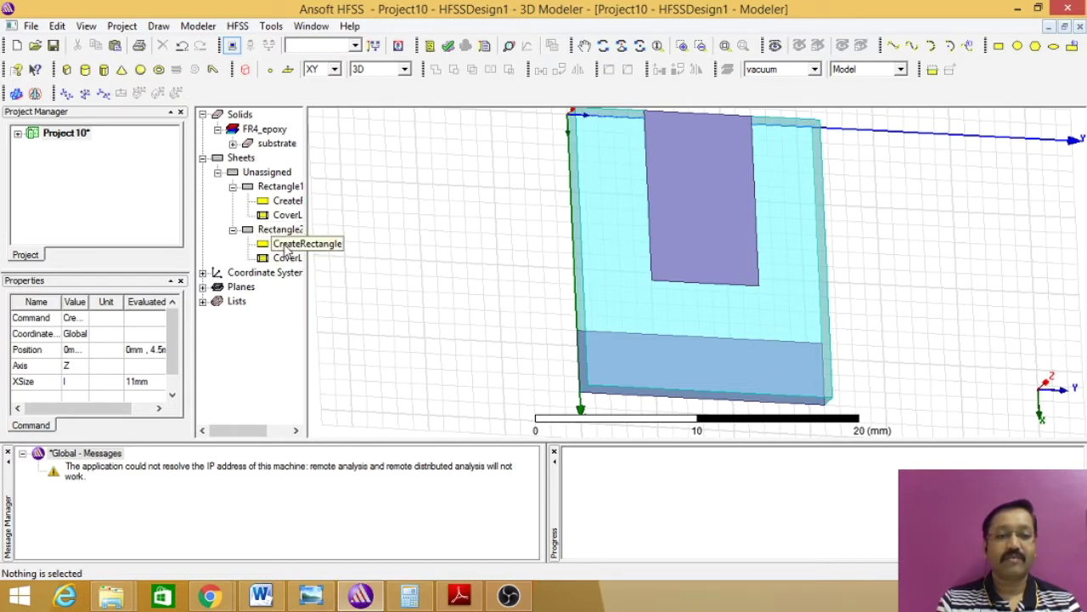
- Check the patch placement in the antenna drawing and set the X coordinate of the patch rectangle's position to subx
click(309, 597)
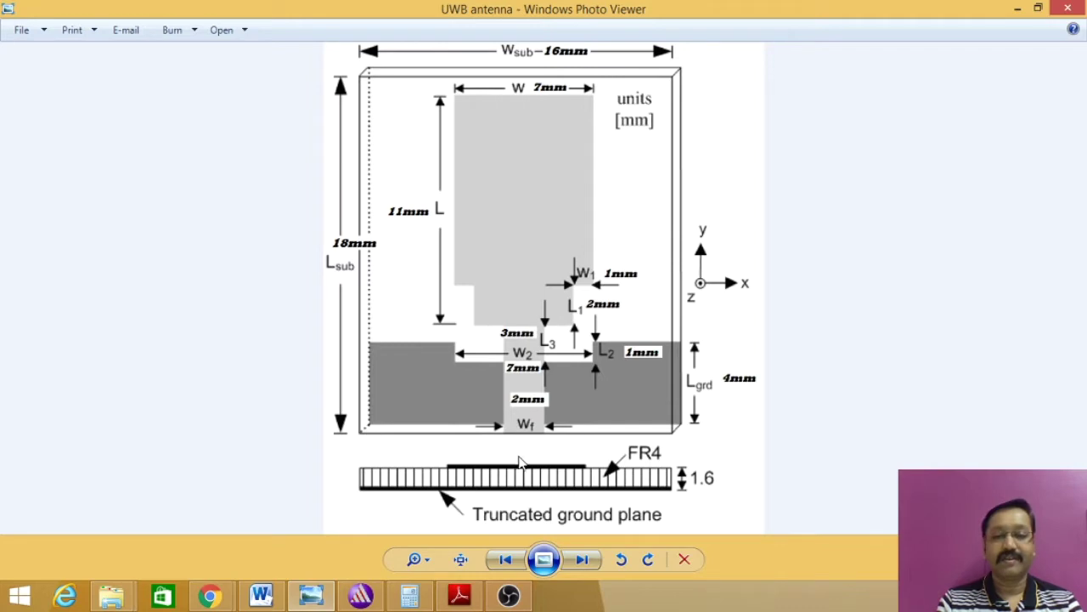
click(374, 593)
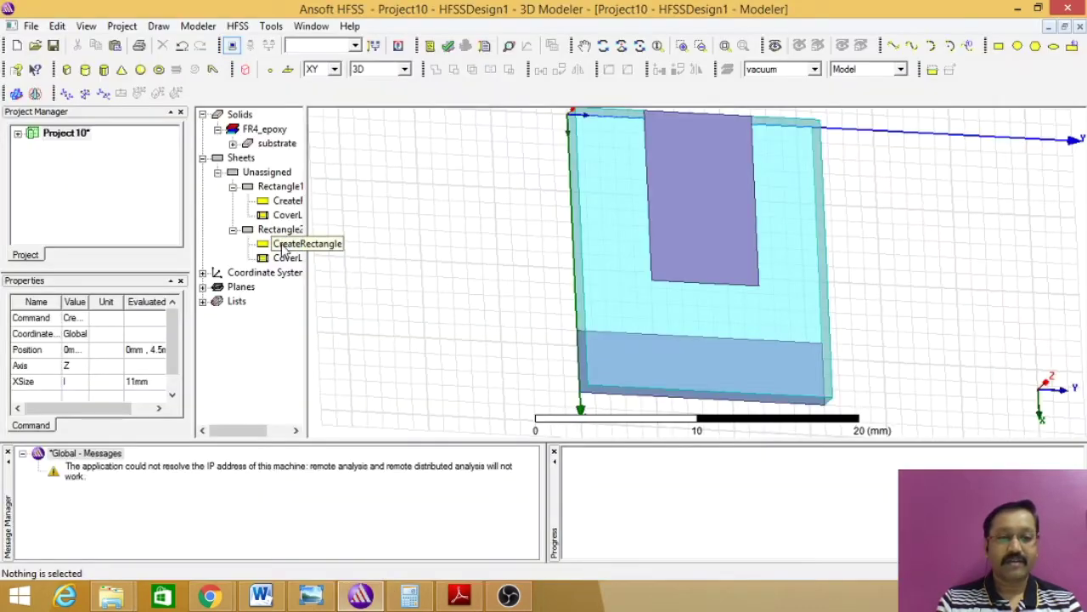
double_click(286, 244)
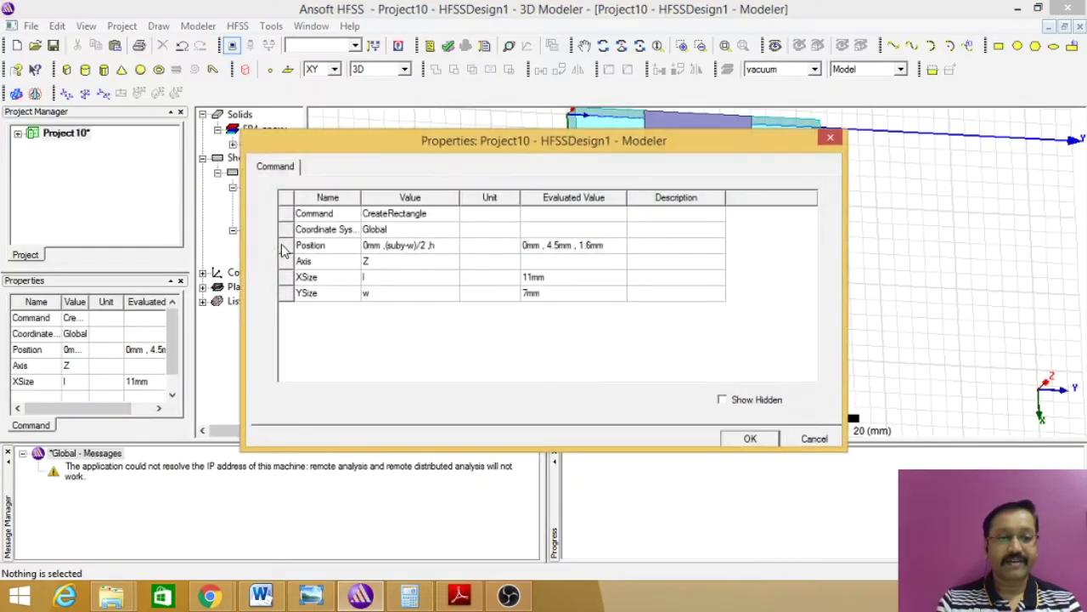
click(368, 246)
key(BackSpace)
key(BackSpace)
key(BackSpace)
text(subx)
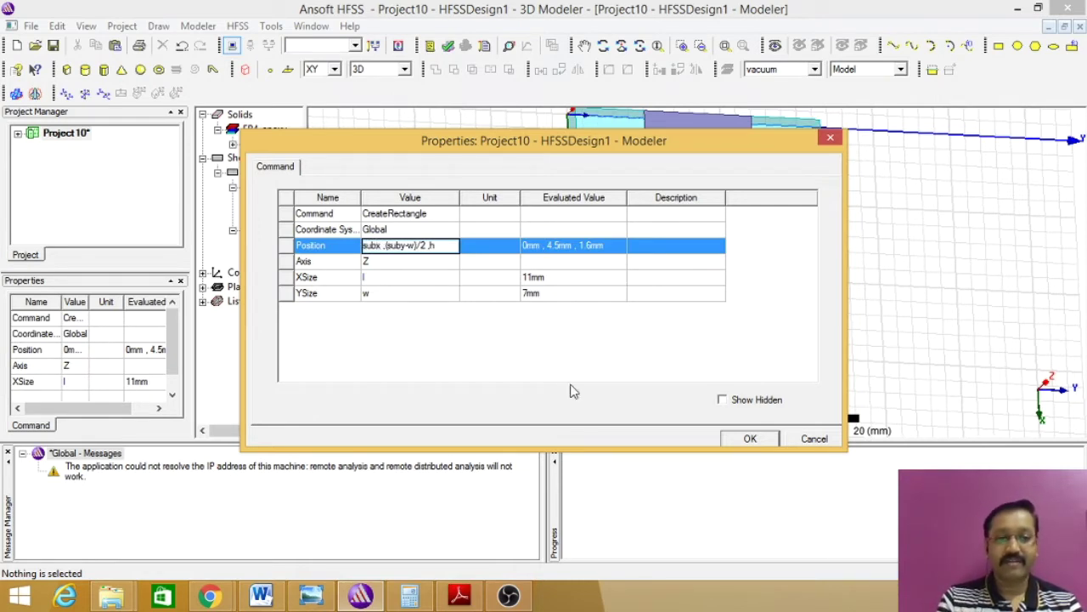
click(745, 440)
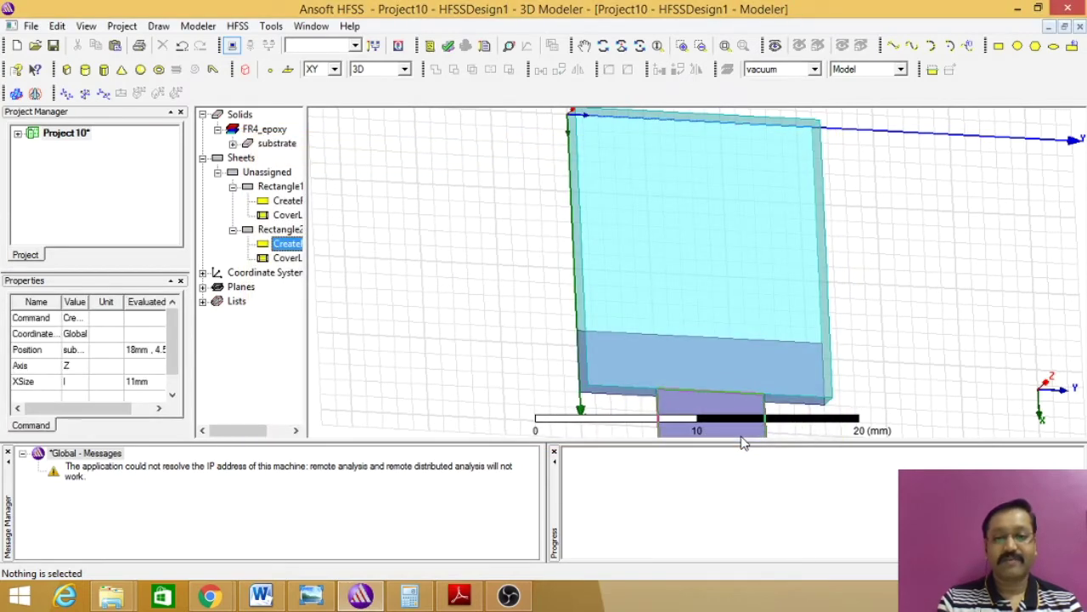
click(724, 47)
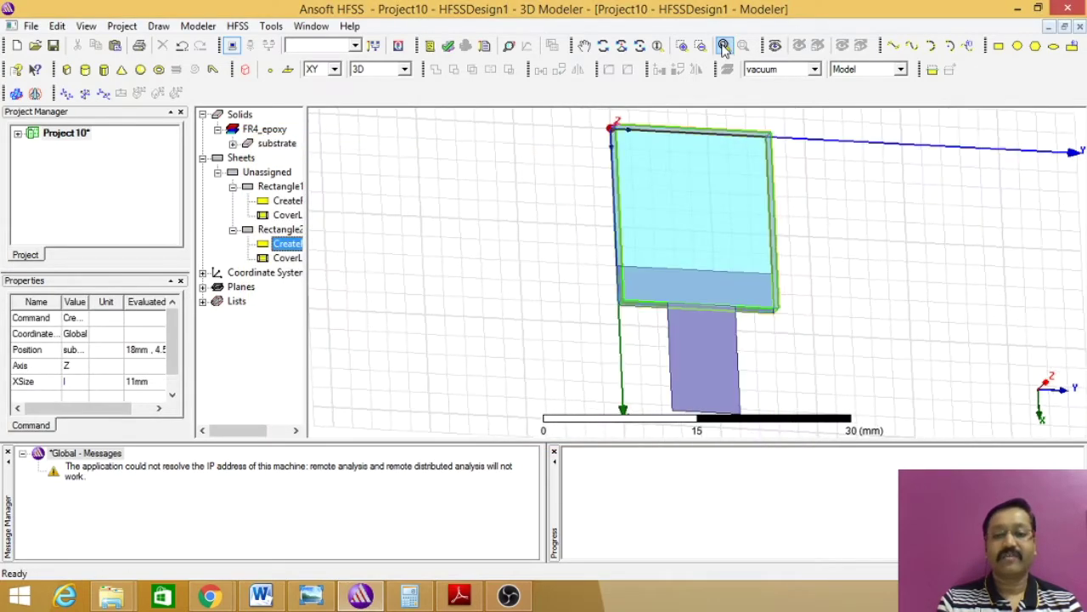
- Set the X coordinate of the patch rectangle's position to subx-(lgrd-l2), defining the new variable l2 as 1 mm
key(alt+Tab)
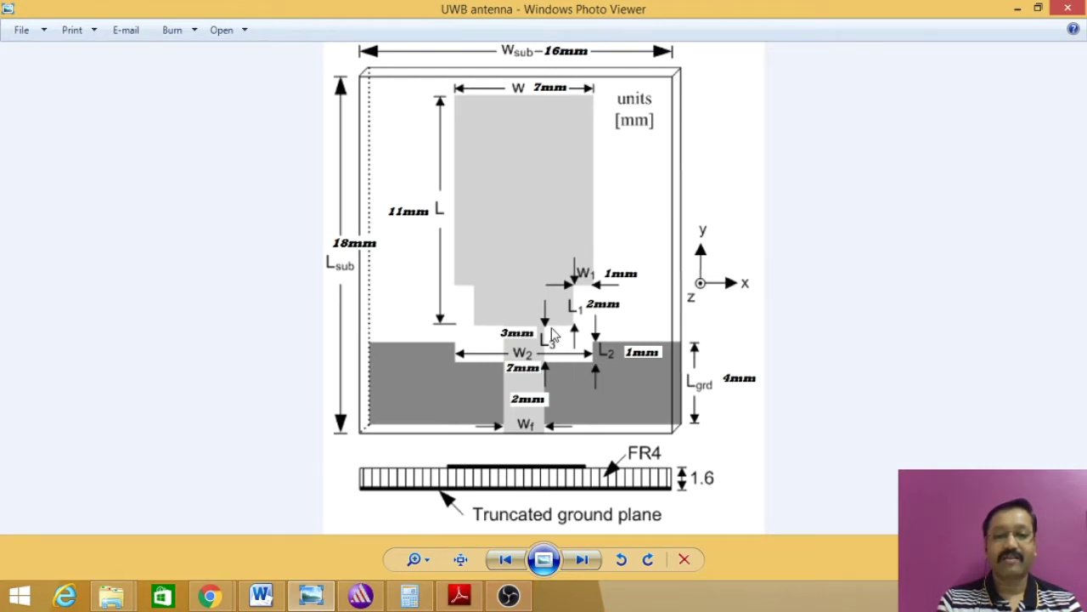
click(360, 595)
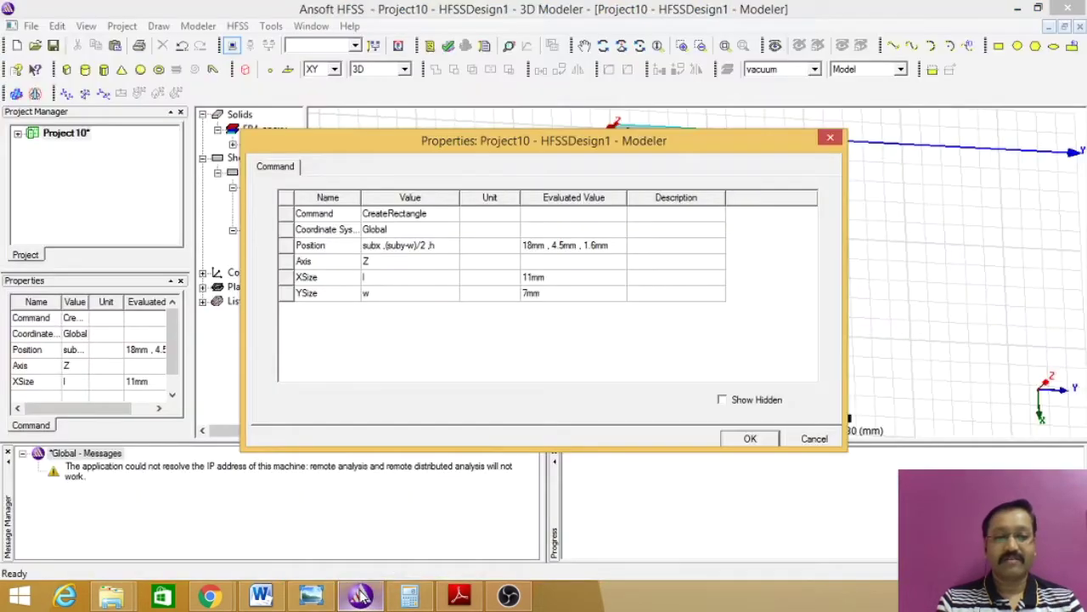
click(383, 246)
click(382, 245)
text(-lg)
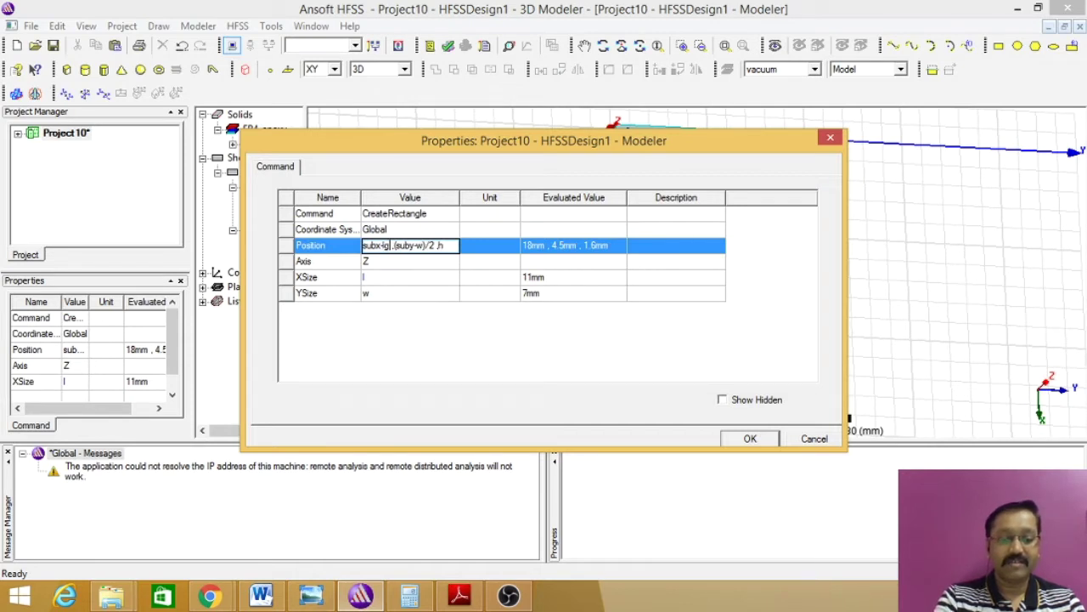
text(rd)
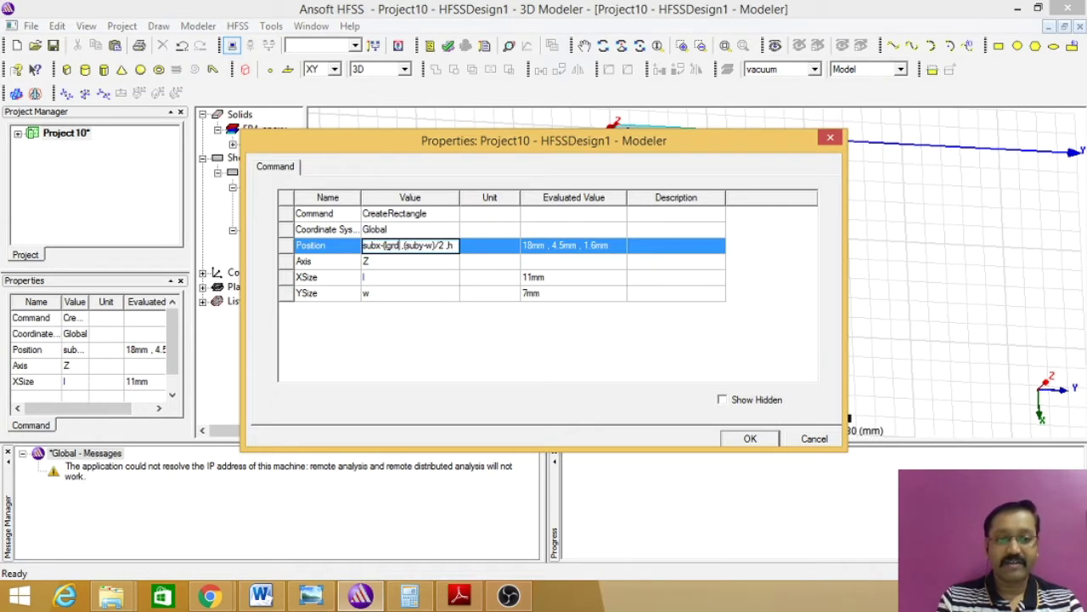
text(/2)
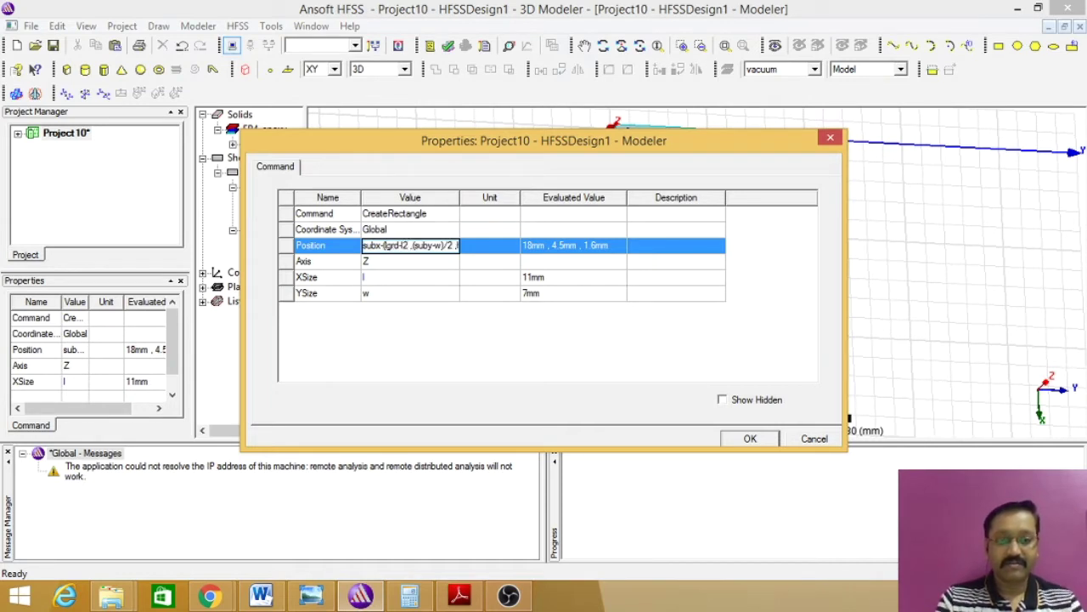
text())
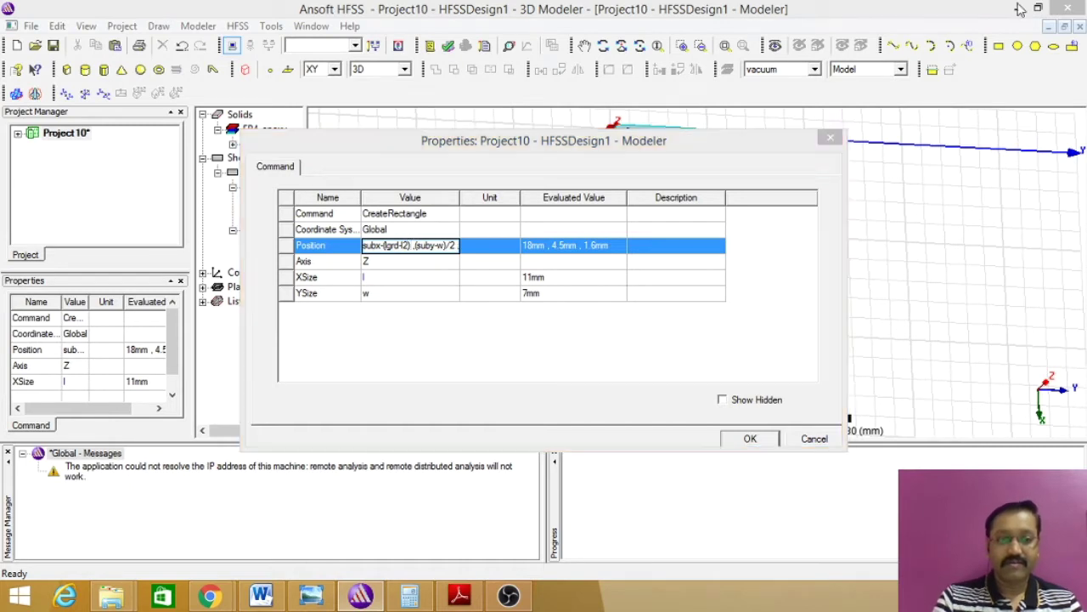
key(Return)
text(1mm)
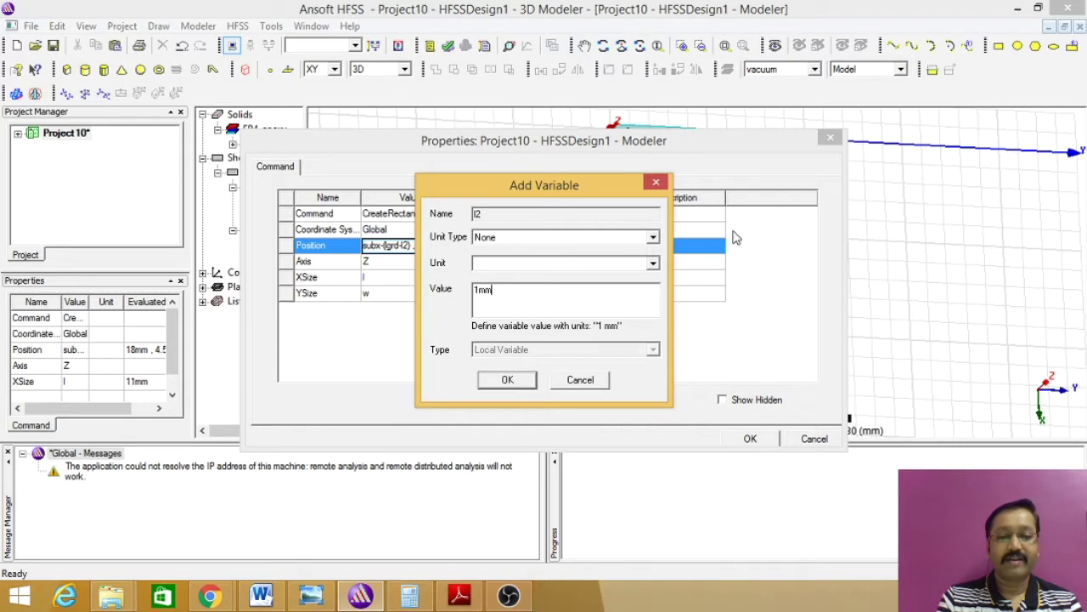
click(507, 380)
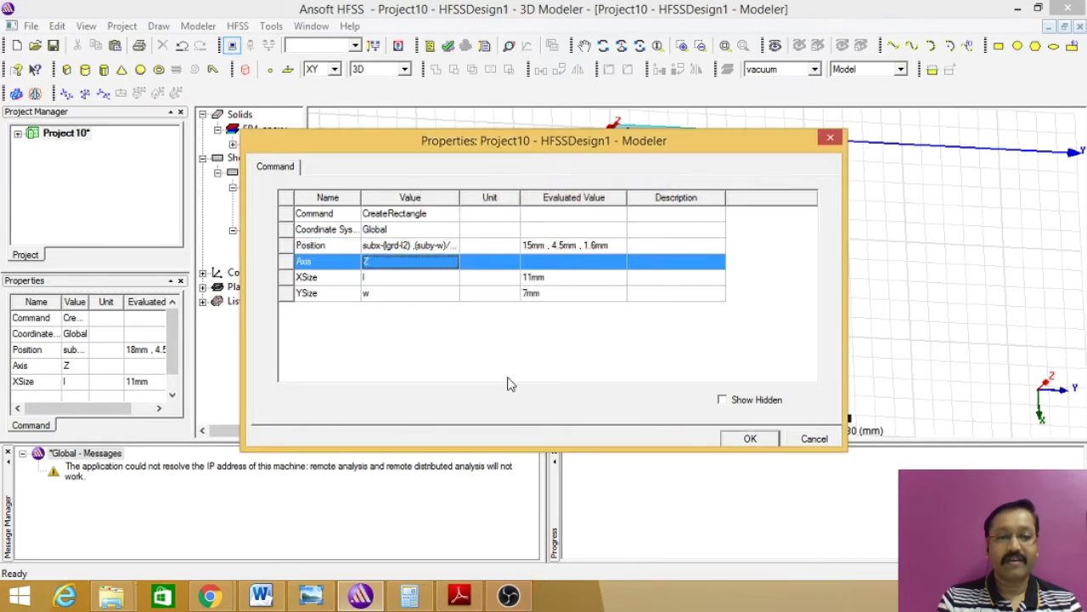
- Extend the patch rectangle's X position to subx-(lgrd-l2)-l3, define the new variable l3 as 3 mm, and apply it
click(411, 245)
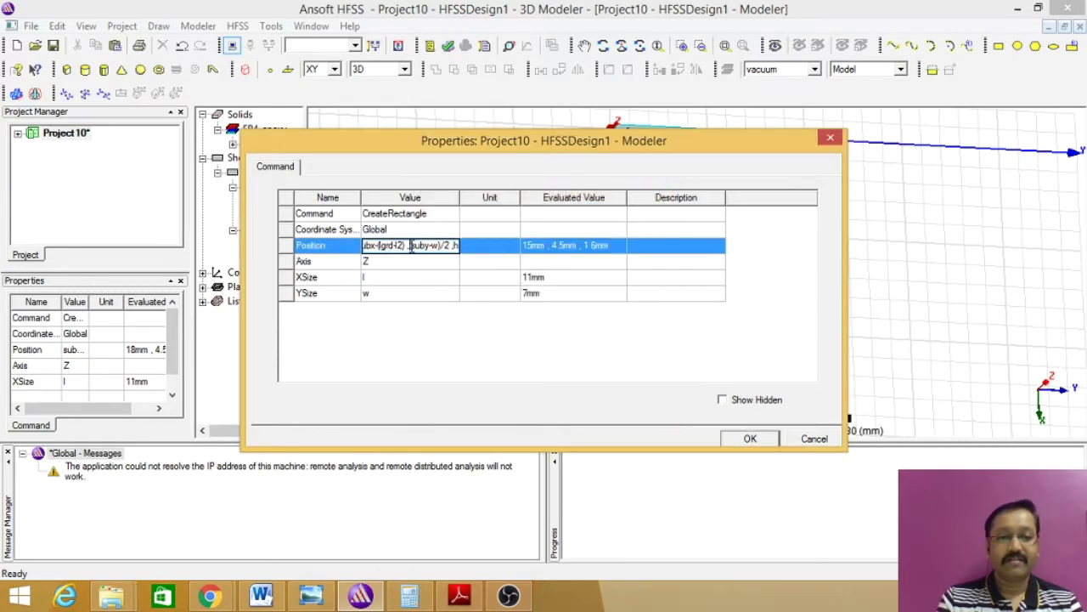
text(-)
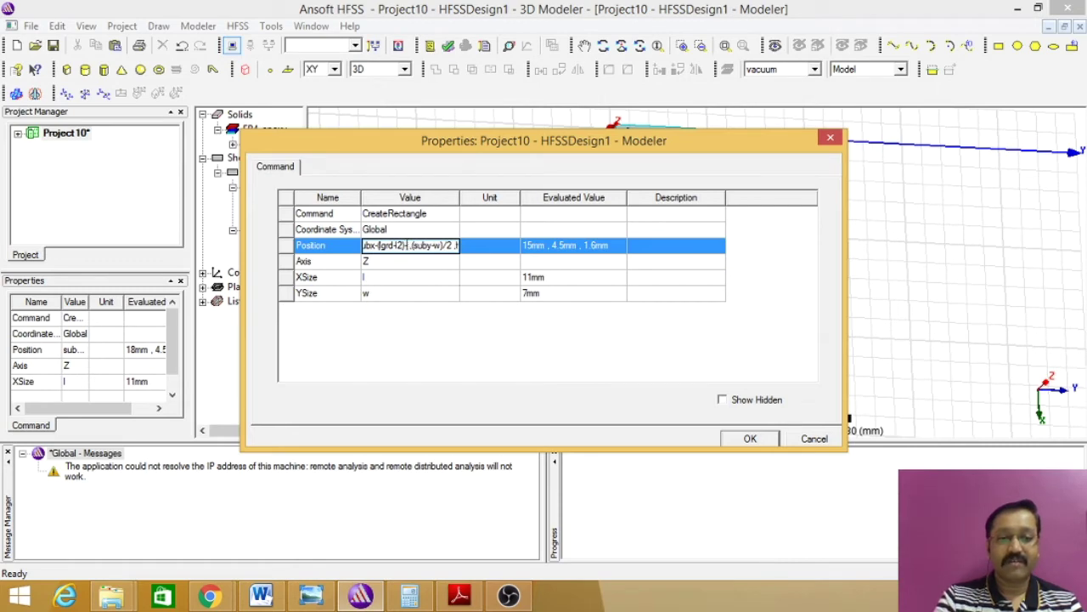
click(312, 597)
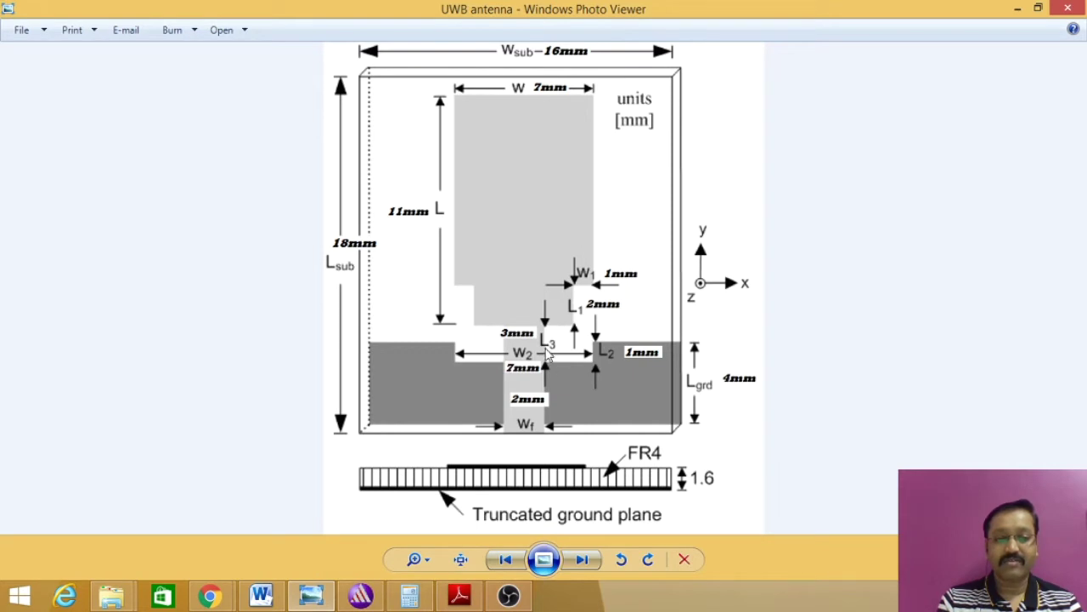
click(361, 599)
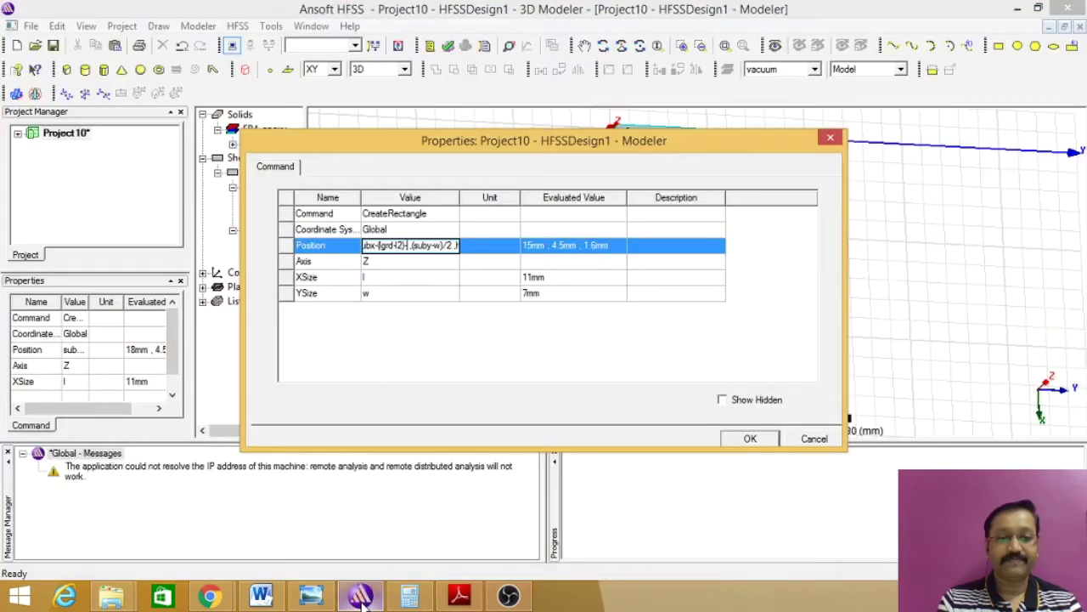
text(+3)
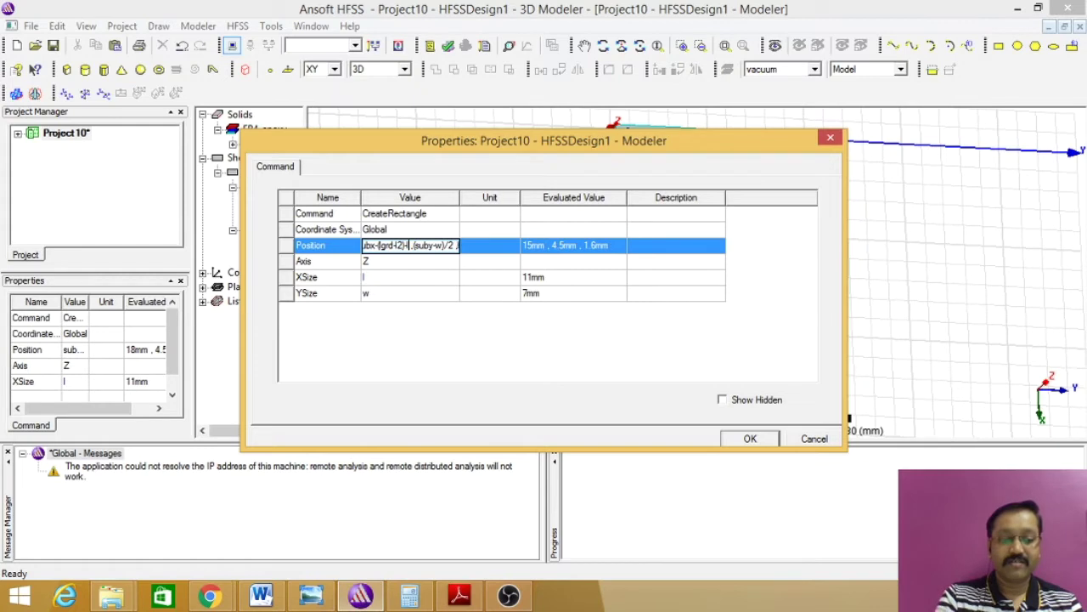
key(Return)
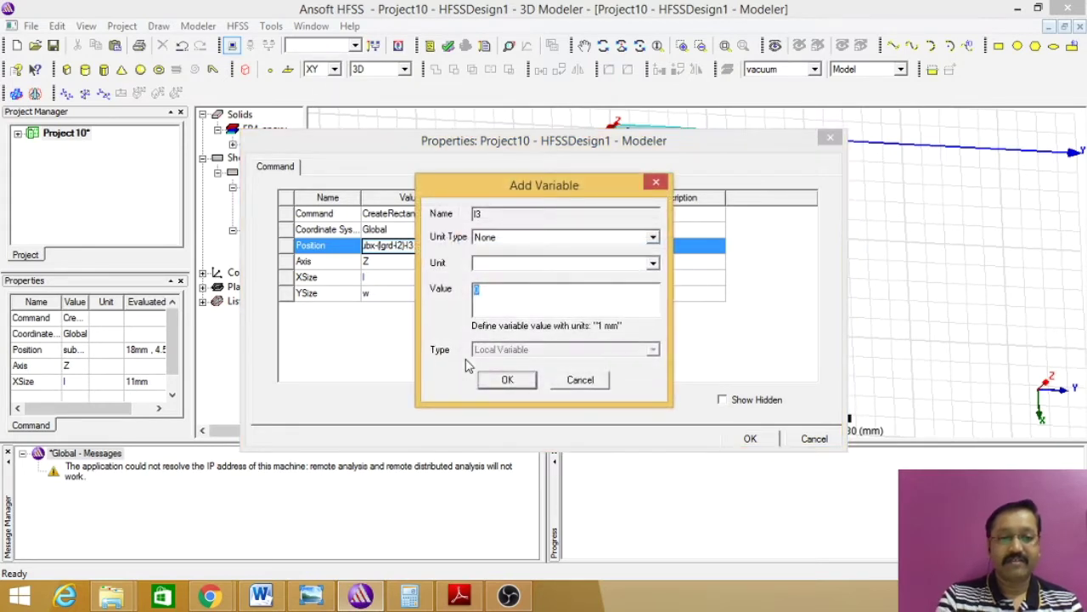
text(3mm)
click(507, 380)
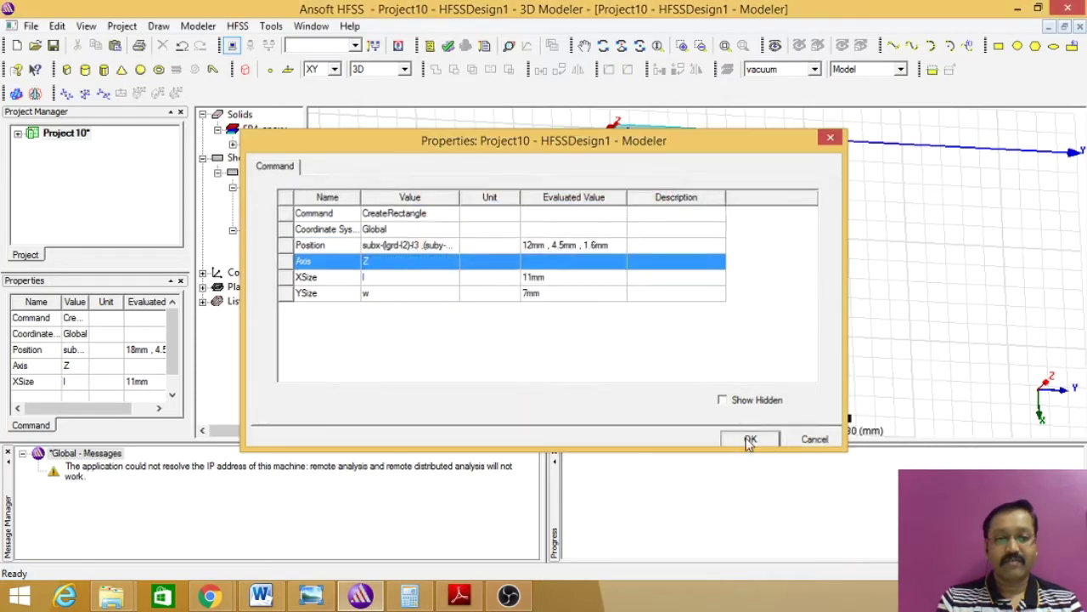
click(750, 440)
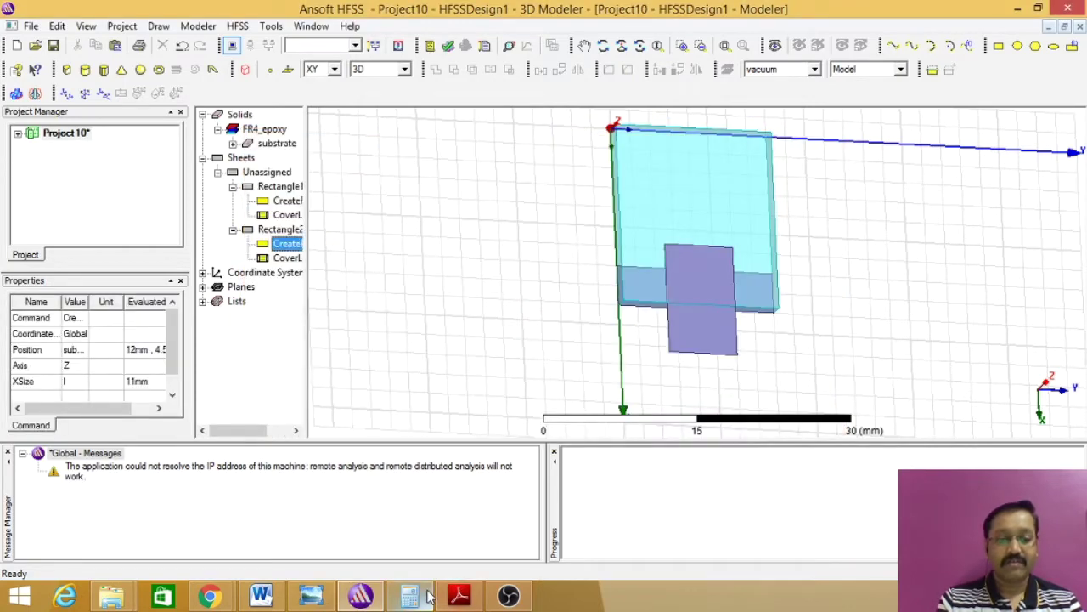
- Subtract the patch length l from the X position, making it subx-(lgrd-l2)-l3-l, and apply it
click(311, 594)
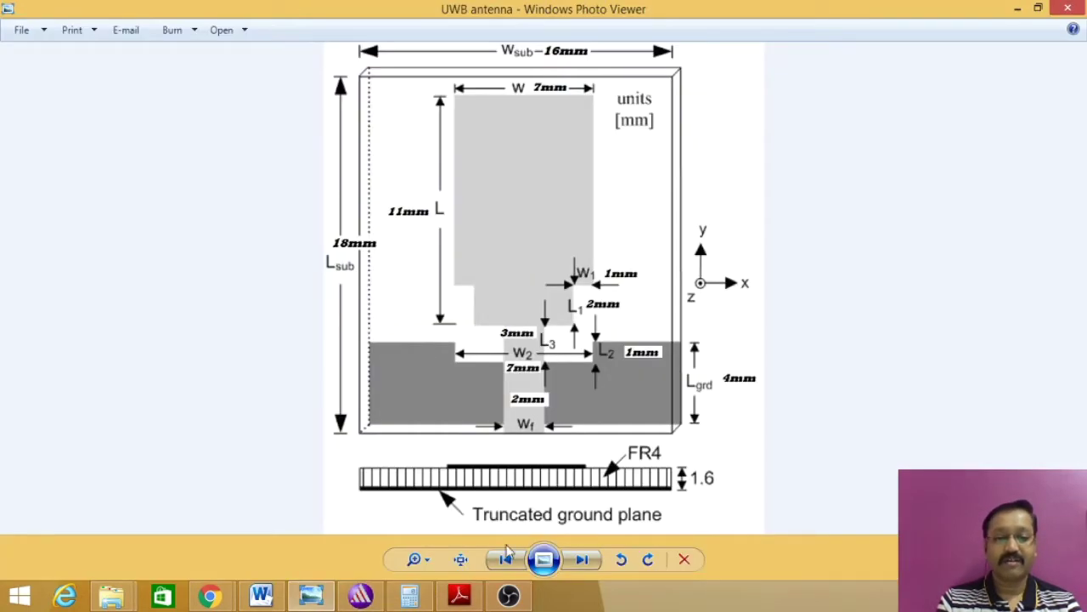
click(360, 595)
double_click(285, 245)
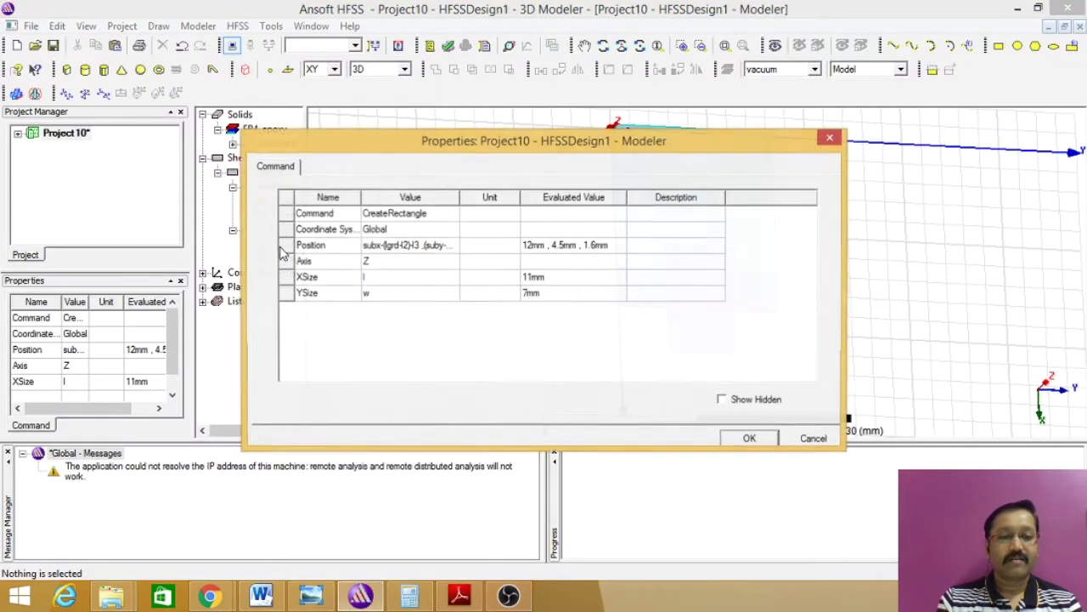
click(421, 246)
click(408, 246)
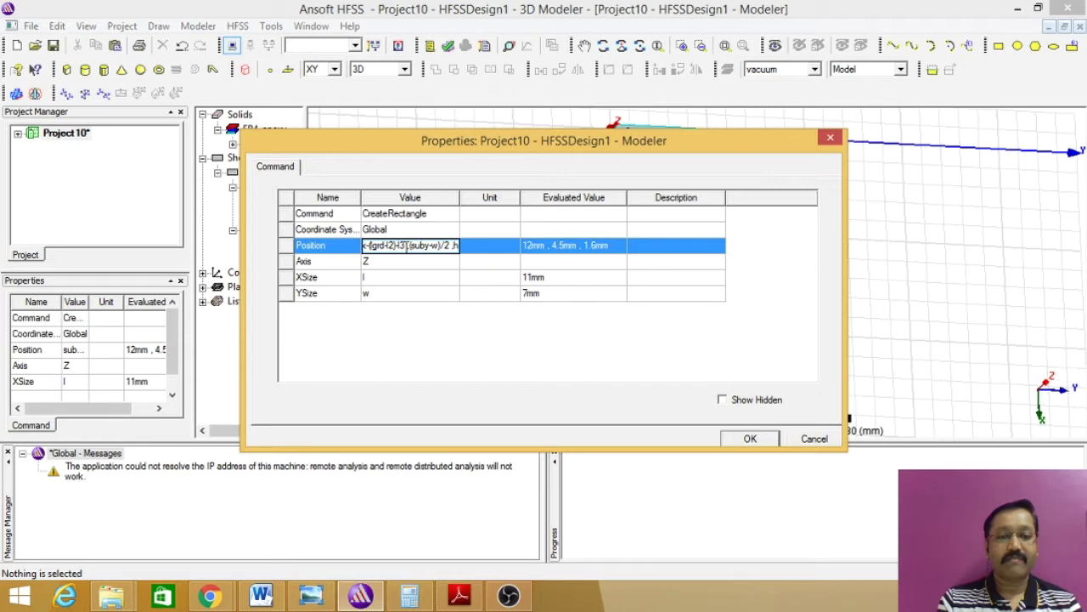
key(Left)
key(Left)
key(Left)
key(Left)
key(Left)
key(Left)
key(Left)
key(Left)
key(Left)
key(Left)
key(Left)
key(Left)
key(Left)
key(Left)
key(Left)
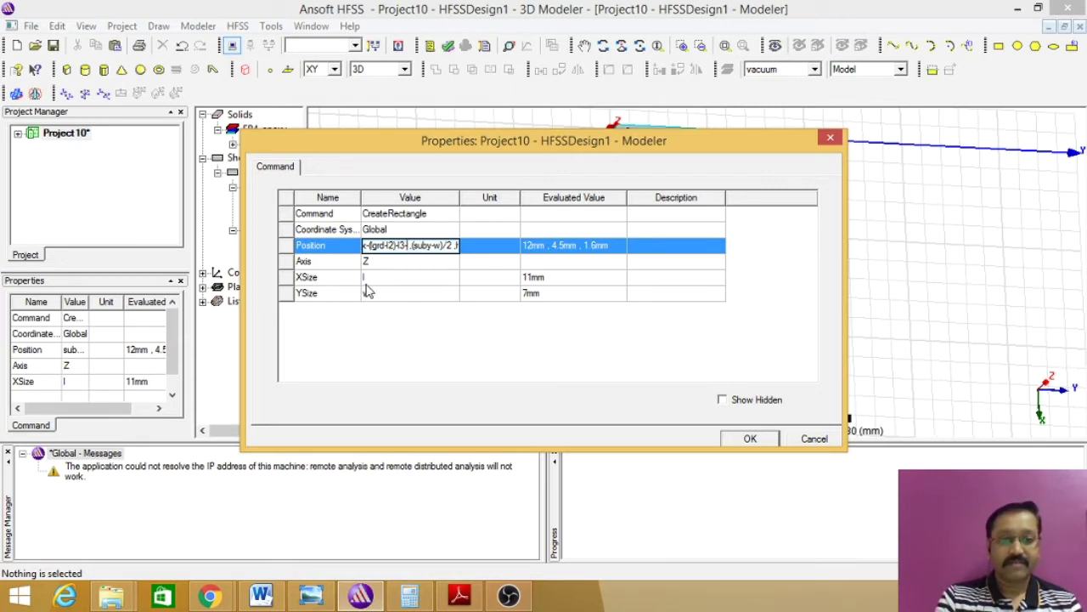
text(1)
key(Tab)
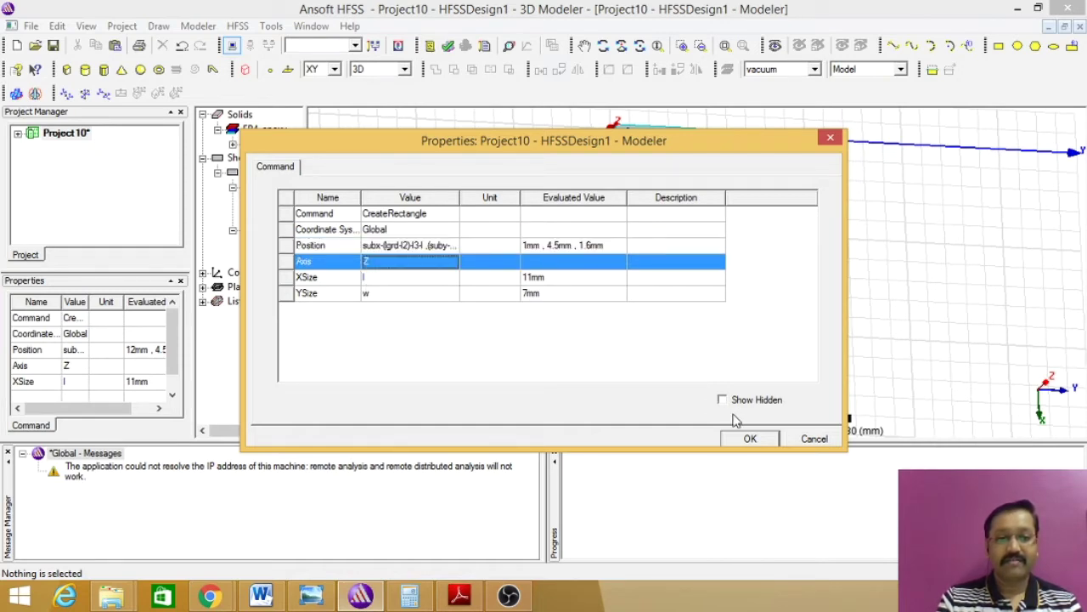
click(745, 437)
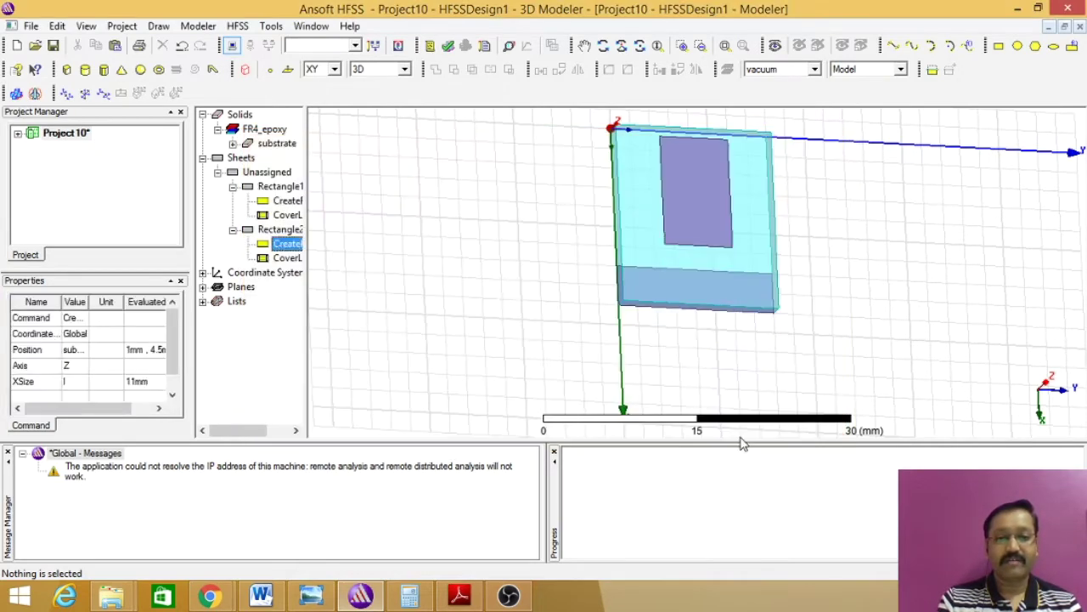
- Compare the patch with the antenna drawing and measure from its lower corner to the substrate's feed-side edge
key(alt+Tab)
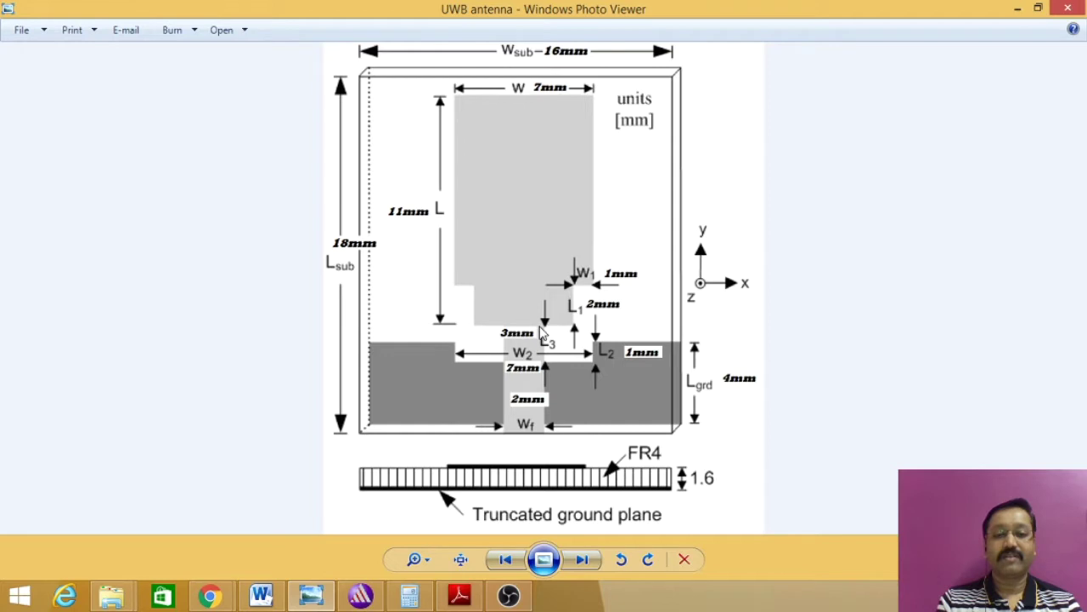
click(361, 597)
scroll(326, 145, up, 5)
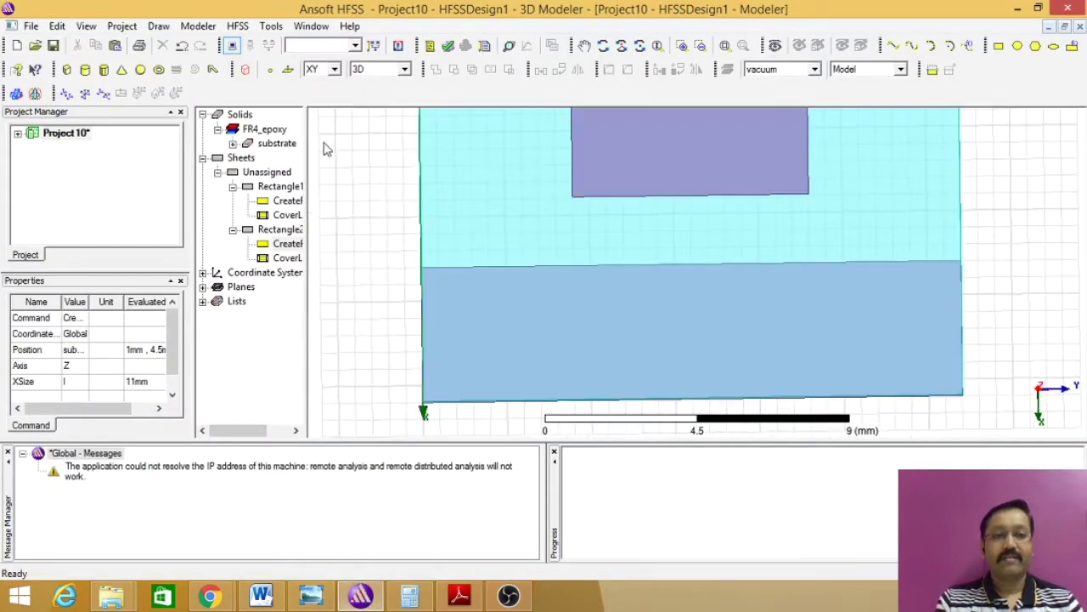
click(200, 27)
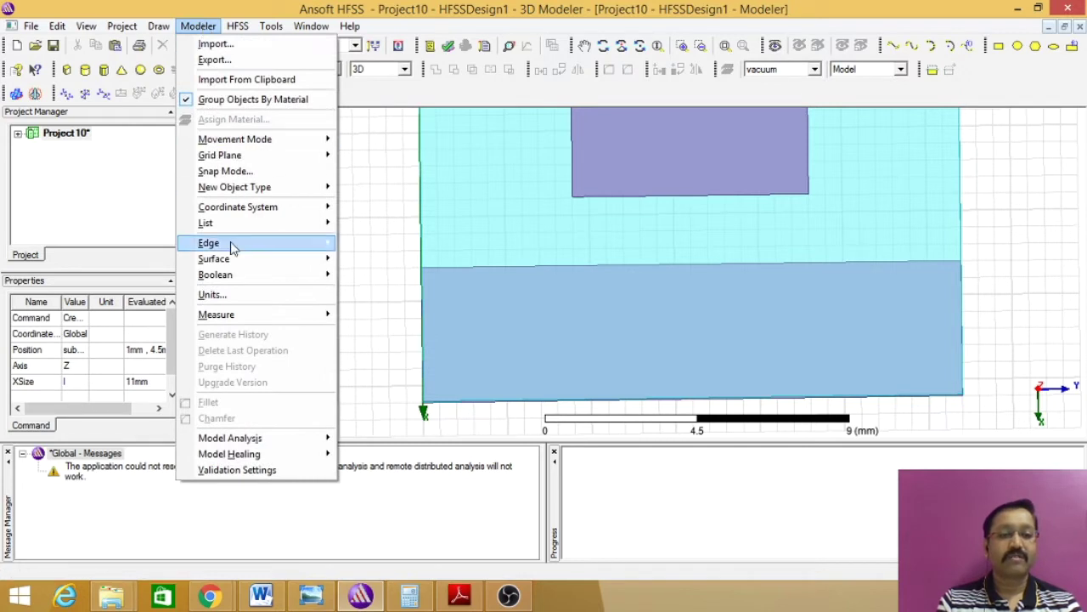
mouse_move(267, 315)
click(364, 314)
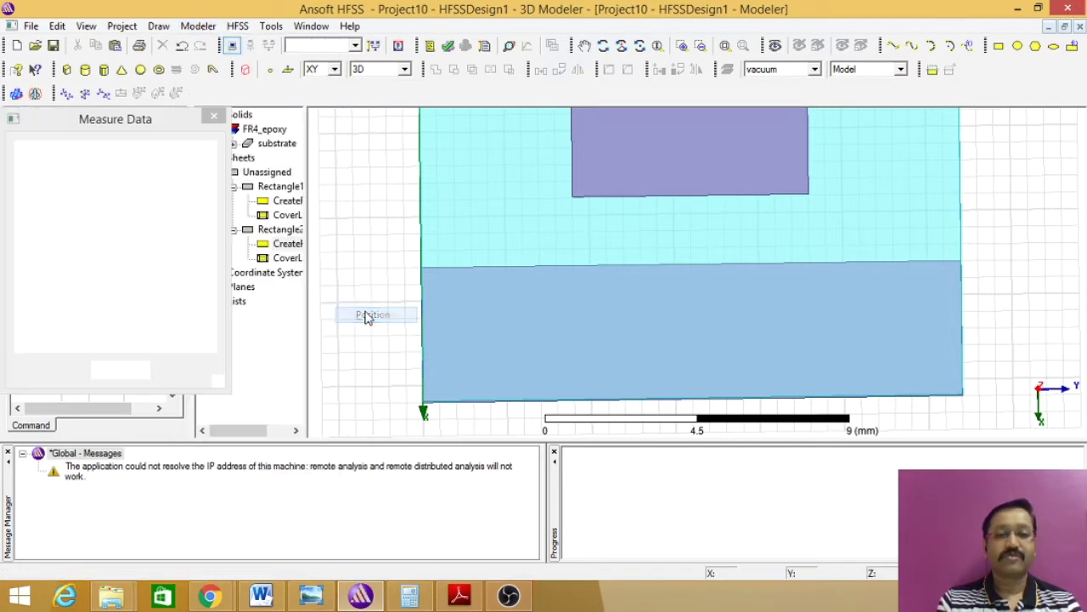
ctrl+click(572, 197)
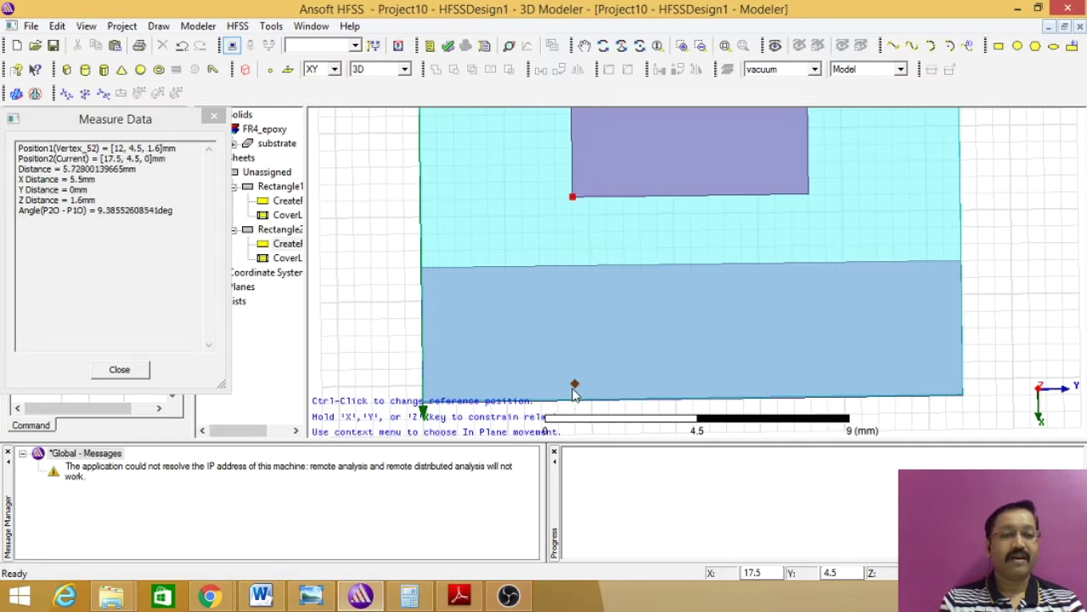
key(Escape)
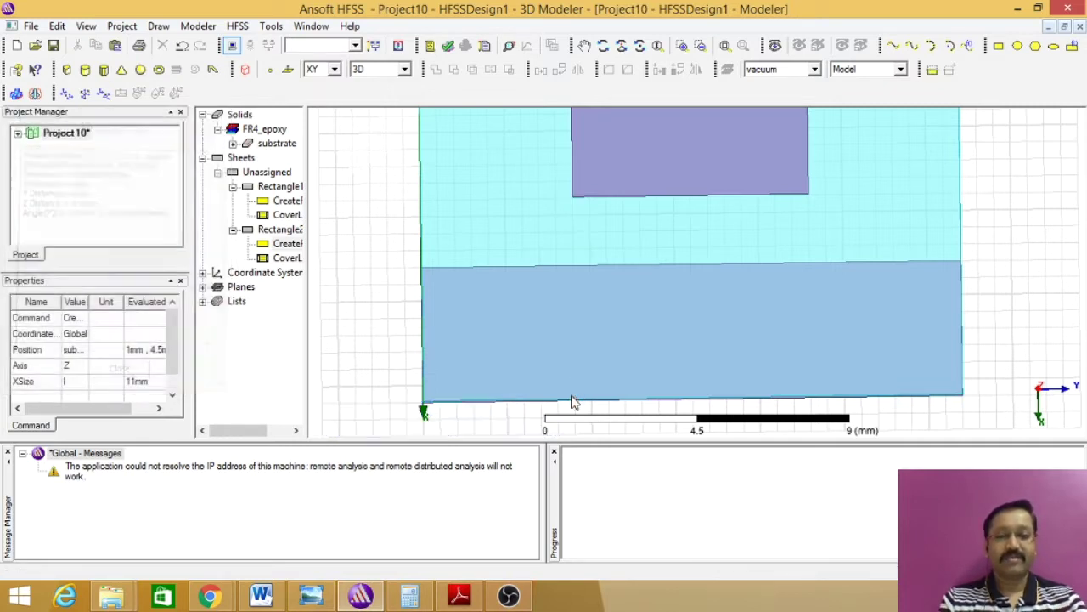
- Check the feed line in the antenna drawing and draw a rectangle about 8 mm by 3 mm beside the substrate
key(ctrl+d)
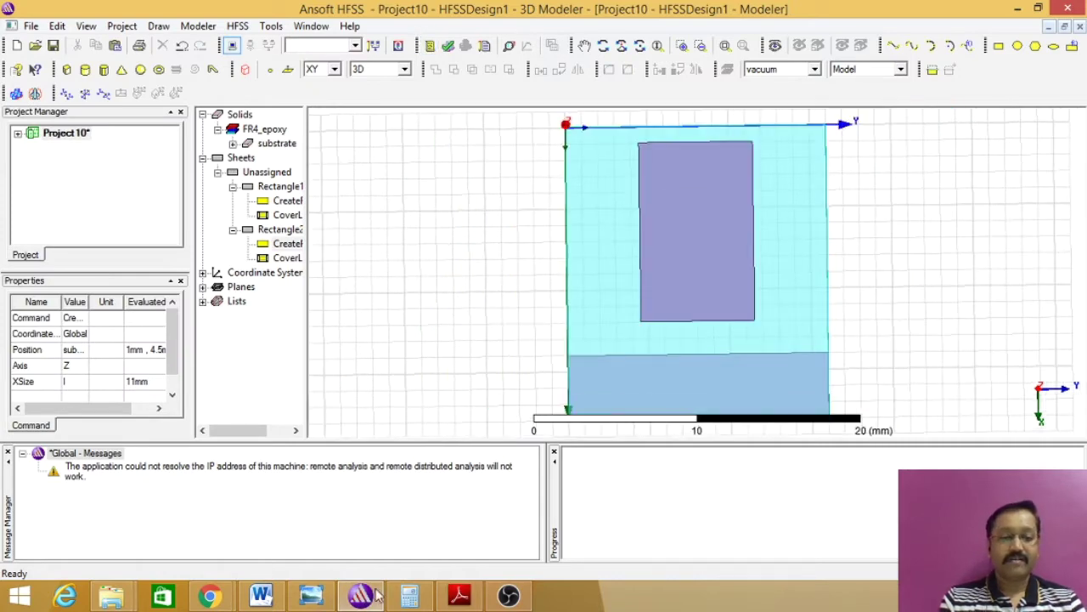
click(311, 597)
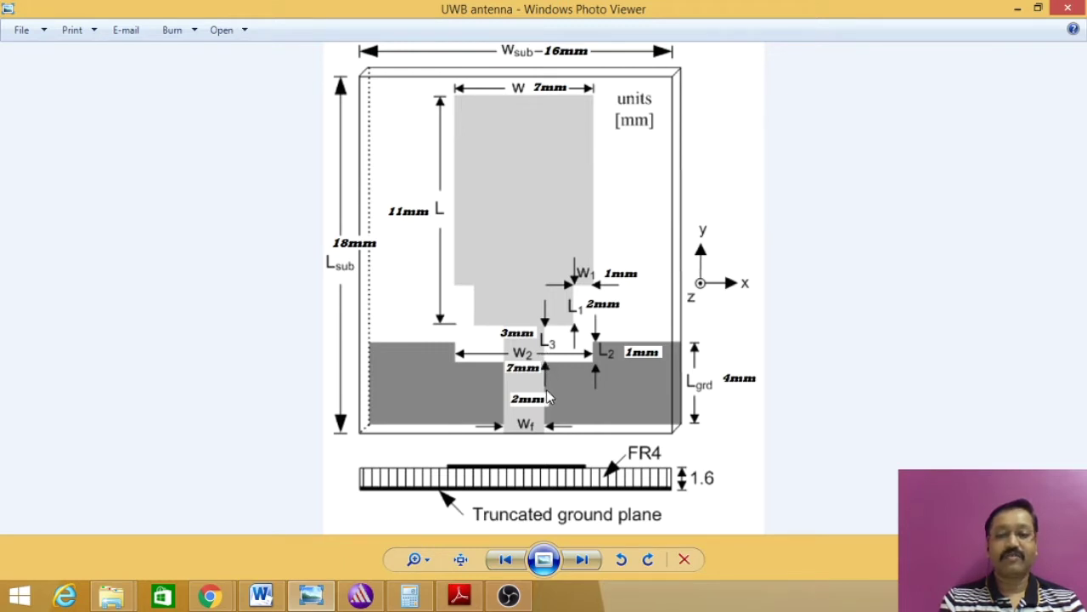
key(alt+Tab)
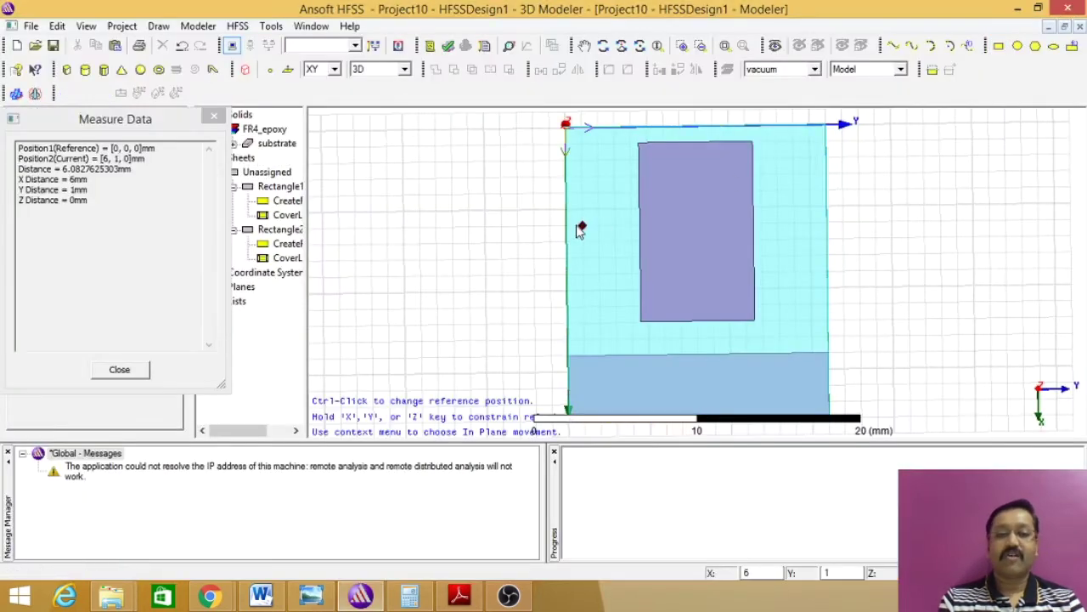
click(387, 180)
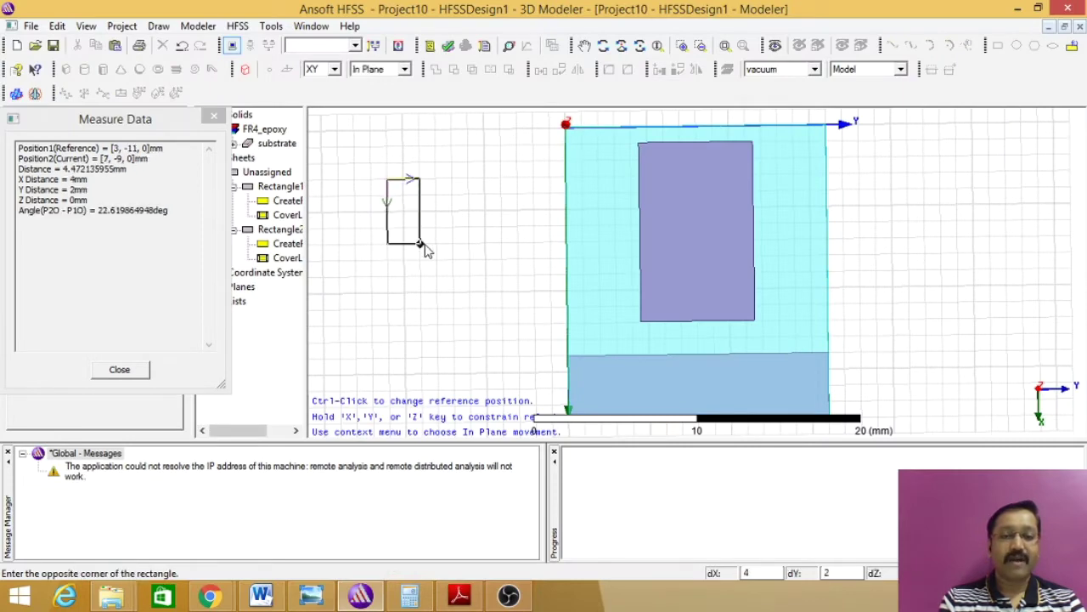
click(434, 308)
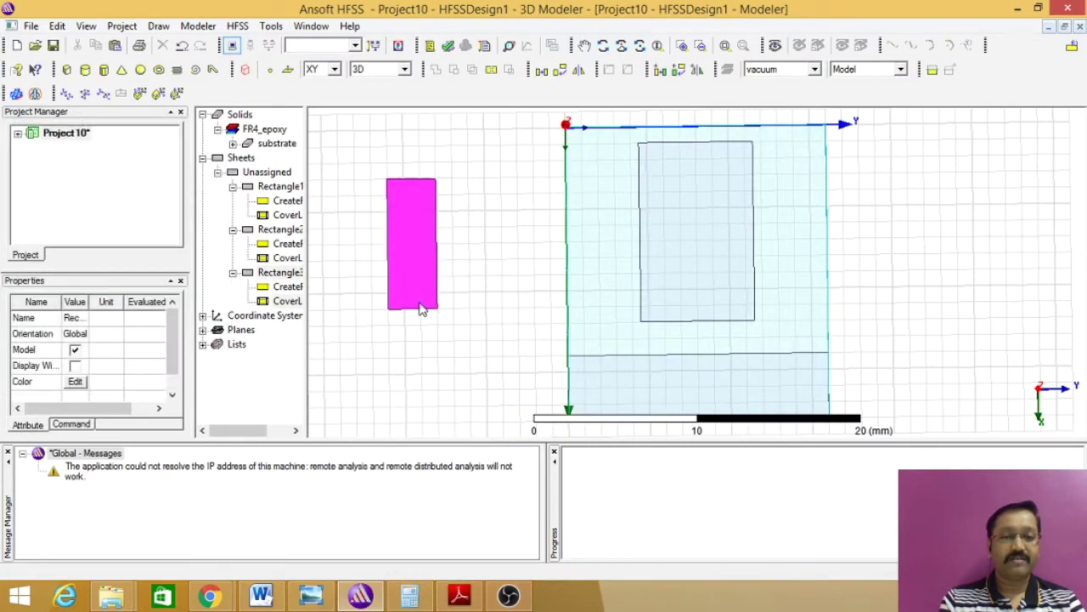
- Set the feed line rectangle's X size to the expression (lgrd-l2)+l3
double_click(287, 288)
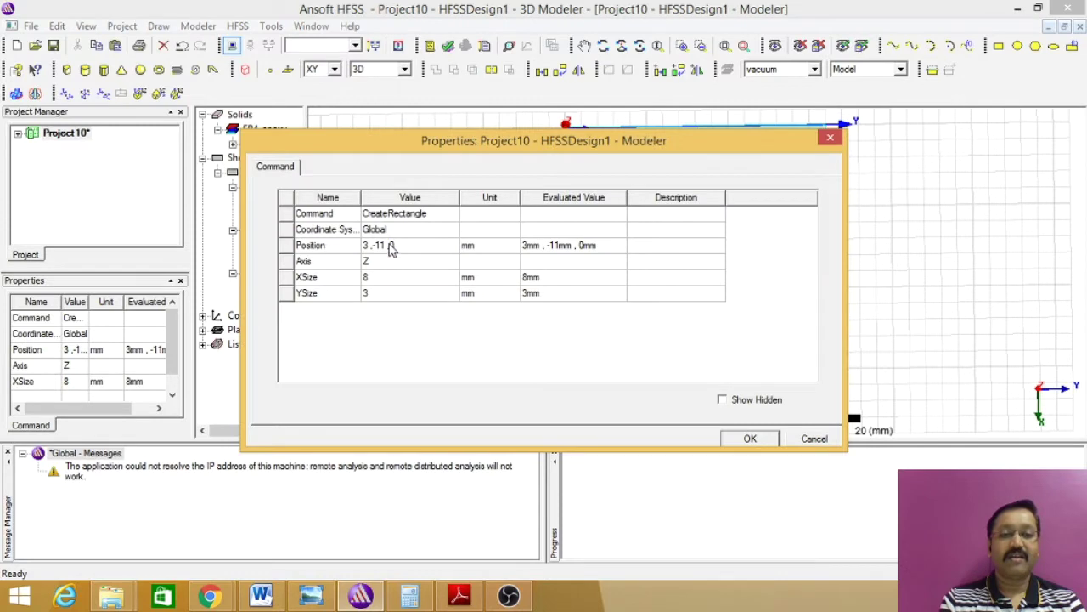
click(371, 282)
click(371, 280)
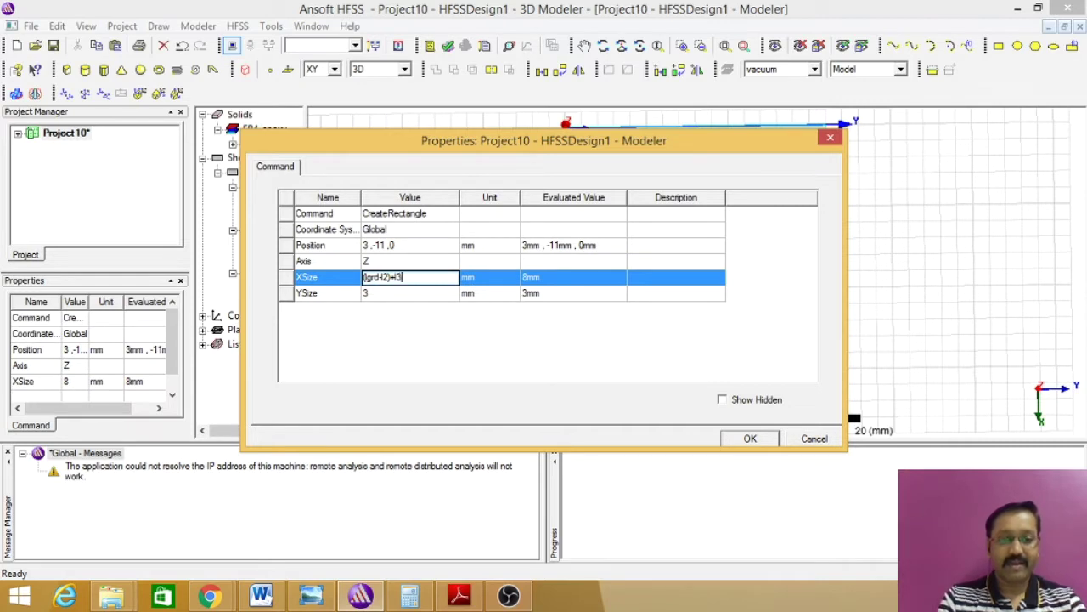
click(393, 342)
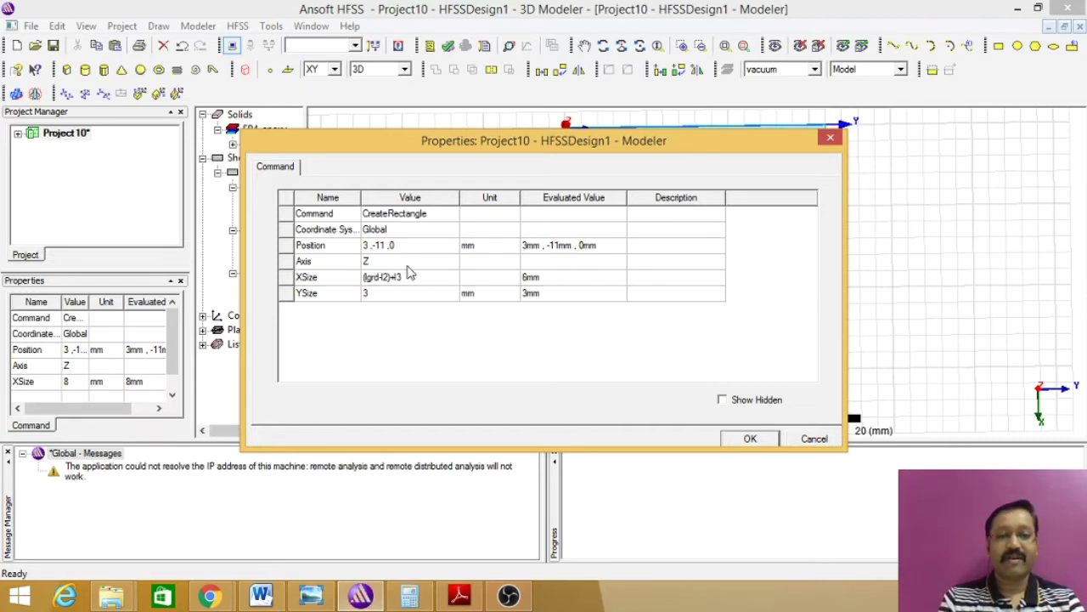
- Set the feed line's Y size to wf, define the new variable wf as 2 mm from the antenna drawing, and apply it
double_click(367, 294)
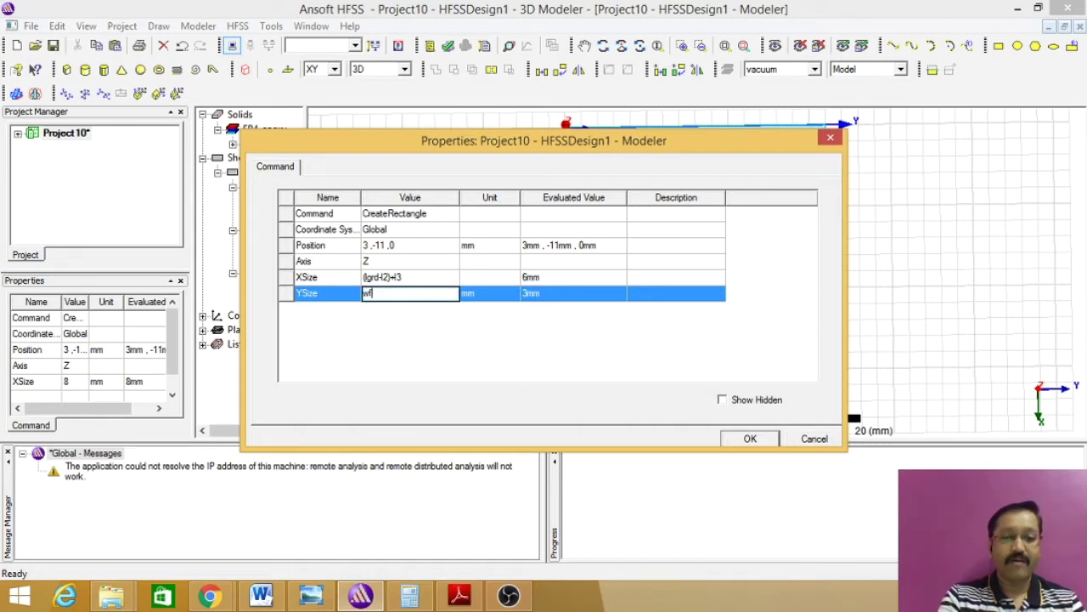
key(Return)
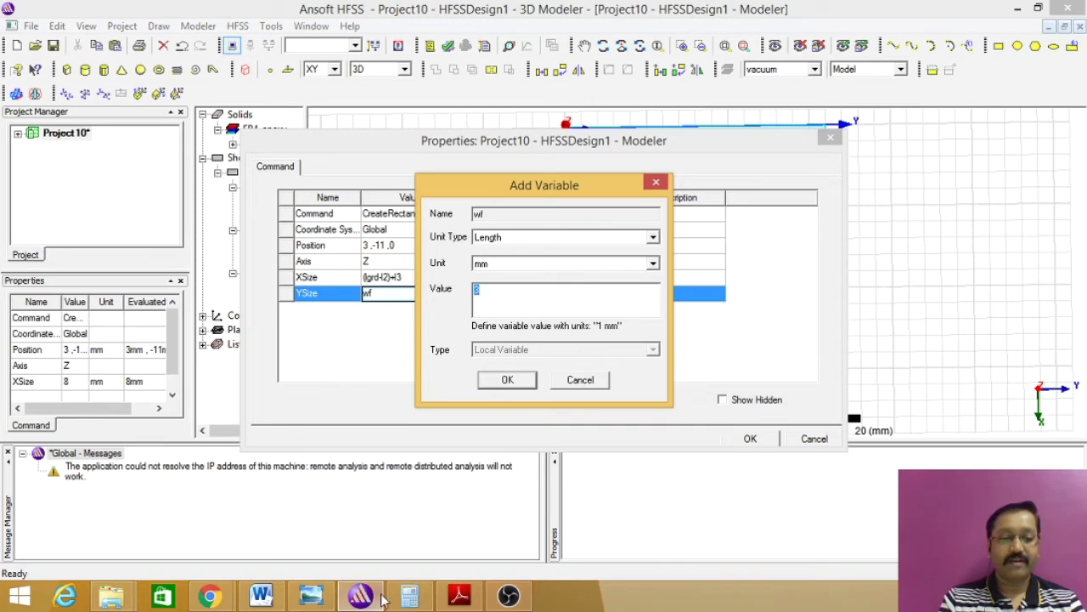
click(310, 597)
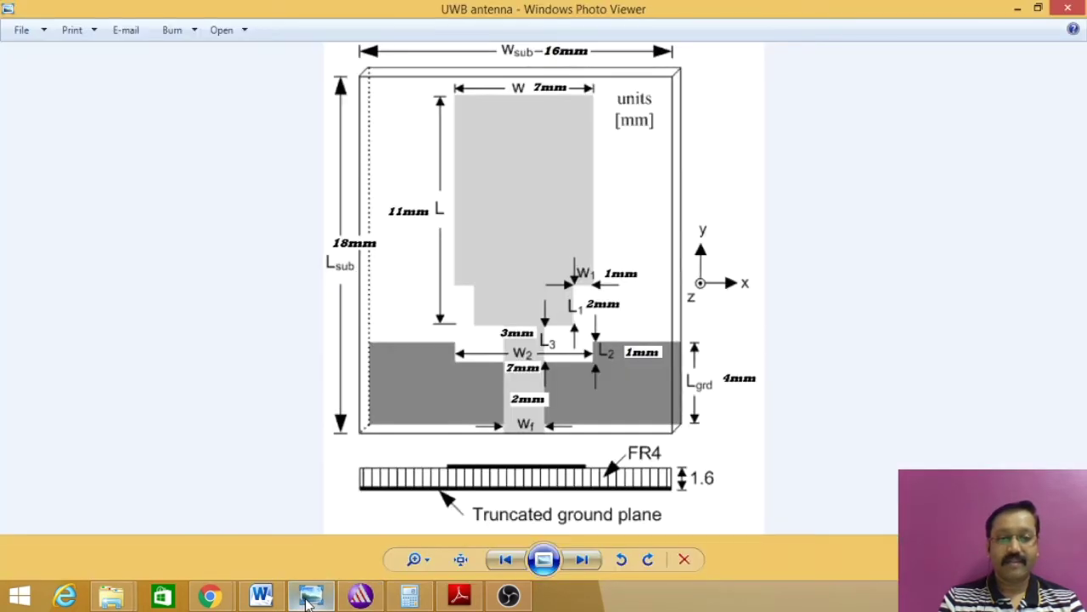
click(310, 597)
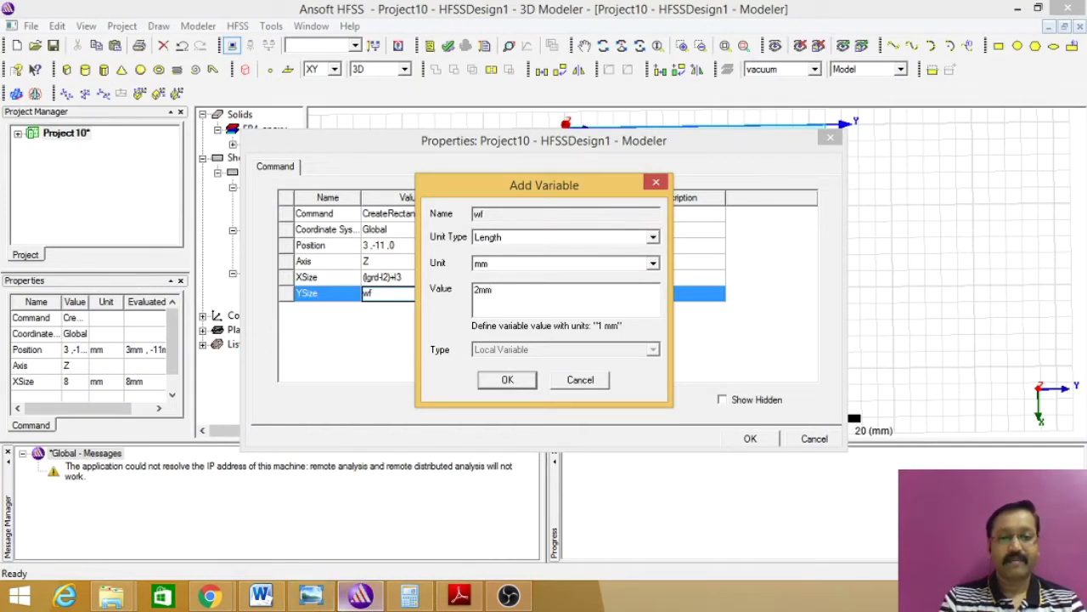
click(507, 383)
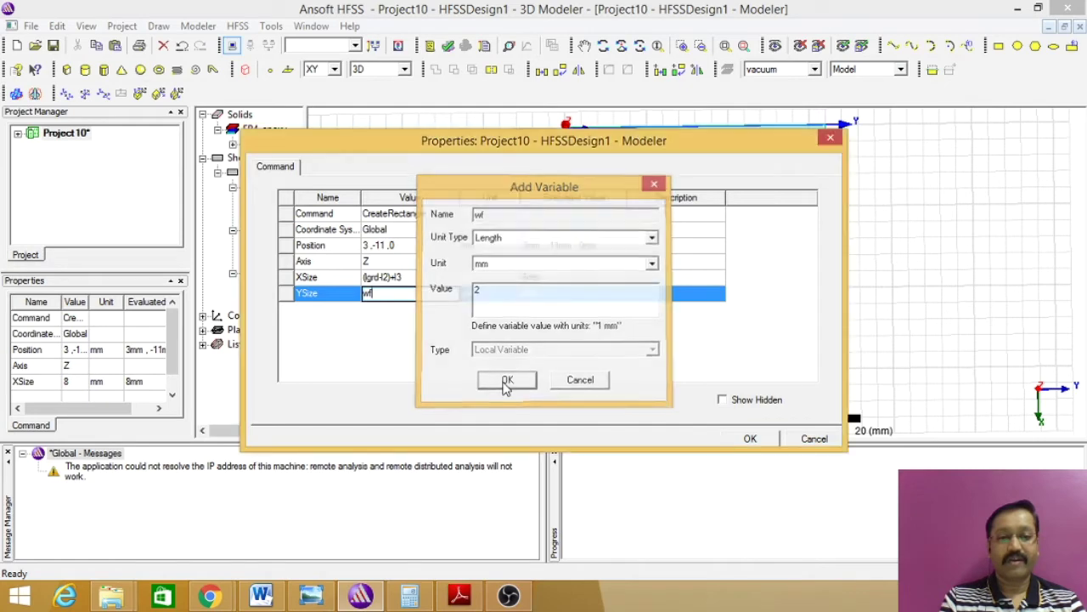
click(740, 439)
- Move the feed line rectangle to the origin by setting its position to 0,0,0
double_click(287, 287)
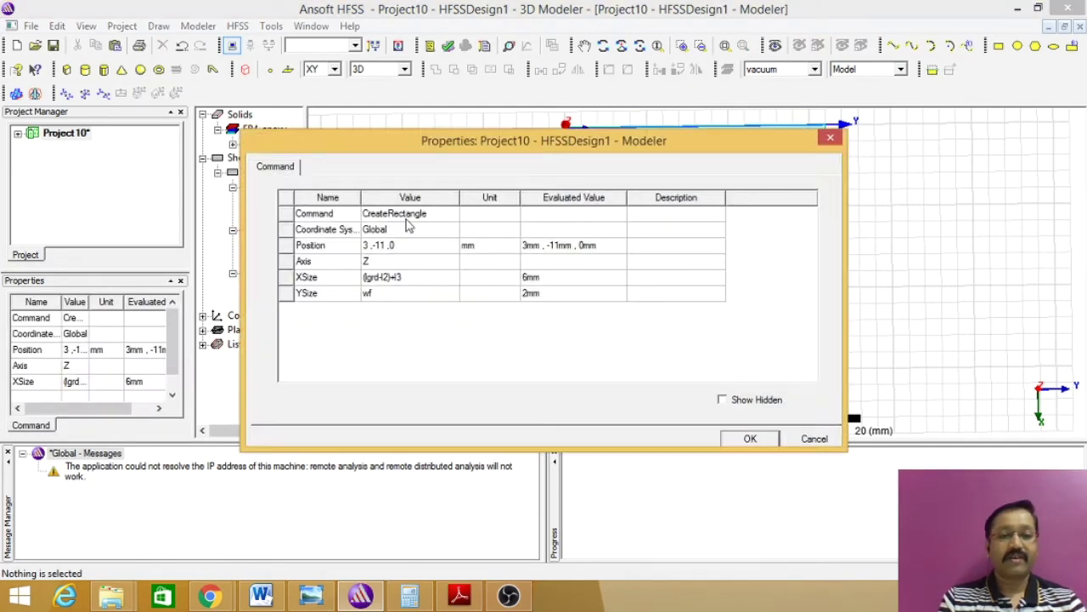
click(386, 245)
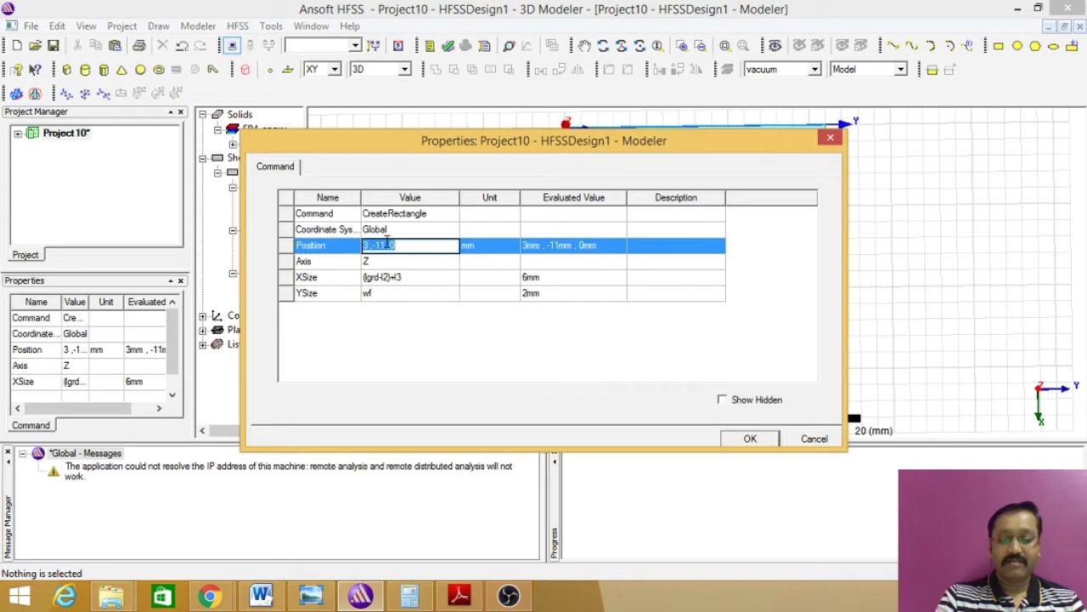
text(0 ,0 ,0)
click(751, 438)
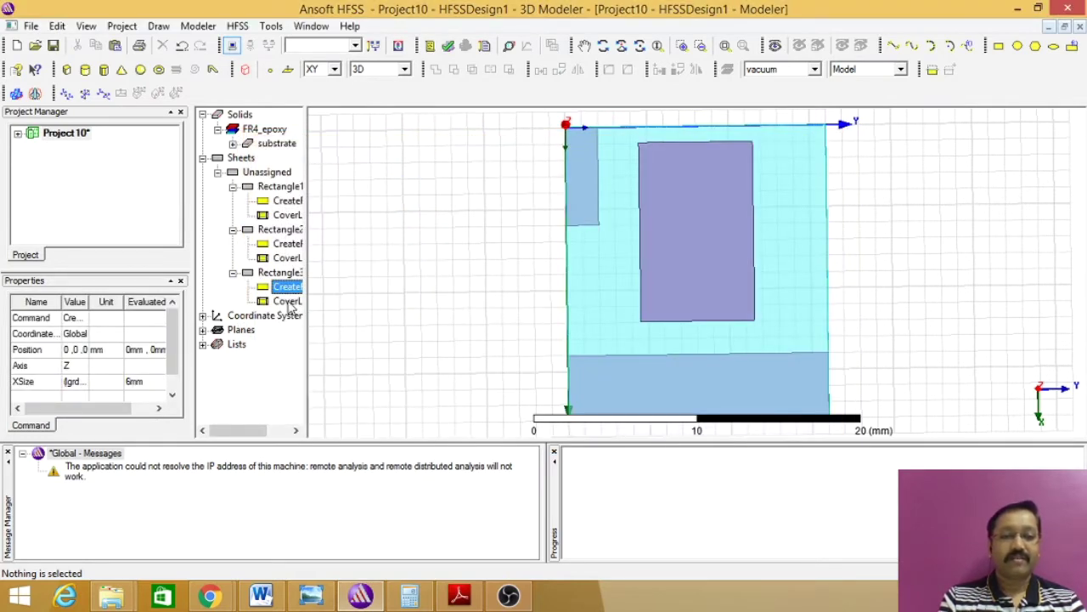
- Set the feed line's Y position to (suby-wf)/2 and its Z position to h, and apply the change
double_click(286, 288)
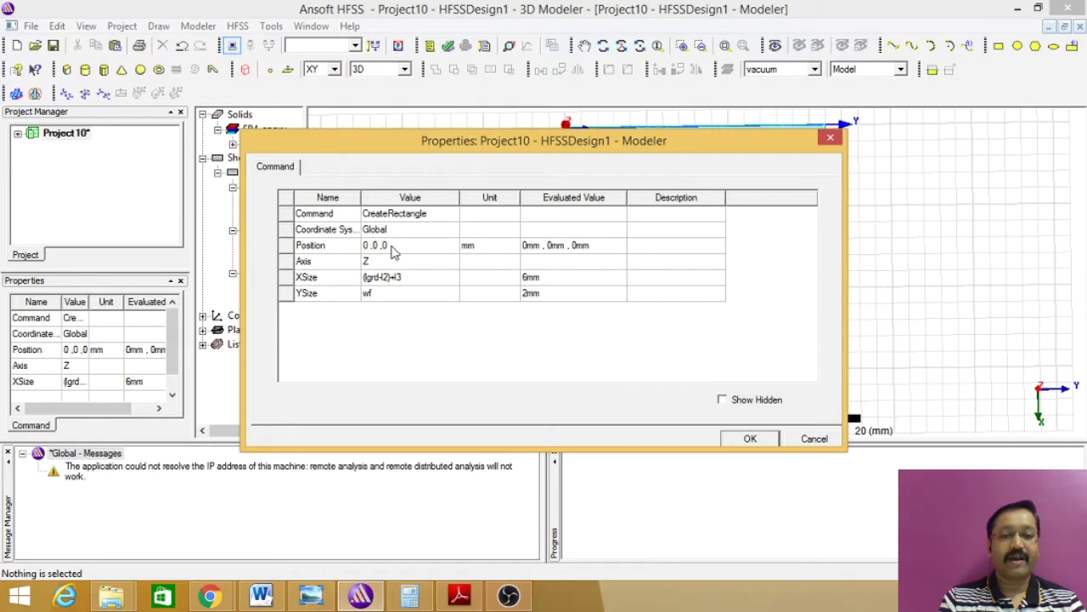
click(394, 247)
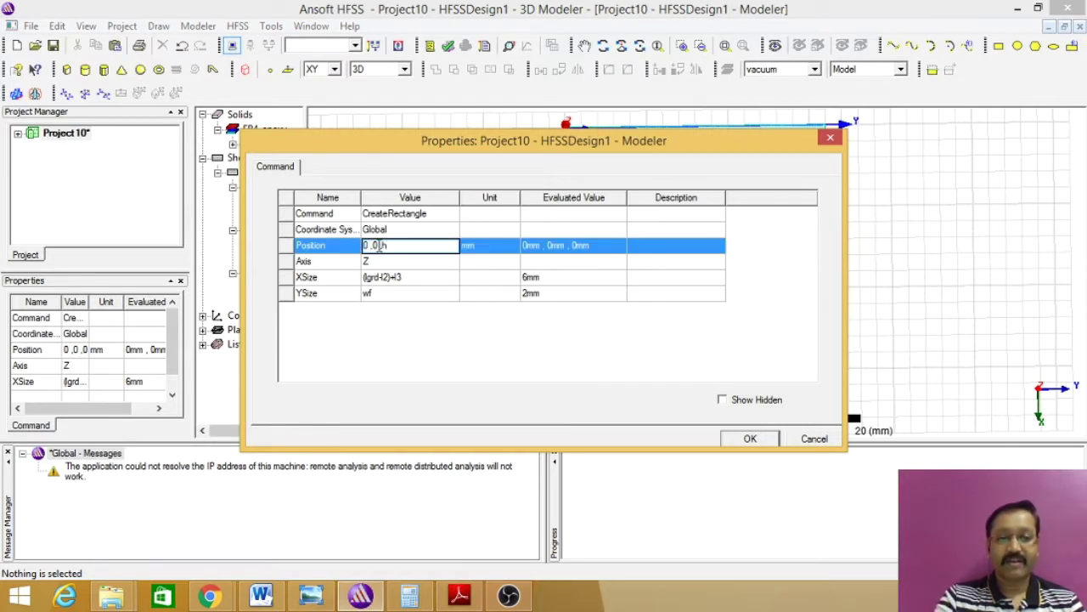
text(h)
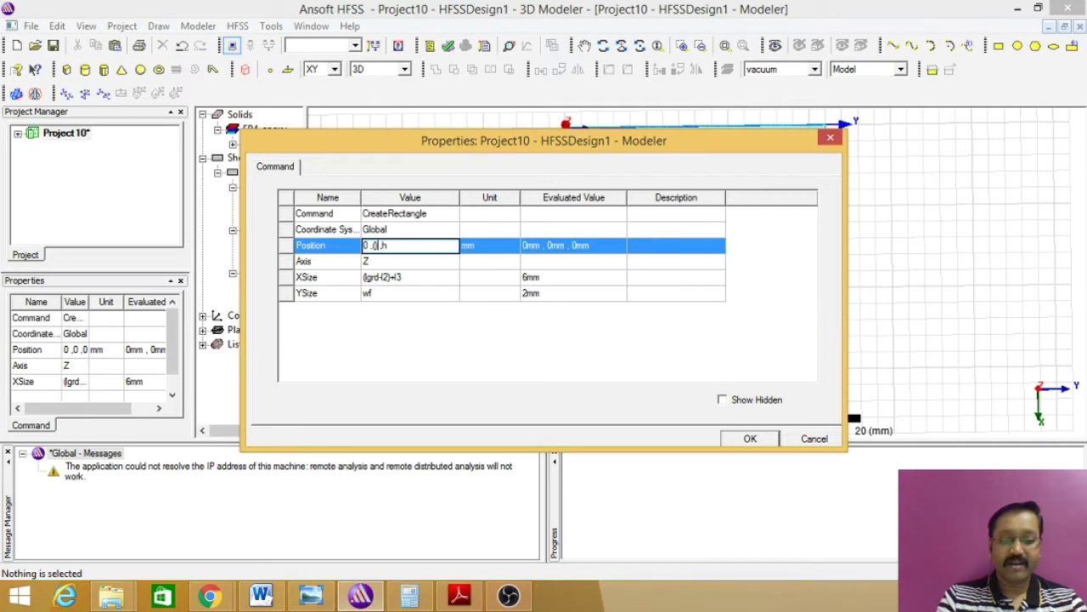
text((suby-wf)/2)
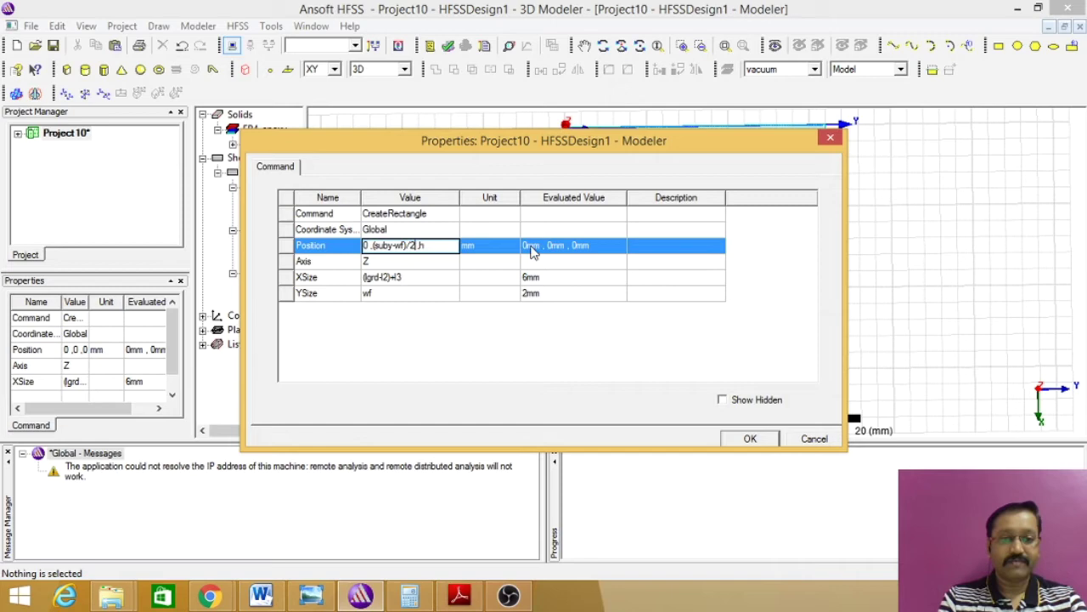
click(750, 438)
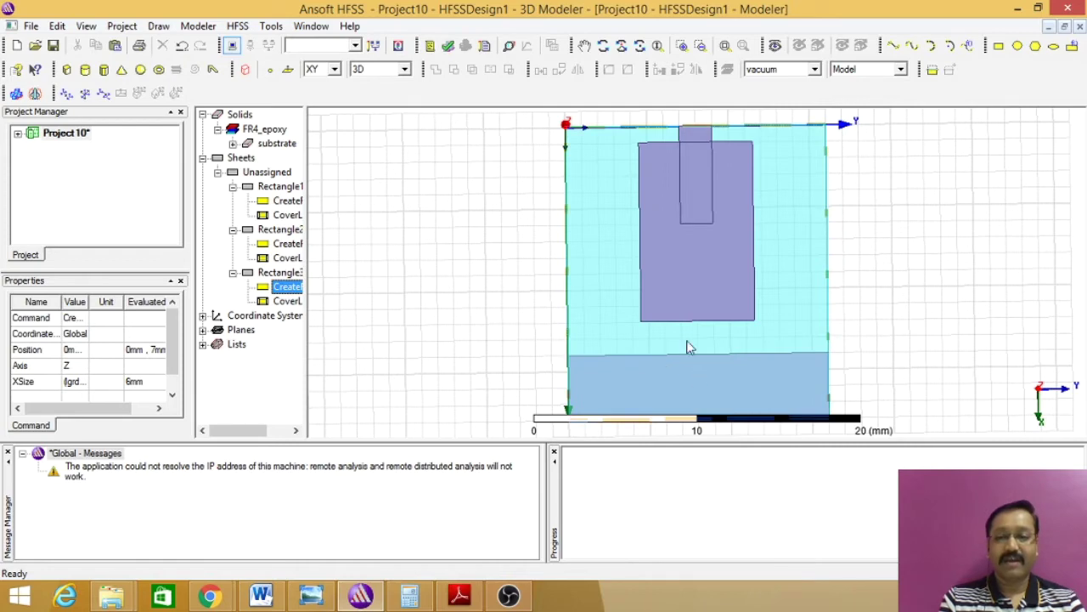
- Replace the feed line's X position with subx and apply it
double_click(287, 287)
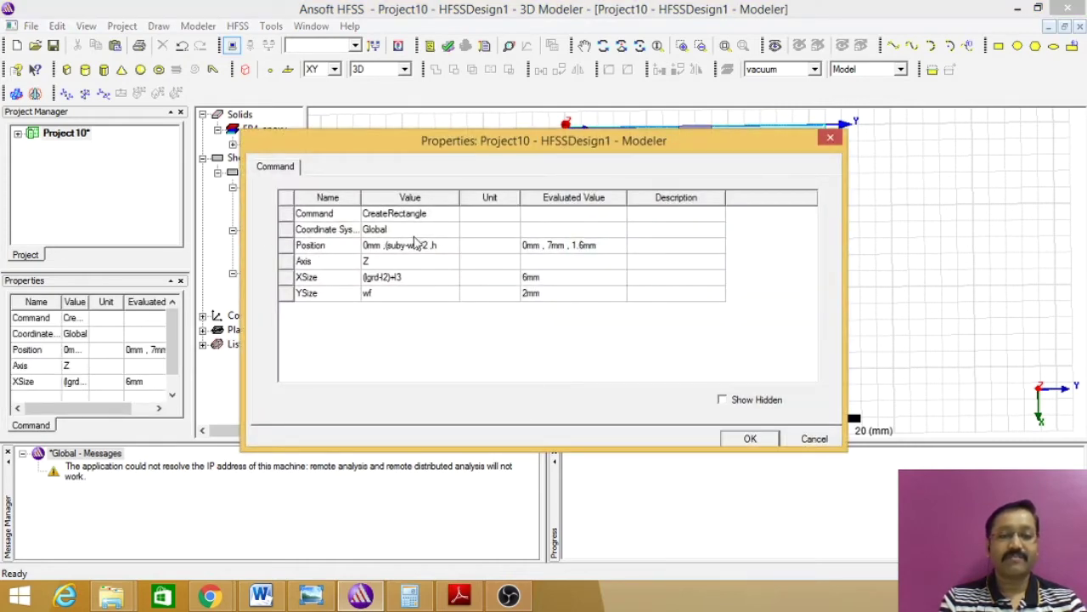
click(376, 245)
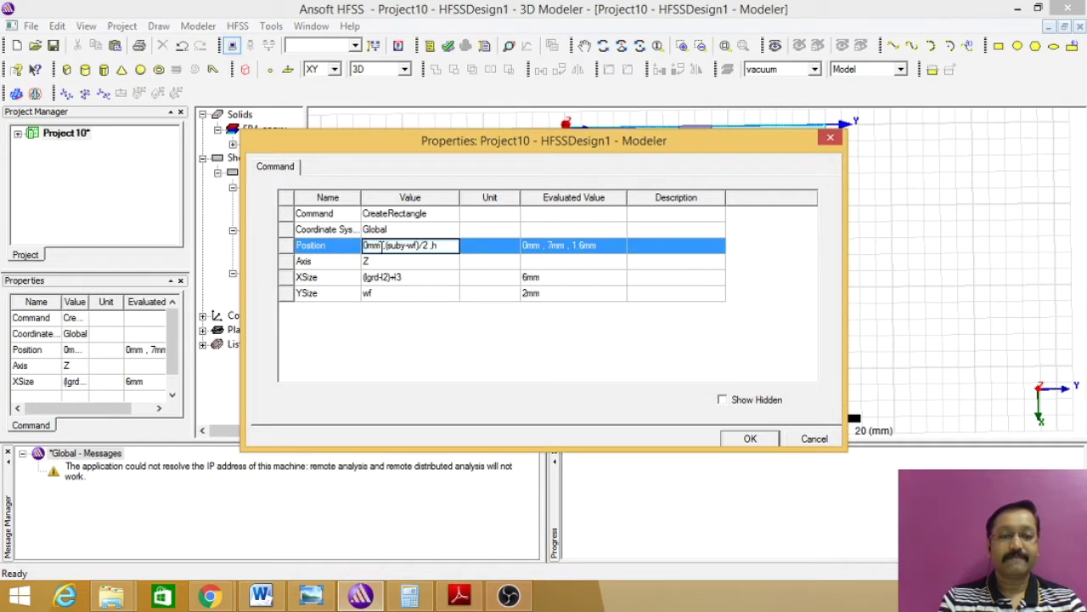
key(BackSpace)
key(BackSpace)
key(BackSpace)
text(sub)
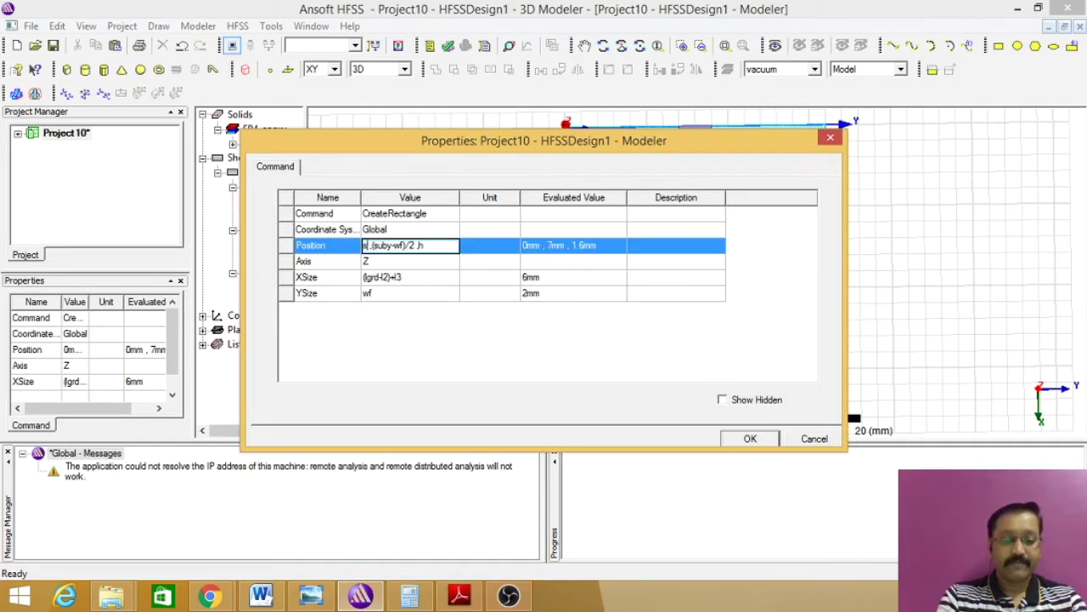
text(x)
click(384, 259)
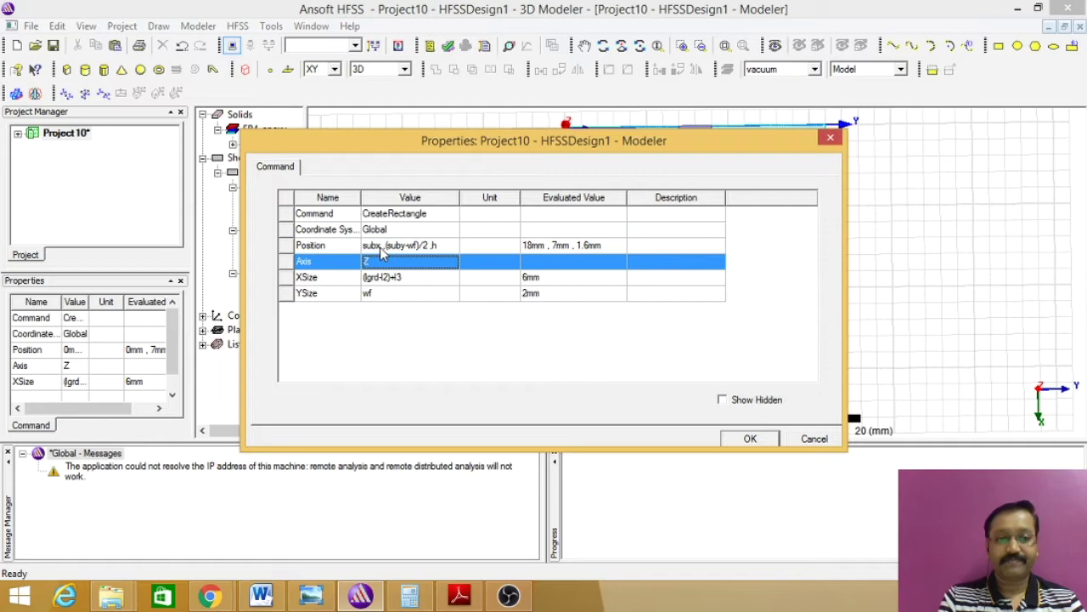
click(751, 439)
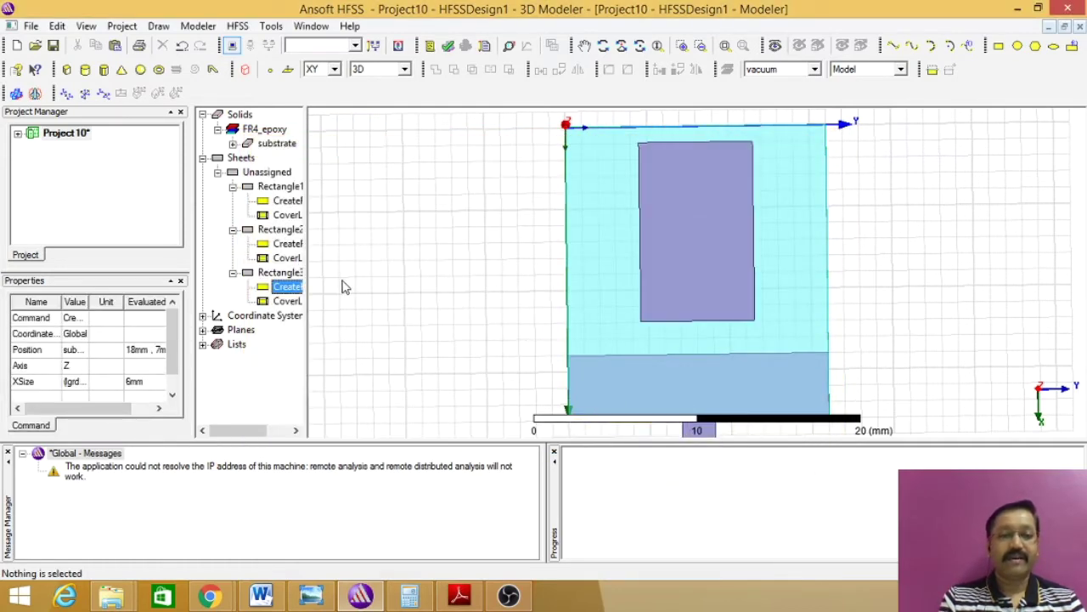
double_click(288, 288)
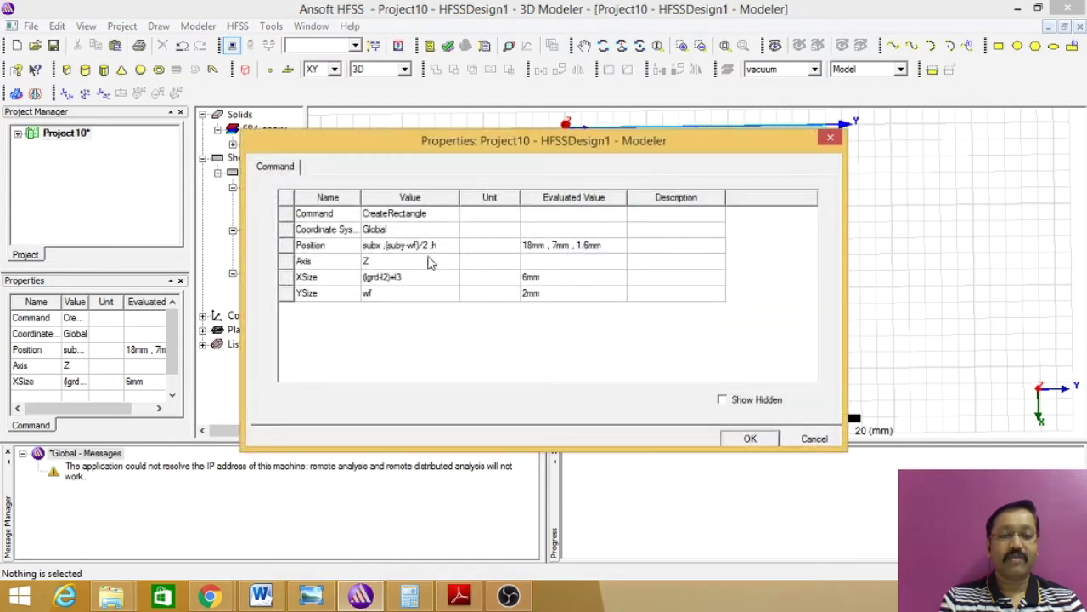
click(383, 247)
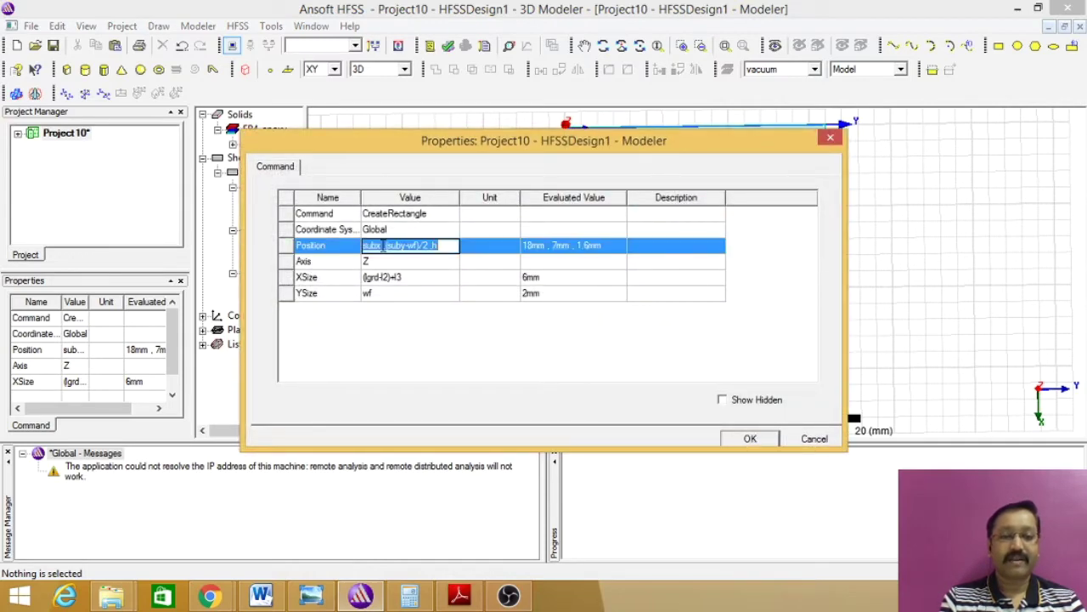
key(Escape)
- Subtract the ground length from the feed line's X position, making it subx-lgrd, and apply it
double_click(289, 288)
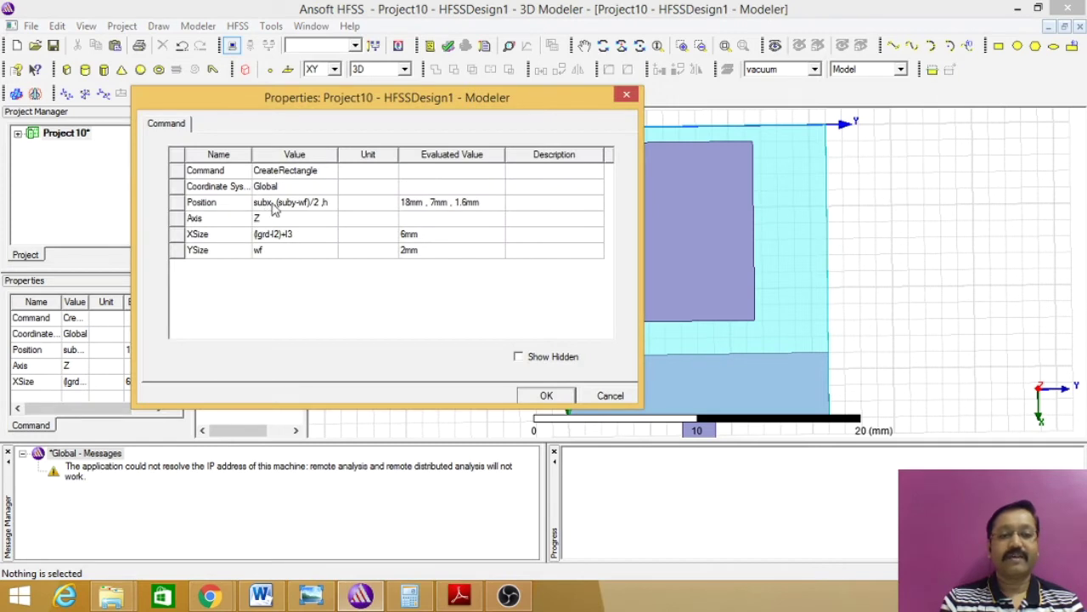
click(274, 204)
text(-lgrd)
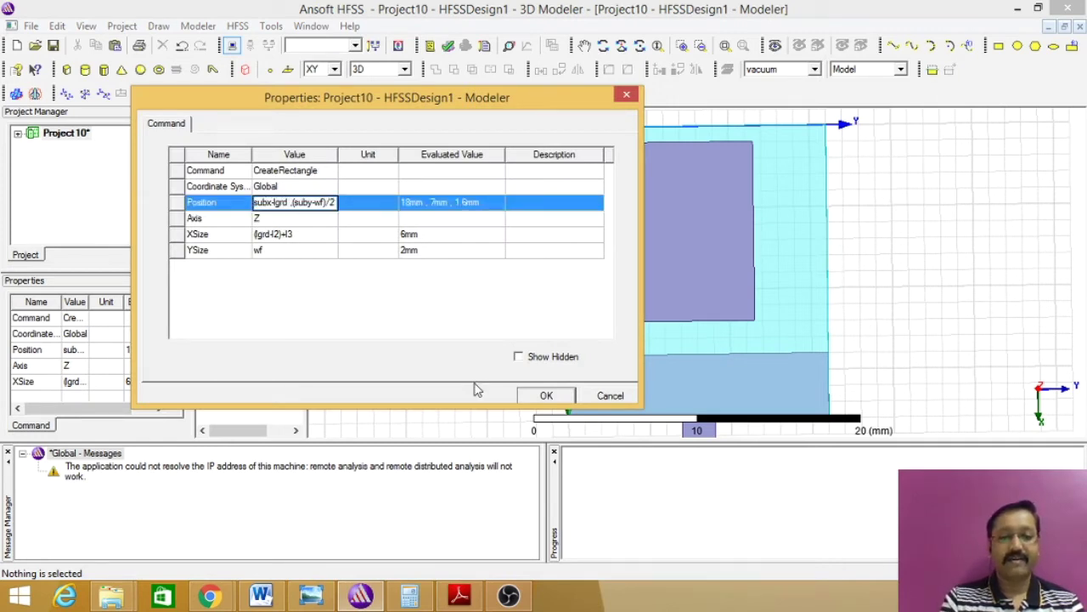
click(524, 395)
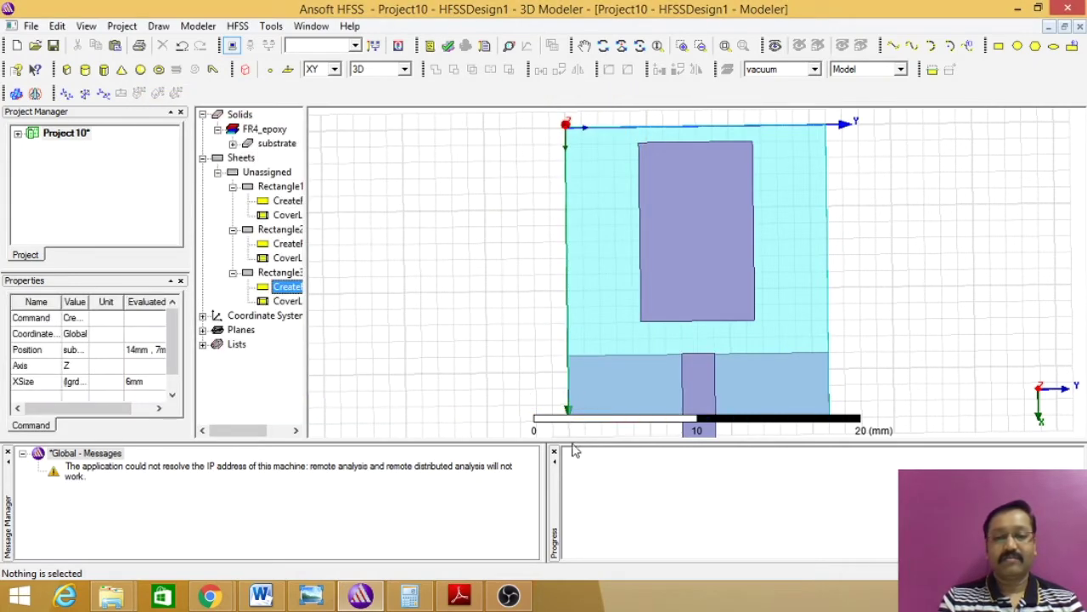
- Check the feed line offsets in the antenna drawing, extend the feed line's X position to subx-lgrd+l2, and apply it
click(312, 596)
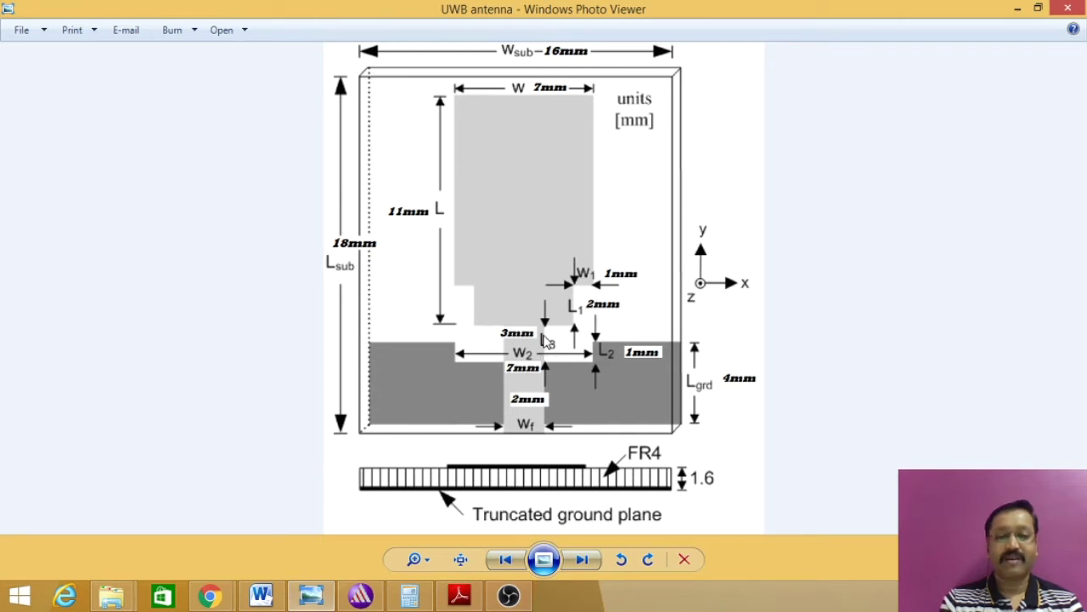
click(1019, 8)
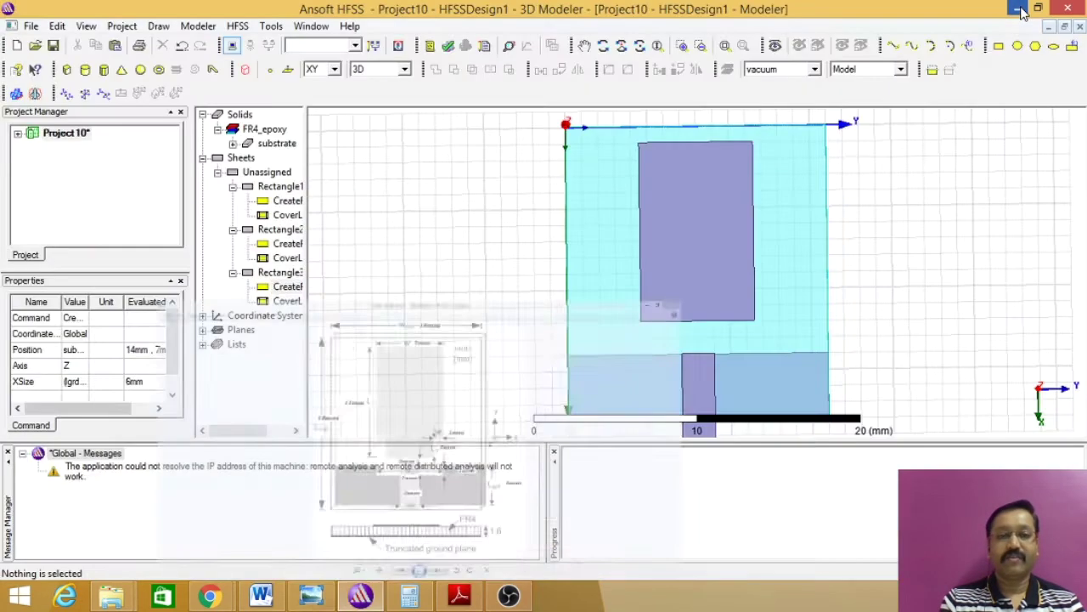
double_click(281, 288)
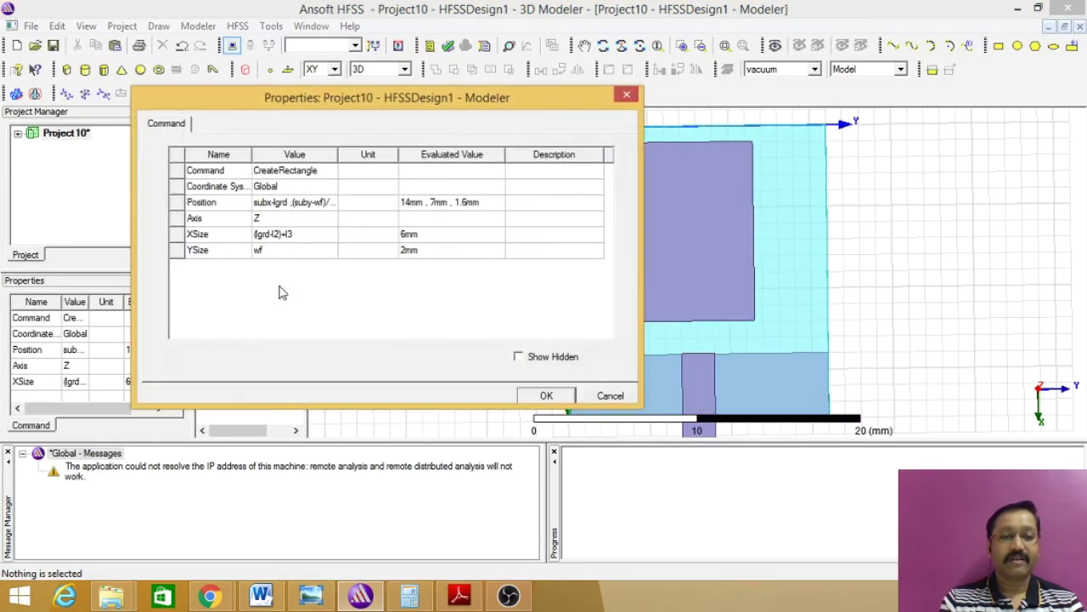
click(289, 208)
click(289, 206)
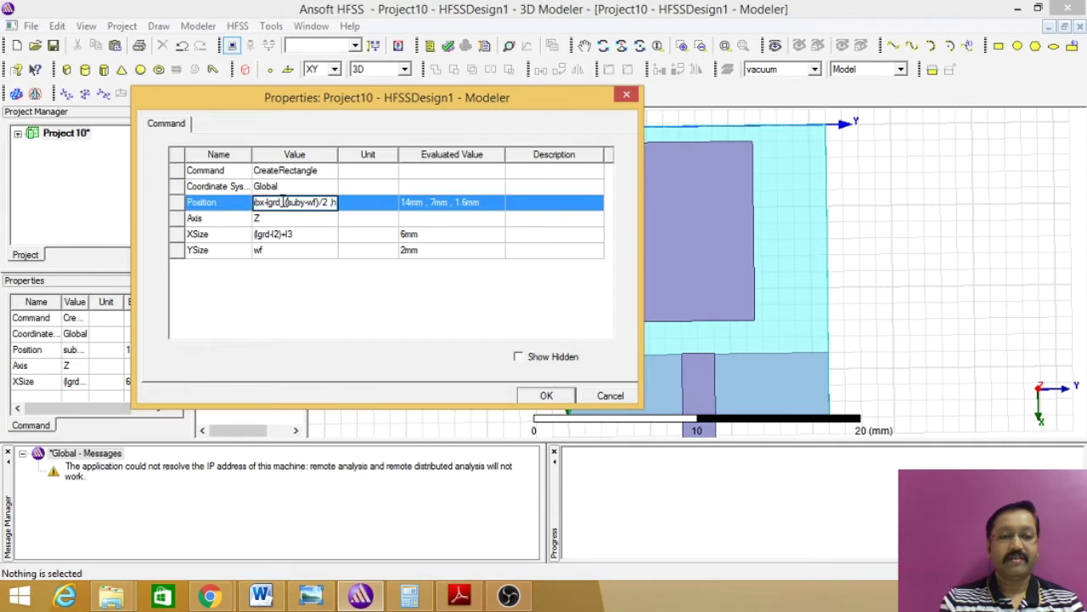
text(+l2)
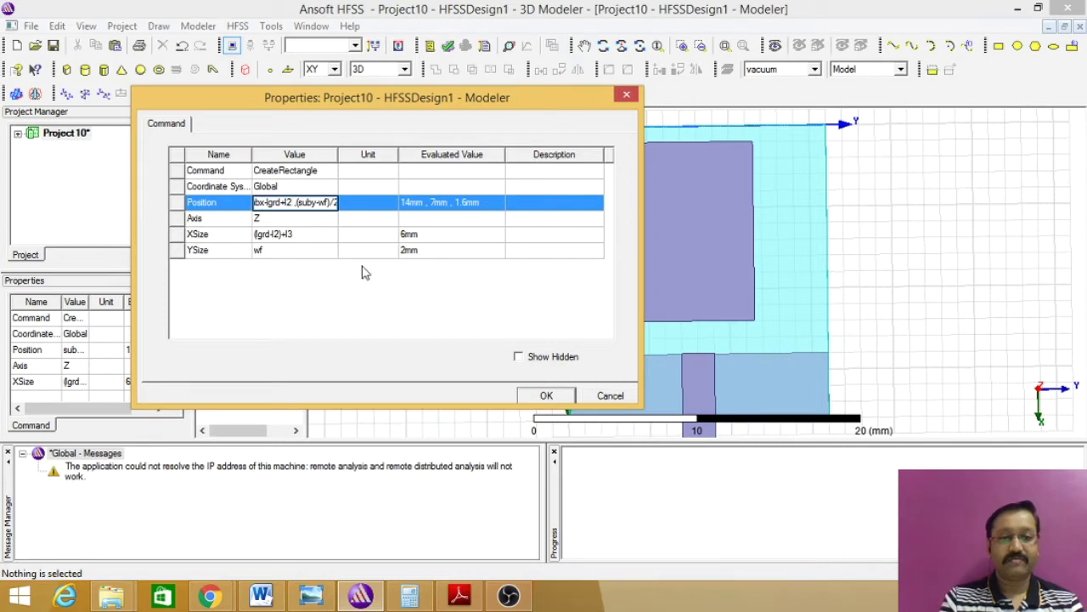
click(544, 395)
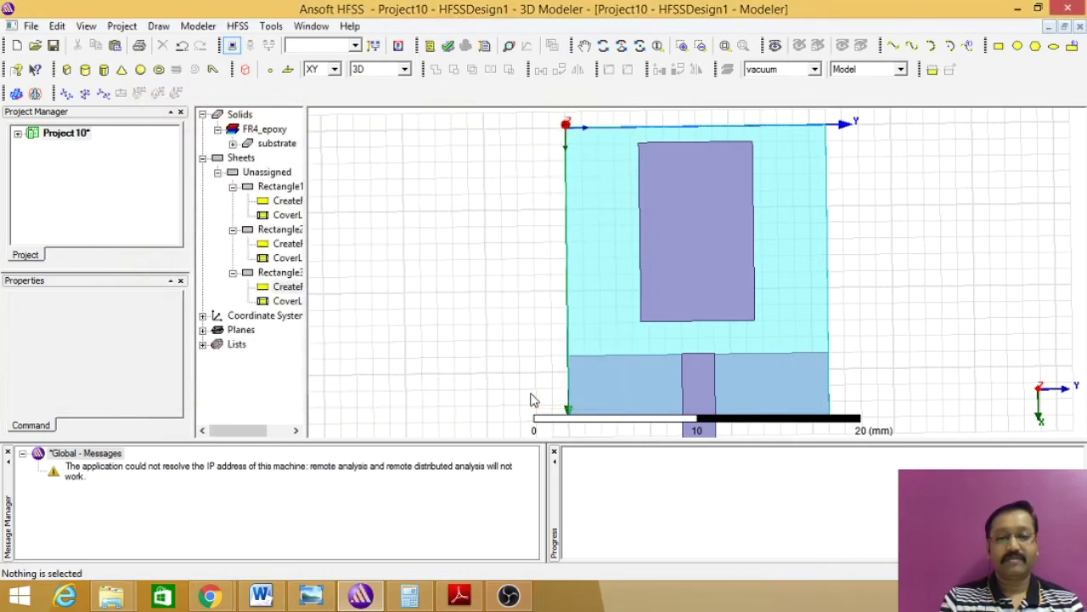
- Subtract l3 from the feed line's X position, making it subx-lgrd+l2-l3, and apply it
double_click(287, 286)
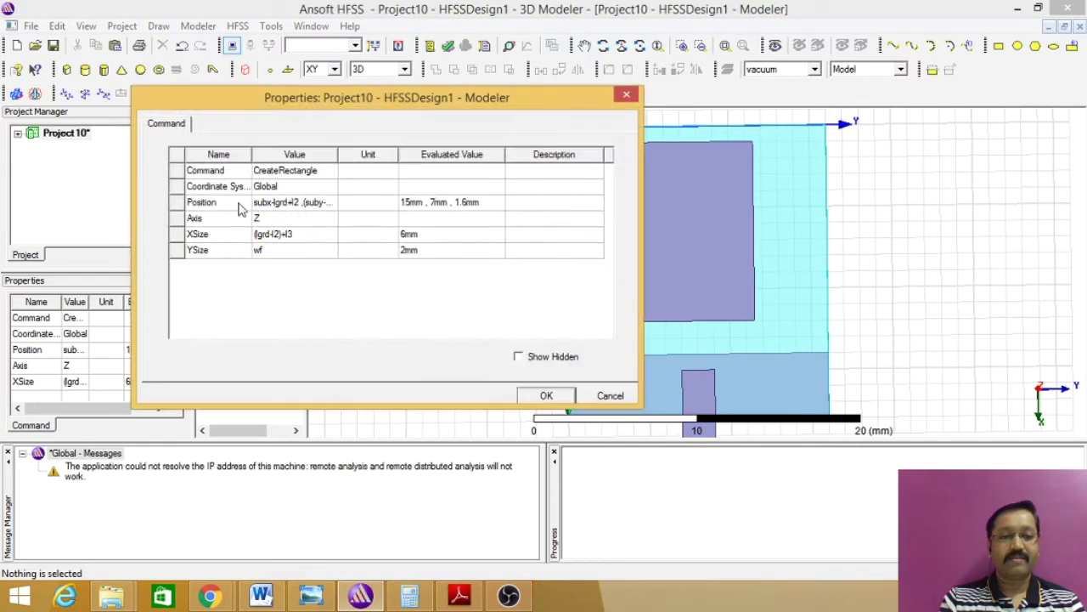
click(299, 203)
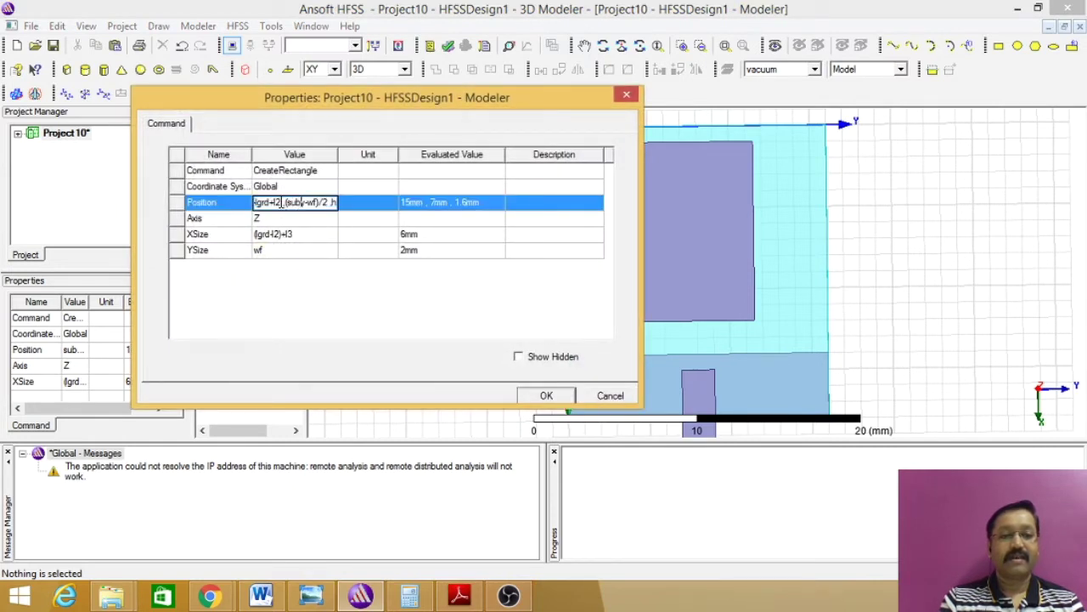
text(+l3)
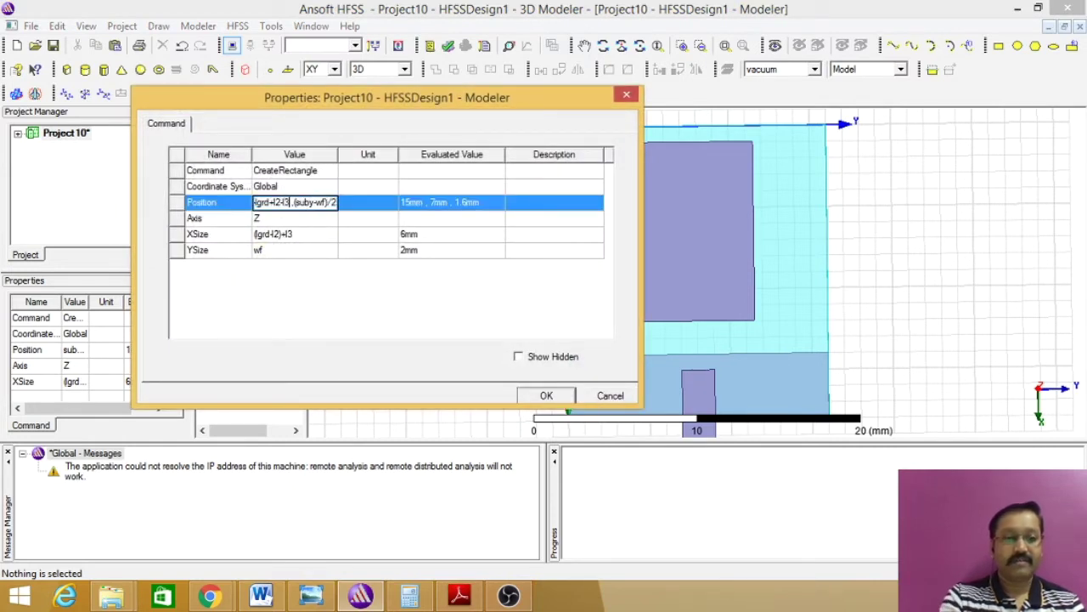
click(546, 395)
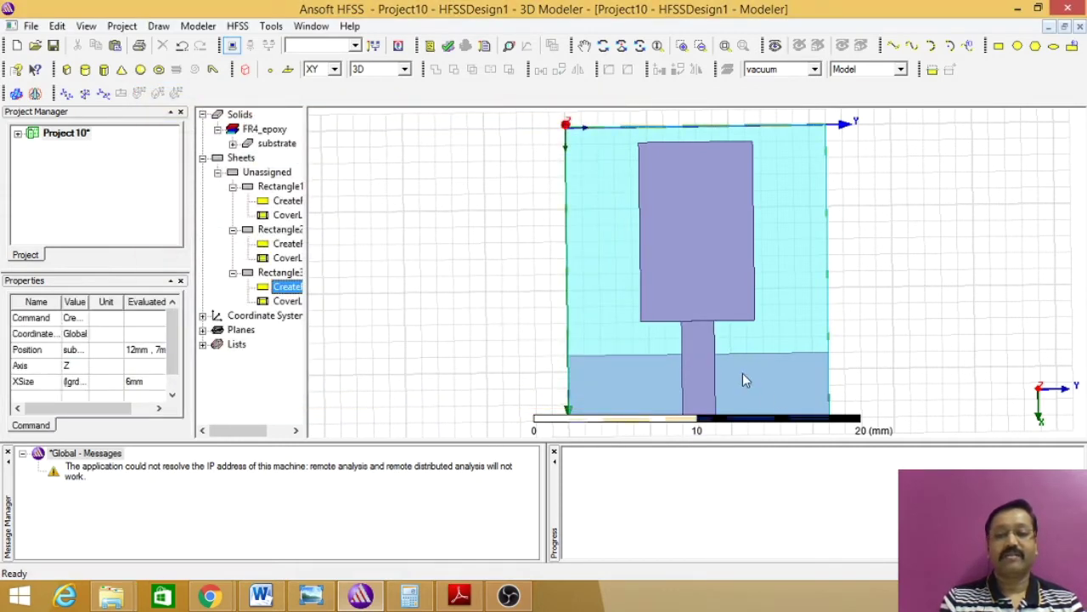
- Check the patch corner notch in the antenna drawing, then draw a rectangle about 4 by 4 mm beside the substrate
click(603, 45)
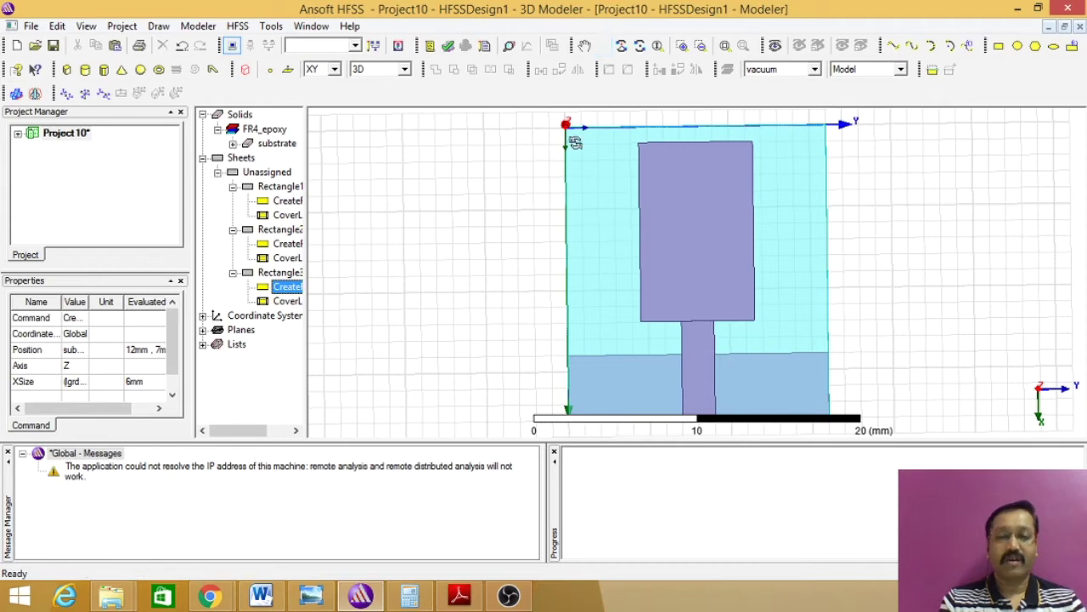
drag(594, 309, 667, 274)
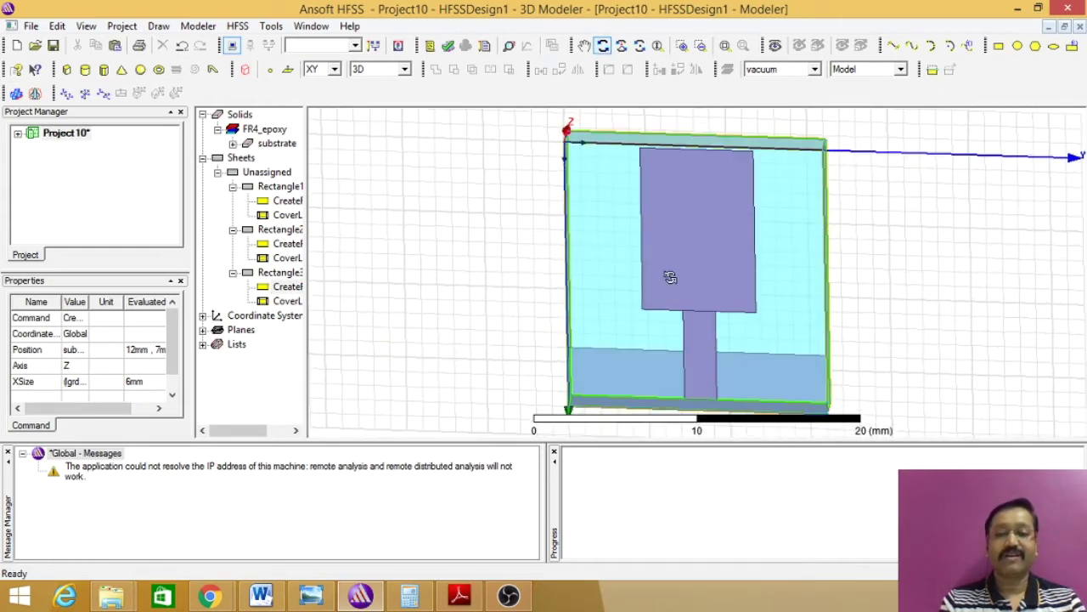
click(311, 595)
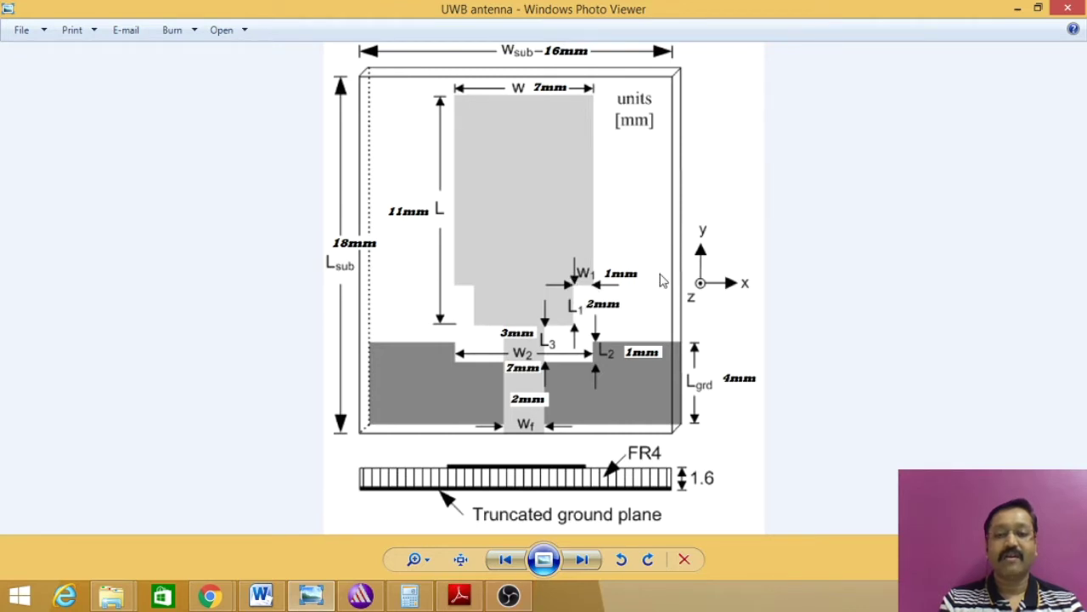
click(1018, 10)
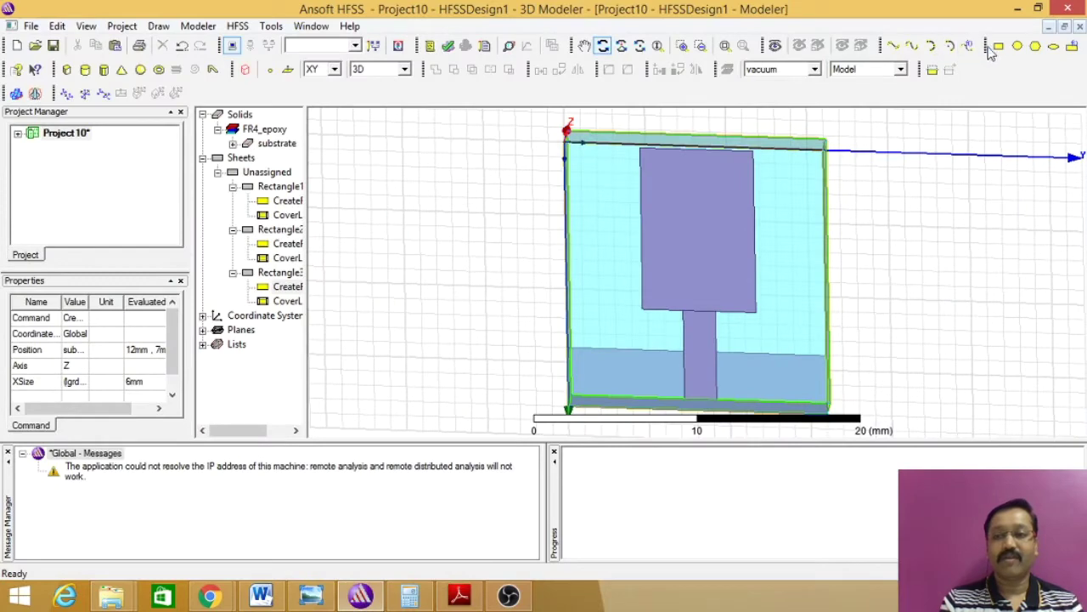
click(999, 46)
click(355, 180)
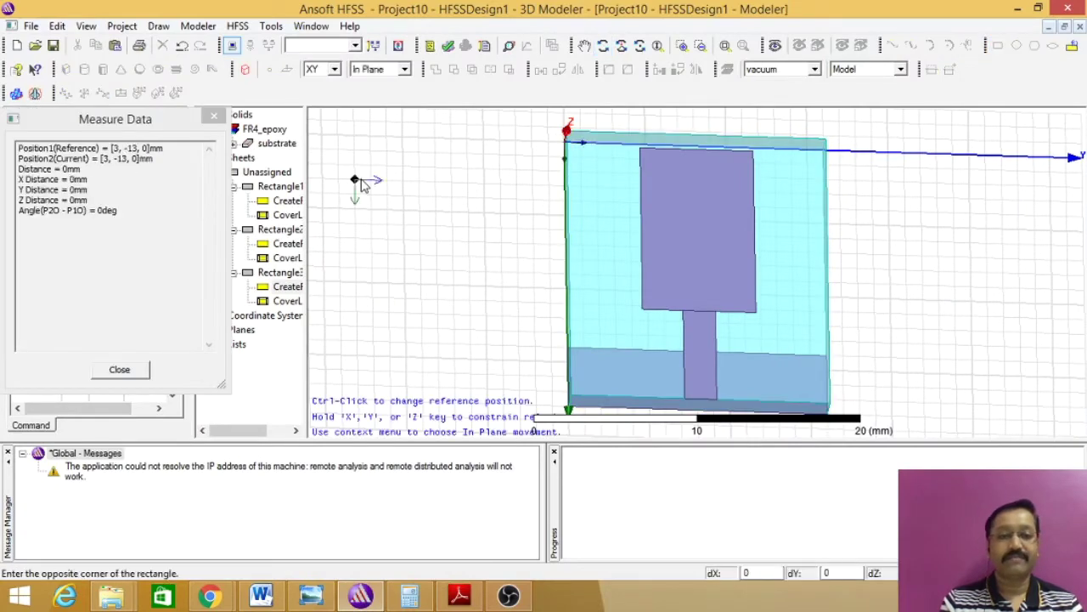
click(422, 244)
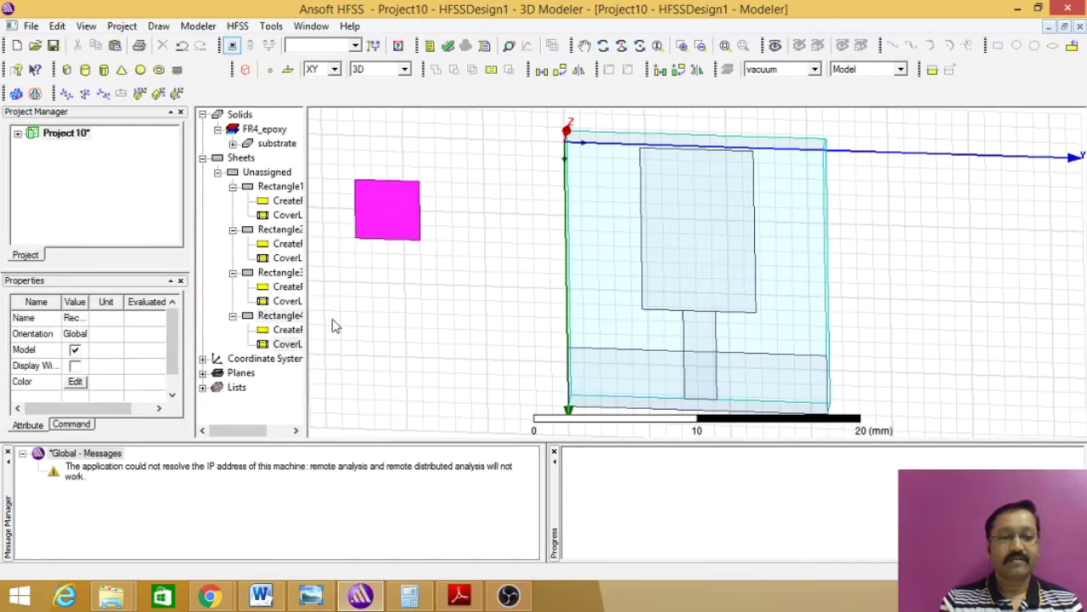
- Set the new rectangle's position to 0, 0, 0
double_click(285, 330)
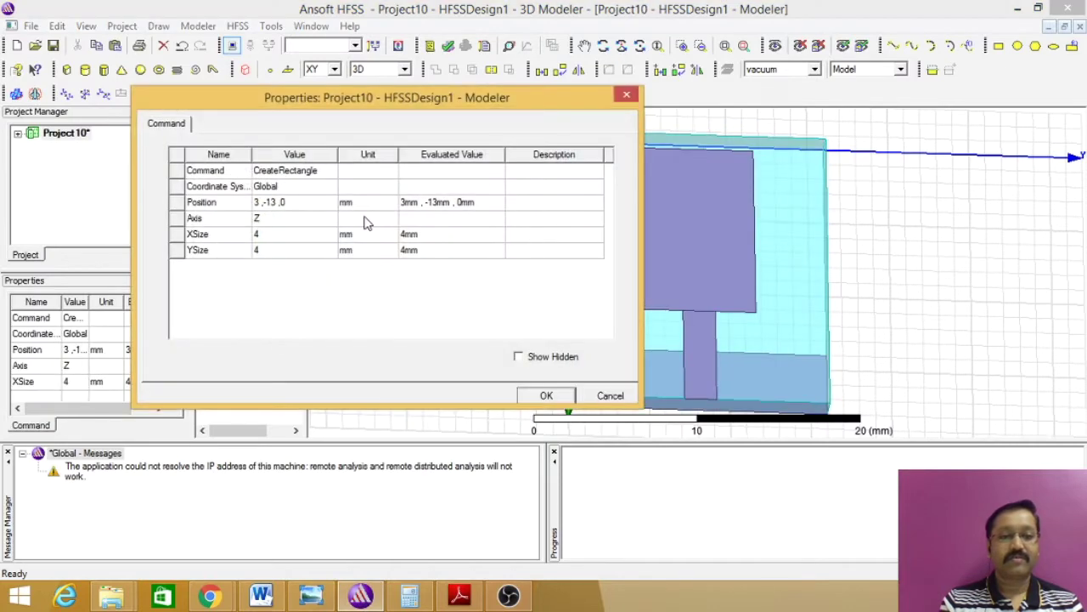
click(283, 202)
text(0 ,0 ,0)
- Size the rectangle with new variables, l1 = 2 mm along X and w1 = 1 mm along Y, and apply the changes
click(262, 236)
key(BackSpace)
key(Return)
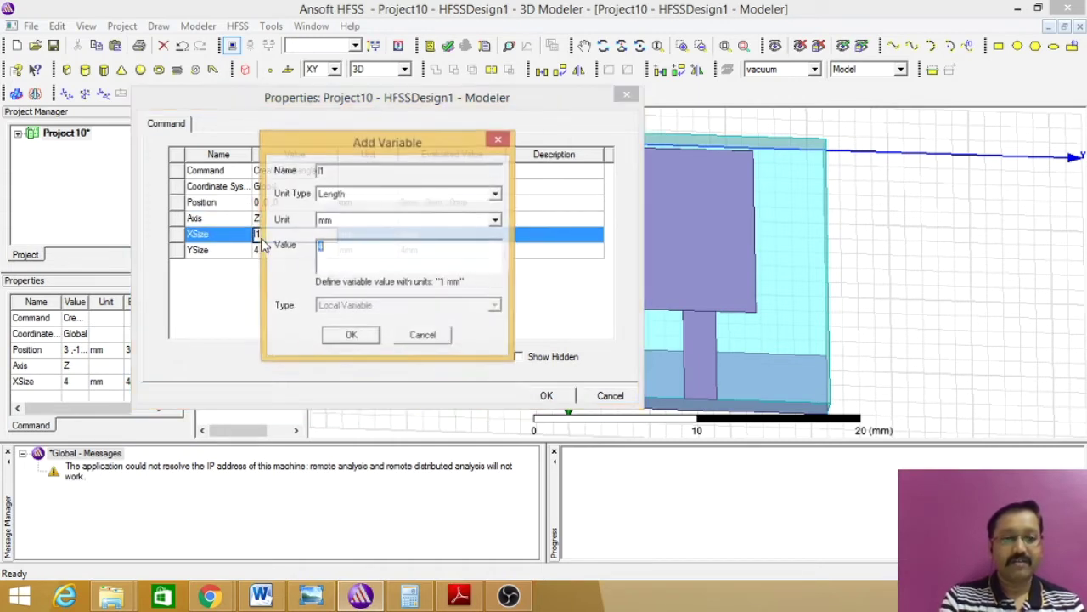
text(2)
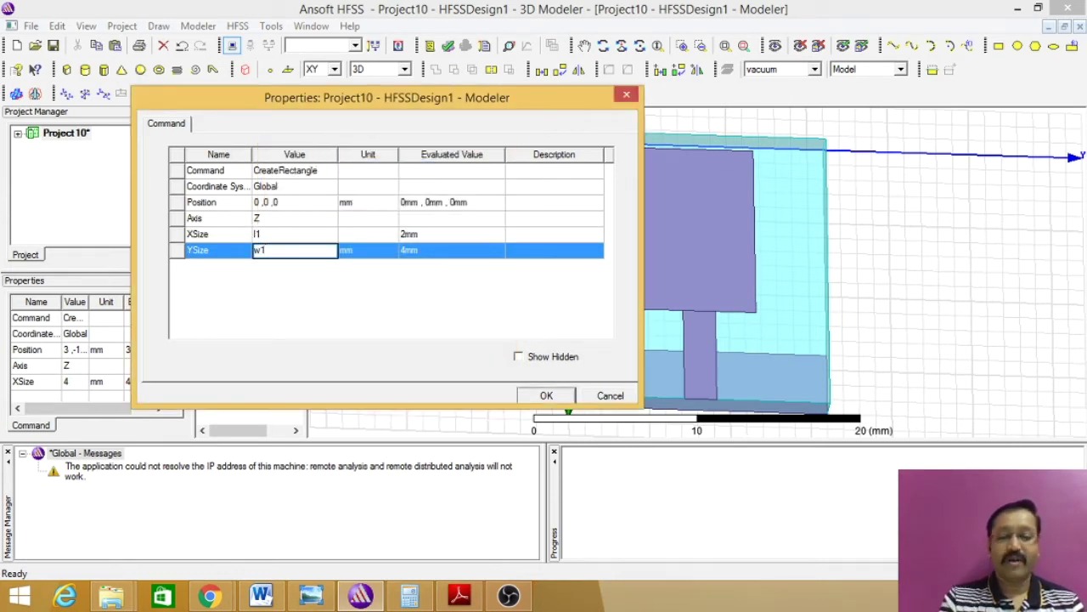
key(Return)
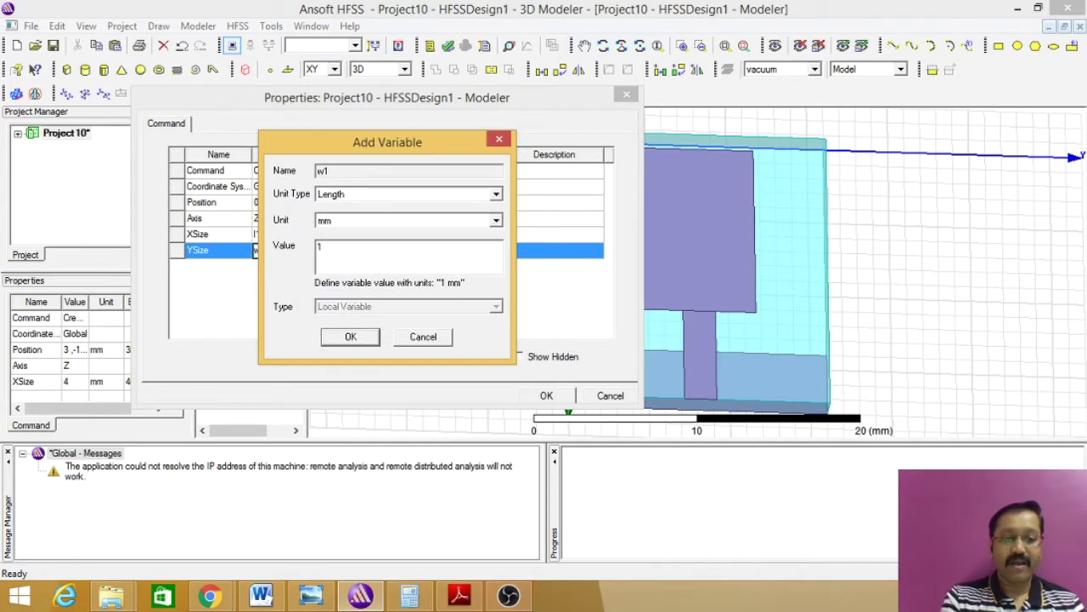
text(1mm)
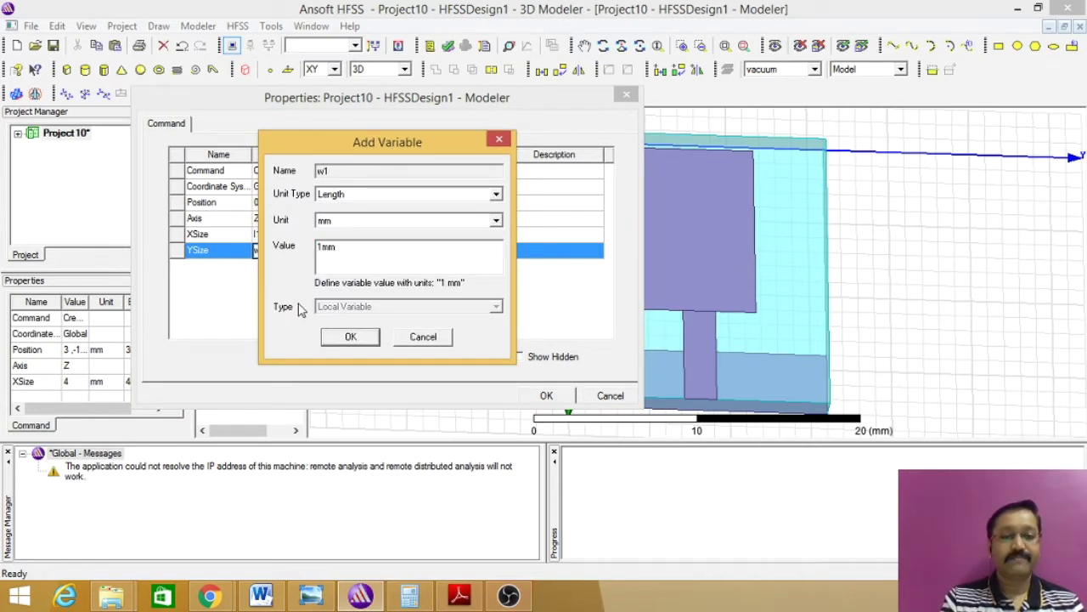
click(348, 337)
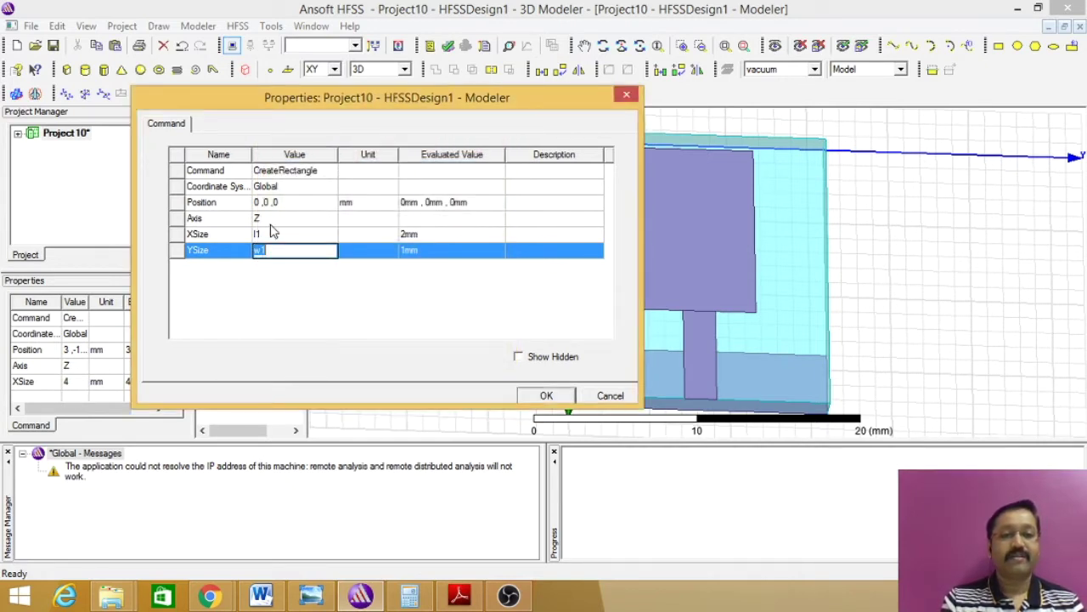
click(546, 397)
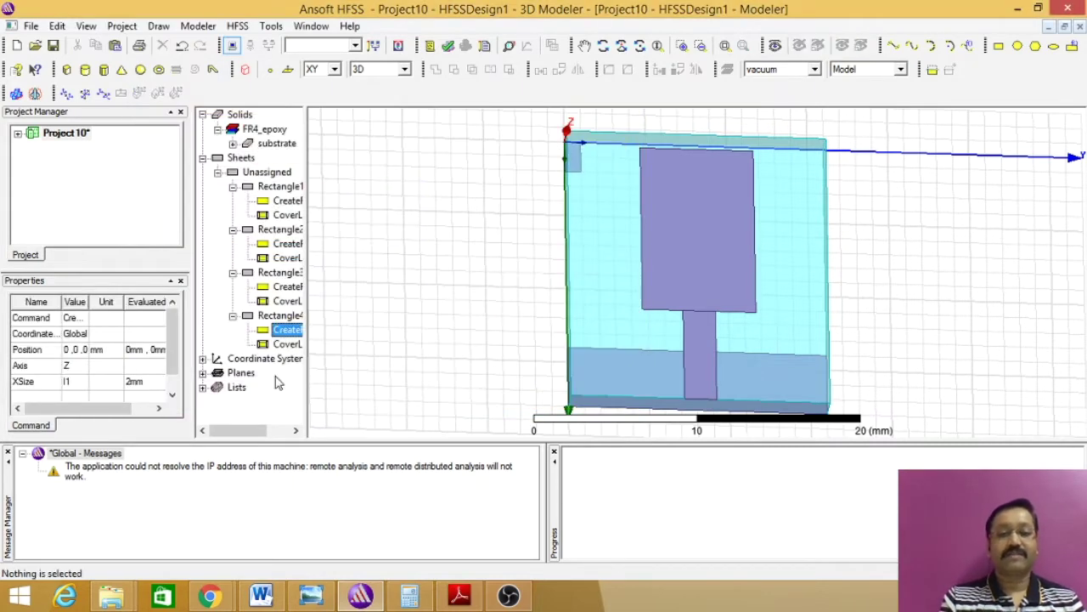
- Set the notch rectangle's Z position to h and apply it
double_click(289, 334)
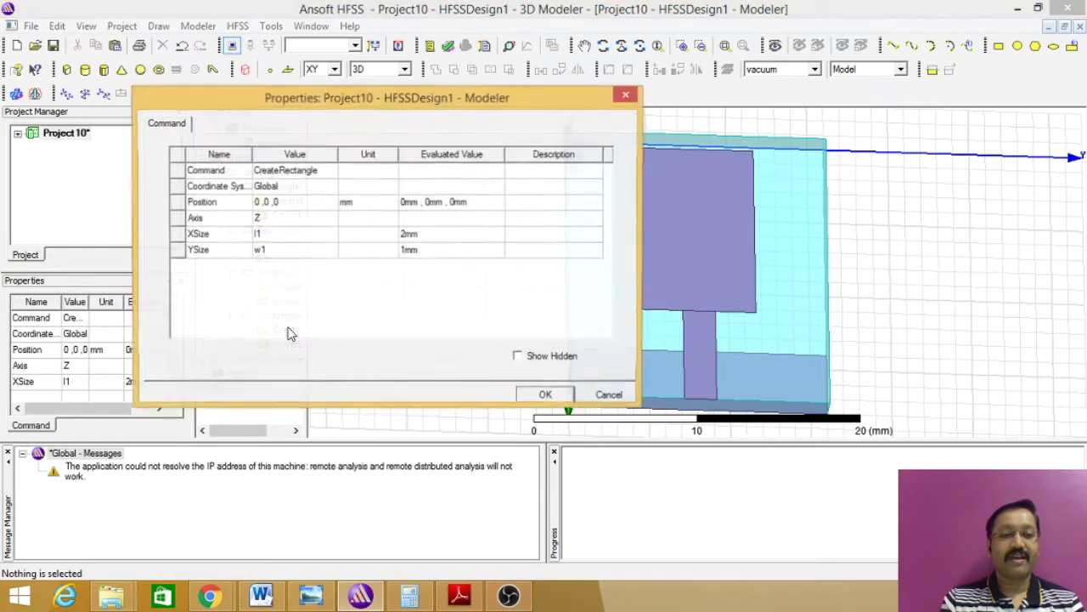
click(285, 202)
click(285, 202)
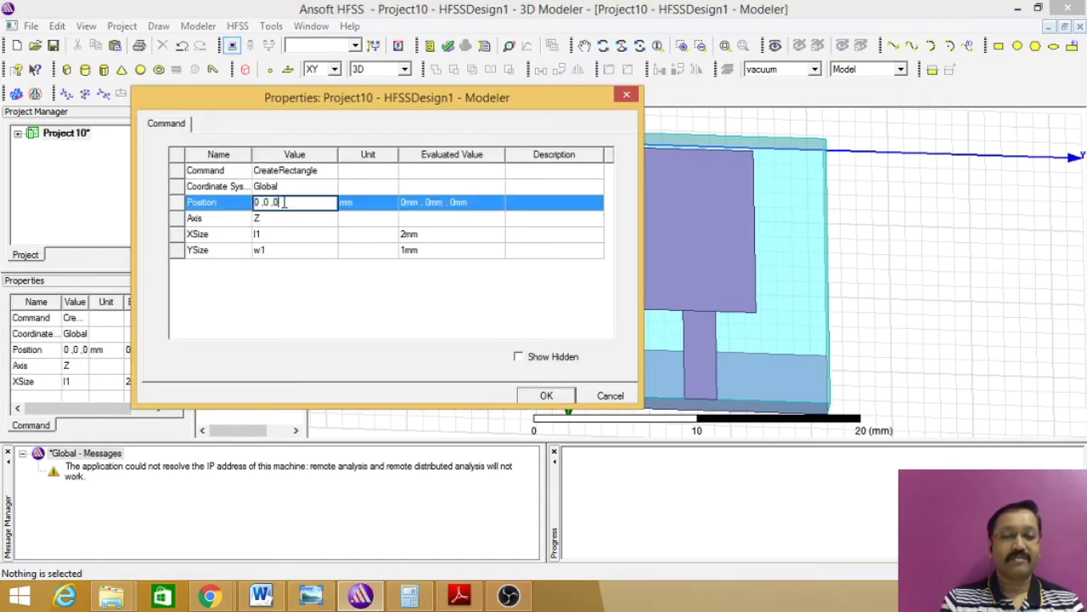
text(h)
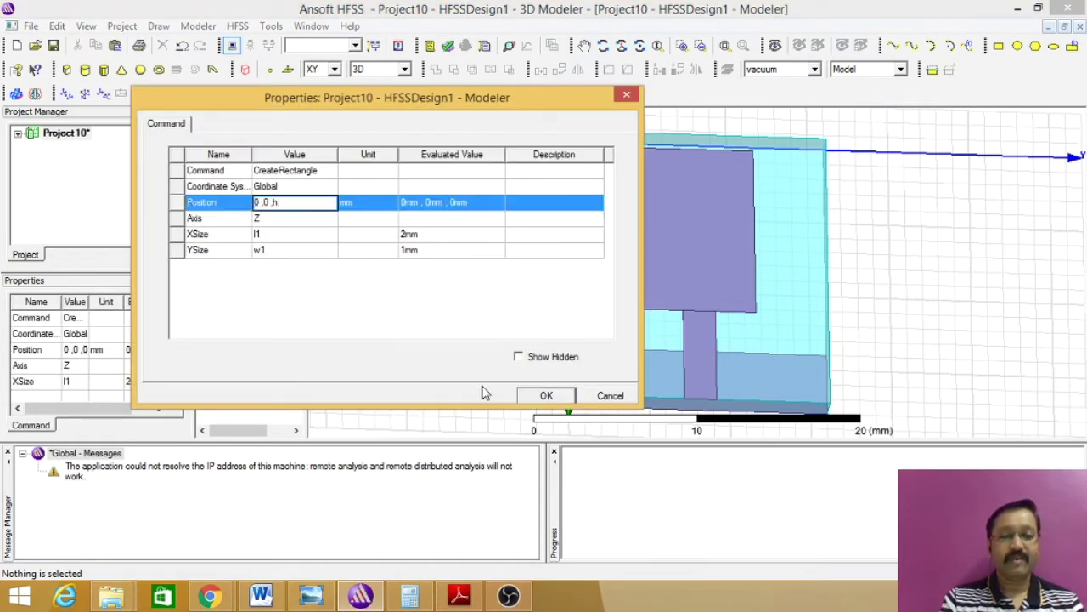
click(546, 395)
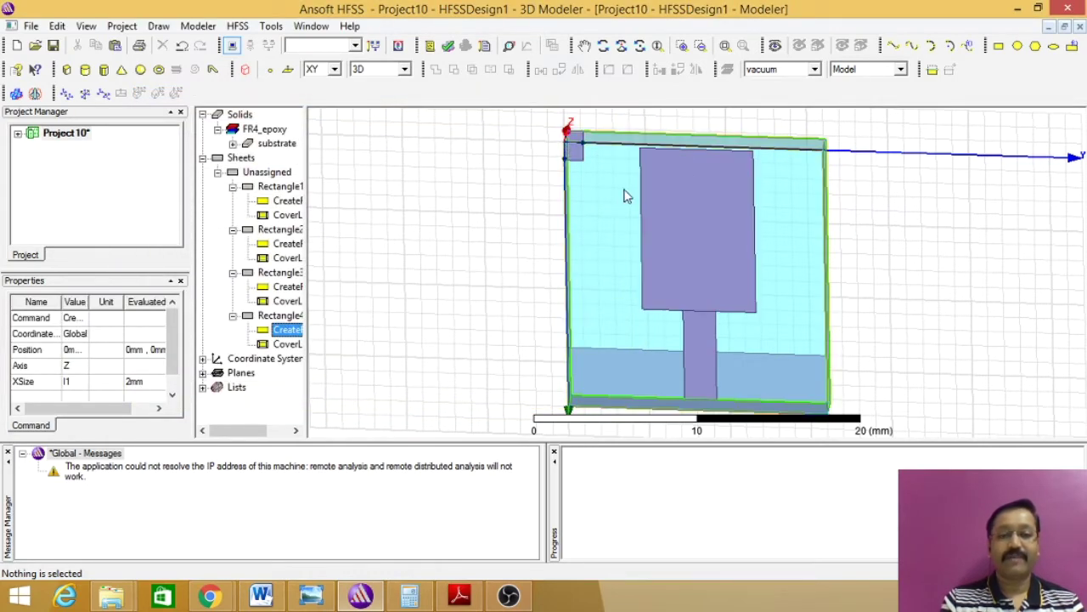
- Set the notch rectangle's Y position to (suby-w)/2 and apply it
double_click(286, 332)
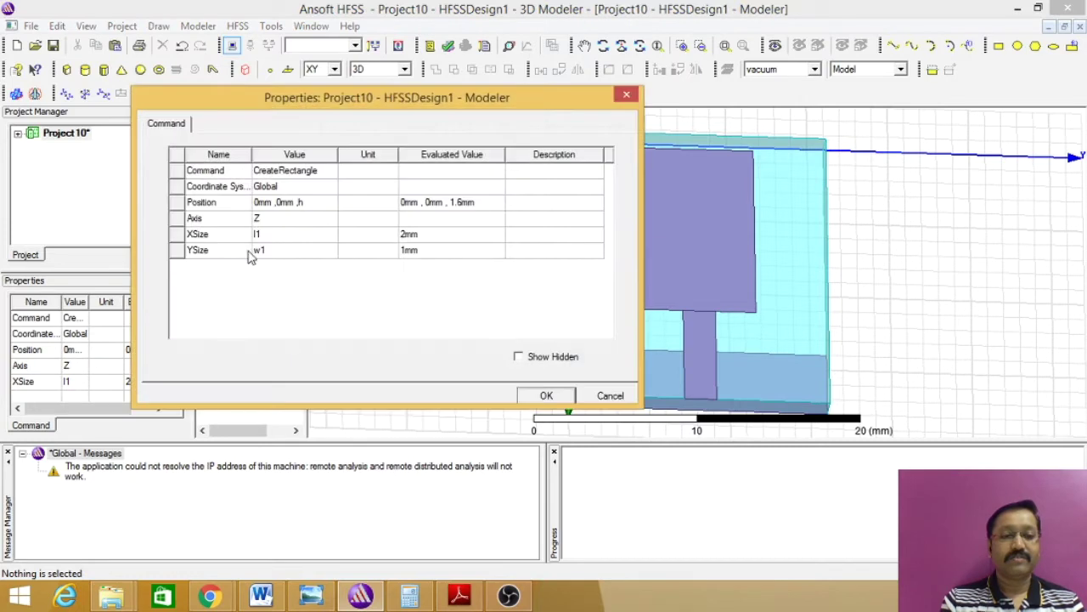
click(294, 208)
click(294, 204)
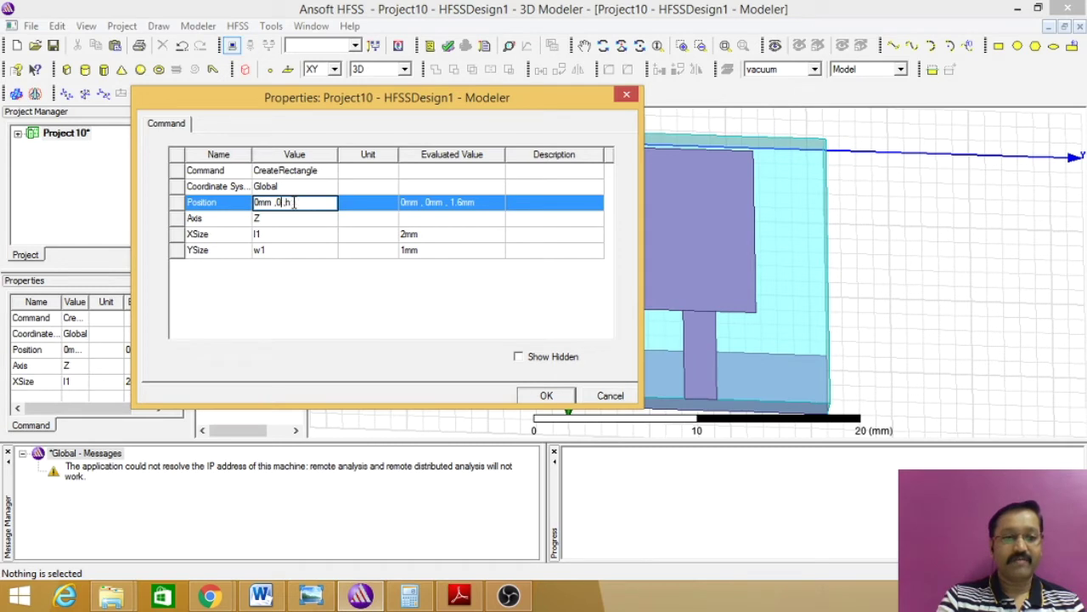
text((suby-)
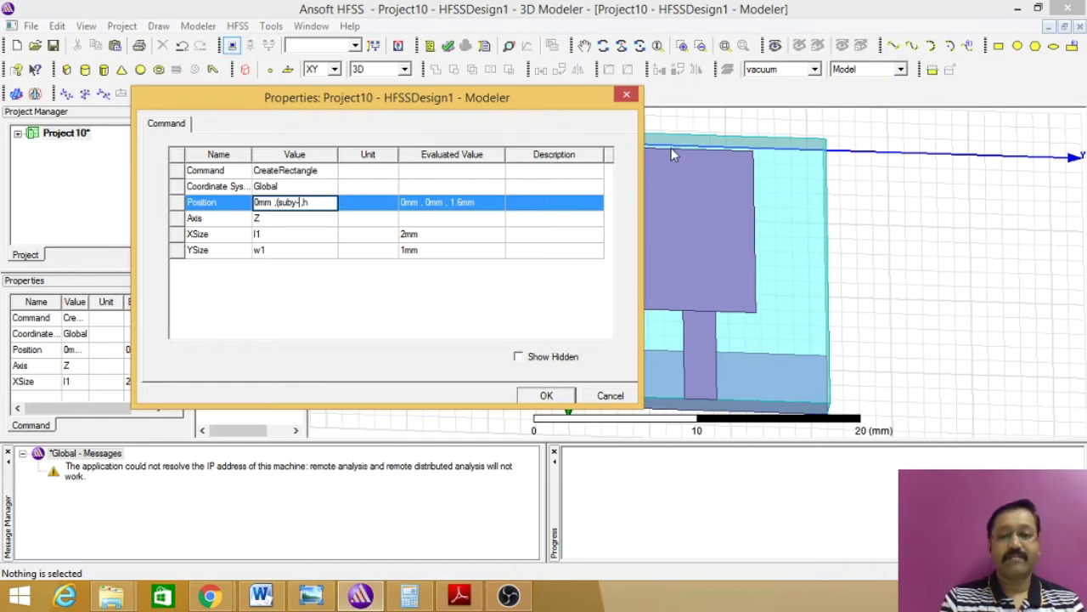
click(329, 596)
click(330, 597)
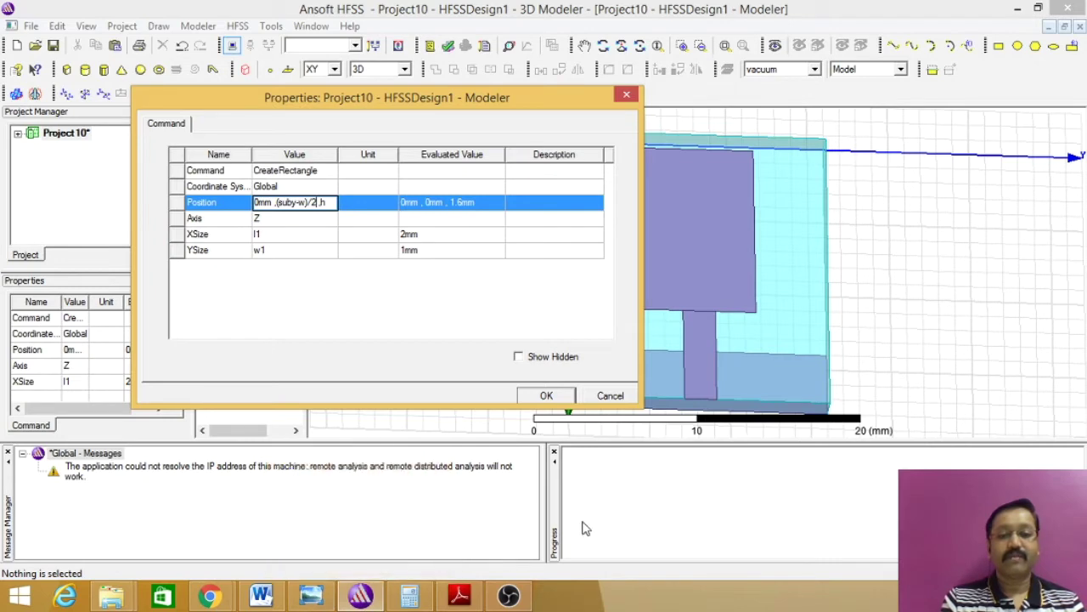
click(545, 395)
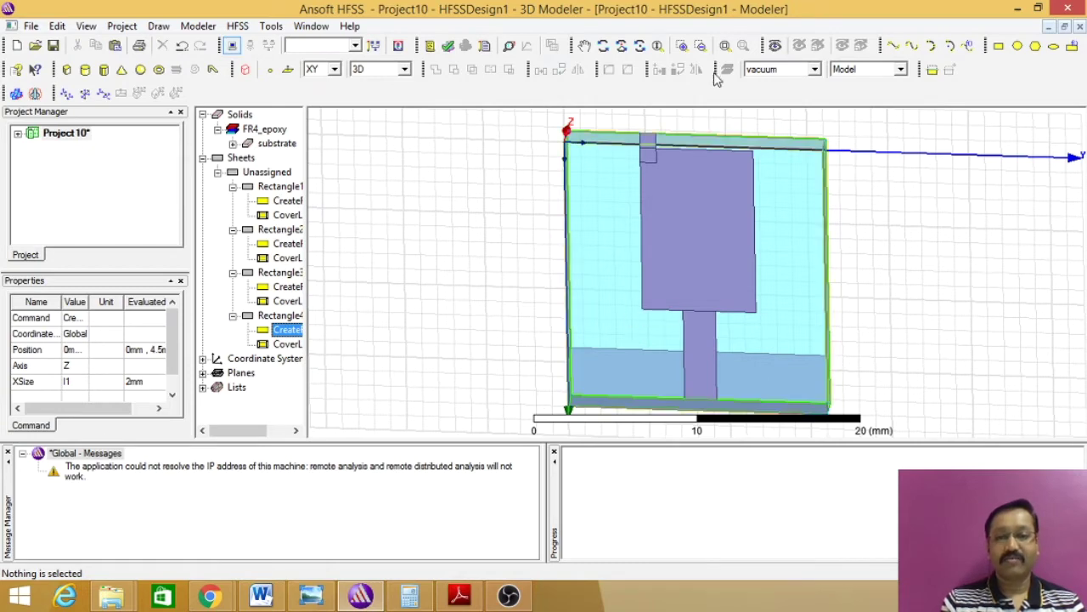
- Replace the notch rectangle's X position with subx and apply it
double_click(284, 333)
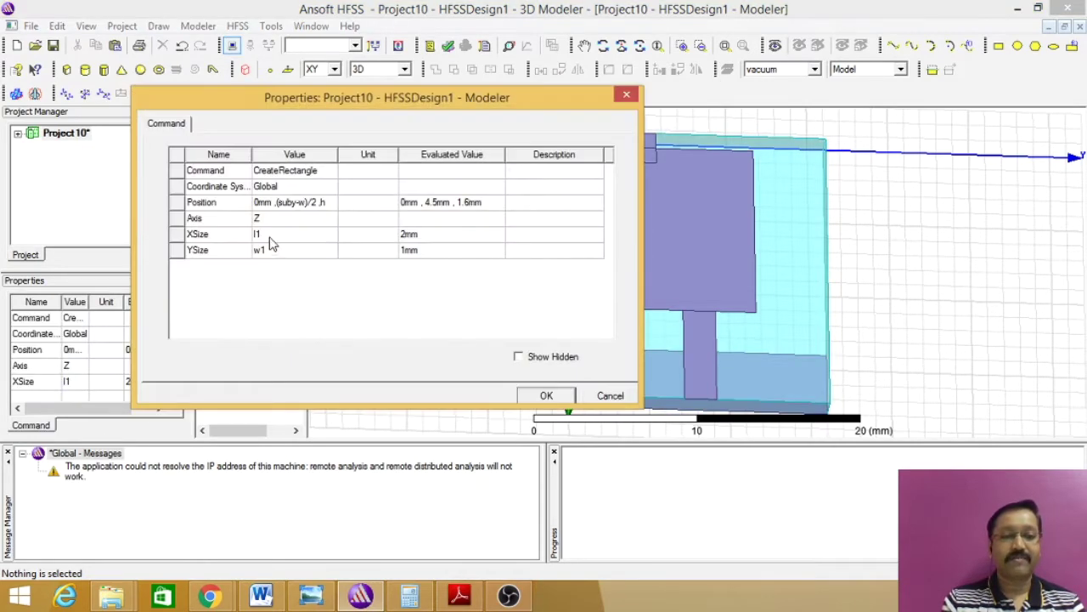
click(272, 204)
click(272, 204)
key(BackSpace)
key(BackSpace)
key(BackSpace)
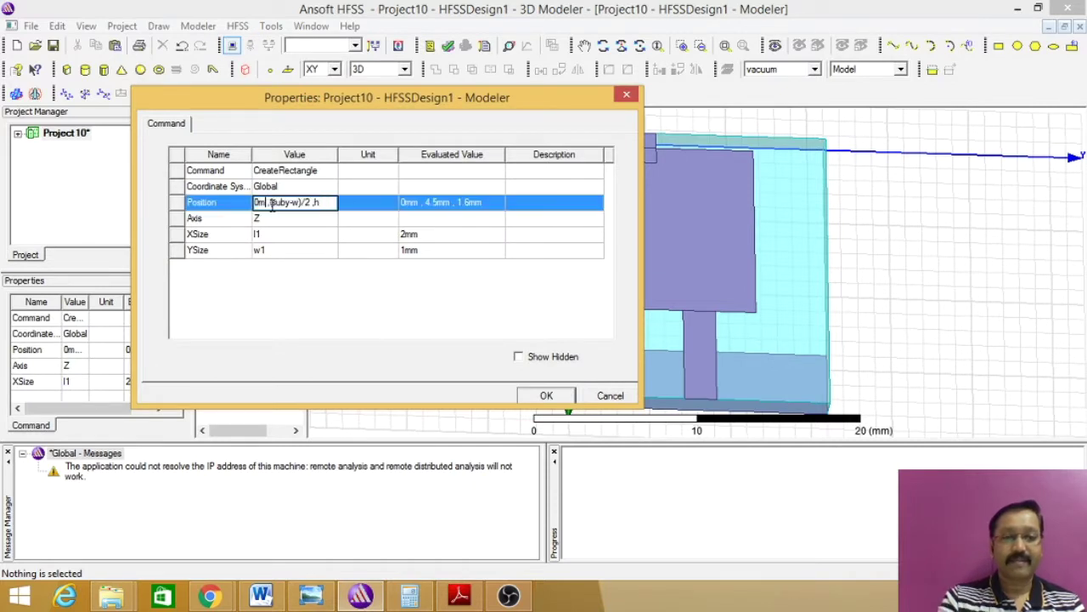
text(subx)
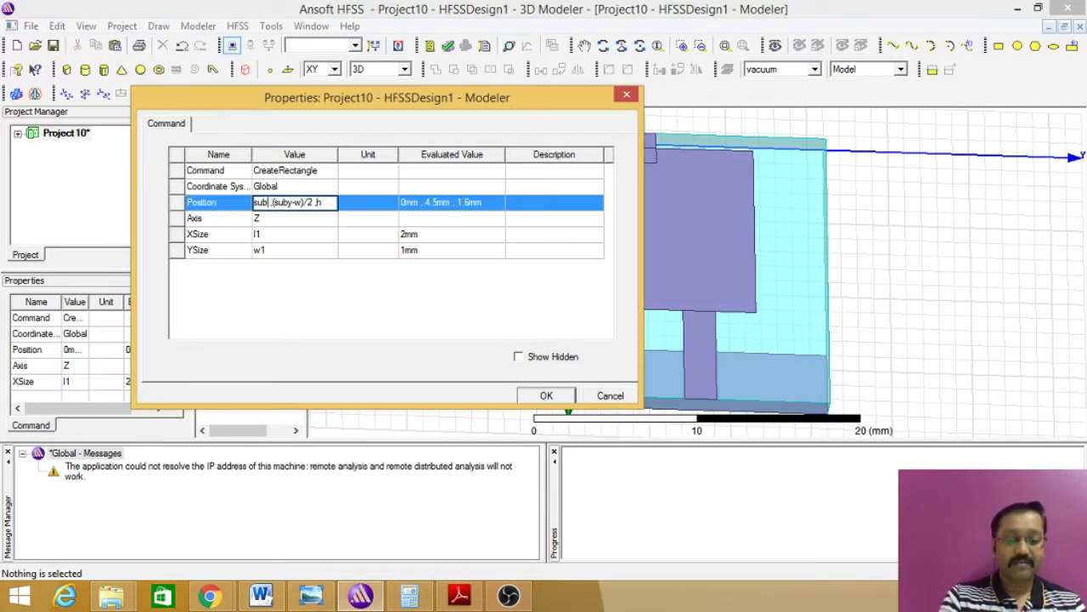
click(548, 396)
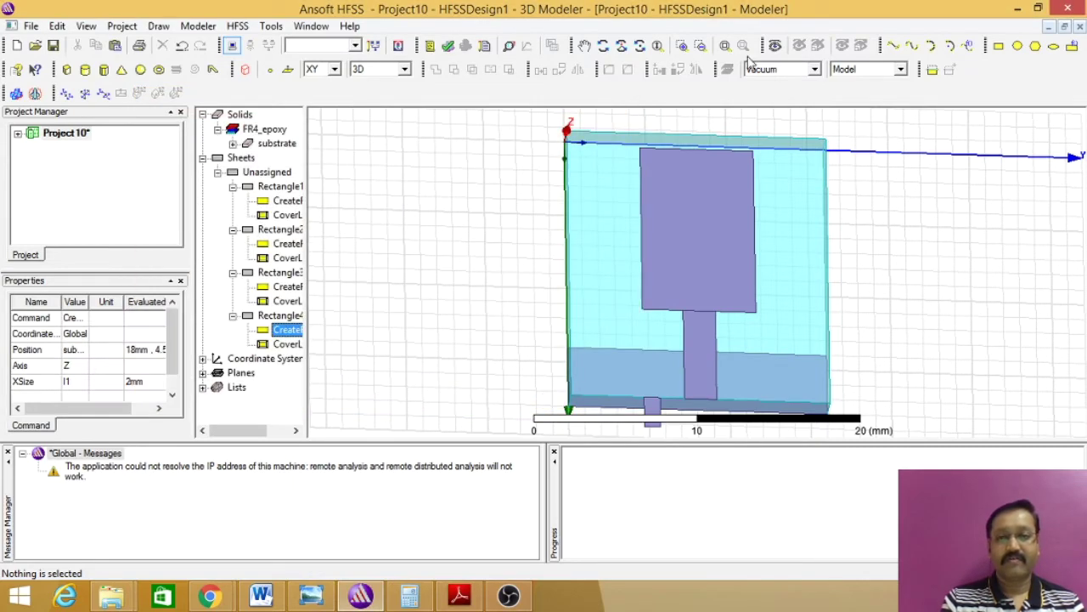
- Set the notch rectangle's X position to subx-(lgrd-l2) and apply it
click(725, 45)
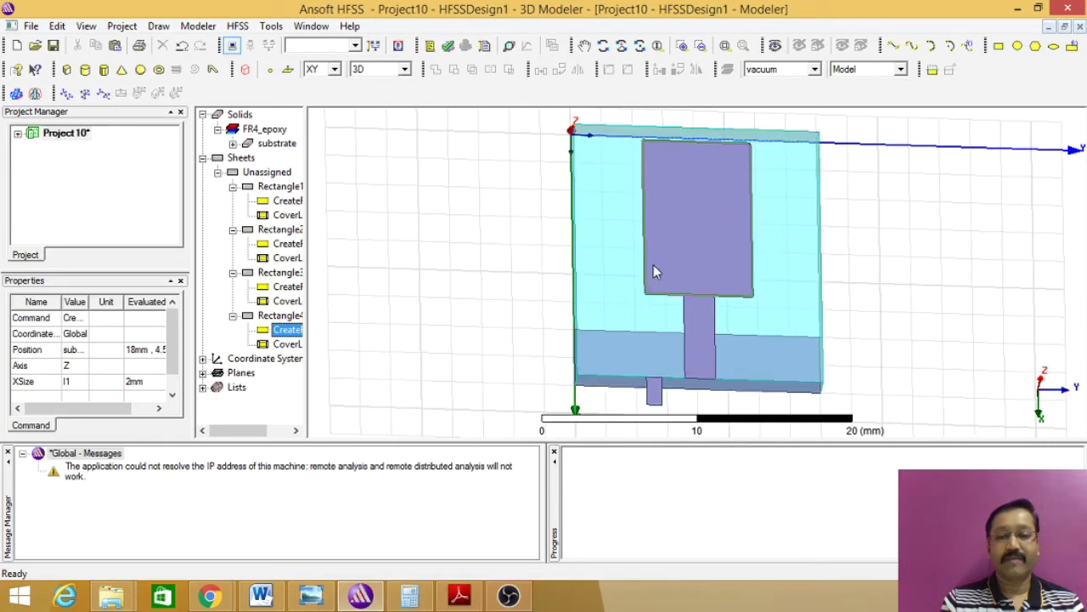
double_click(292, 330)
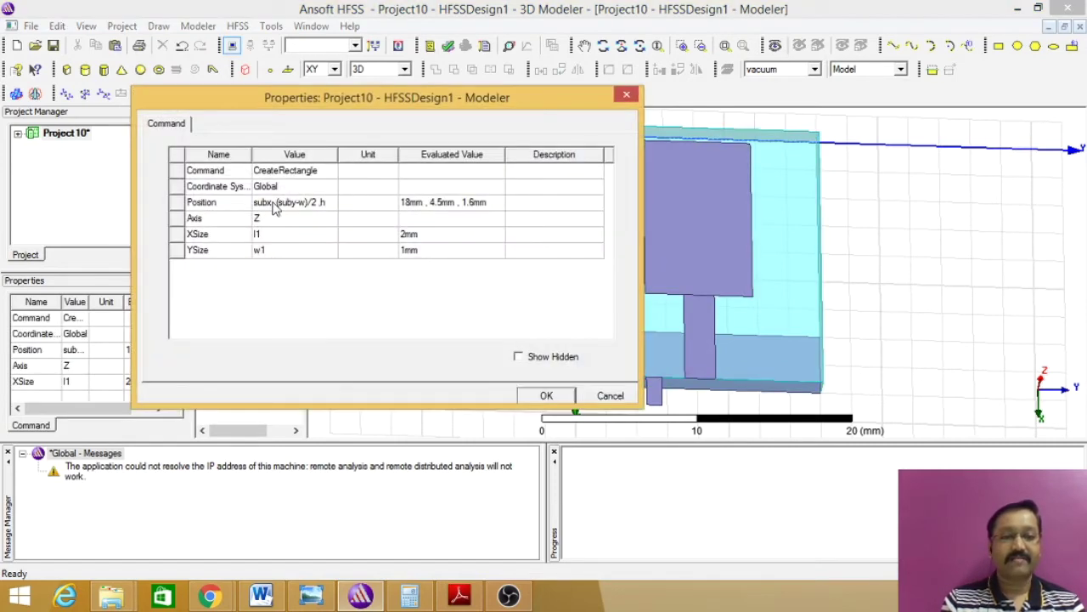
click(274, 204)
click(274, 202)
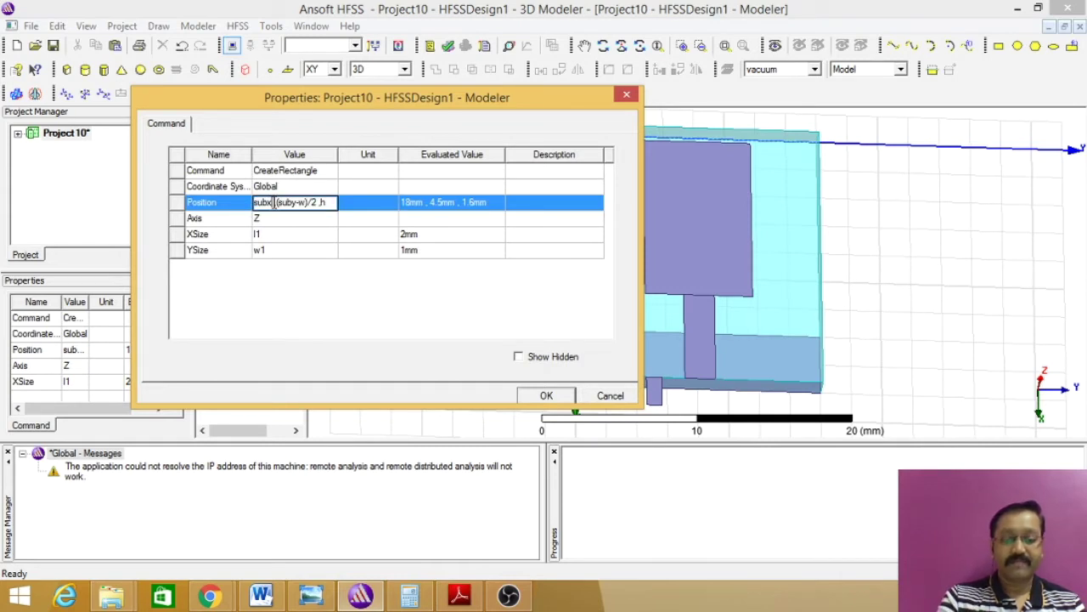
text(-l)
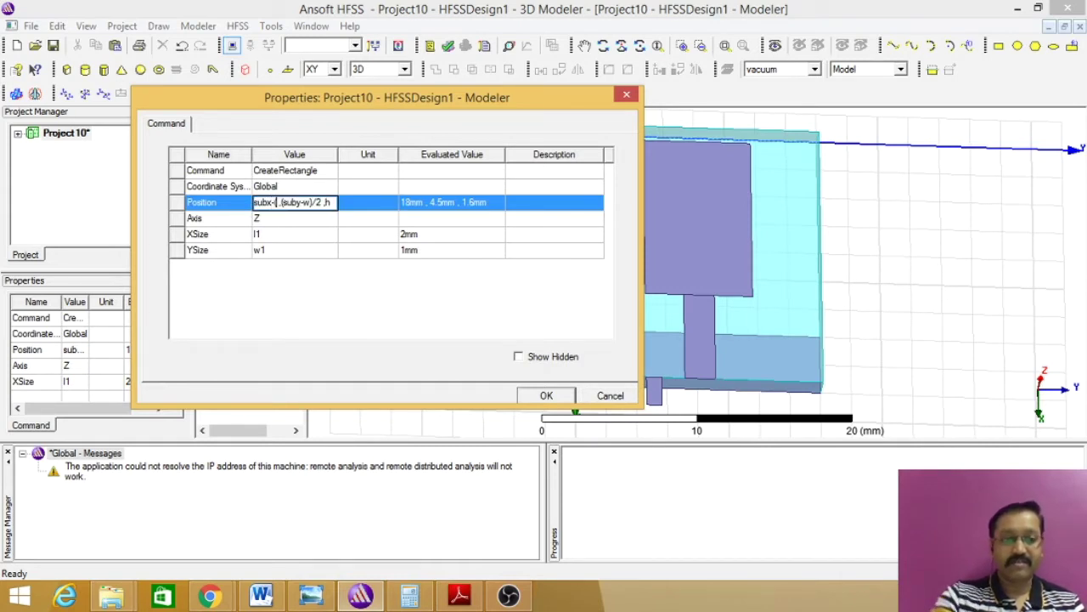
text(1)
text(gnd)
text(-l)
text(2)
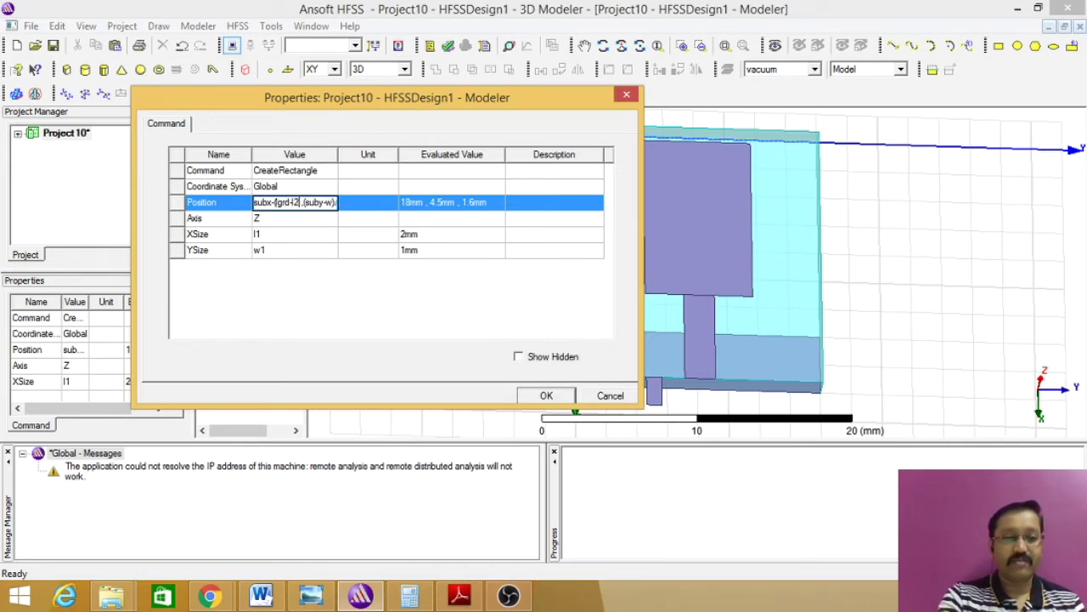
text())
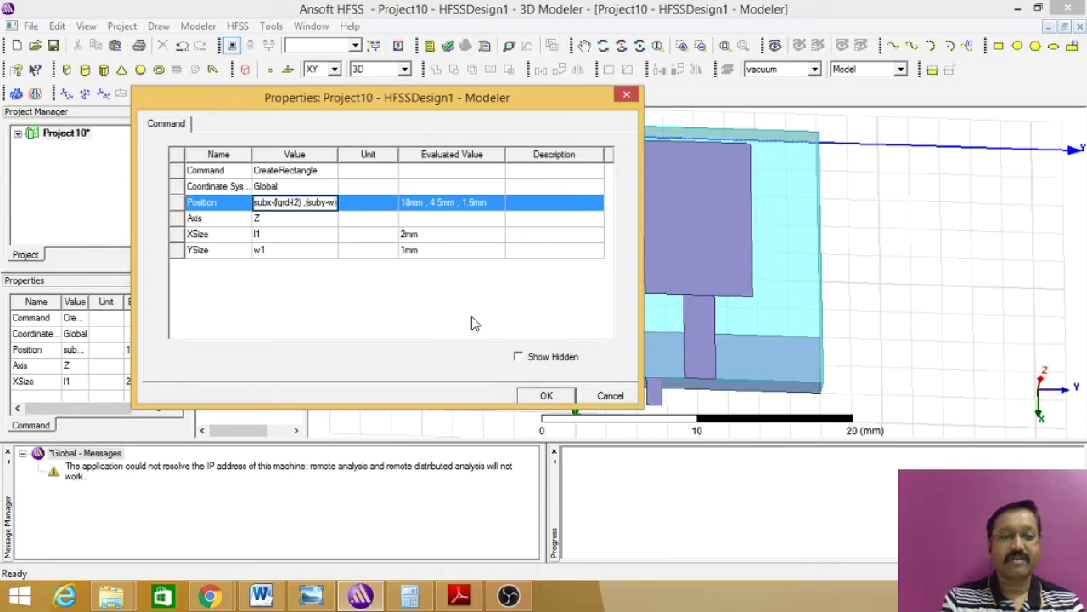
click(545, 397)
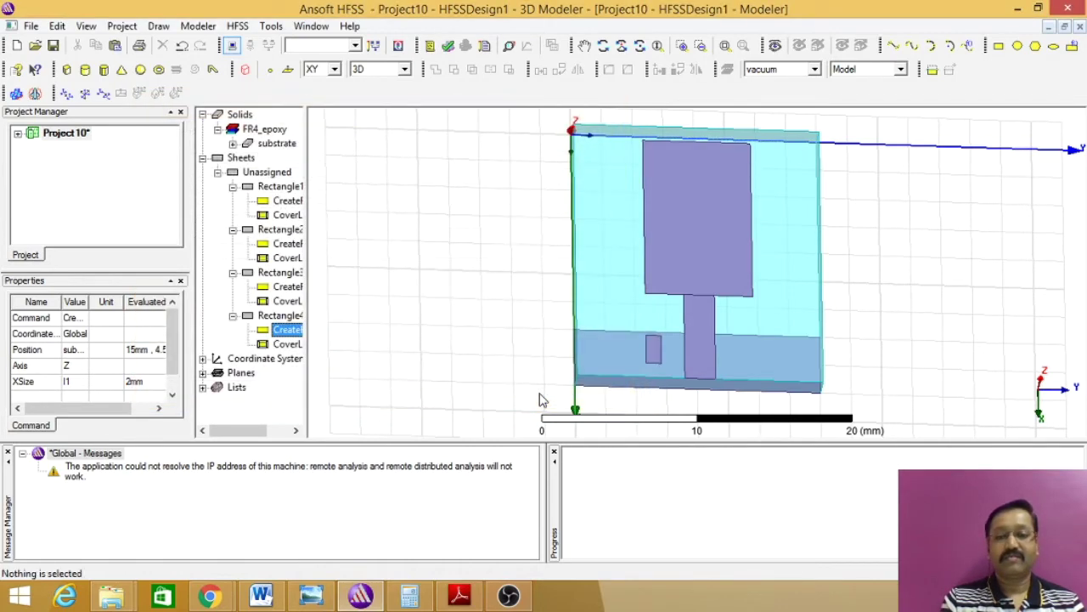
- Extend the notch rectangle's X position to subx-(lgrd-l2)-l3 and apply it
double_click(288, 330)
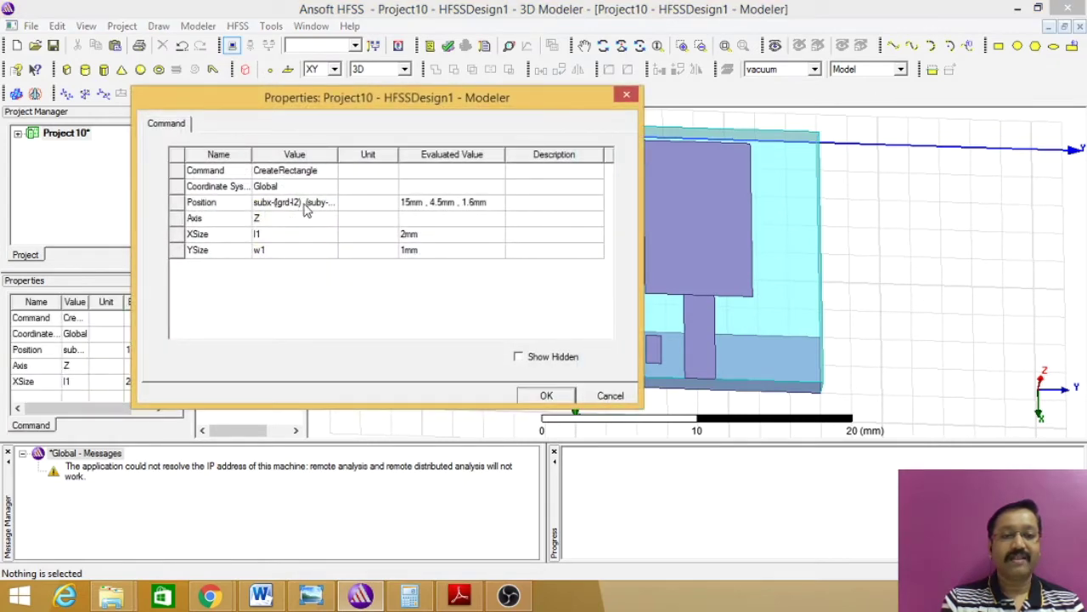
click(301, 205)
click(301, 202)
text(-l3)
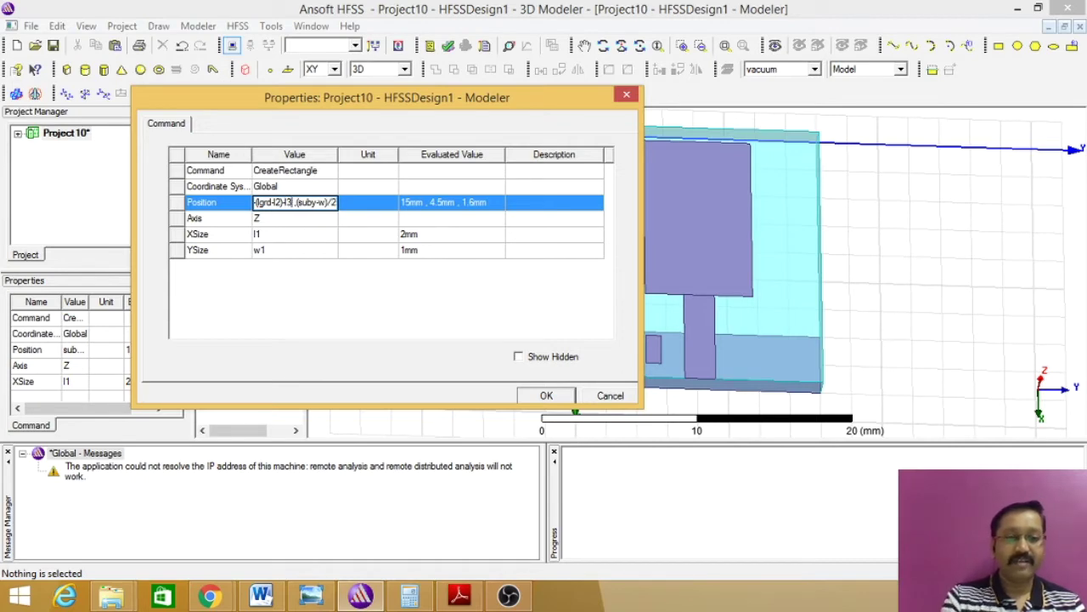
click(546, 397)
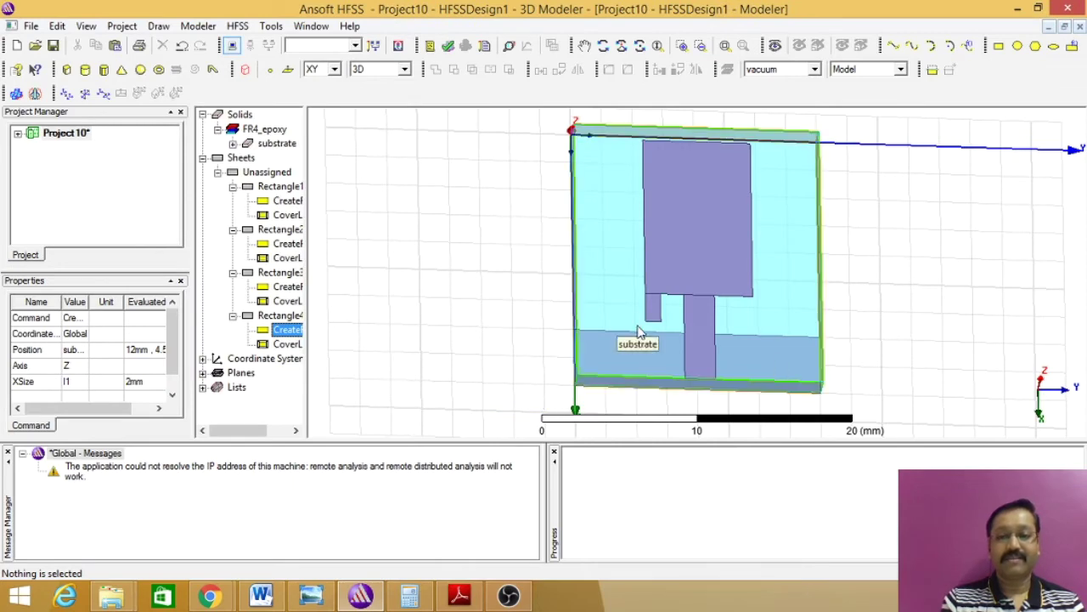
- Subtract l1 as well in the notch rectangle's X position, giving subx-(lgrd-l2)-l3-l1, and apply it
double_click(287, 338)
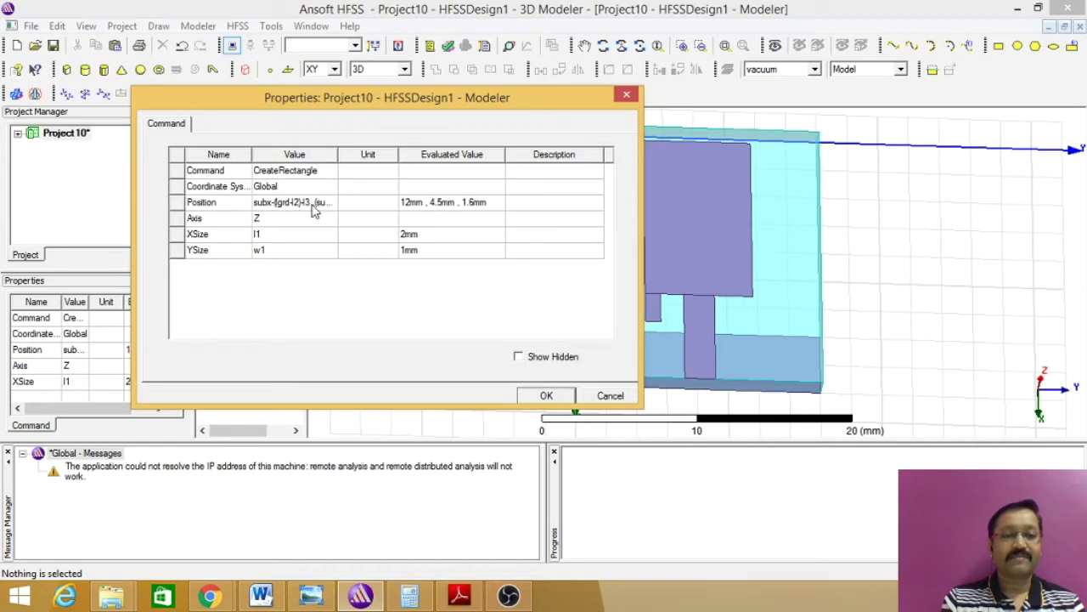
click(312, 204)
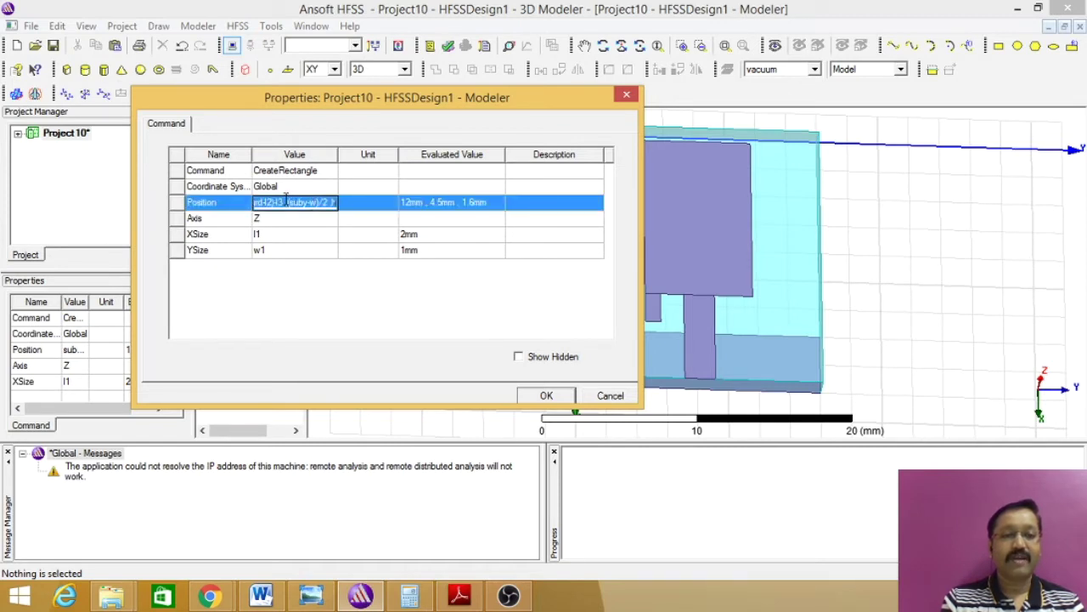
click(286, 202)
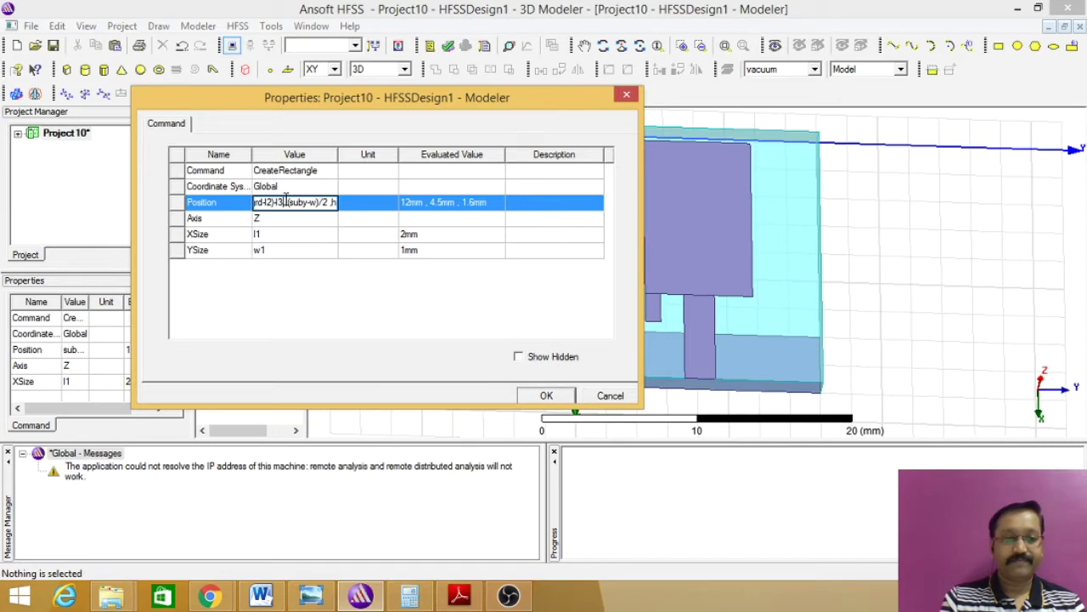
text(+1)
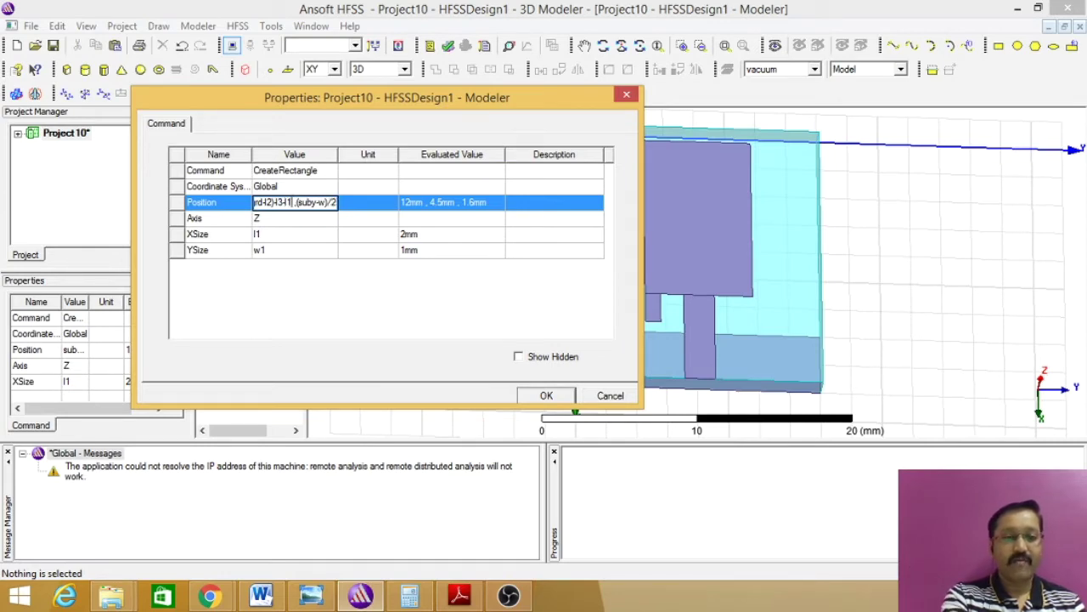
click(540, 398)
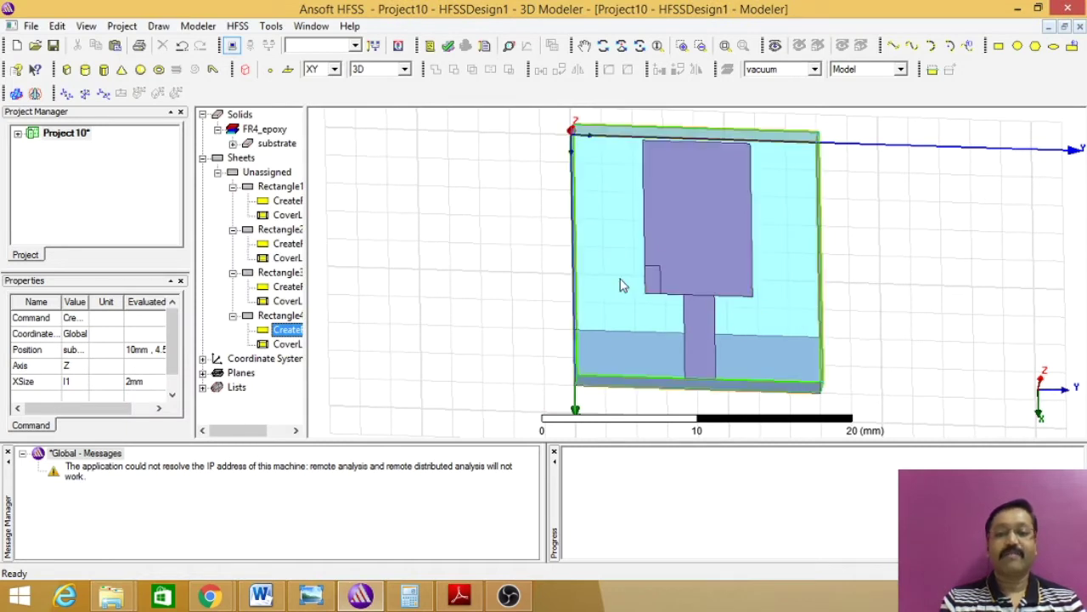
- Widen the model tree to show full names and draw another rectangle, about 5 mm by 4 mm, beside the substrate
click(681, 45)
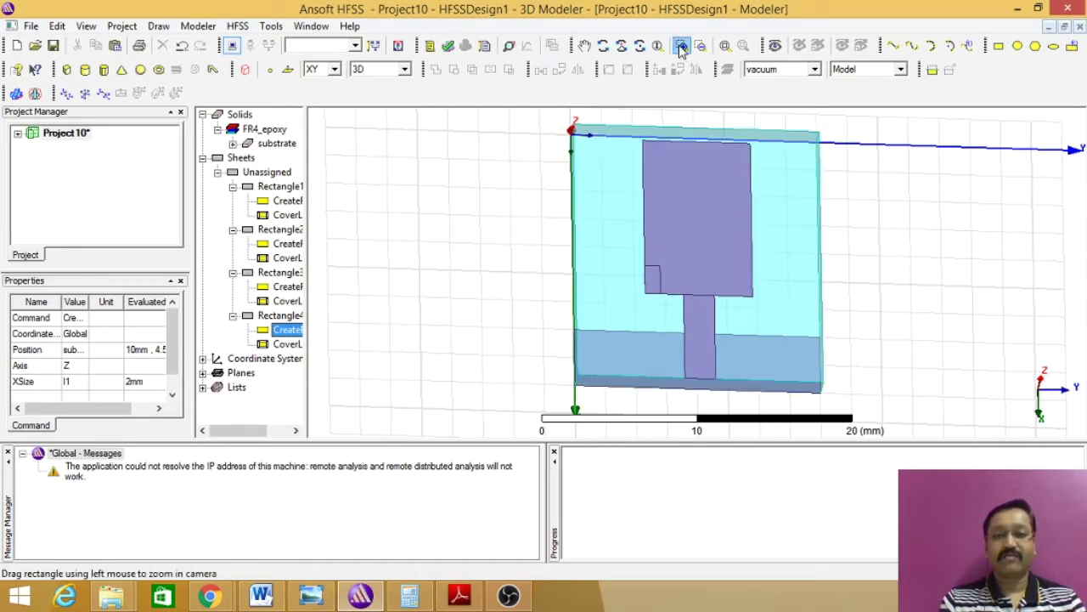
drag(618, 241, 721, 316)
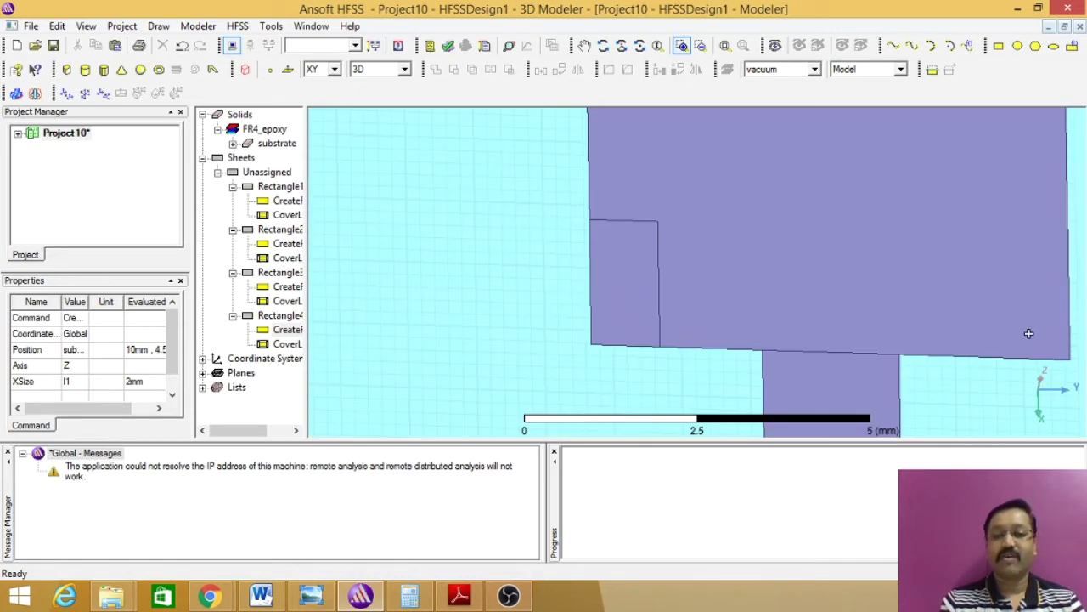
click(266, 397)
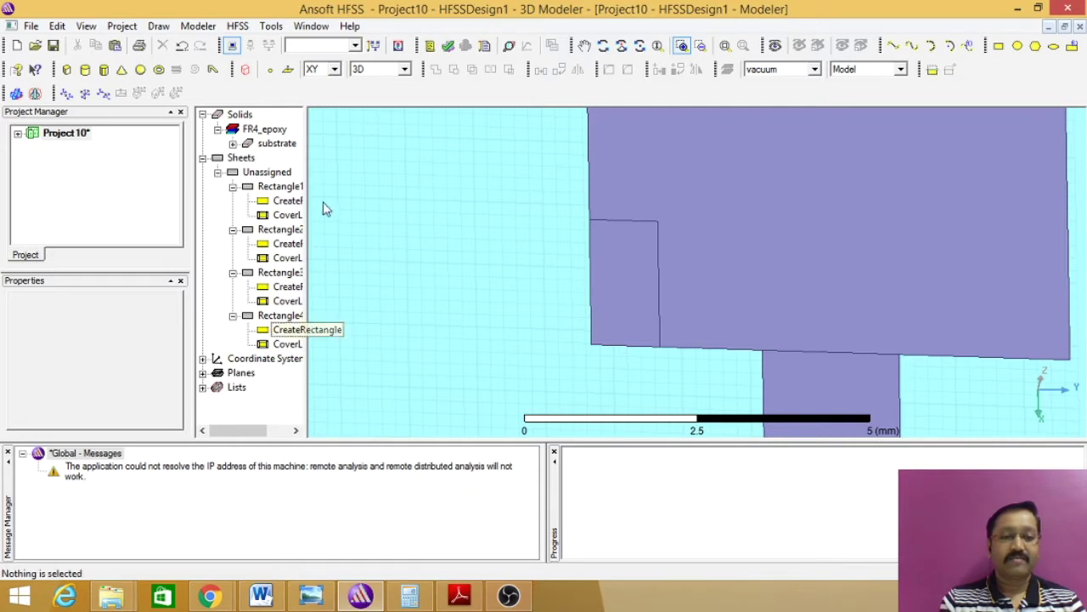
drag(307, 214, 358, 218)
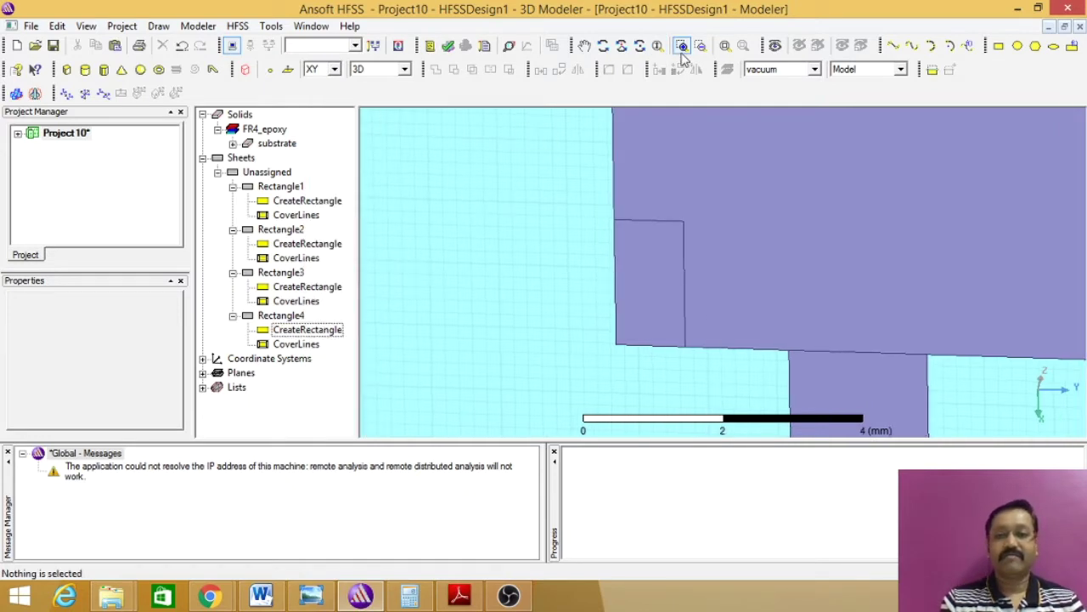
click(723, 46)
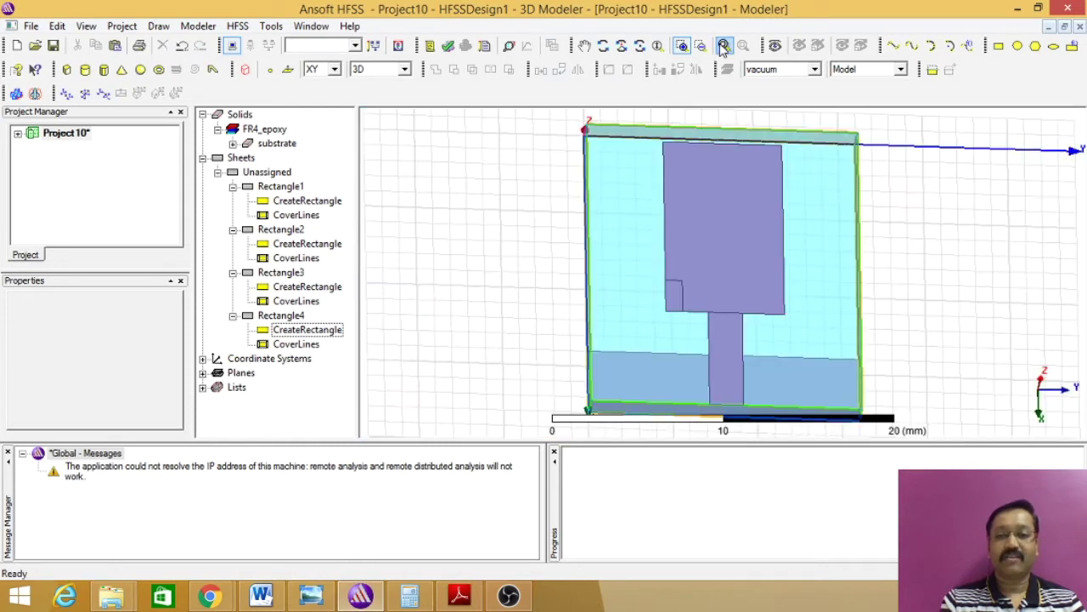
click(999, 45)
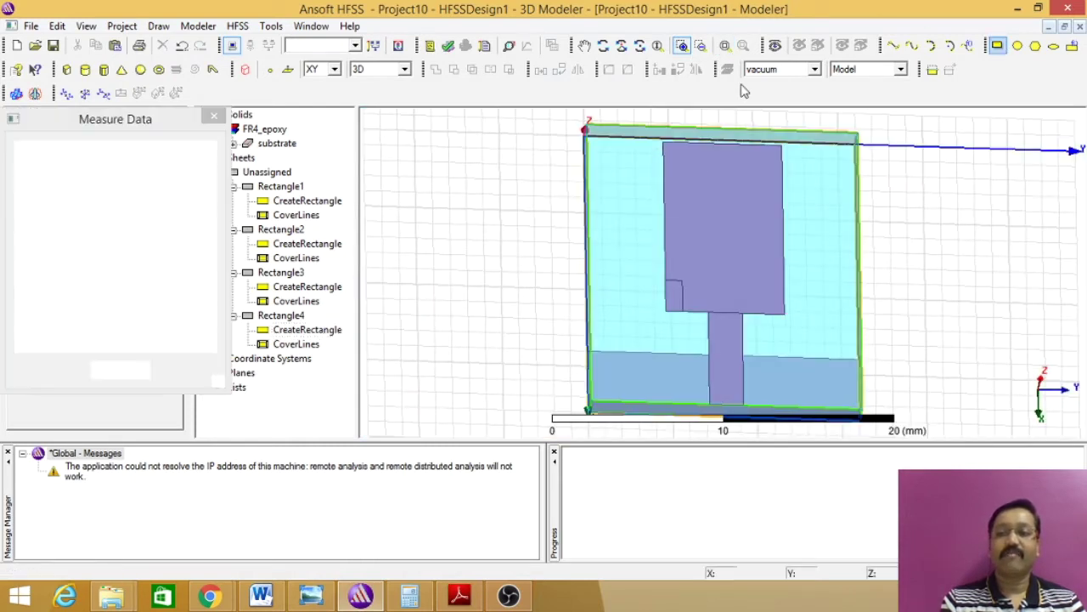
click(415, 161)
click(479, 249)
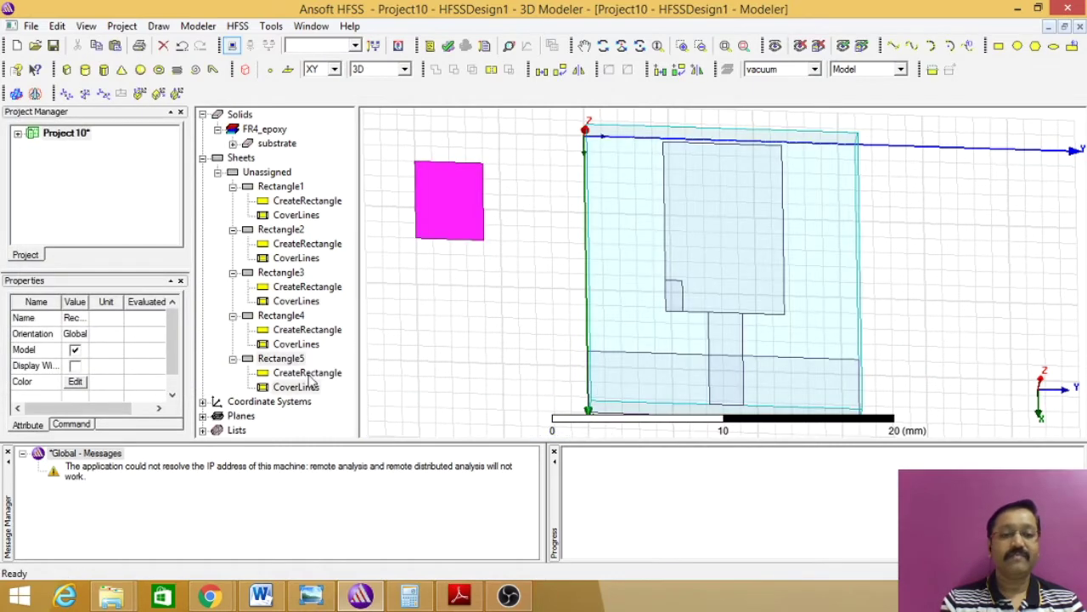
- Set the new rectangle's position to 0,0,0, its X size to l1 and its Y size to w1, and apply the changes
double_click(308, 372)
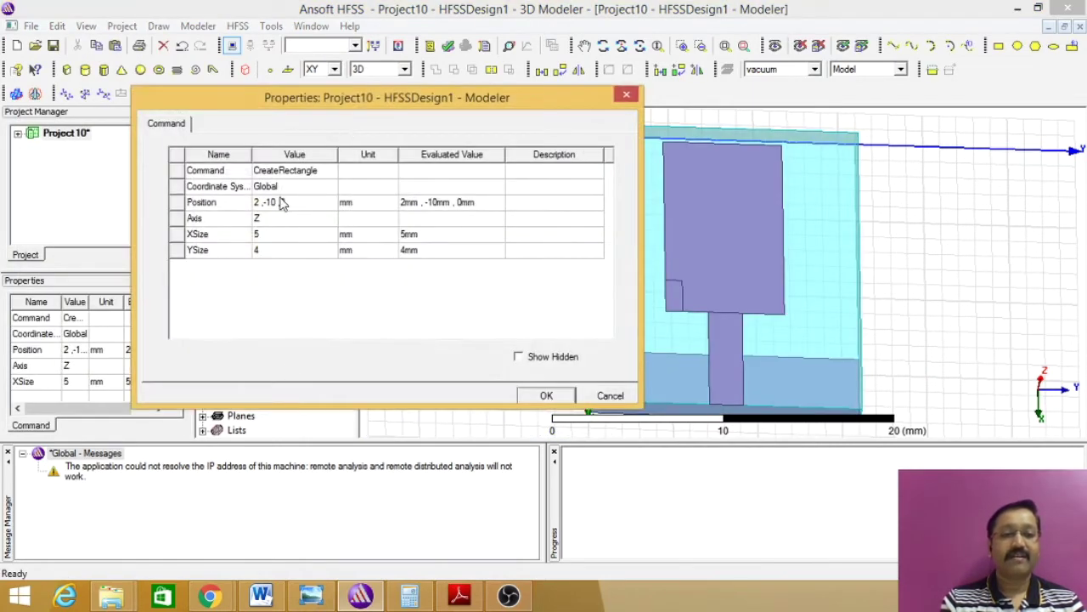
click(283, 204)
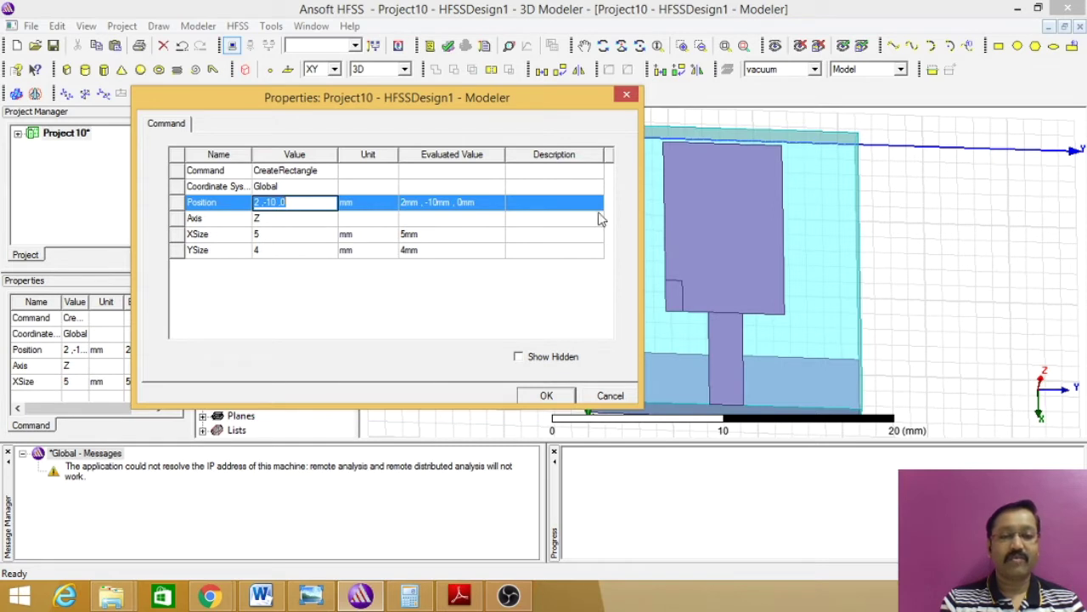
text(0 ,0 ,0)
click(257, 235)
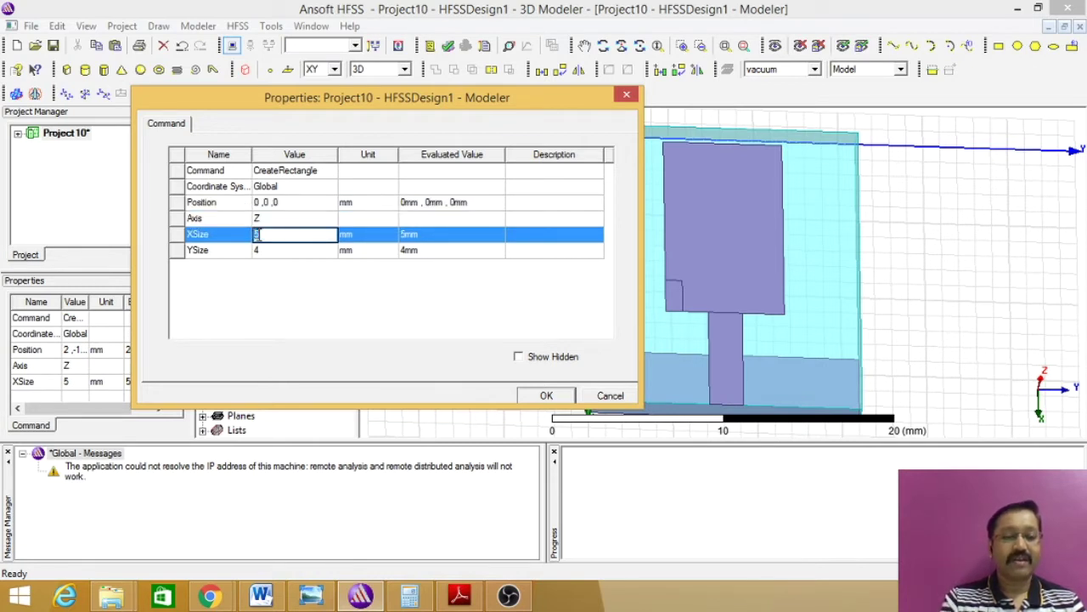
text(l1)
click(266, 250)
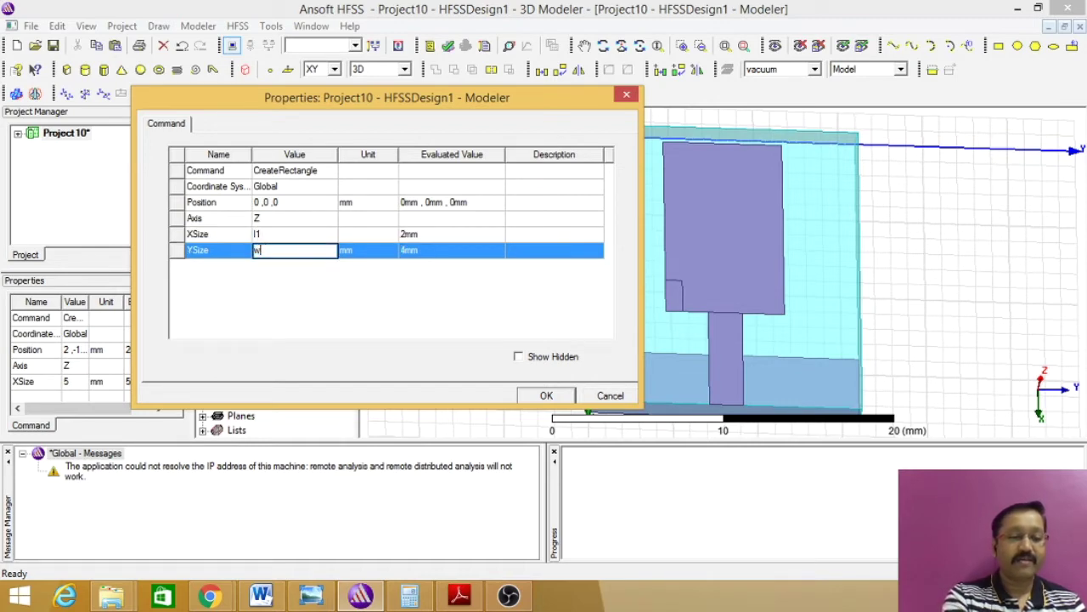
text(w1)
click(540, 393)
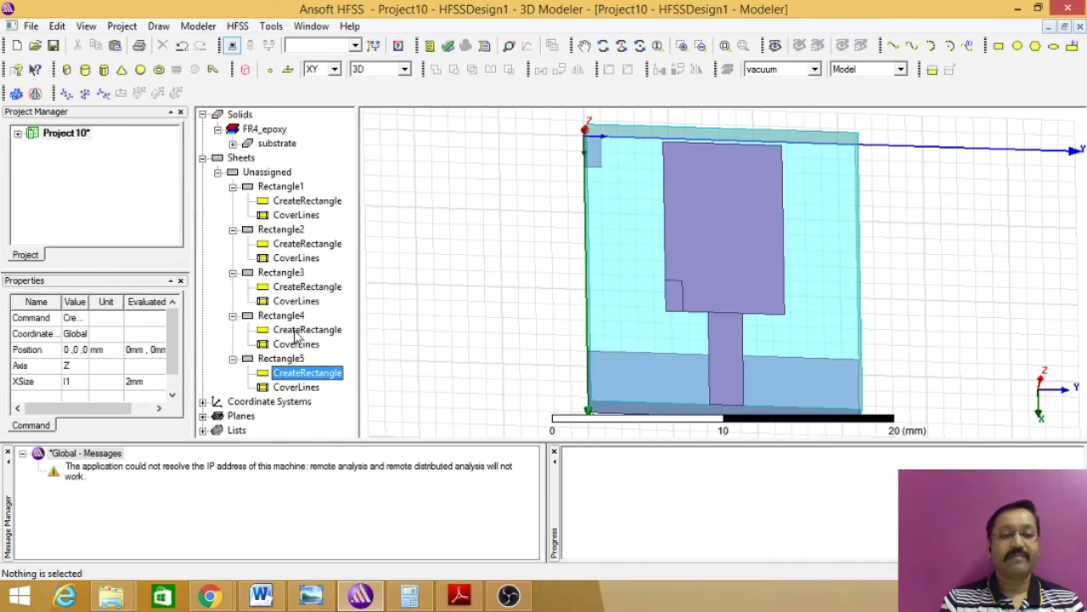
- Copy the complete position expression from the first notch rectangle, Rectangle4, and close its properties
double_click(296, 337)
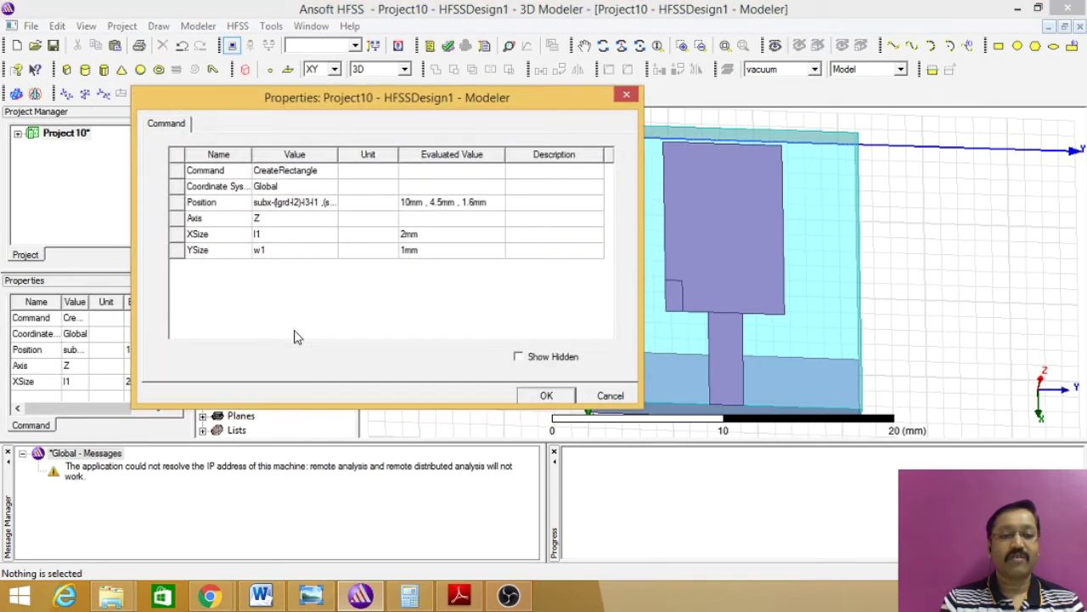
click(309, 204)
click(309, 204)
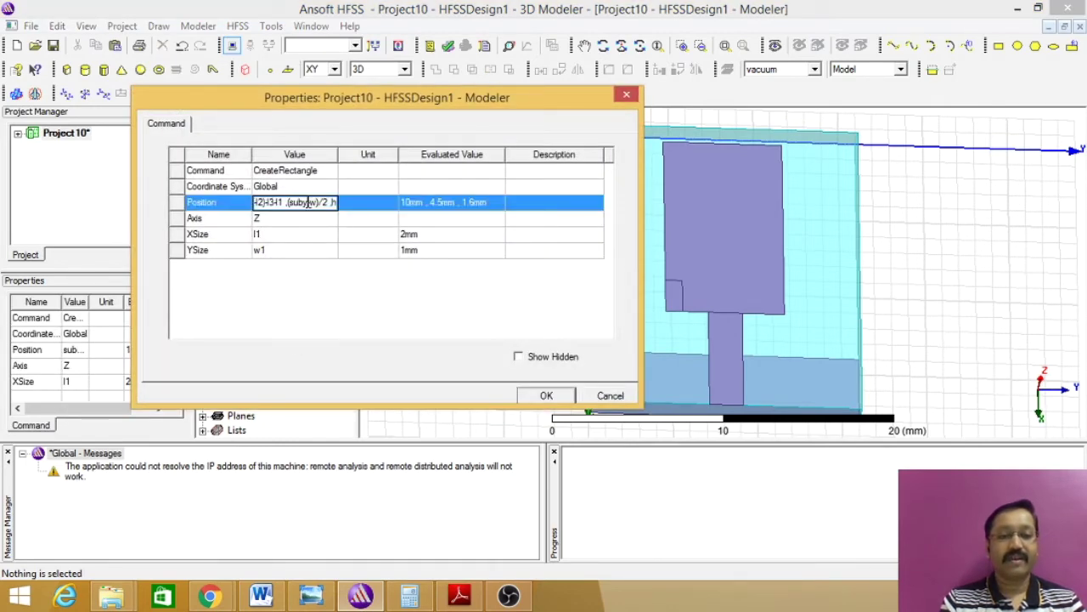
key(Delete)
text(subx-(grd/2))
key(shift+Right)
key(shift+Right)
key(shift+Right)
key(shift+Right)
key(shift+Right)
key(shift+Right)
key(shift+Right)
key(shift+Right)
key(shift+Right)
key(shift+Right)
key(shift+Right)
key(shift+Right)
key(shift+Right)
key(shift+Right)
key(shift+Right)
key(shift+Right)
key(shift+Right)
key(shift+Right)
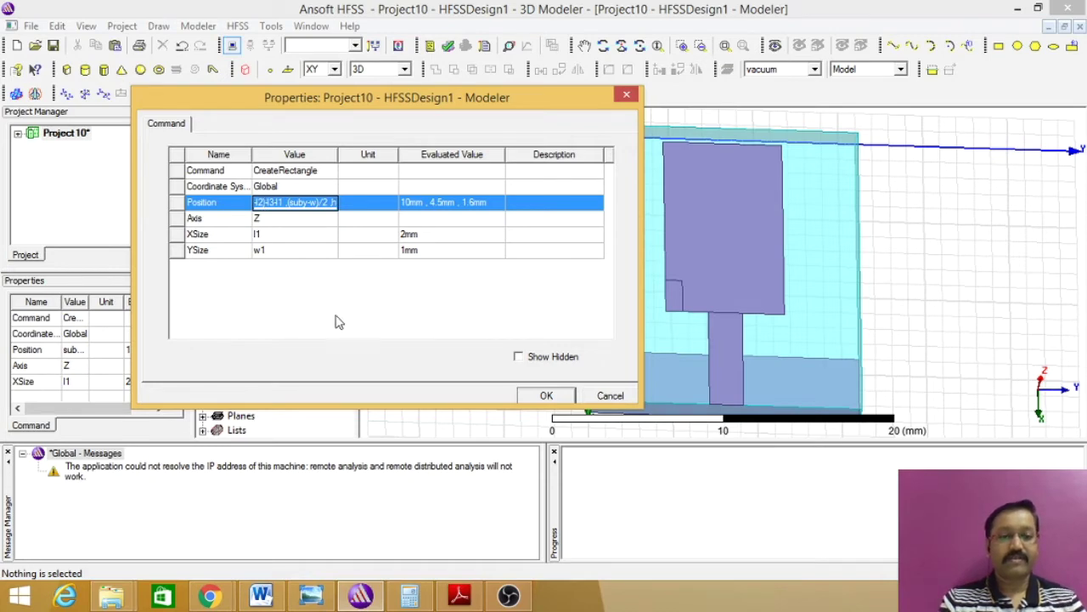
click(548, 397)
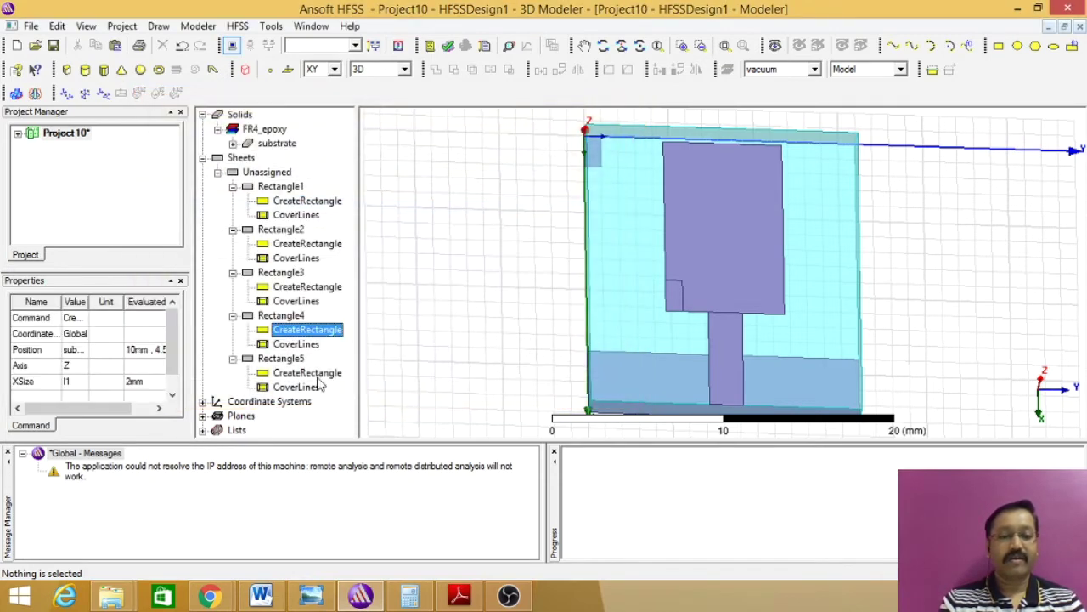
- Paste the copied expression as Rectangle5's position, apply it, and select Rectangle5 in the model
double_click(294, 372)
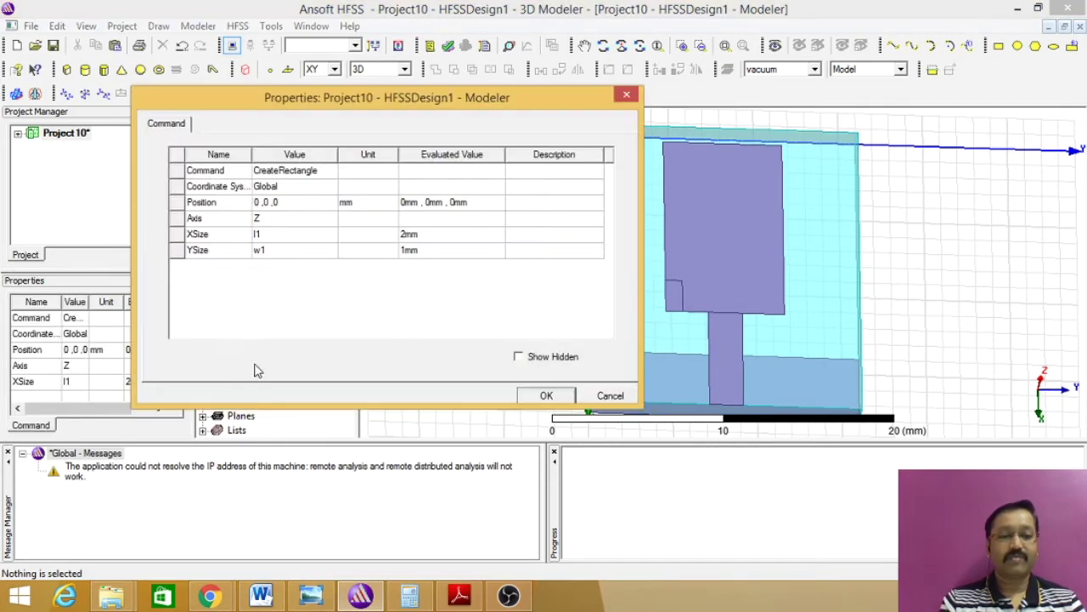
click(265, 202)
key(ctrl+v)
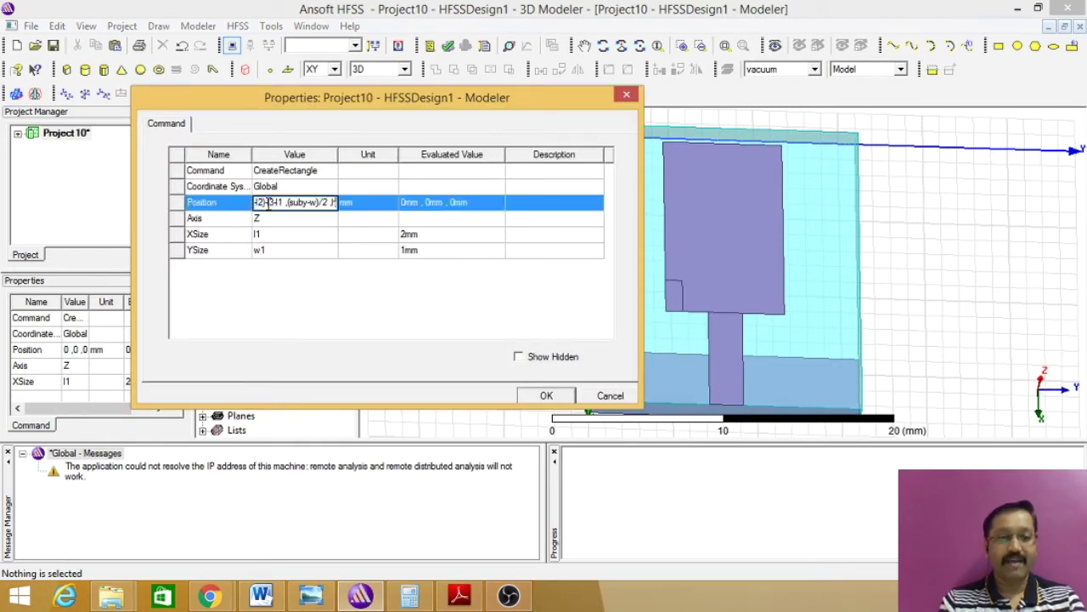
click(546, 396)
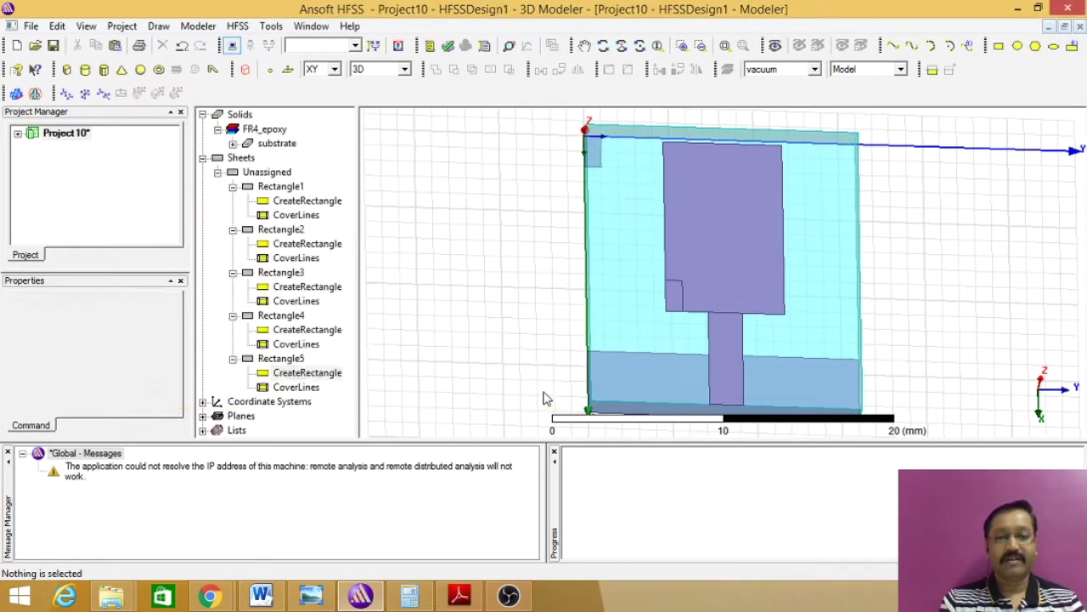
click(281, 358)
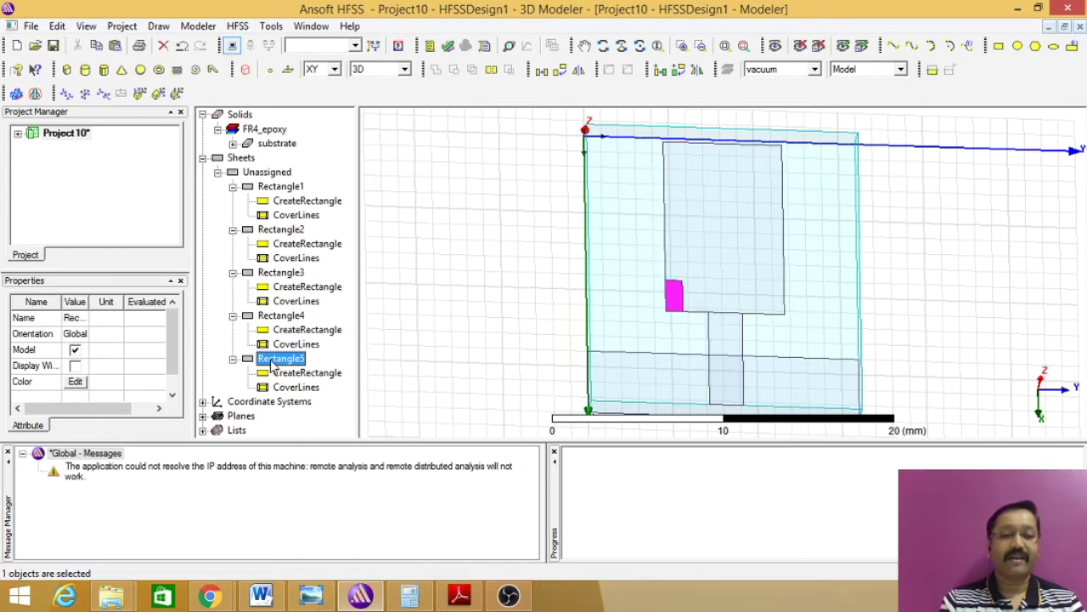
- Extend the Y term of Rectangle5's position expression to (suby-w)/2+w and apply the change
double_click(309, 373)
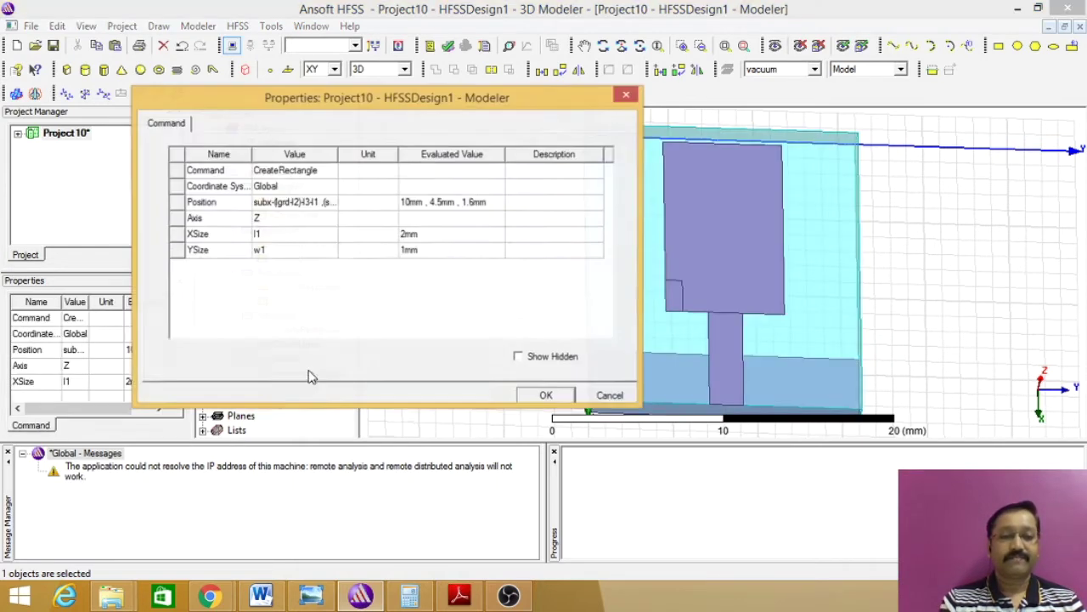
click(322, 203)
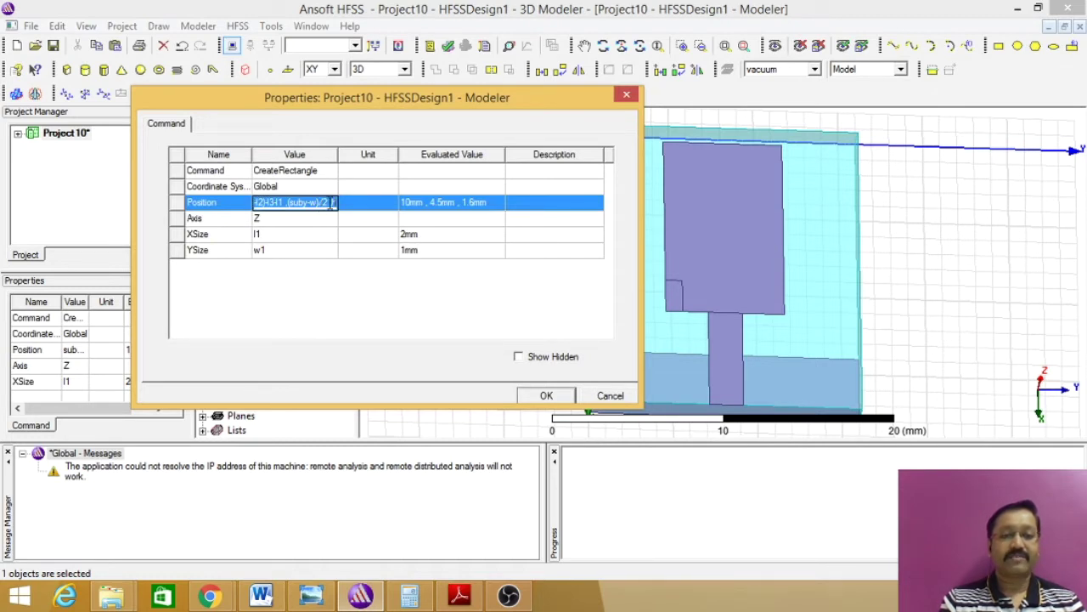
click(331, 202)
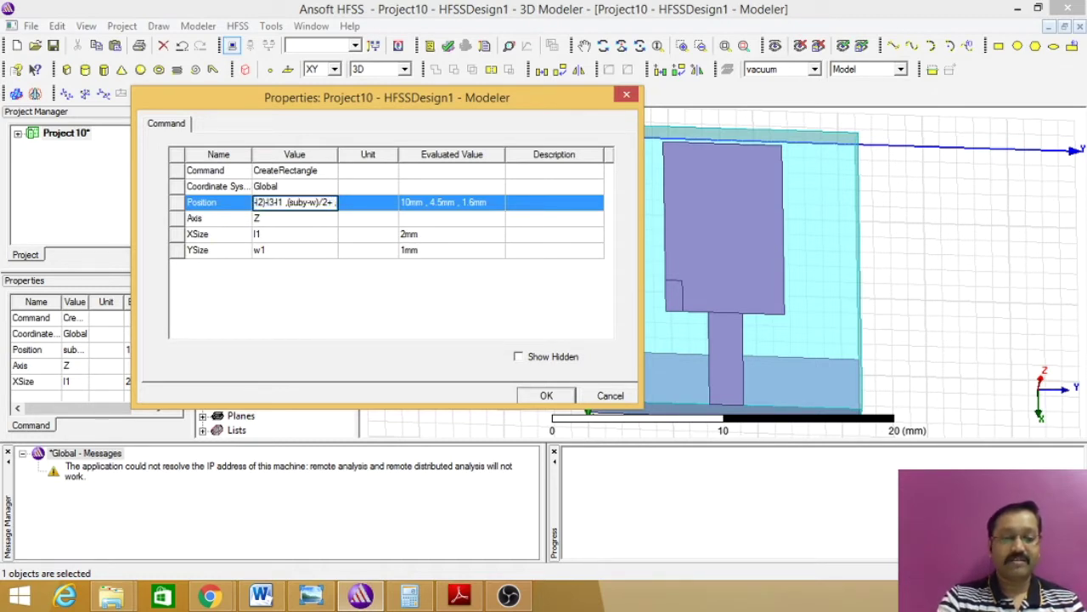
text(w)
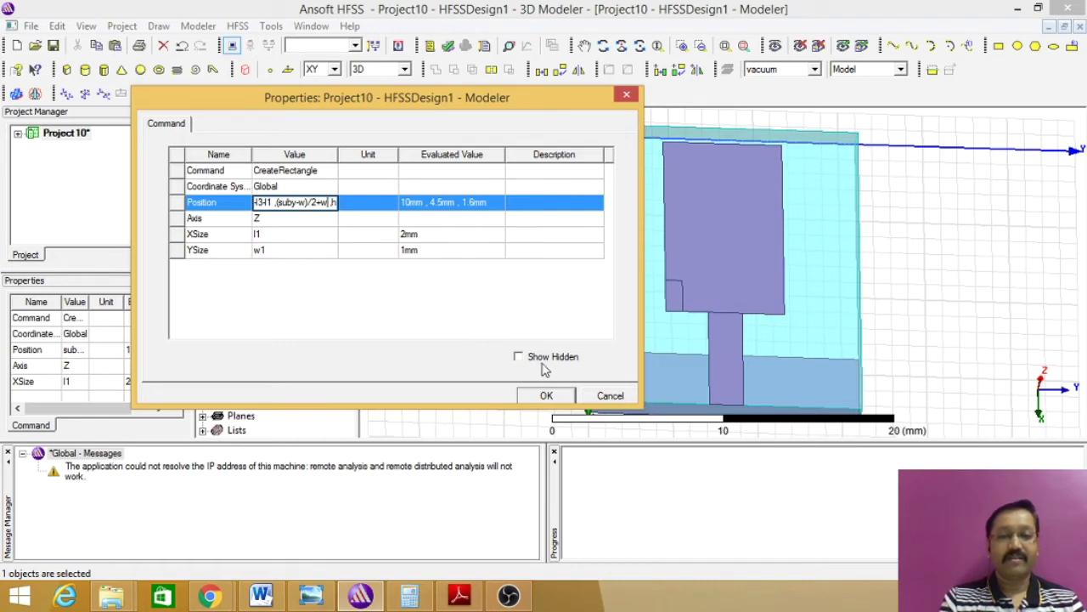
click(547, 397)
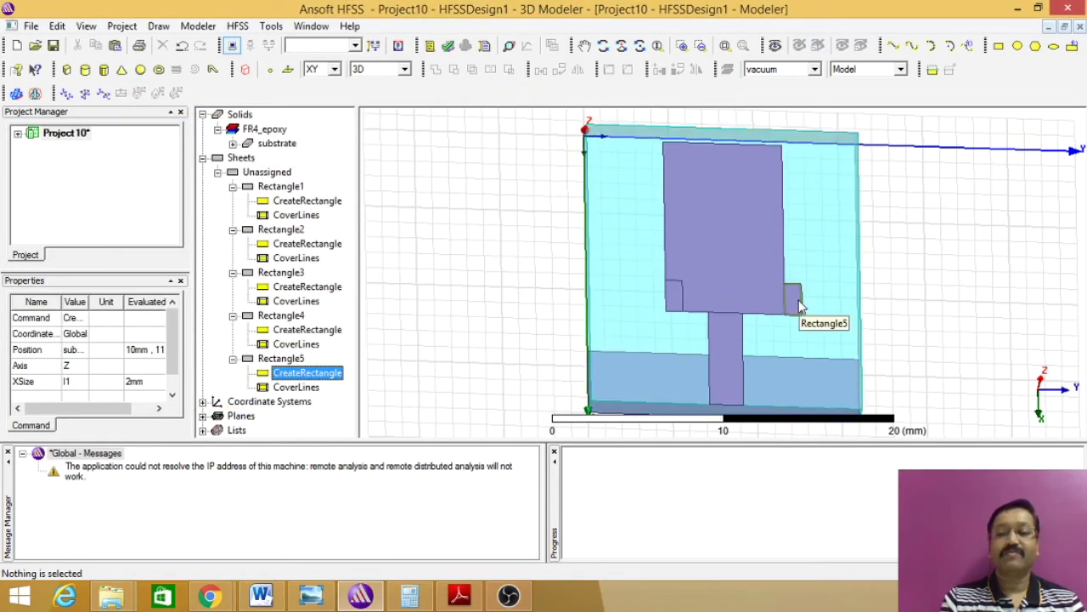
- Change the Y term of Rectangle5's position to (suby-w)/2+w-w1, apply it, and clear the selection
double_click(293, 378)
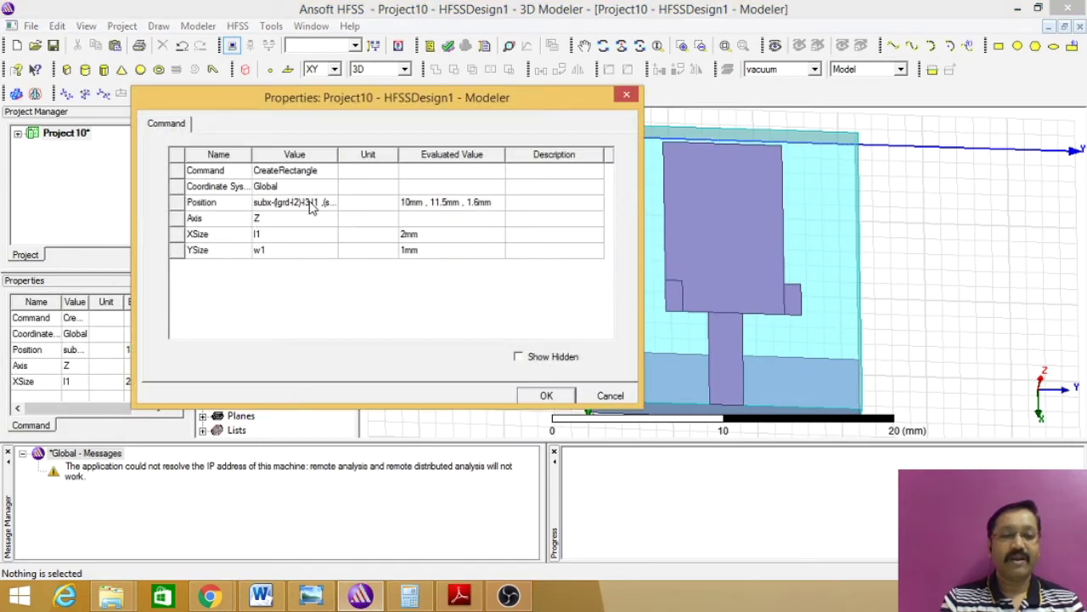
click(311, 204)
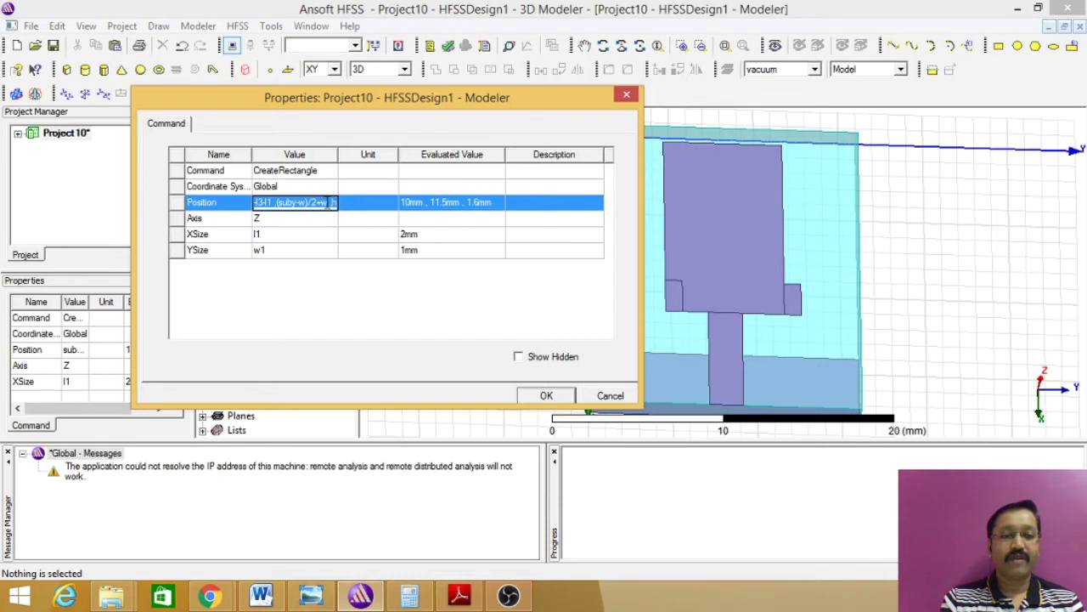
click(330, 204)
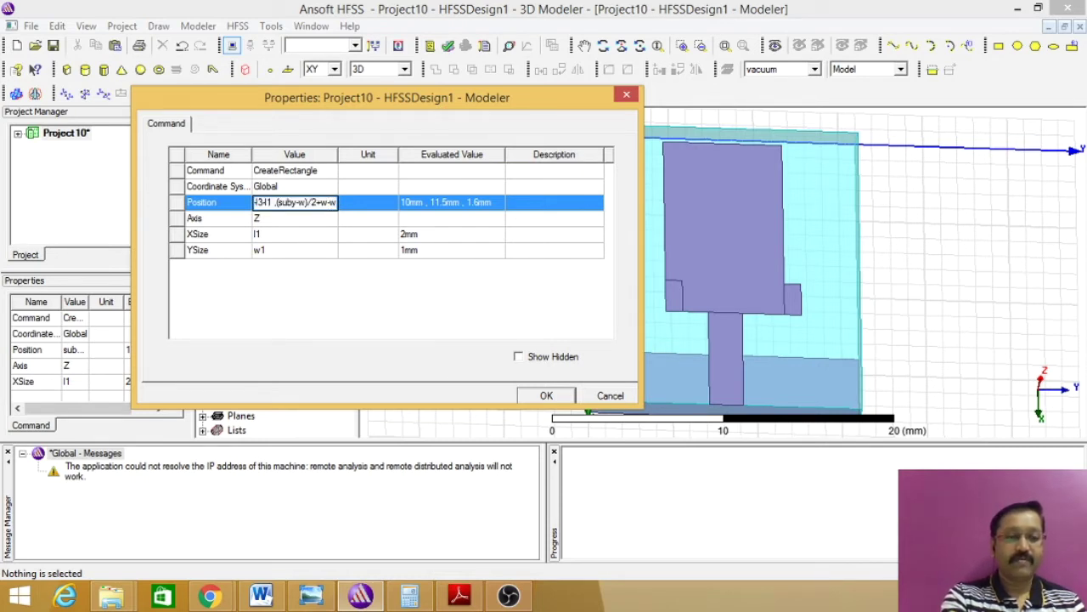
key(Right)
key(Right)
key(Right)
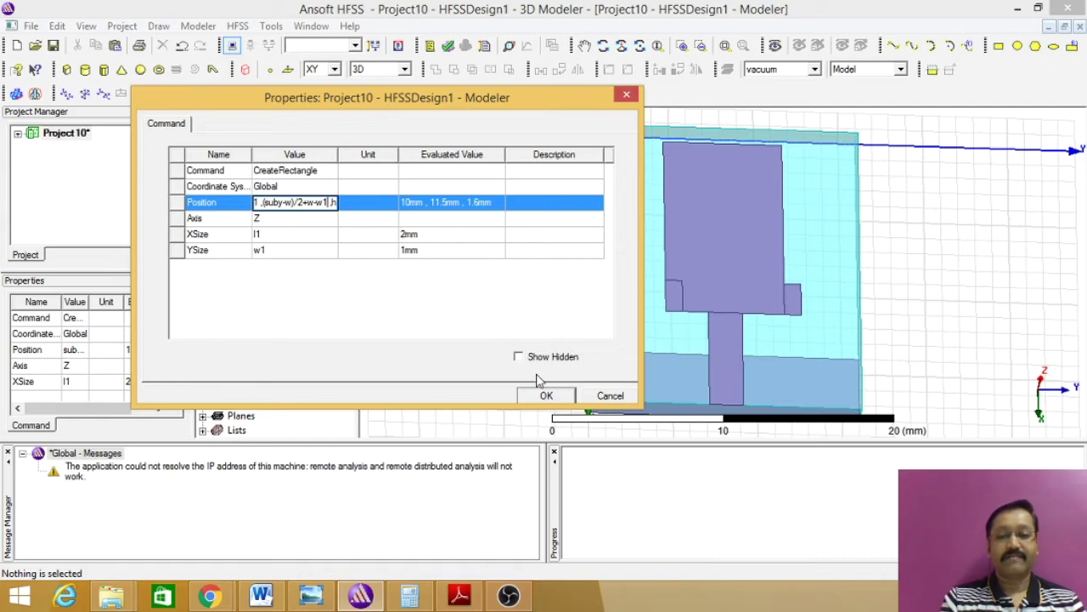
click(544, 398)
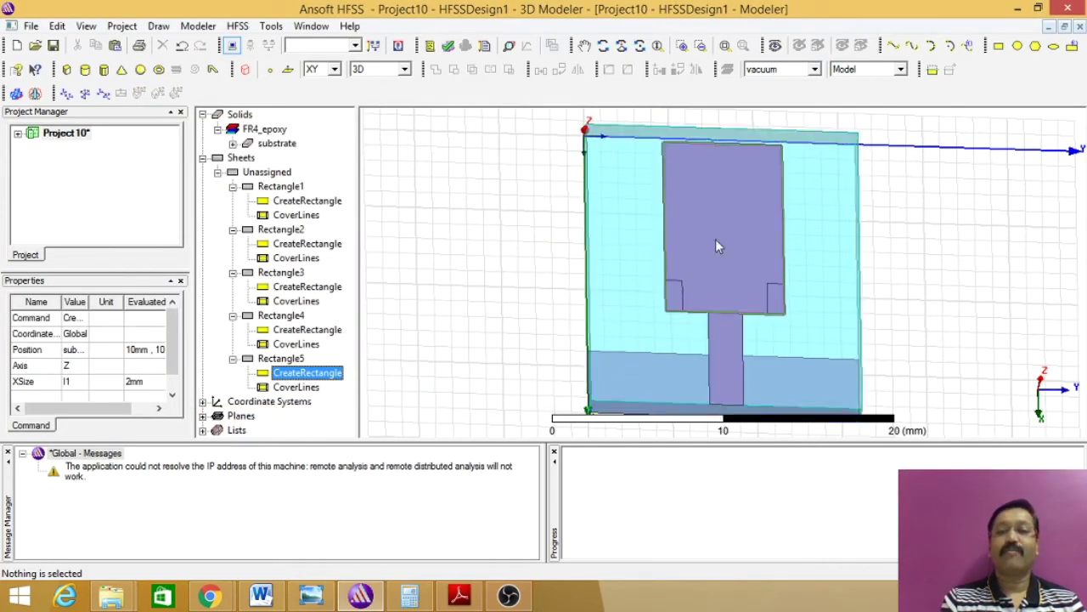
click(478, 318)
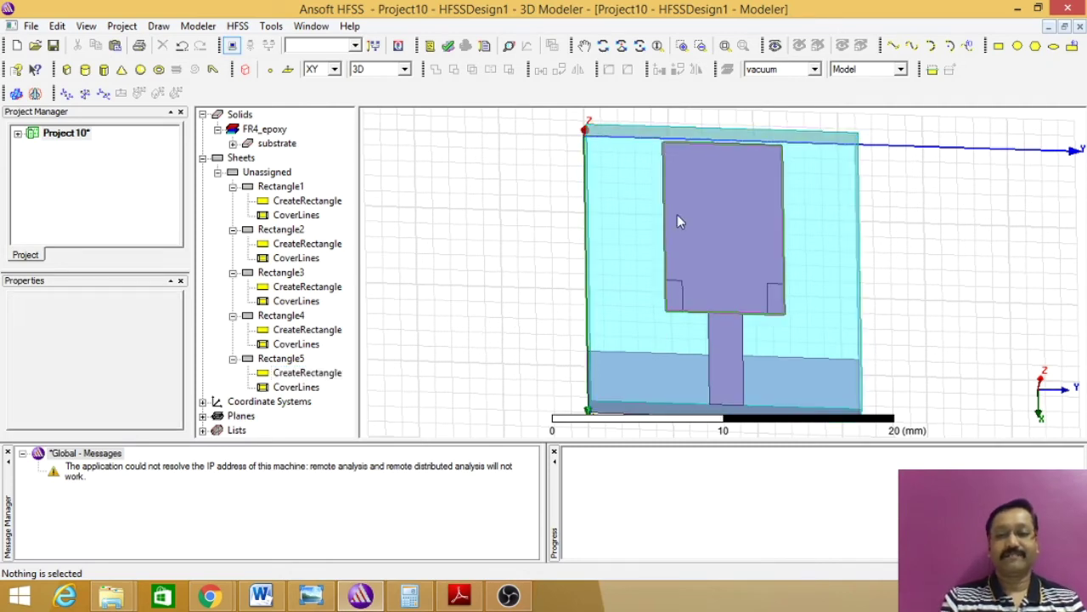
- Subtract the first notch, Rectangle4, from the patch, Rectangle2, without cloning the tool object
click(602, 45)
drag(620, 286, 646, 236)
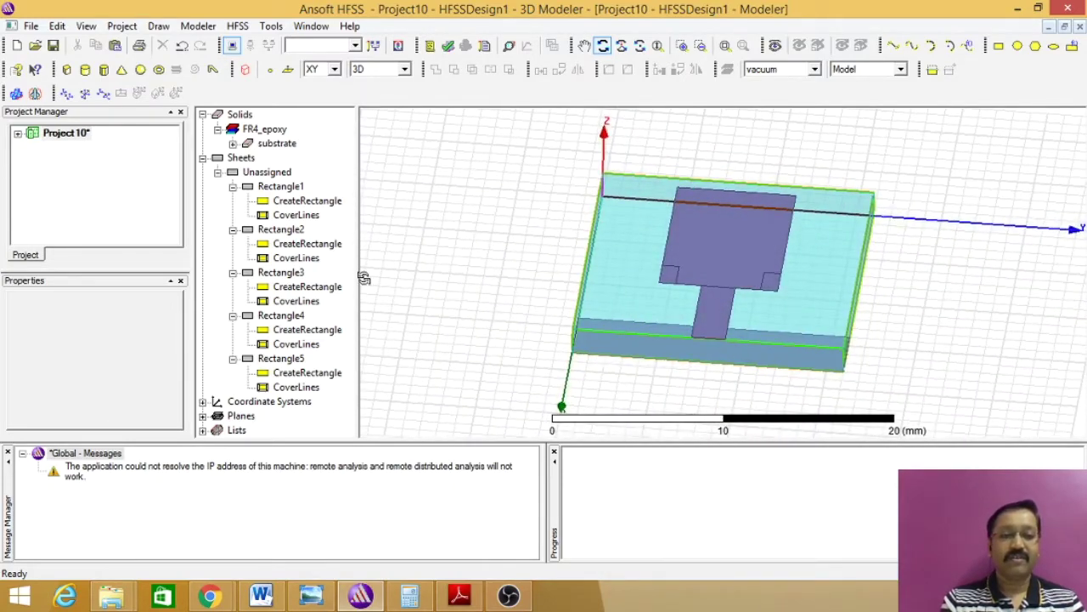
click(280, 229)
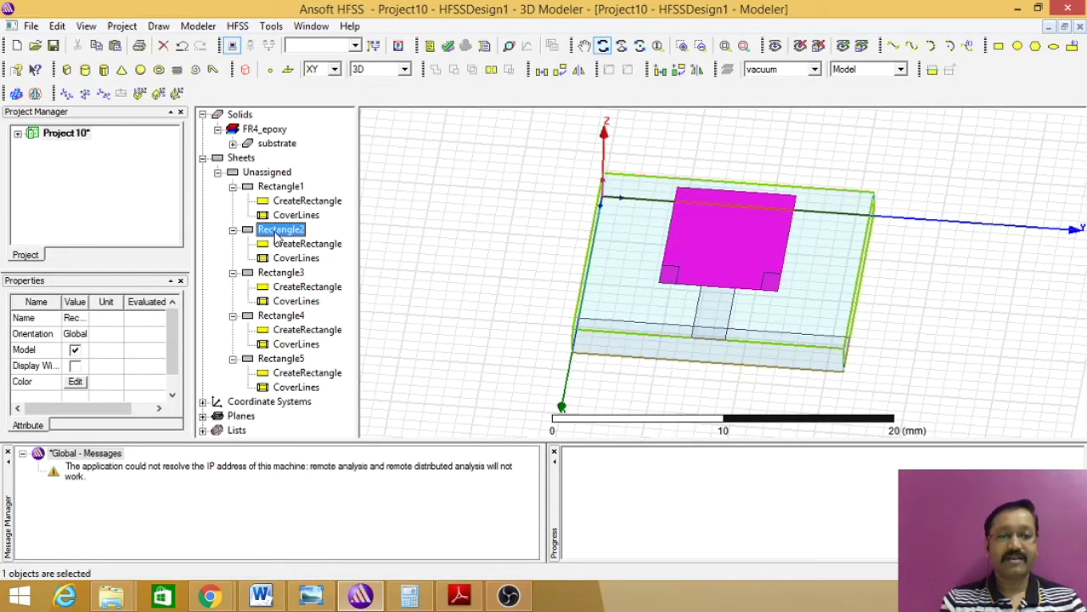
click(293, 315)
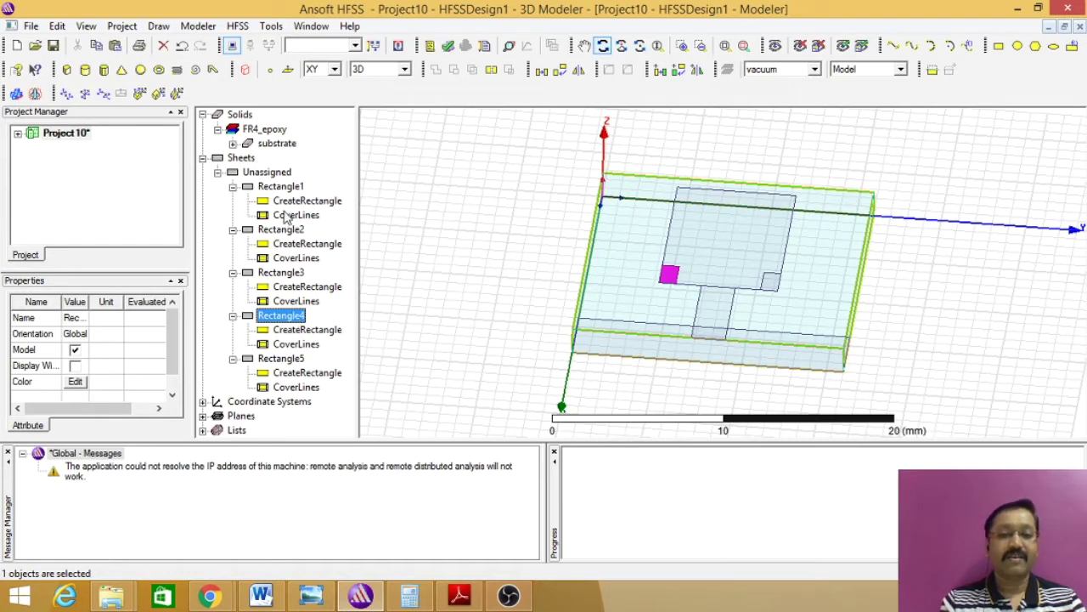
click(285, 230)
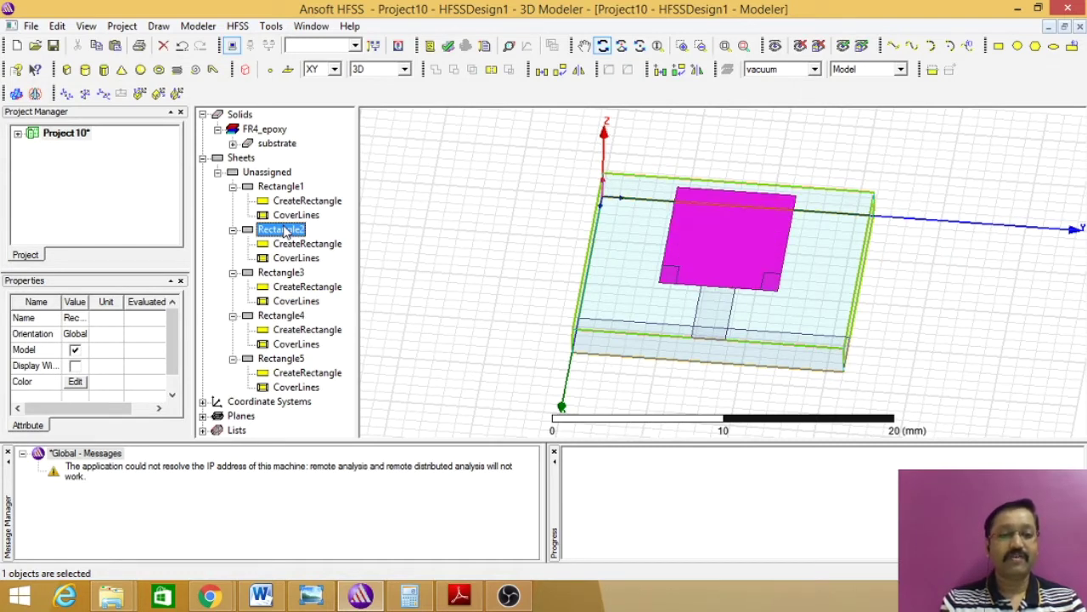
ctrl+click(287, 317)
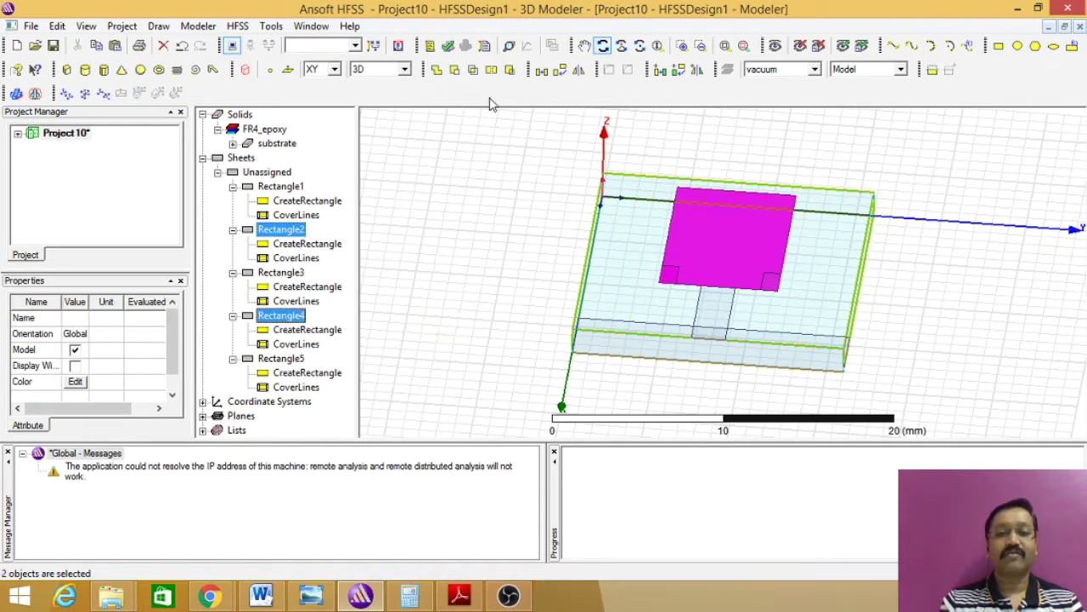
click(454, 71)
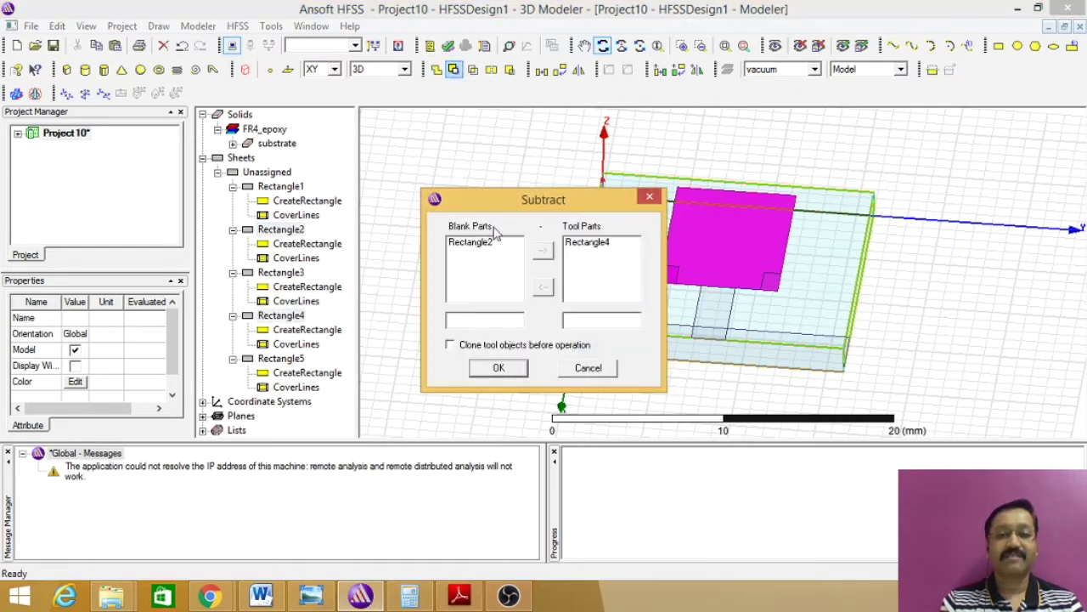
click(500, 369)
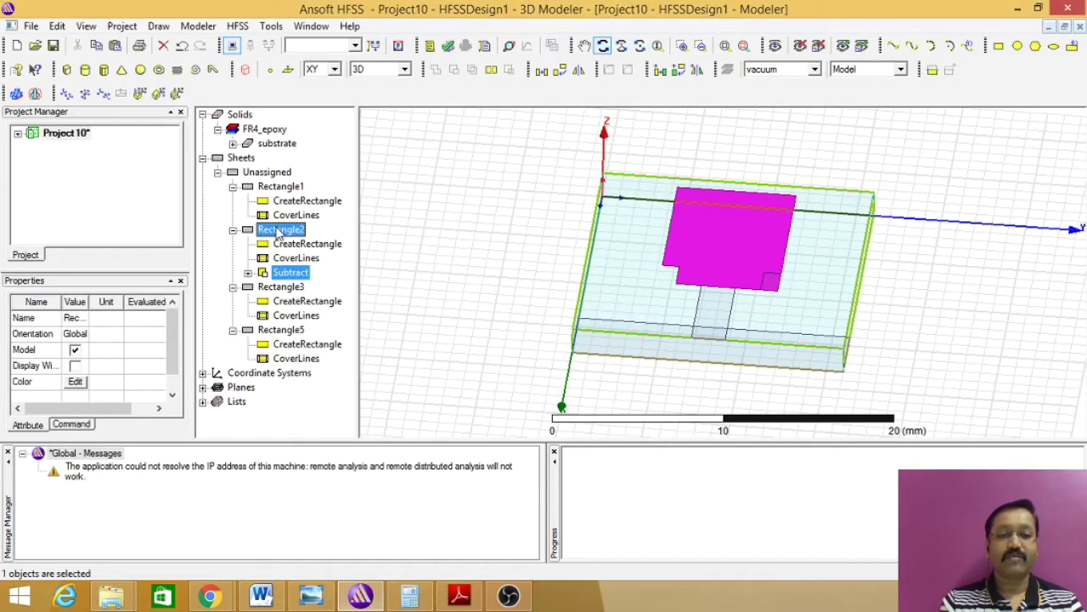
- Subtract the second notch, Rectangle5, from the patch, Rectangle2, without cloning the tool object
click(437, 234)
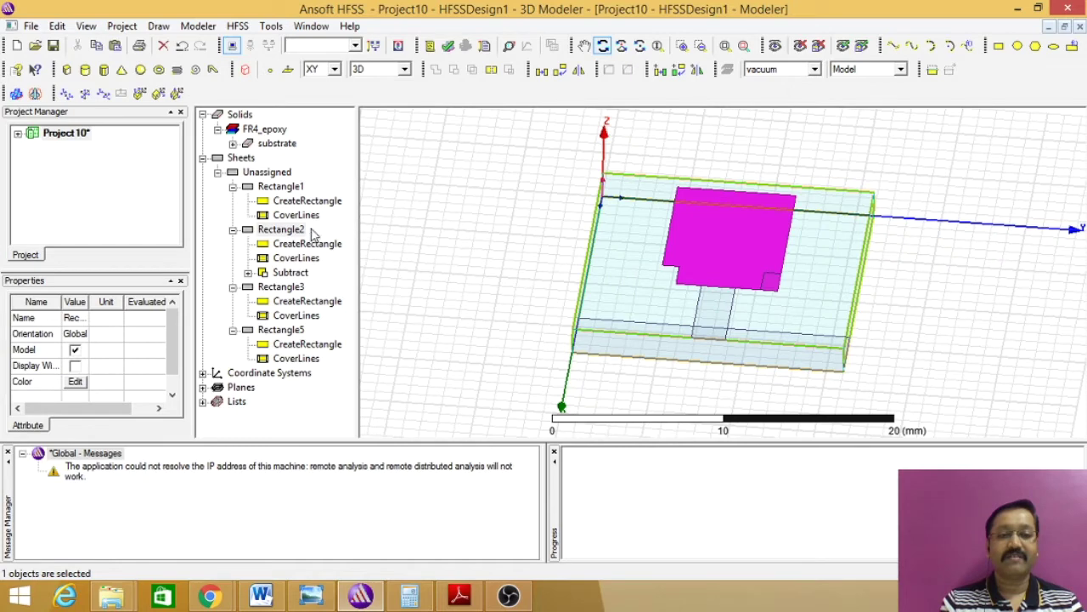
click(340, 163)
click(289, 231)
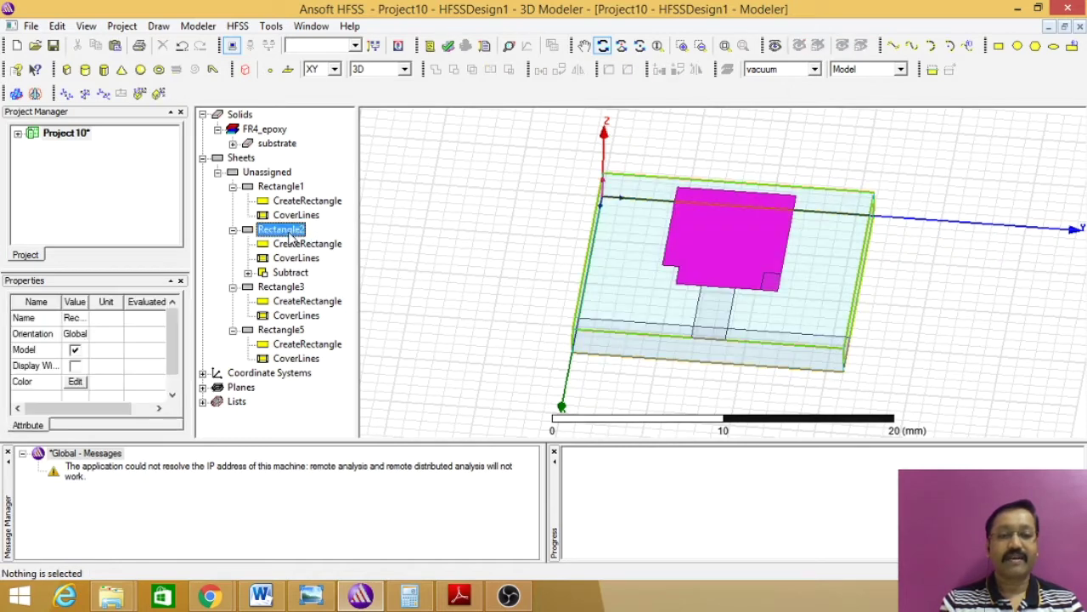
click(288, 330)
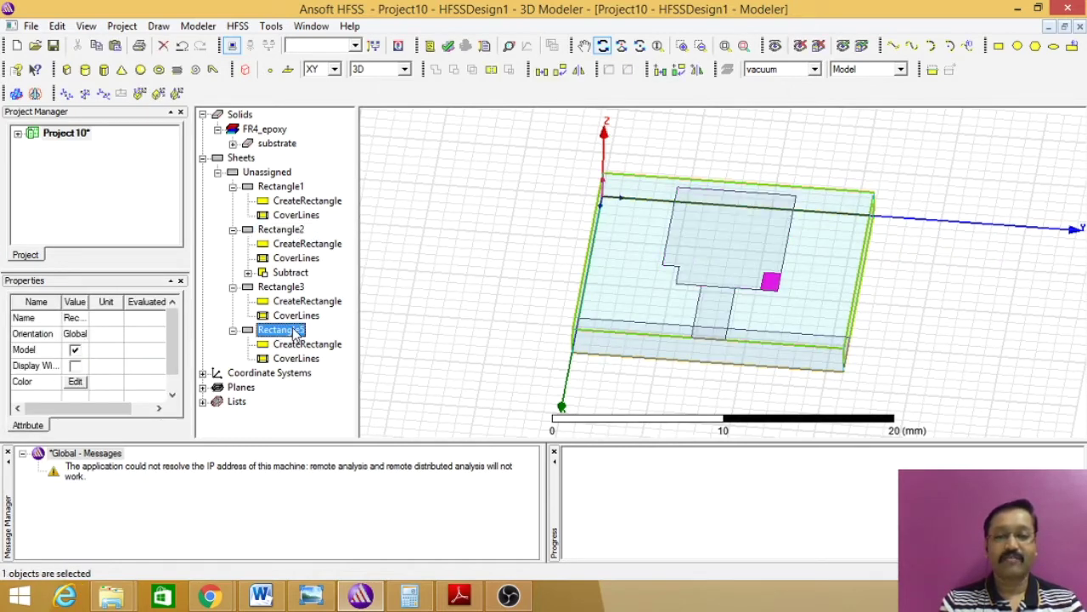
click(295, 233)
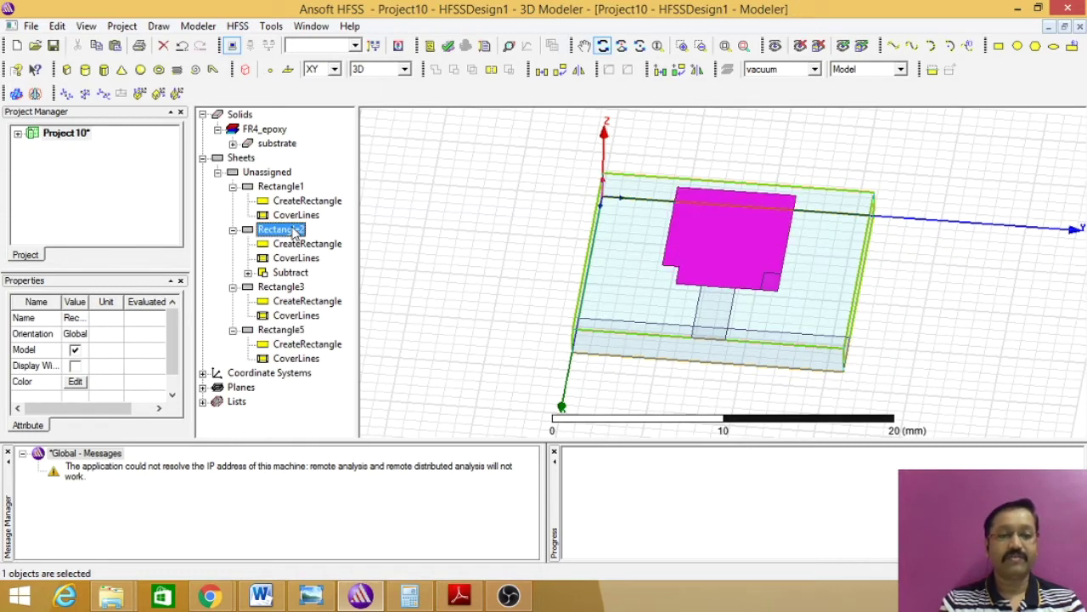
ctrl+click(285, 332)
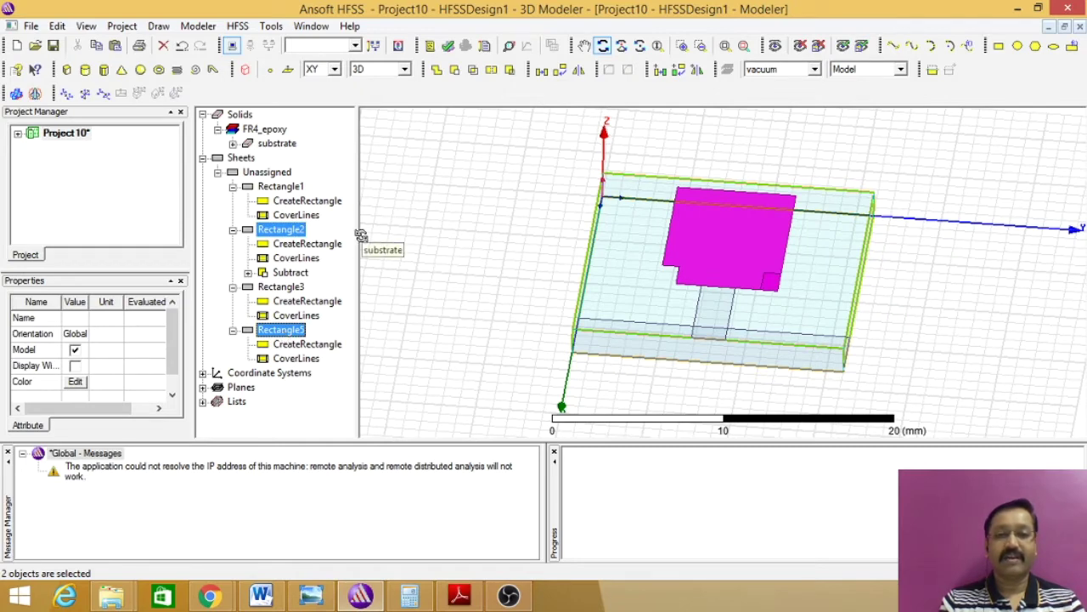
click(454, 70)
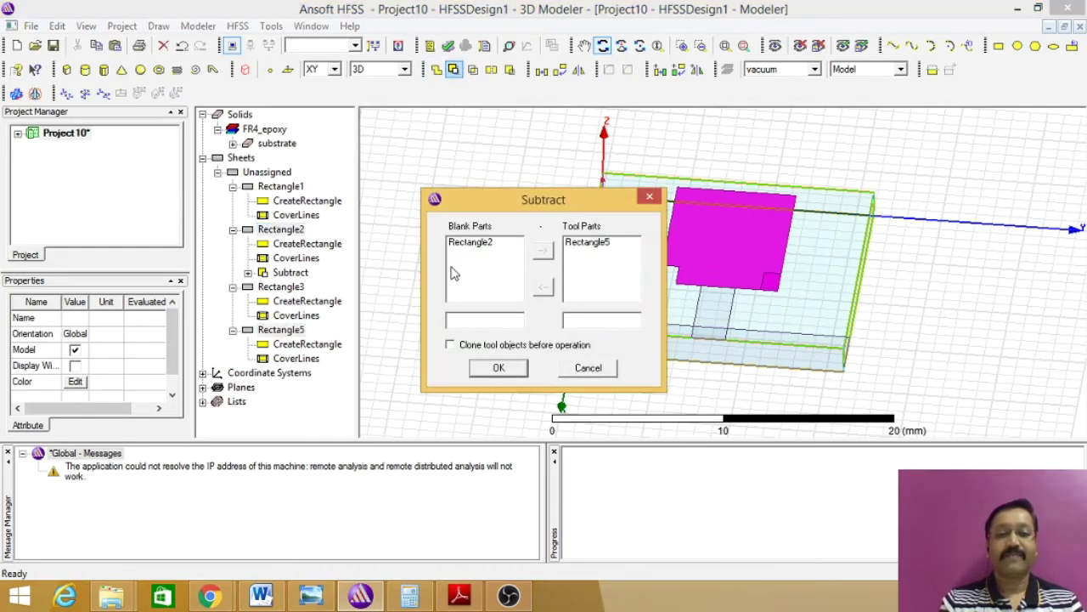
click(499, 371)
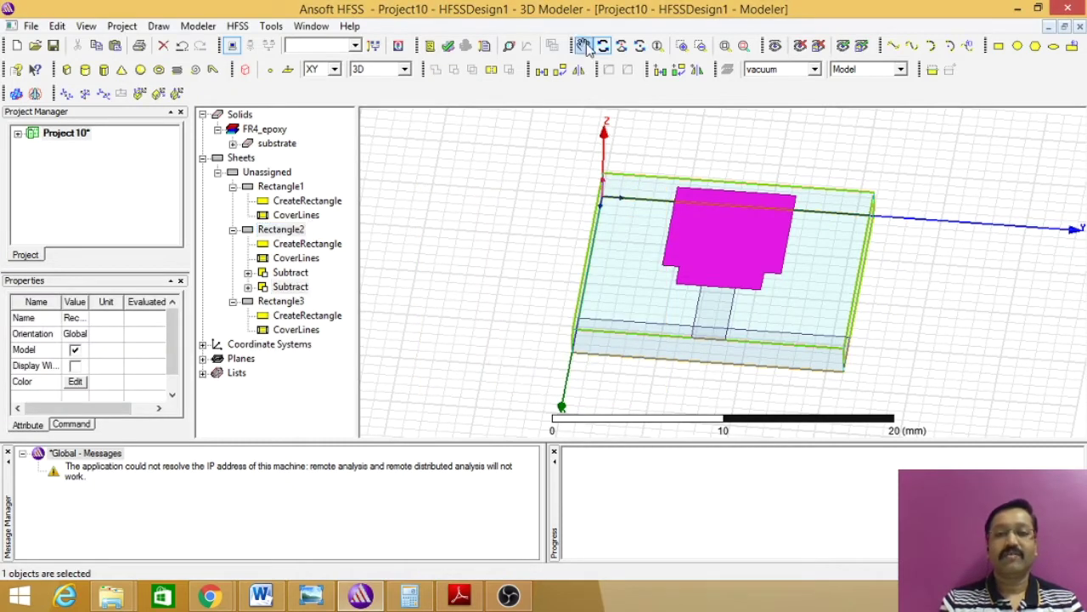
- Add the feed line, Rectangle3, to the selection of the notched patch, Rectangle2
click(619, 182)
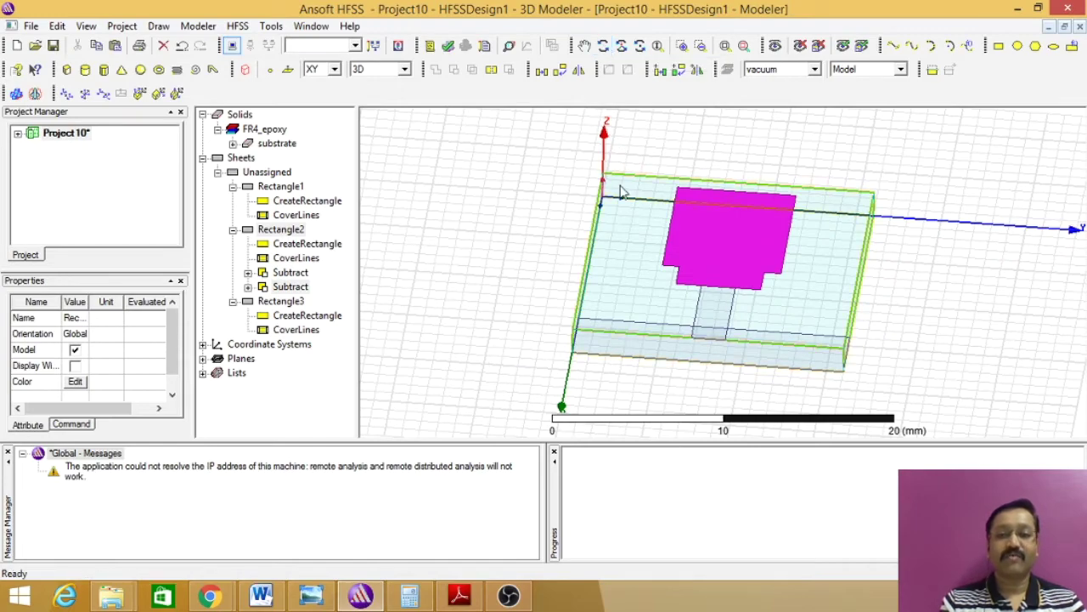
click(603, 46)
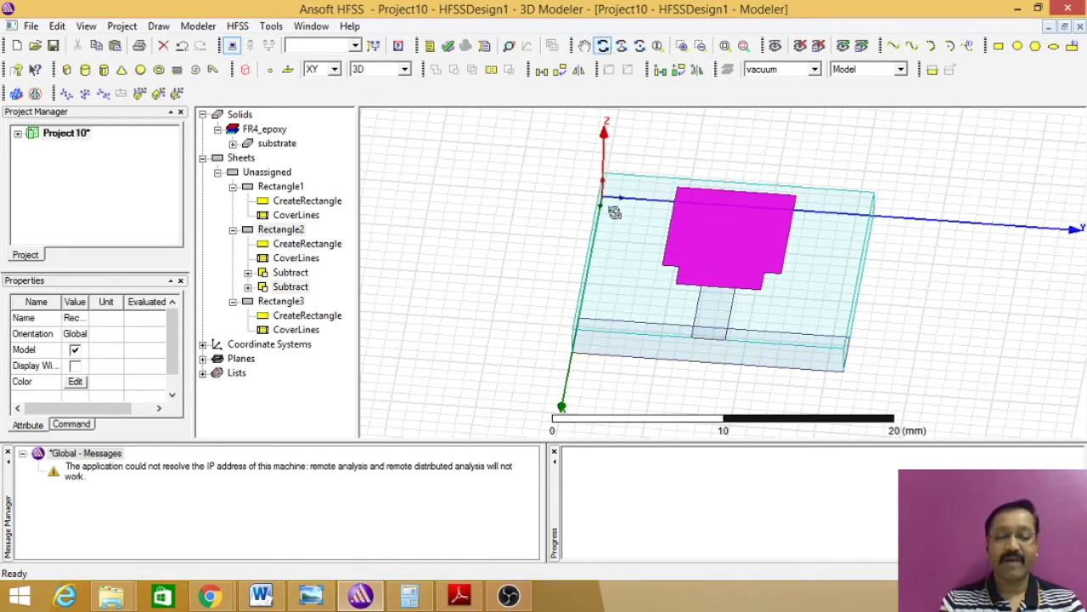
drag(631, 266, 680, 349)
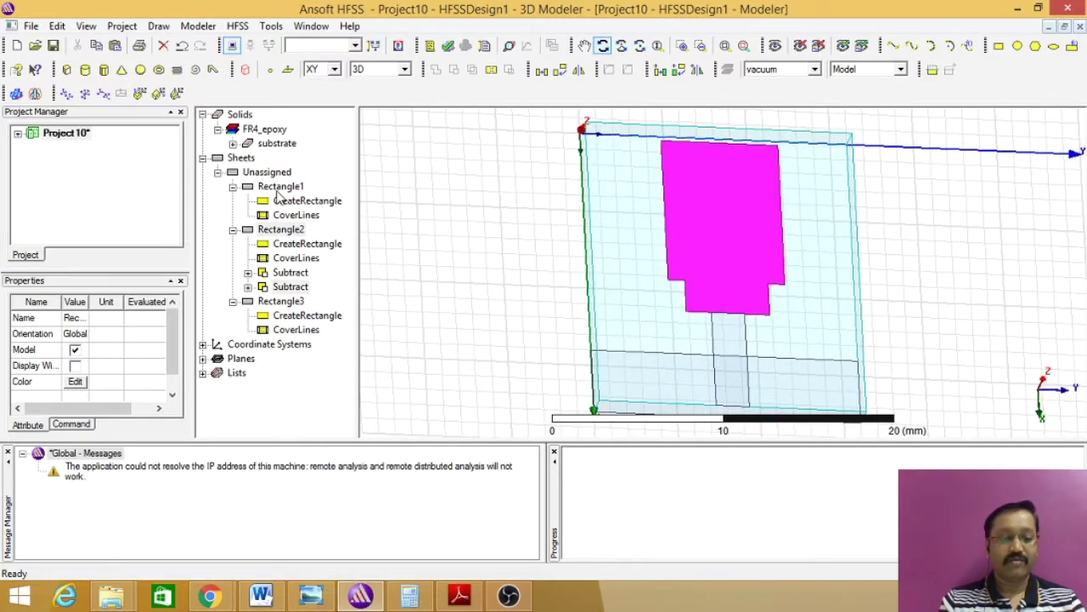
ctrl+click(290, 304)
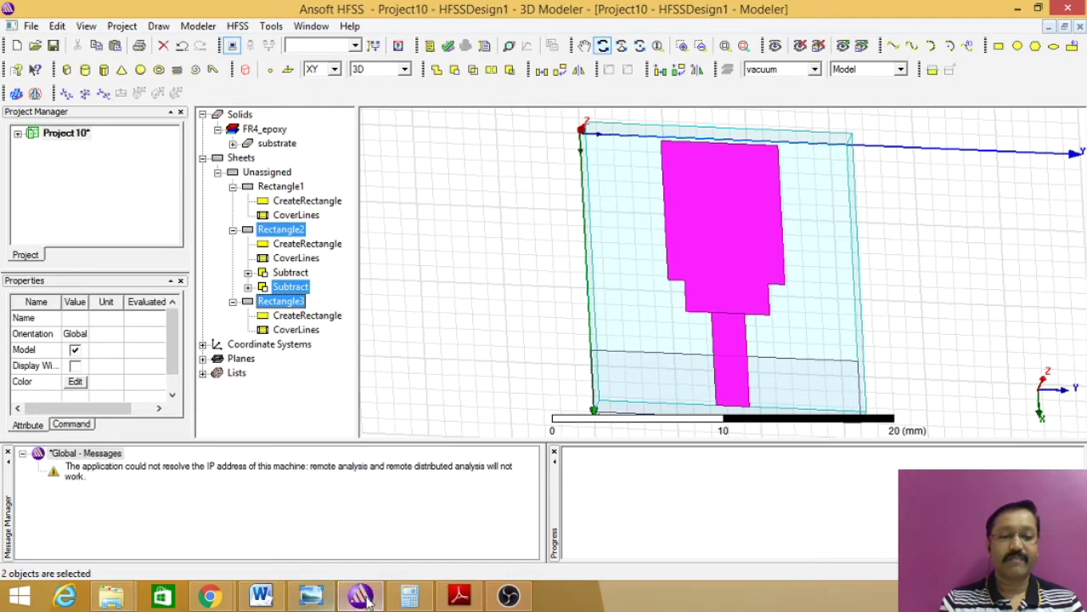
- Switch to the antenna paper in Adobe Reader, examine the Fig. 1 antenna configuration, and return to HFSS
click(458, 597)
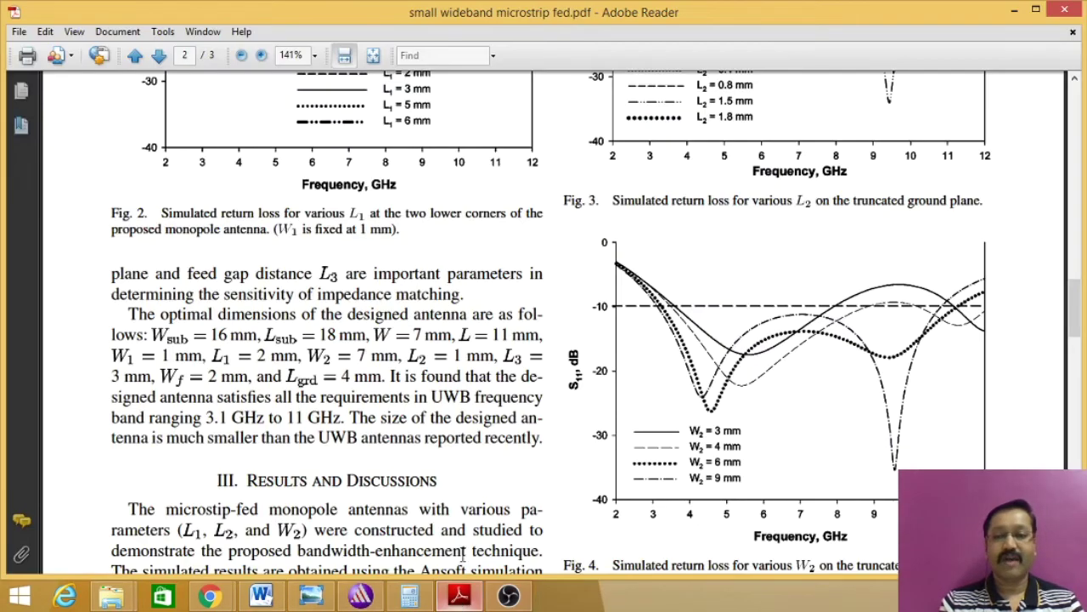
drag(1077, 311, 1072, 140)
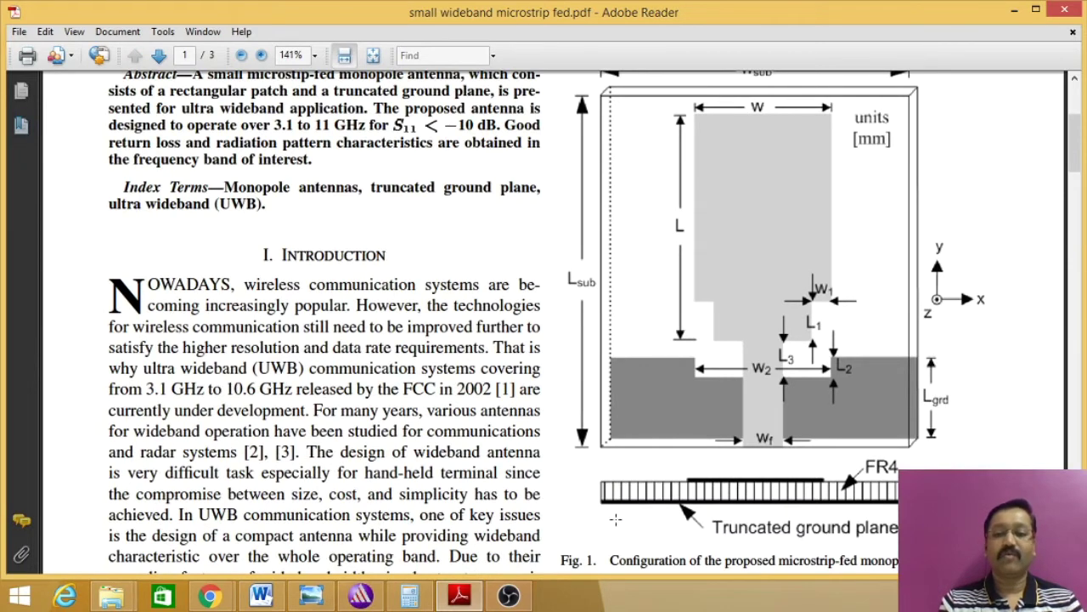
click(361, 596)
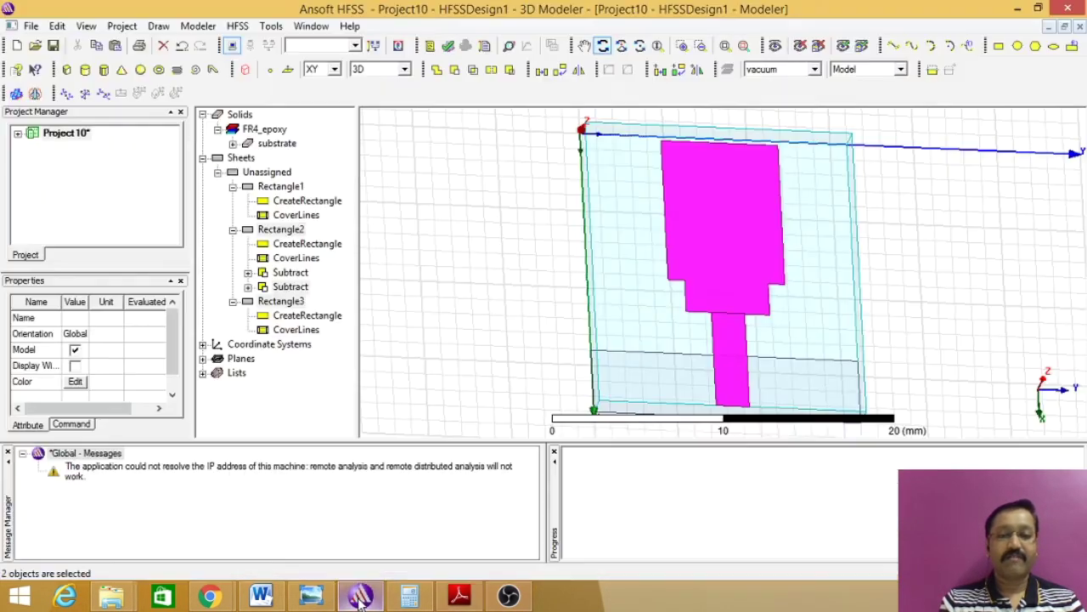
- Unite the notched patch, Rectangle2, with the feed line, Rectangle3
click(413, 316)
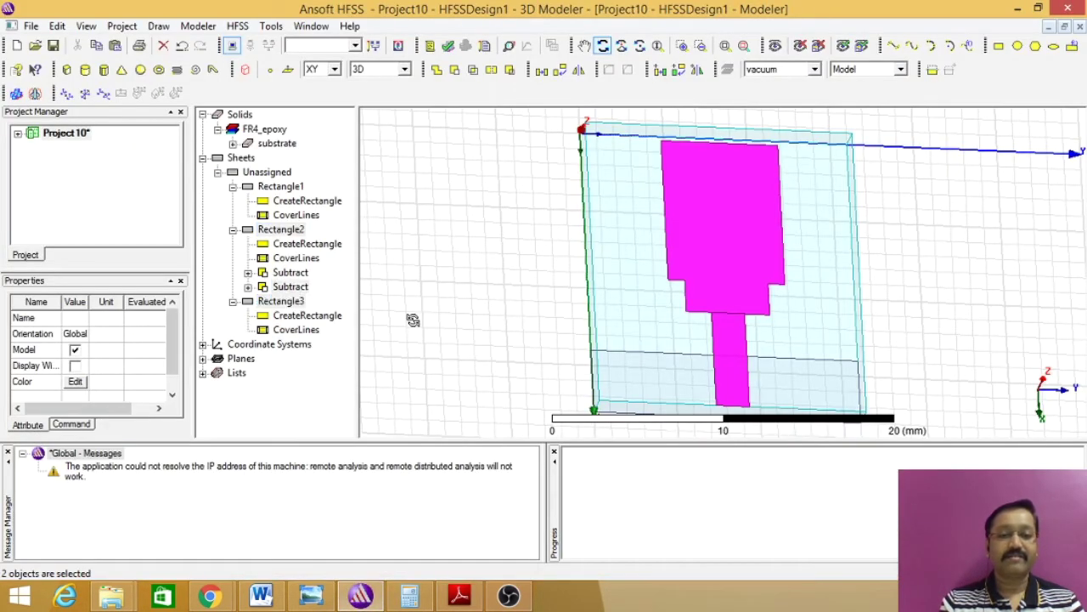
click(291, 236)
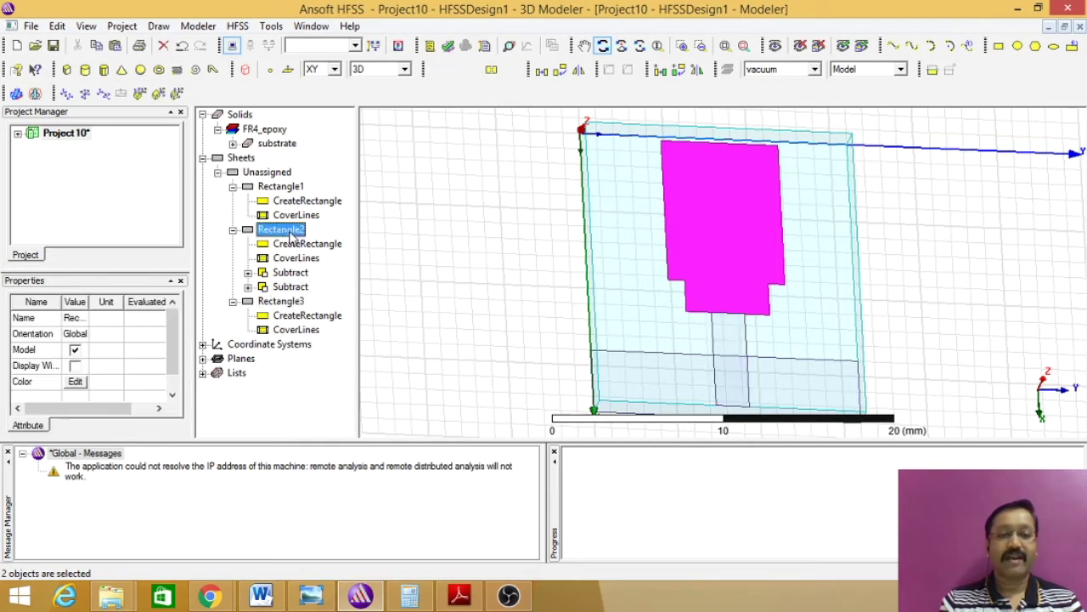
ctrl+click(282, 302)
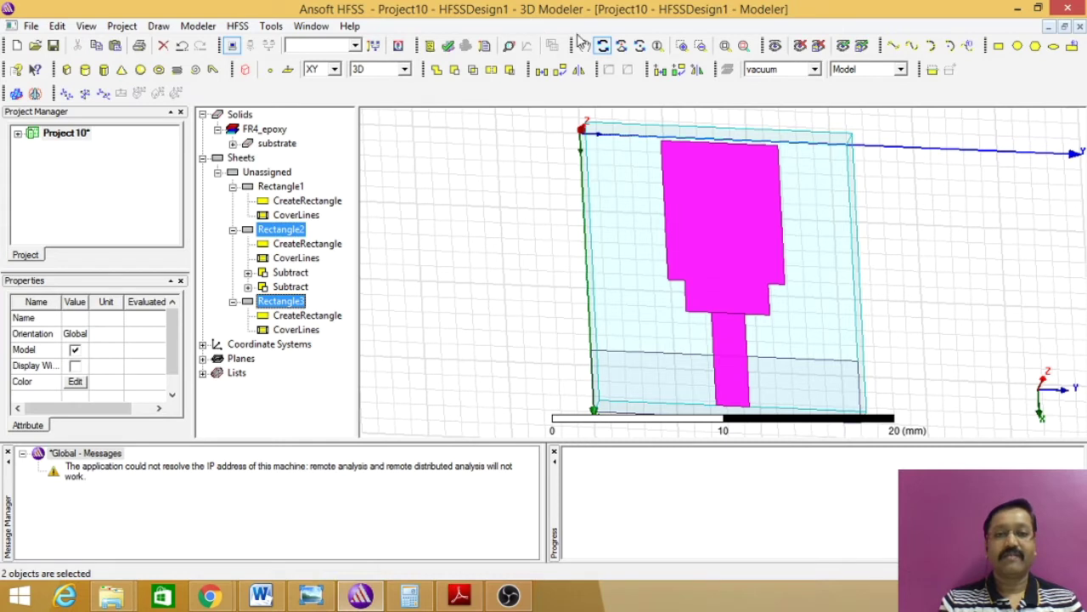
click(471, 70)
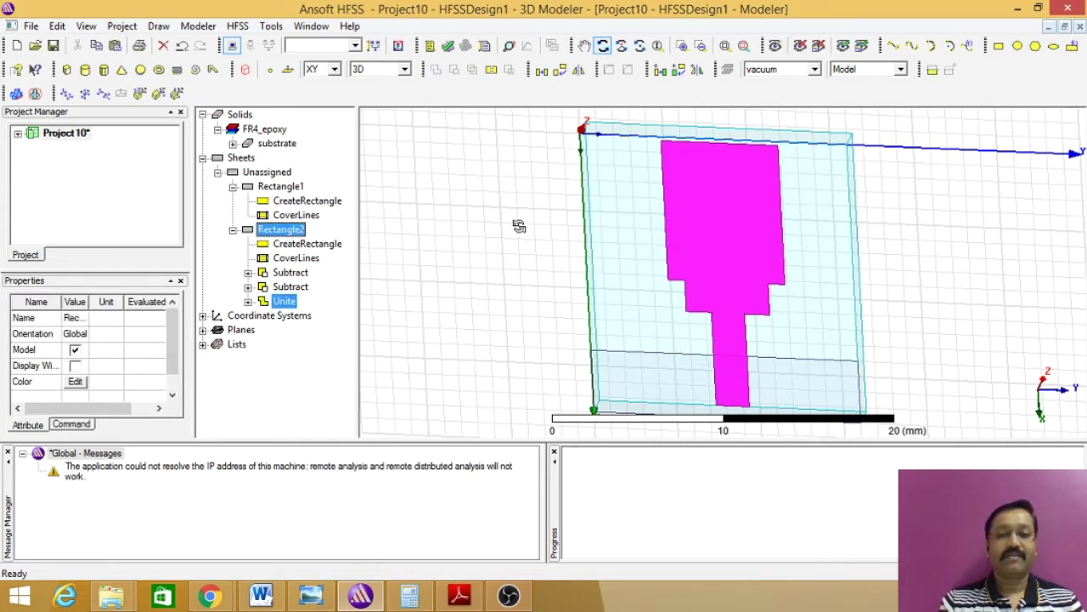
- Check the ground-plane notch dimensions in the UWB antenna image, then draw a rectangle about 4 by 6 mm beside the substrate in HFSS
click(314, 596)
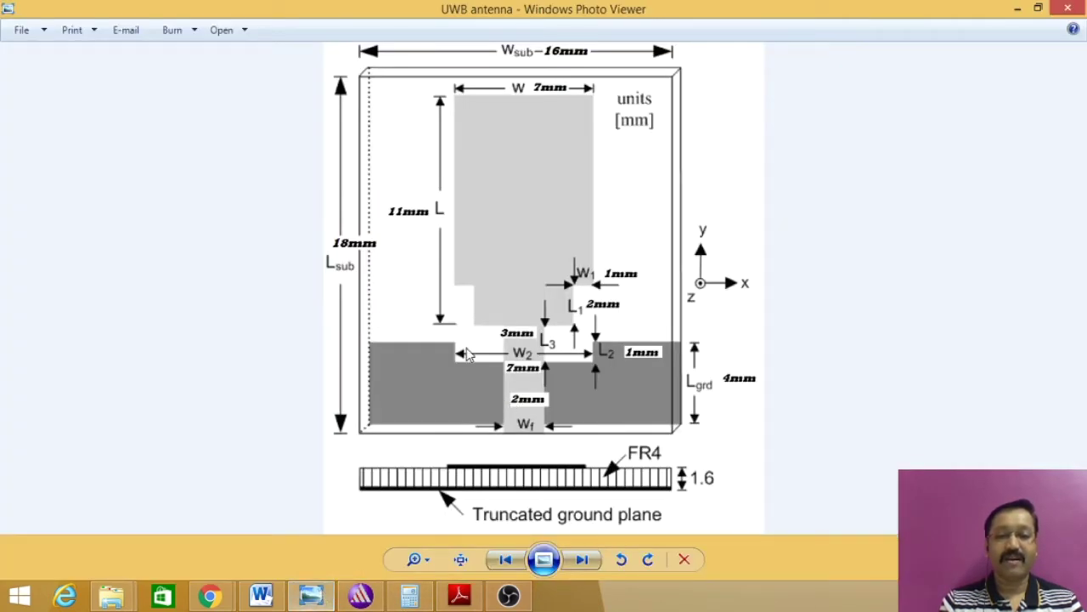
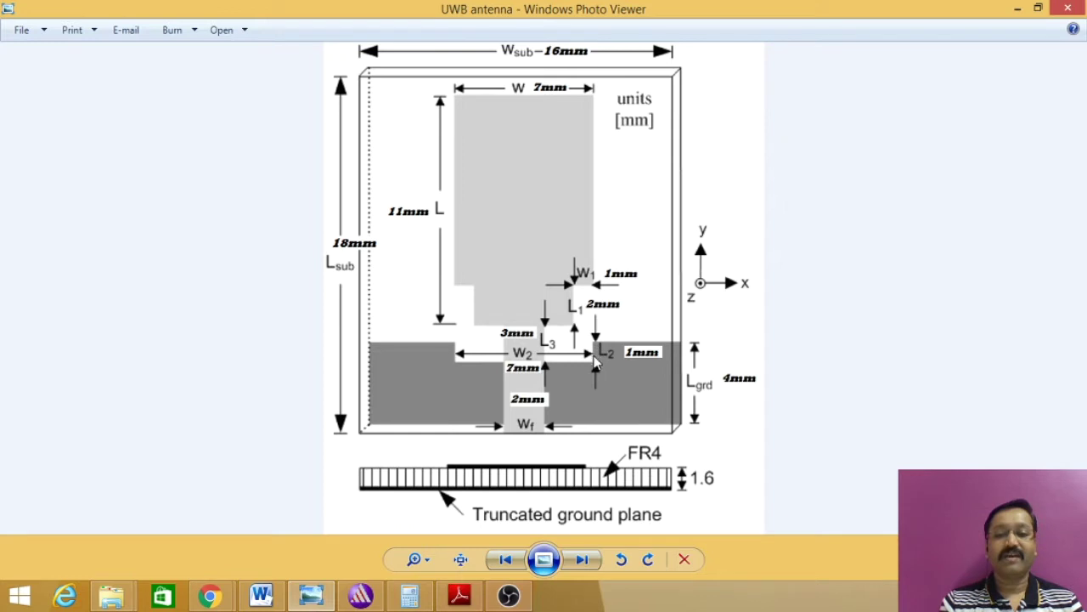
click(360, 595)
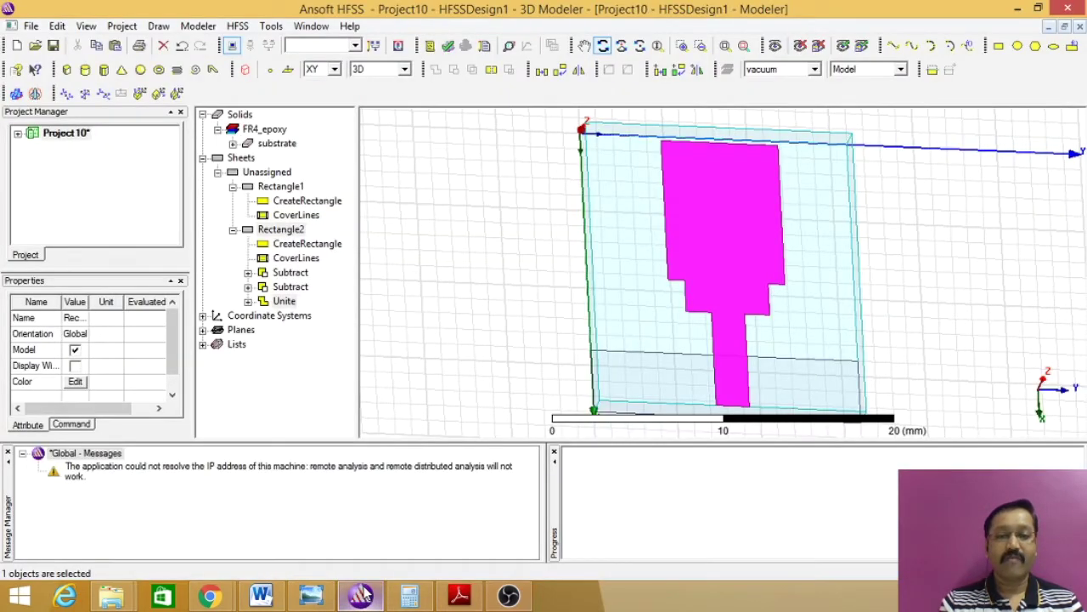
click(999, 46)
click(416, 175)
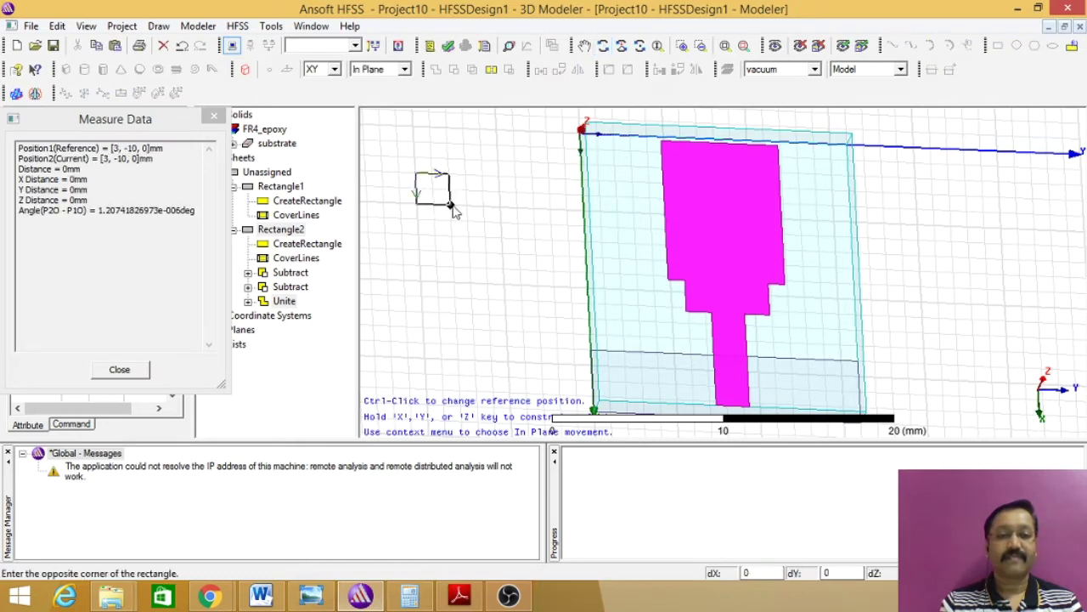
click(520, 242)
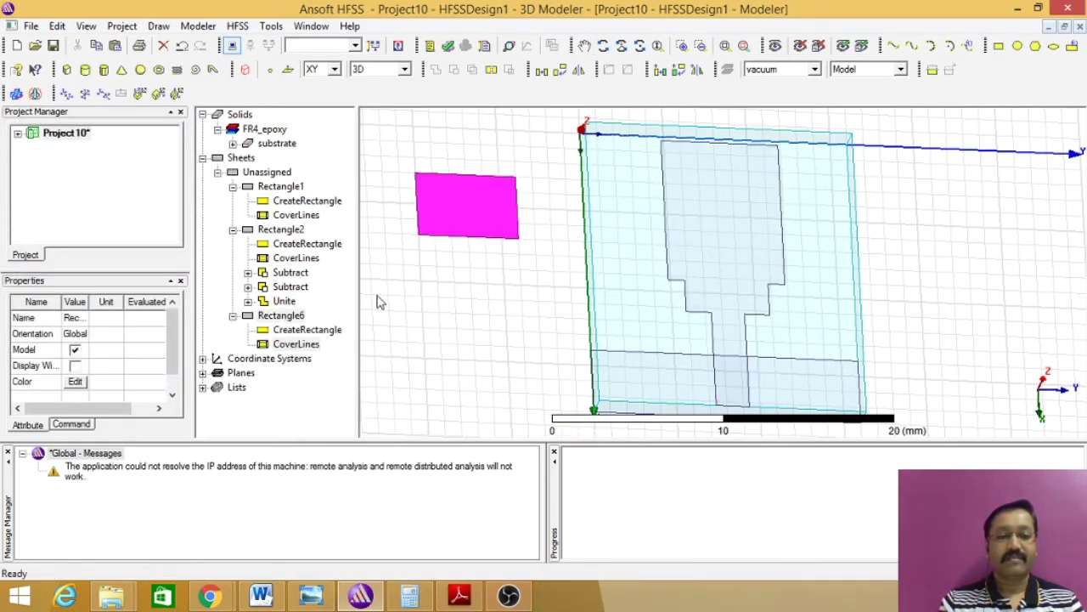
- Set the new rectangle's position to 0,0,0 and its XSize to l2
double_click(310, 330)
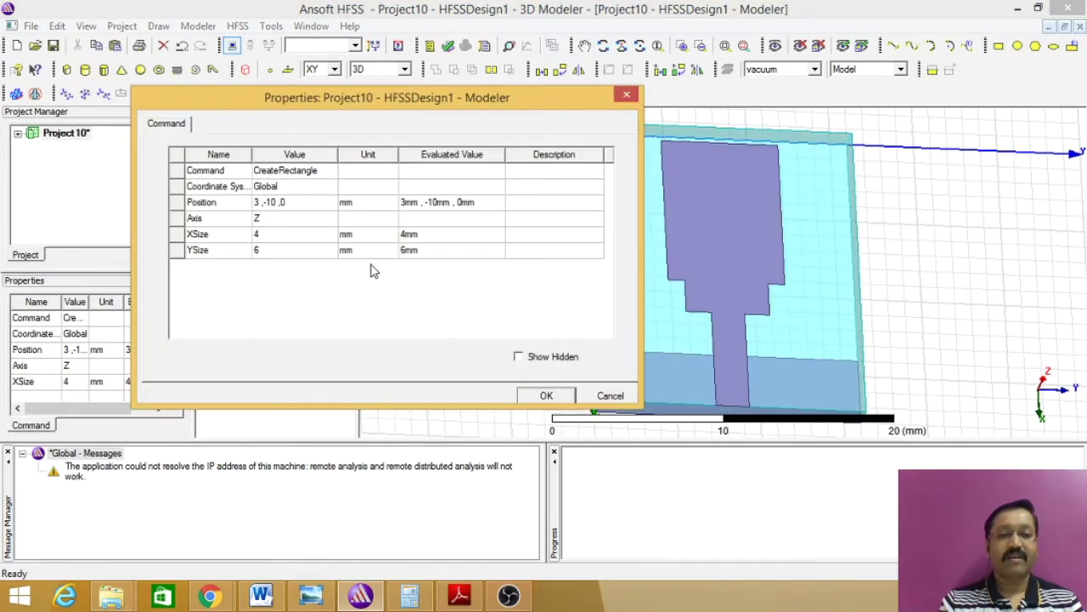
click(290, 203)
text(0)
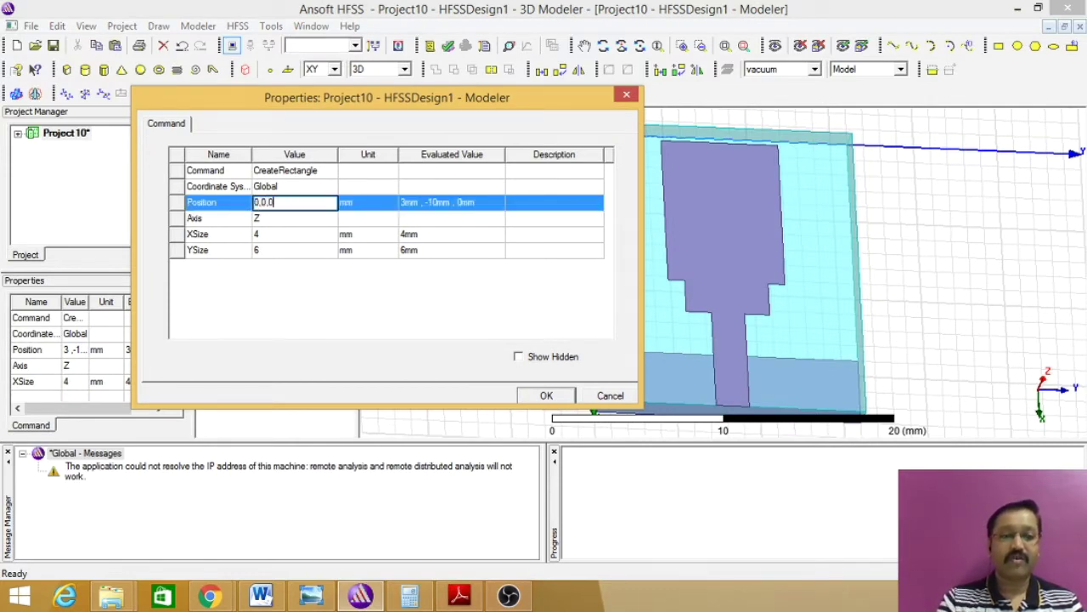
click(257, 234)
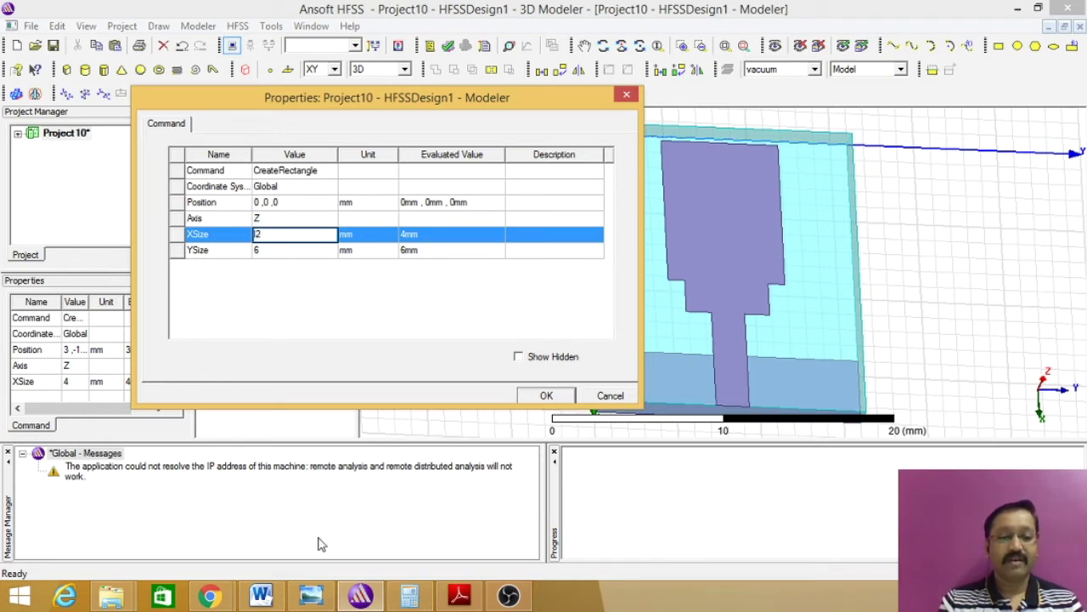
- Set the new rectangle's XSize to l2 and its YSize to a new length variable w2 of 7 mm, checking the UWB antenna drawing
click(311, 596)
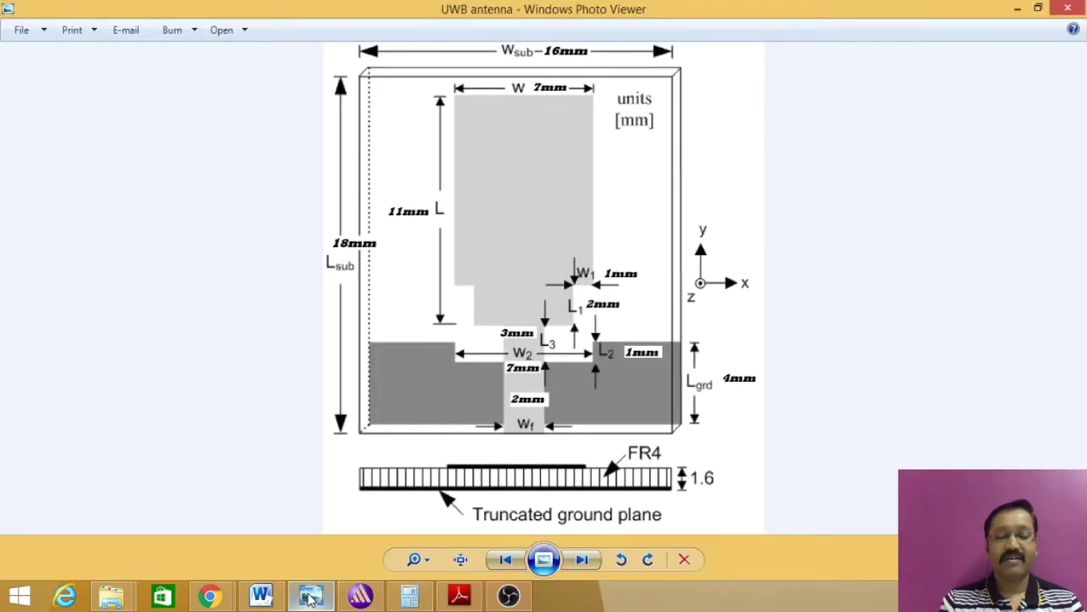
click(360, 597)
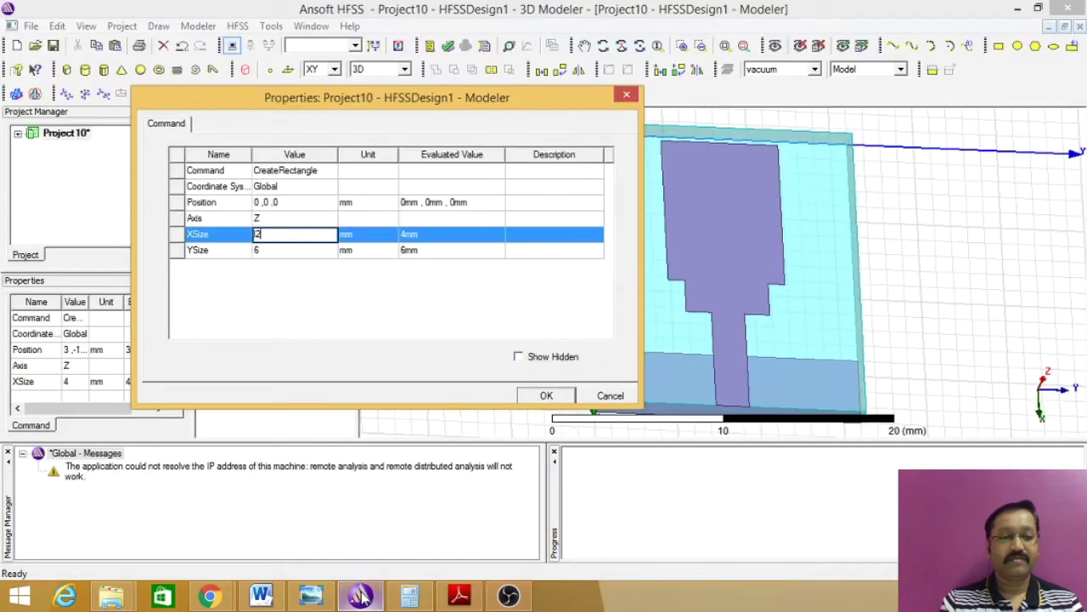
click(259, 250)
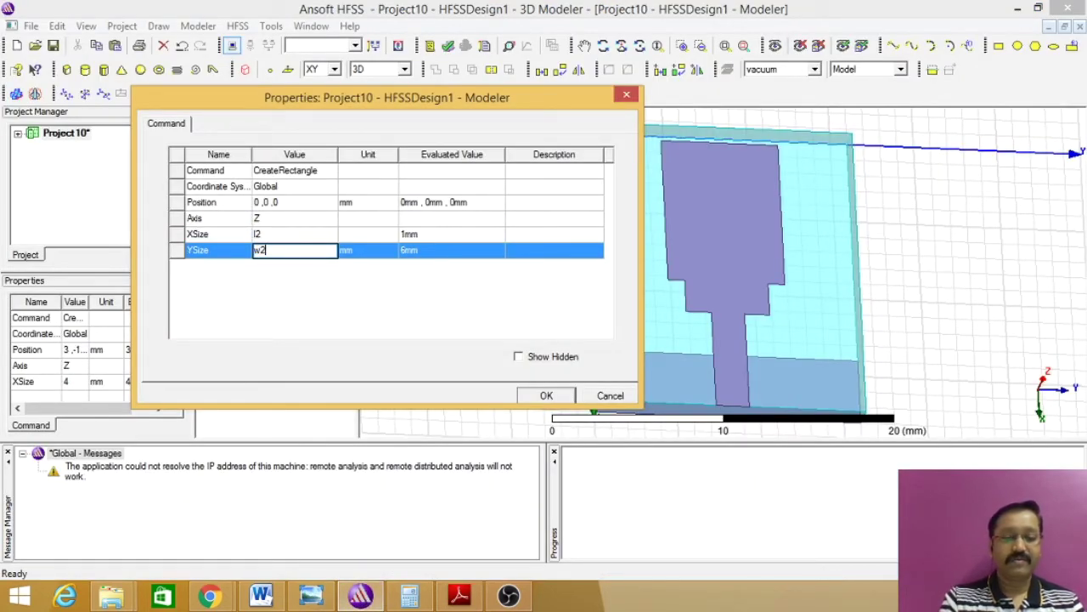
text(w2)
key(Return)
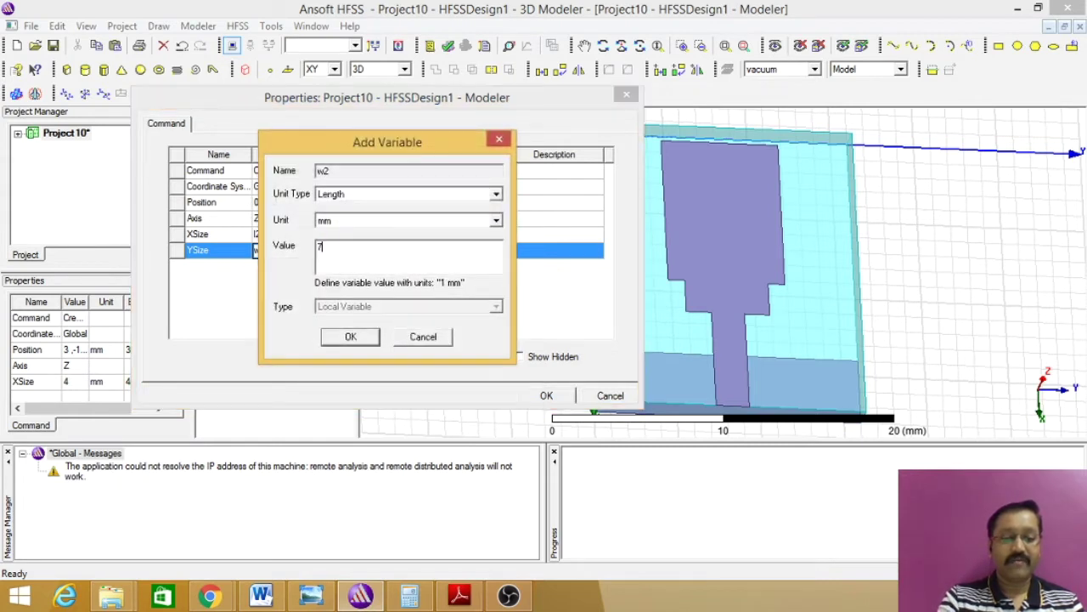
click(349, 338)
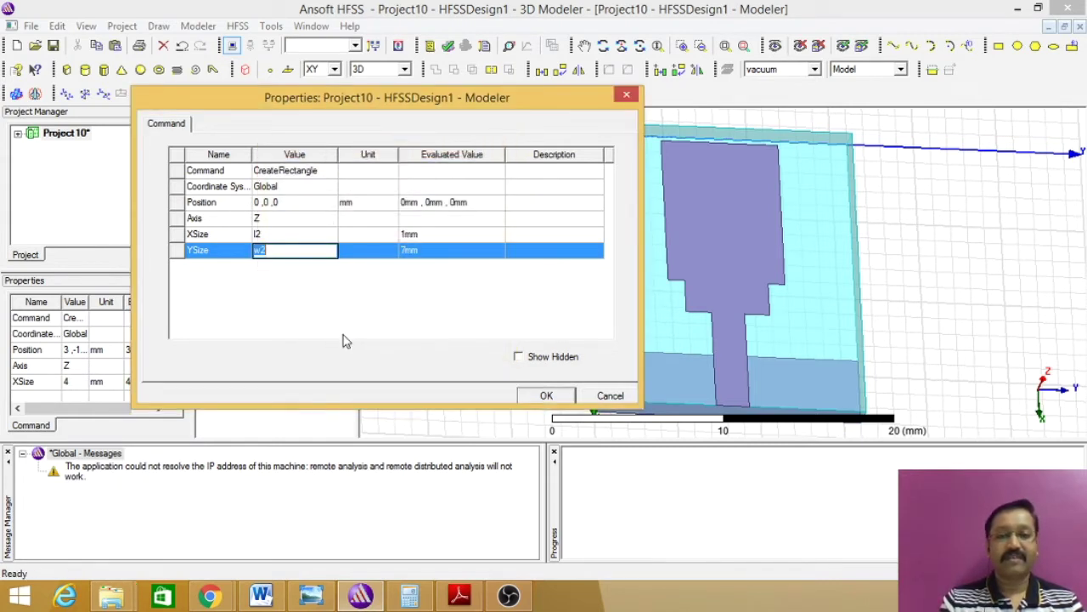
click(546, 396)
alt+double_click(549, 398)
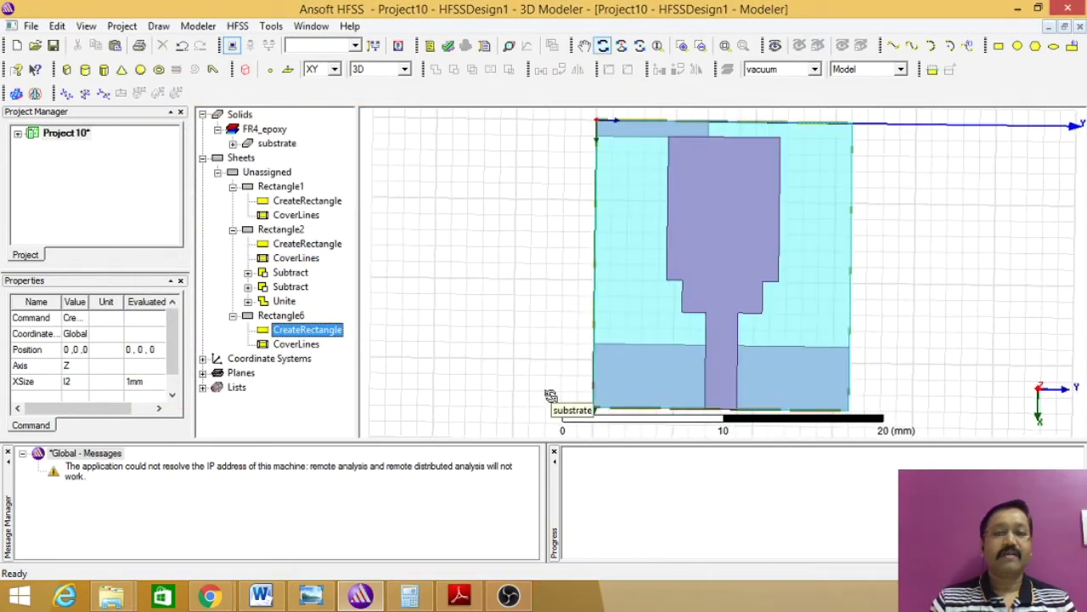
- Centre the l2 by w2 rectangle across the substrate by setting its position to 0, (suby-w2)/2, 0
double_click(308, 330)
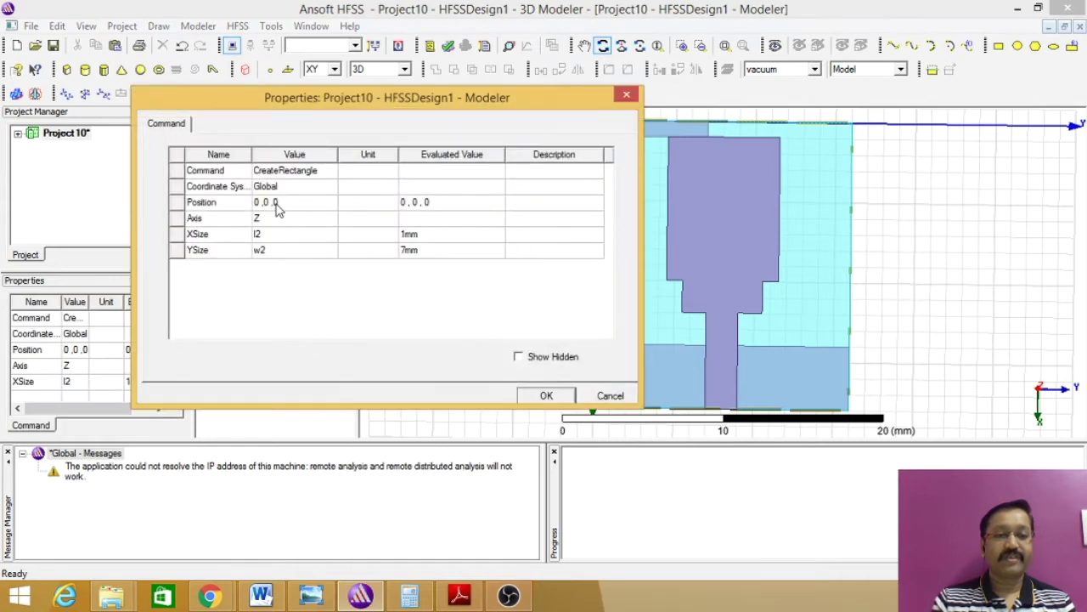
click(270, 204)
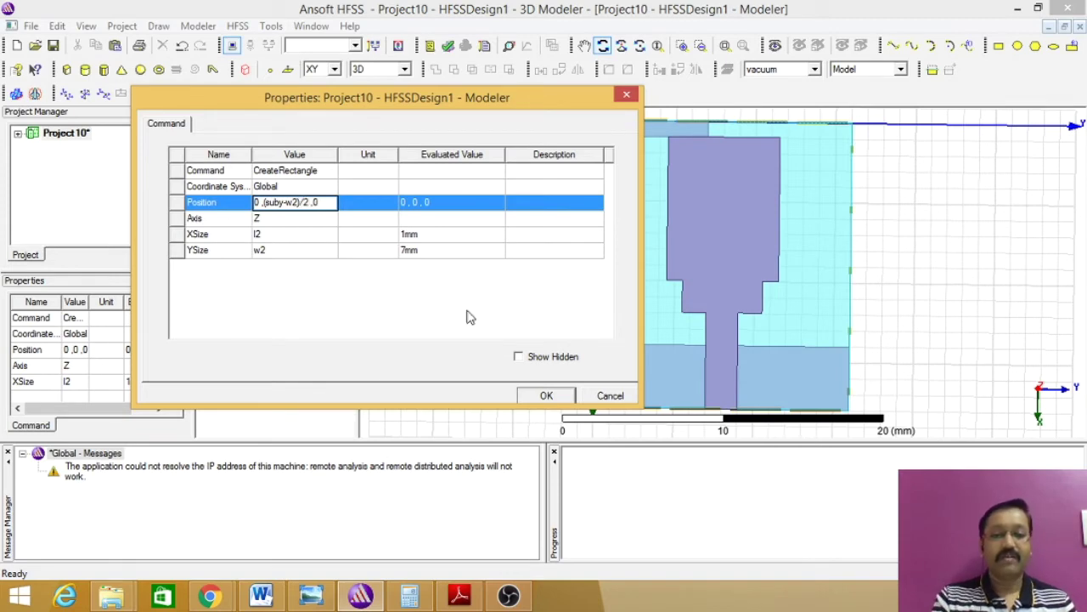
click(546, 395)
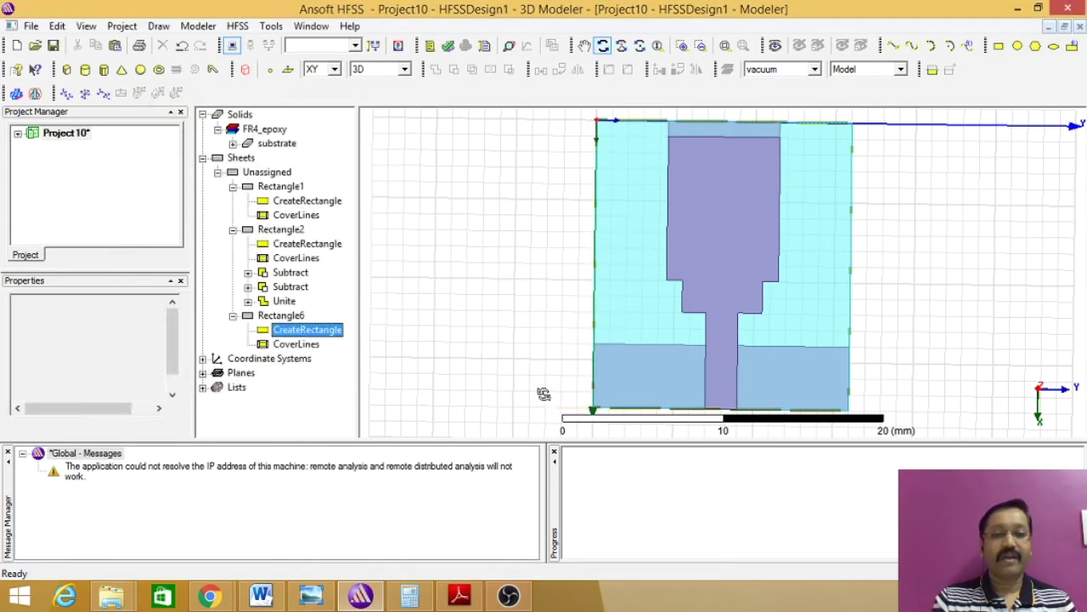
- Set the X coordinate of Rectangle6's position to subx
double_click(316, 331)
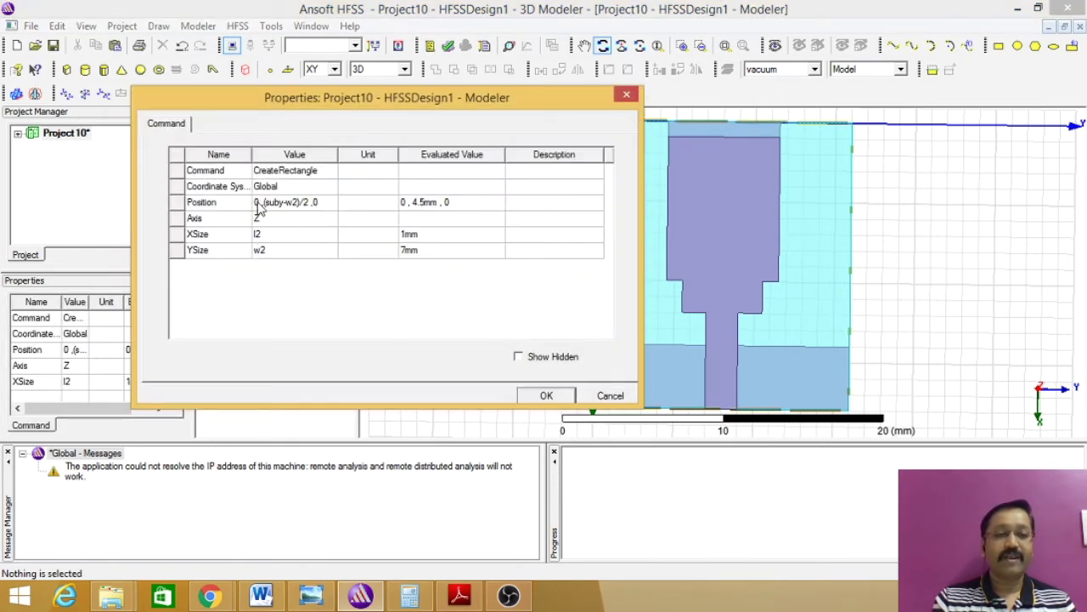
click(260, 208)
click(255, 202)
key(Delete)
text(sux)
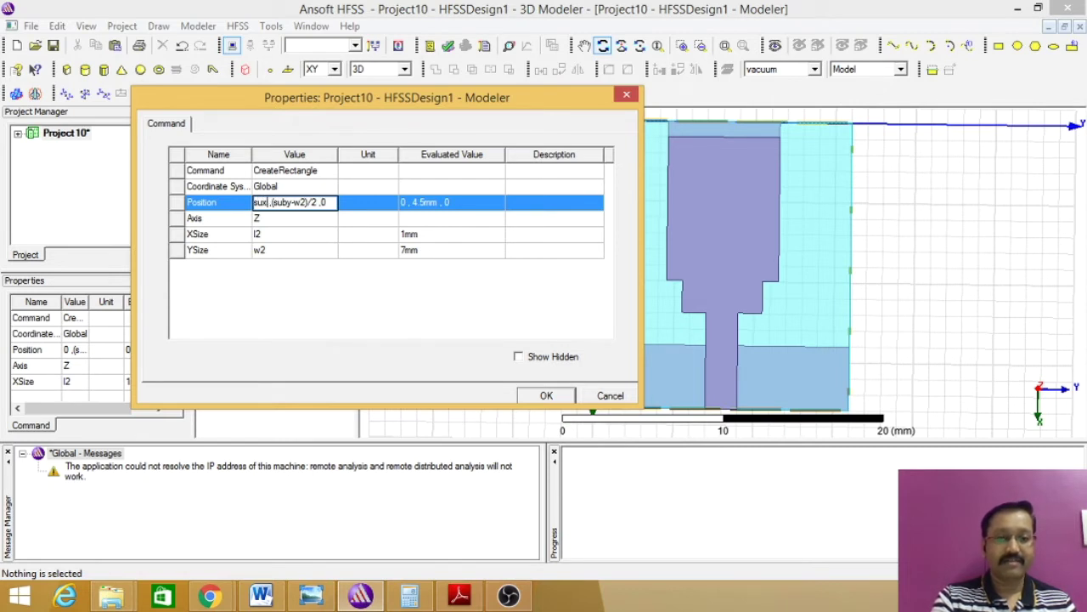
text(b)
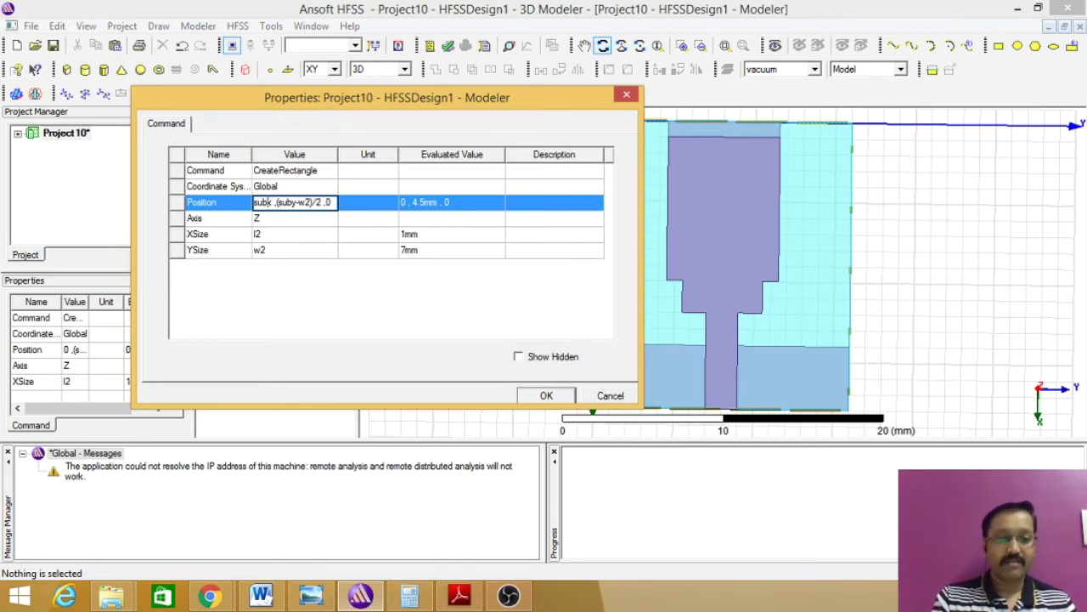
click(546, 396)
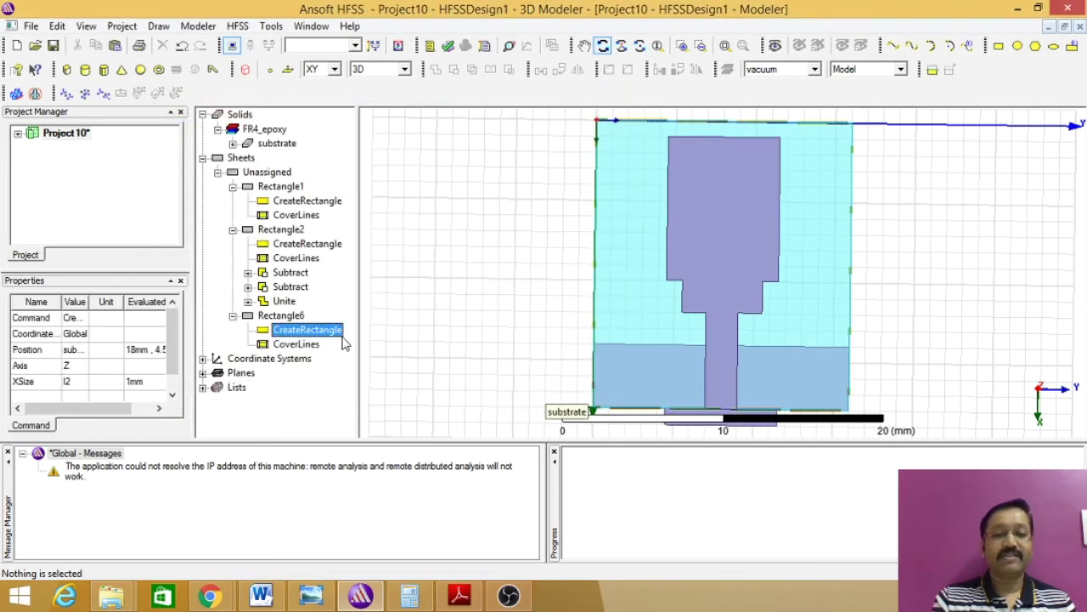
- Align Rectangle6 with the ground plane's inner edge by setting its X position to subx-lgrd
double_click(330, 334)
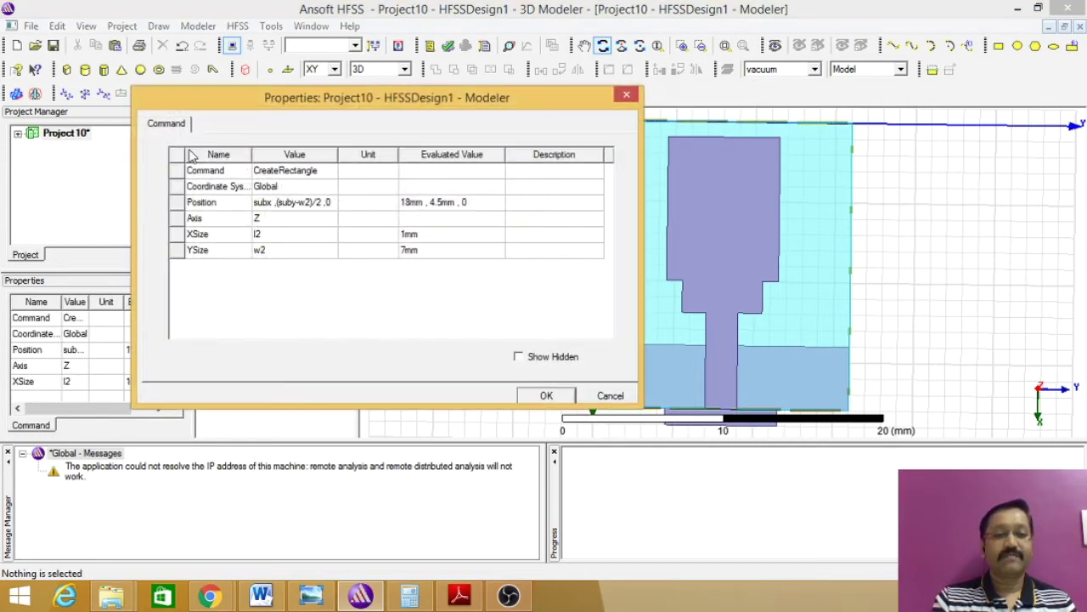
click(272, 204)
click(271, 204)
text(-lgrd)
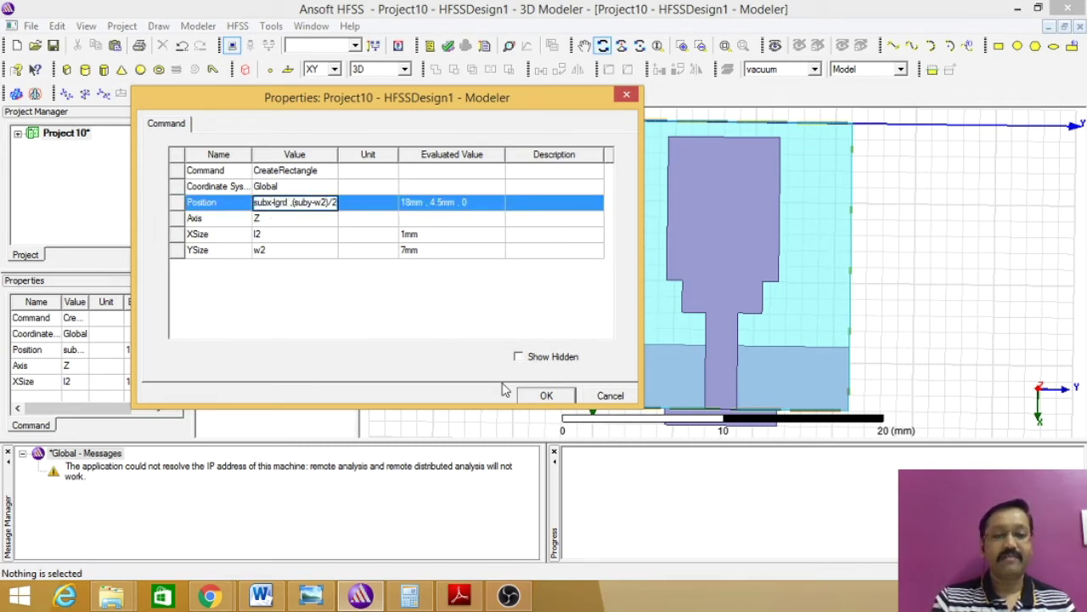
click(539, 395)
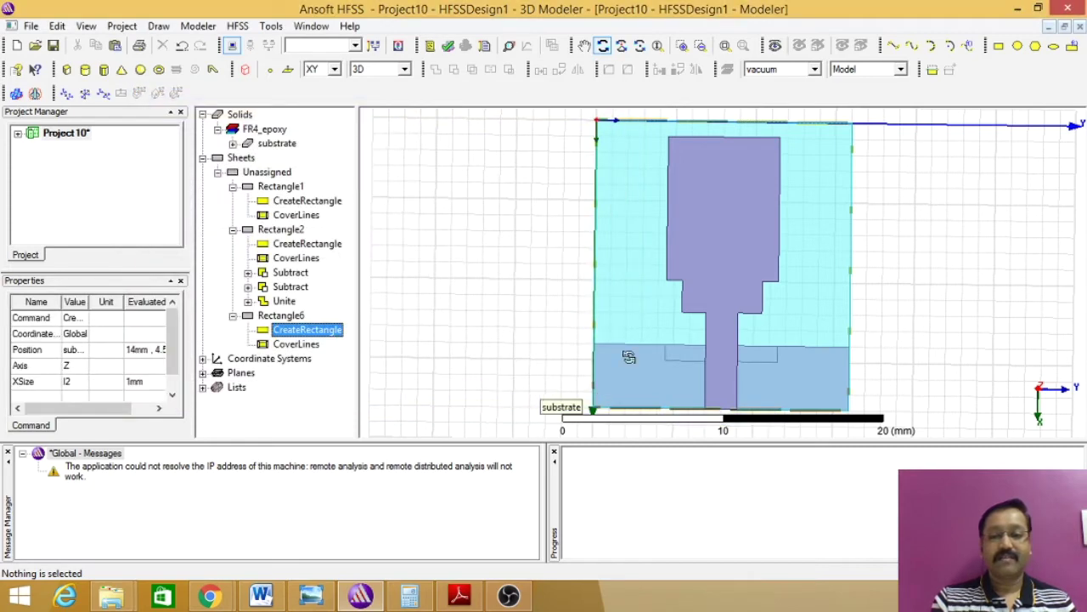
- Subtract Rectangle6 from the ground plane Rectangle1 to cut the notch, without cloning the tool object
click(281, 230)
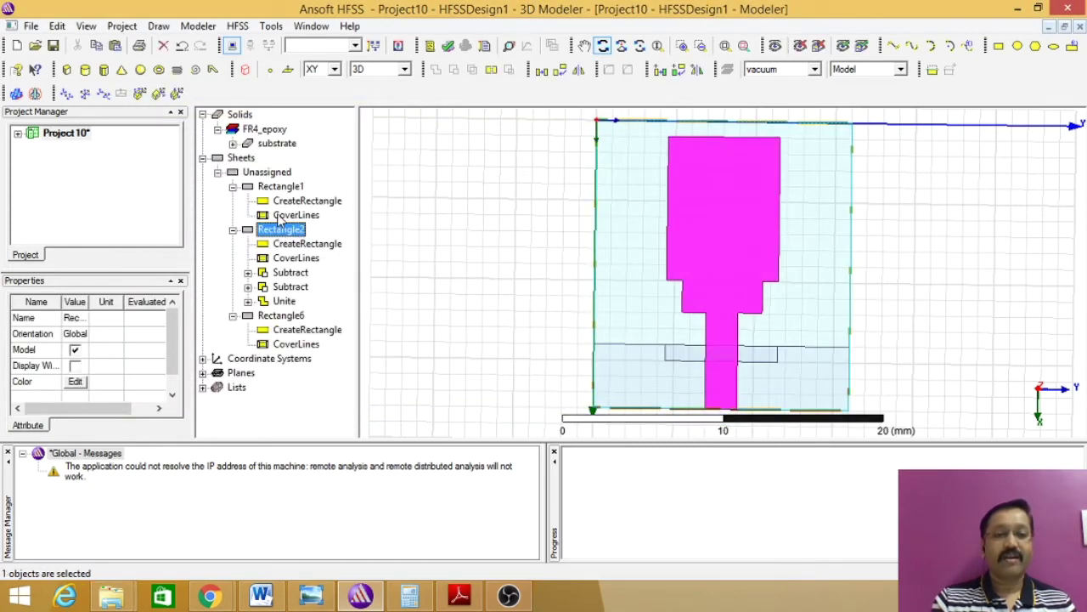
click(281, 186)
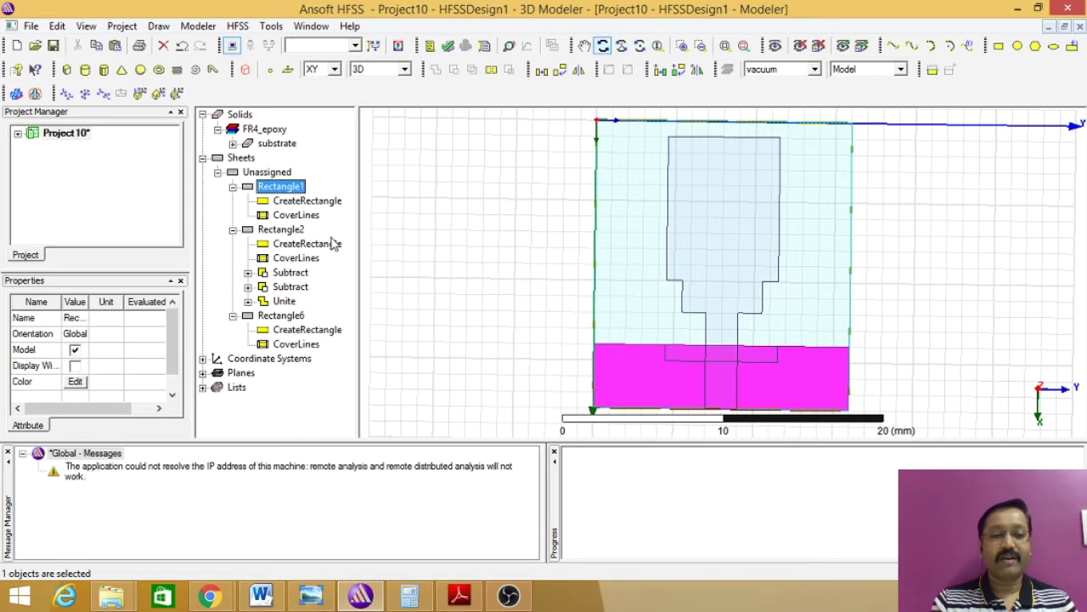
ctrl+click(288, 316)
click(289, 316)
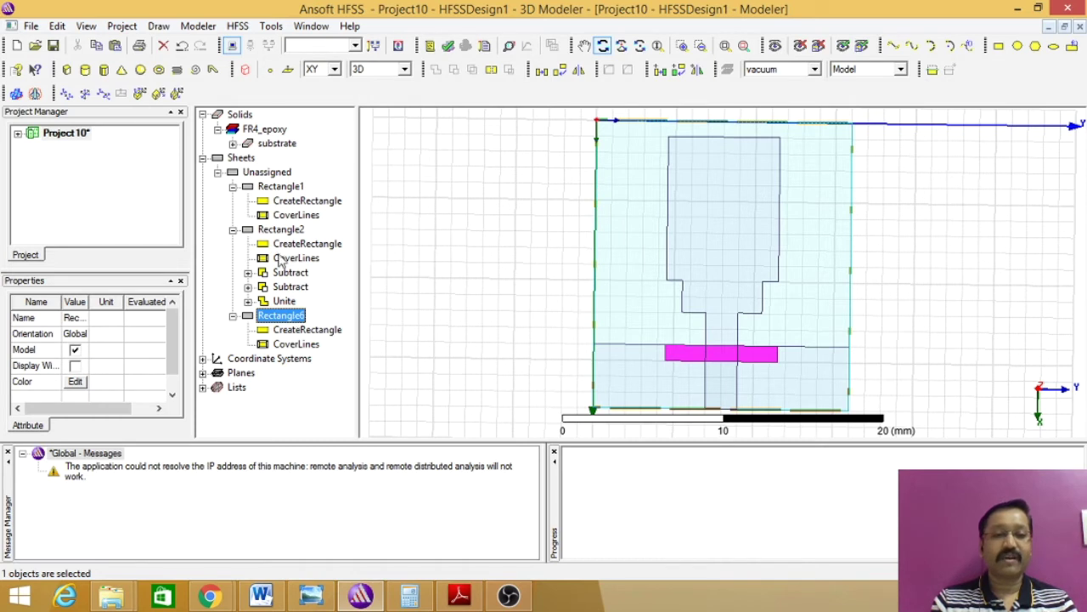
click(281, 186)
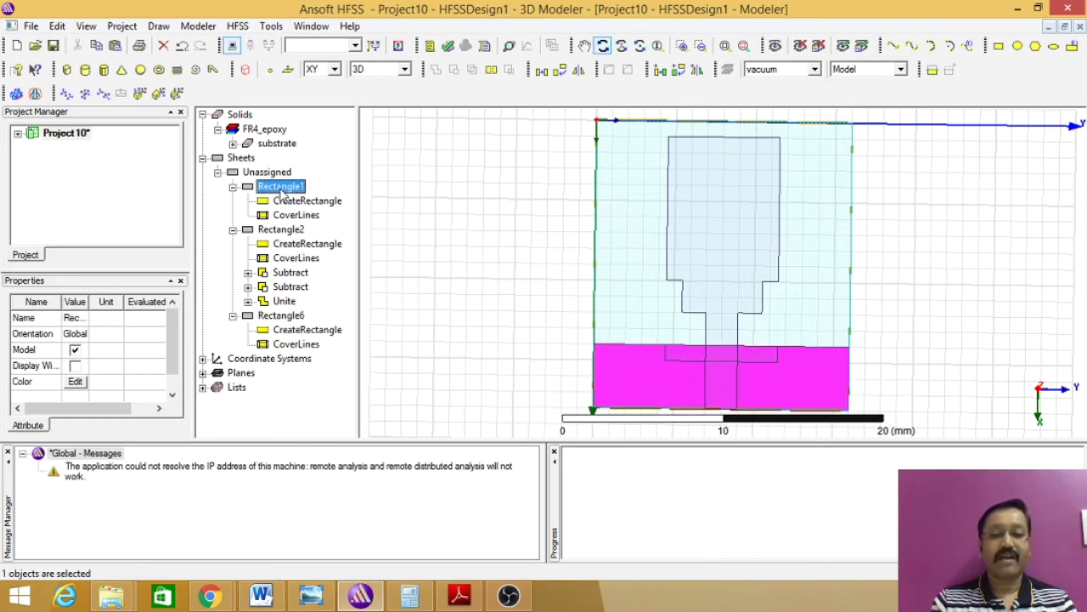
ctrl+click(289, 317)
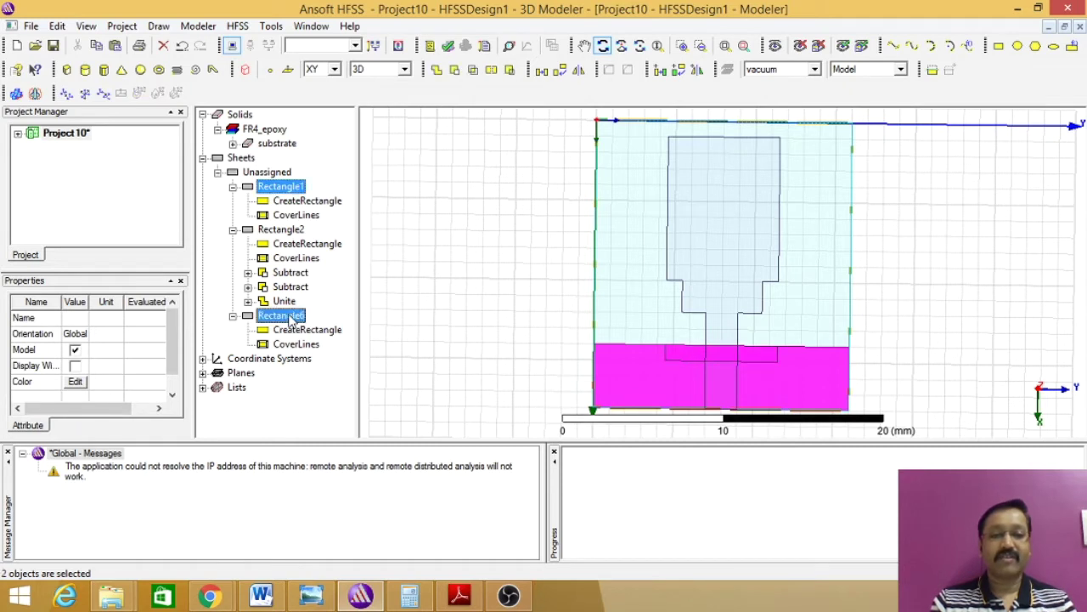
click(454, 68)
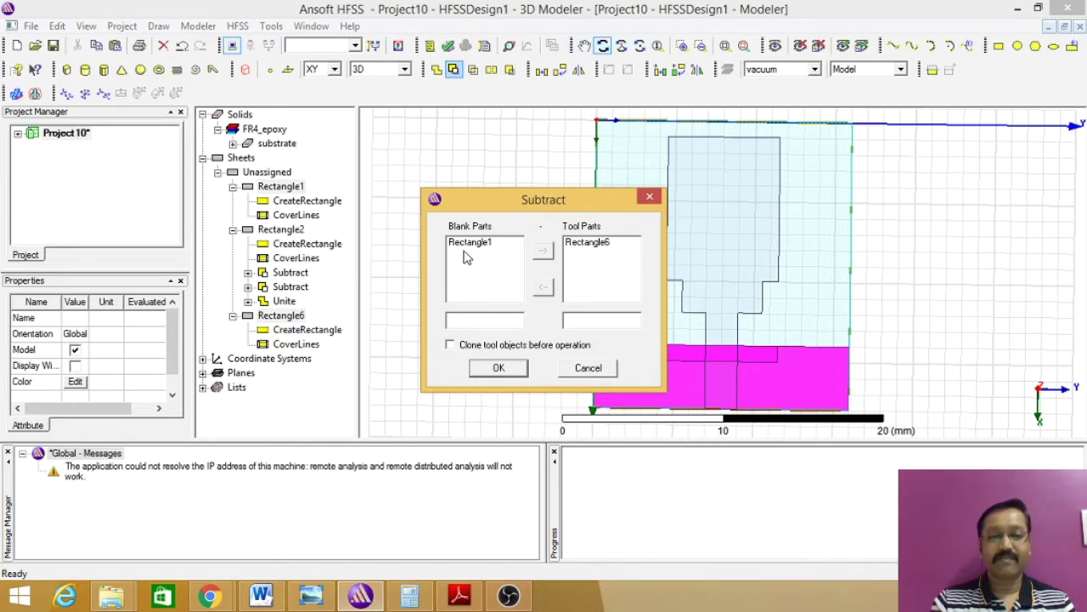
click(500, 368)
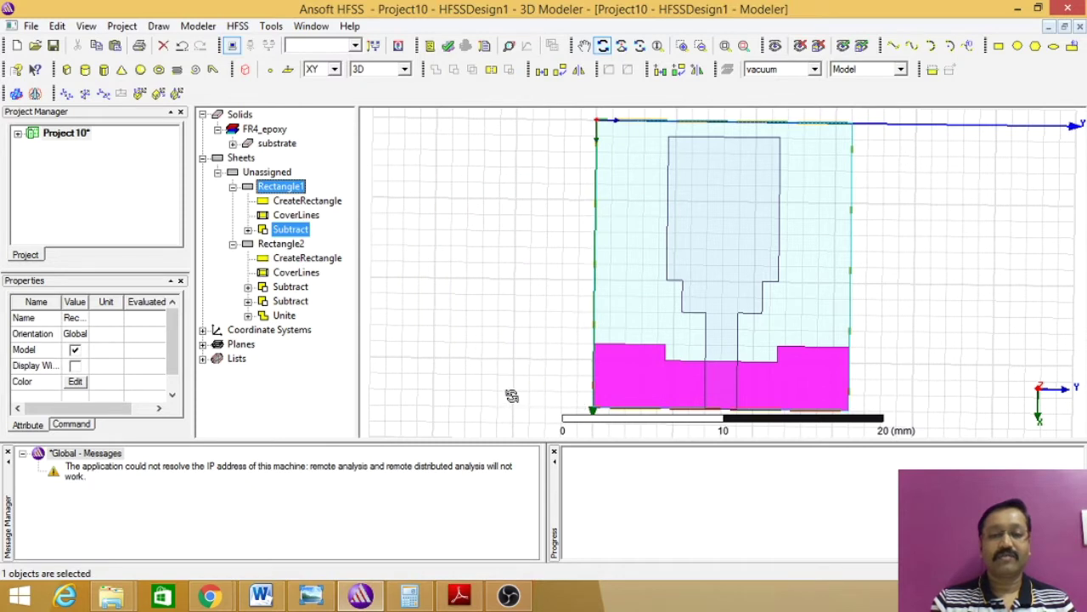
click(510, 393)
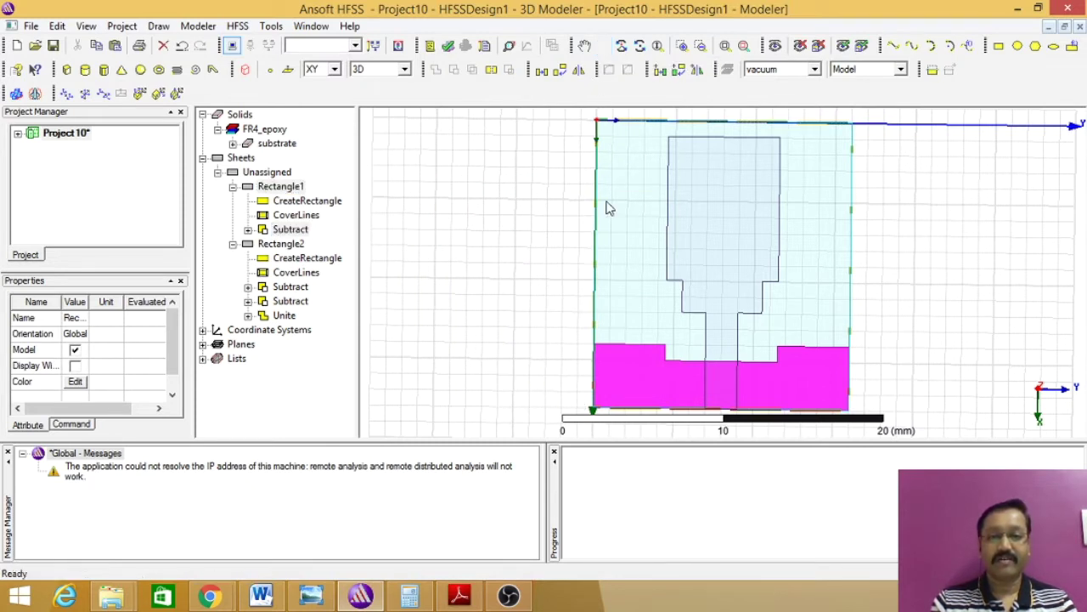
- Draw a rectangle about 16 mm by 6 mm on the XY plane, clear of the antenna, starting at -46, -24, 0
click(602, 47)
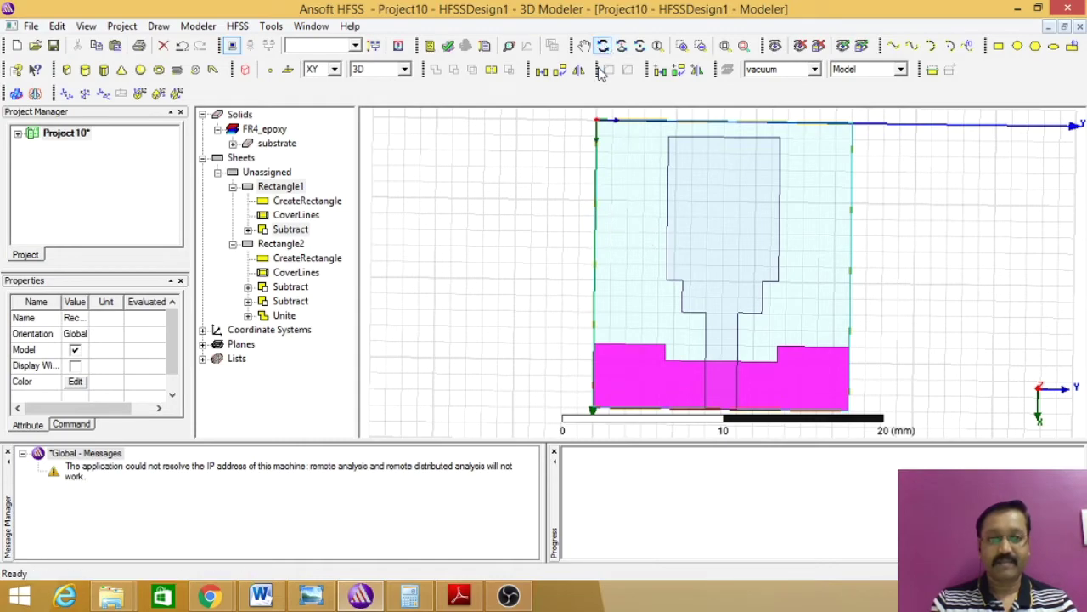
drag(621, 267, 531, 184)
key(Escape)
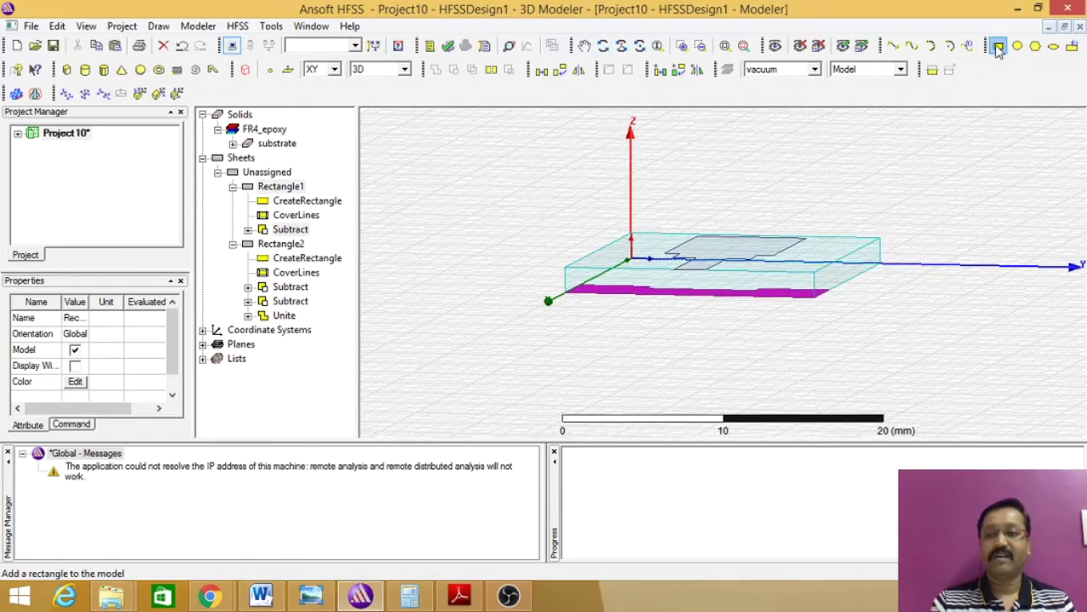
click(997, 47)
click(425, 166)
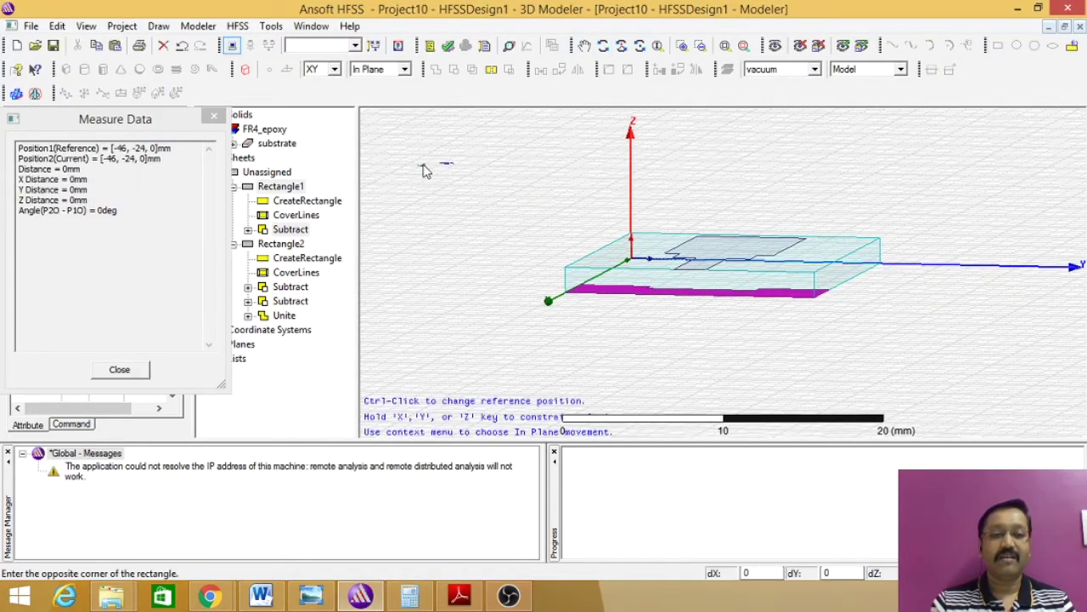
click(462, 198)
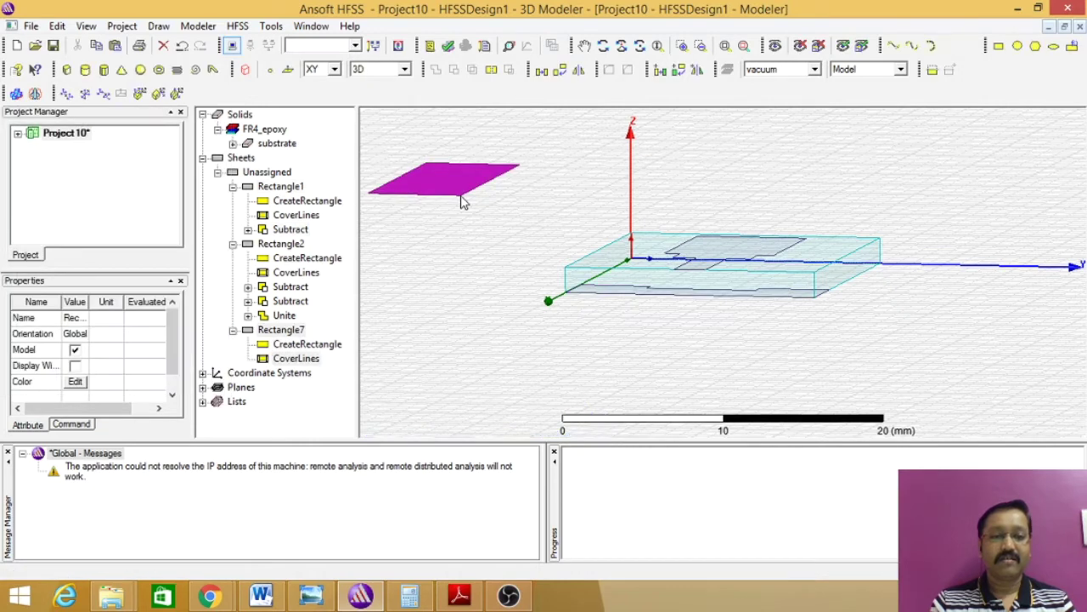
- Change the axis of the new Rectangle7 to X so that it stands upright in the YZ plane
click(314, 345)
double_click(314, 345)
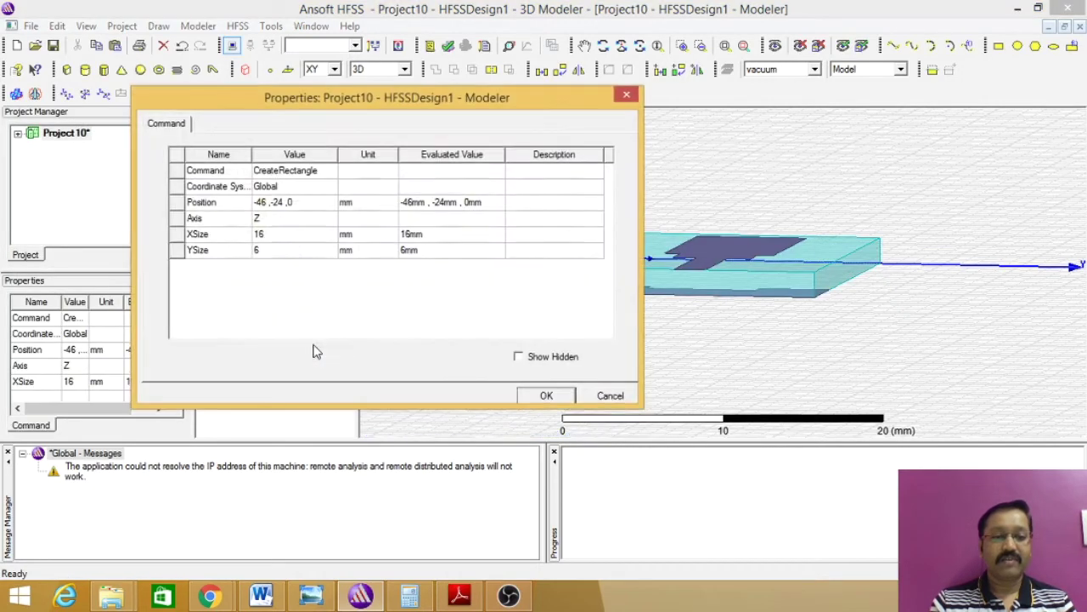
click(264, 219)
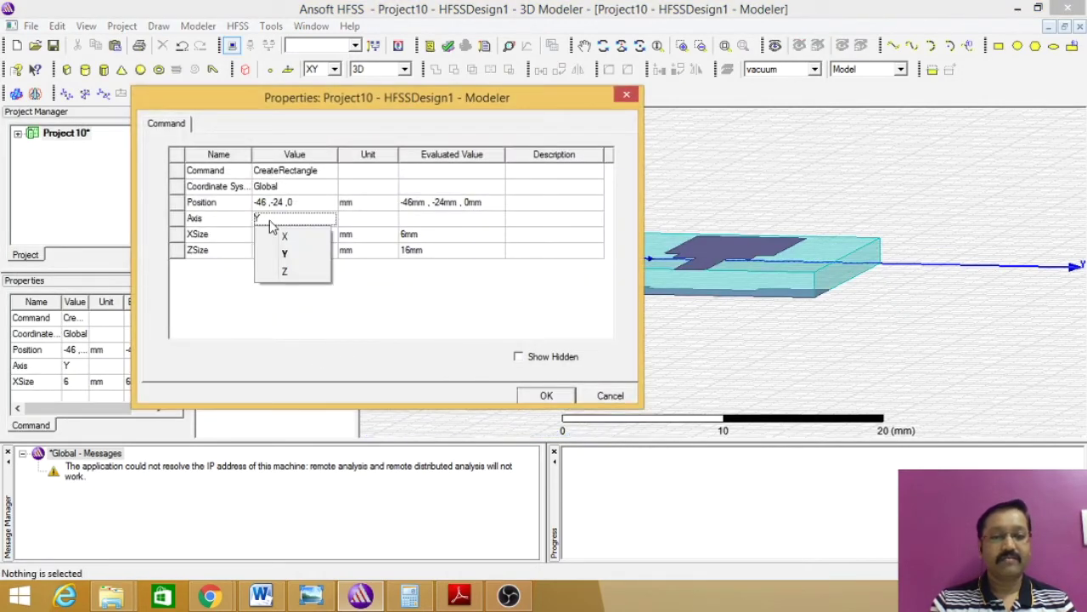
click(285, 236)
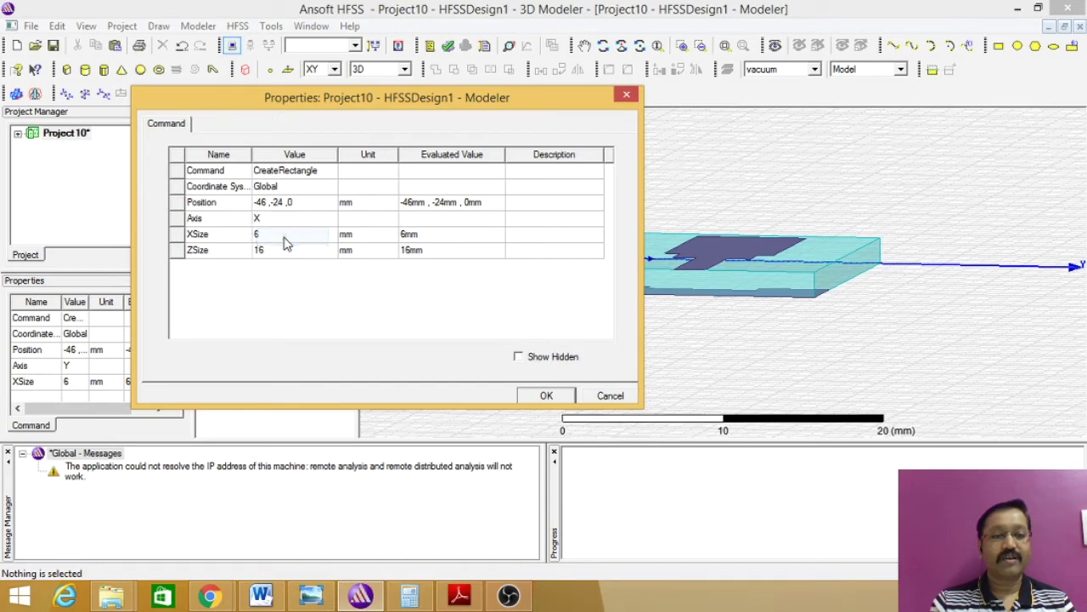
click(546, 397)
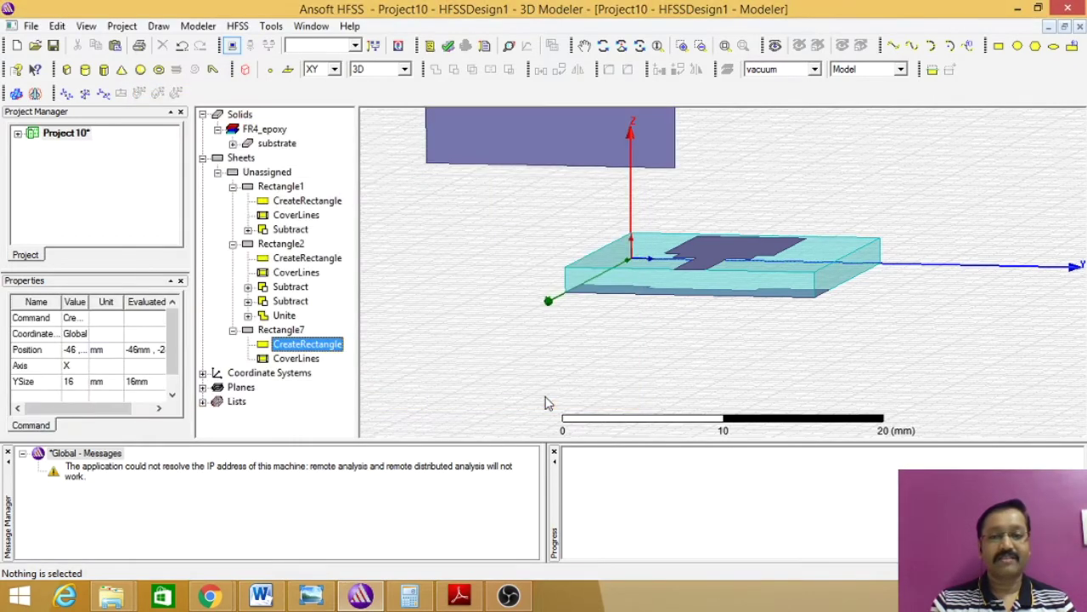
- Set Rectangle7's YSize to wf and ZSize to h, and move its position to 0,0,0
double_click(309, 344)
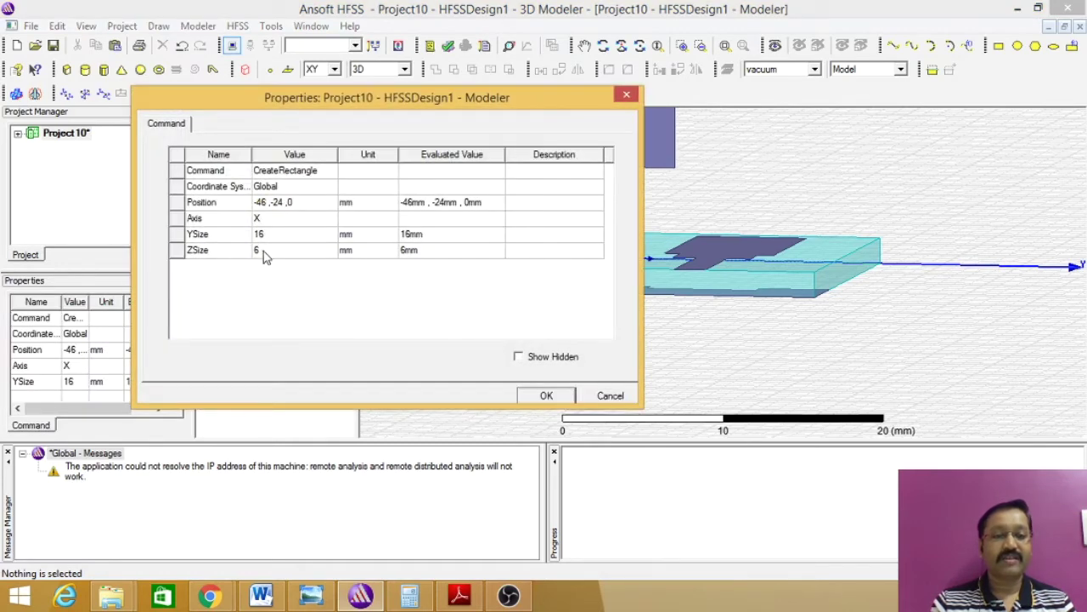
click(264, 251)
text(h)
click(260, 233)
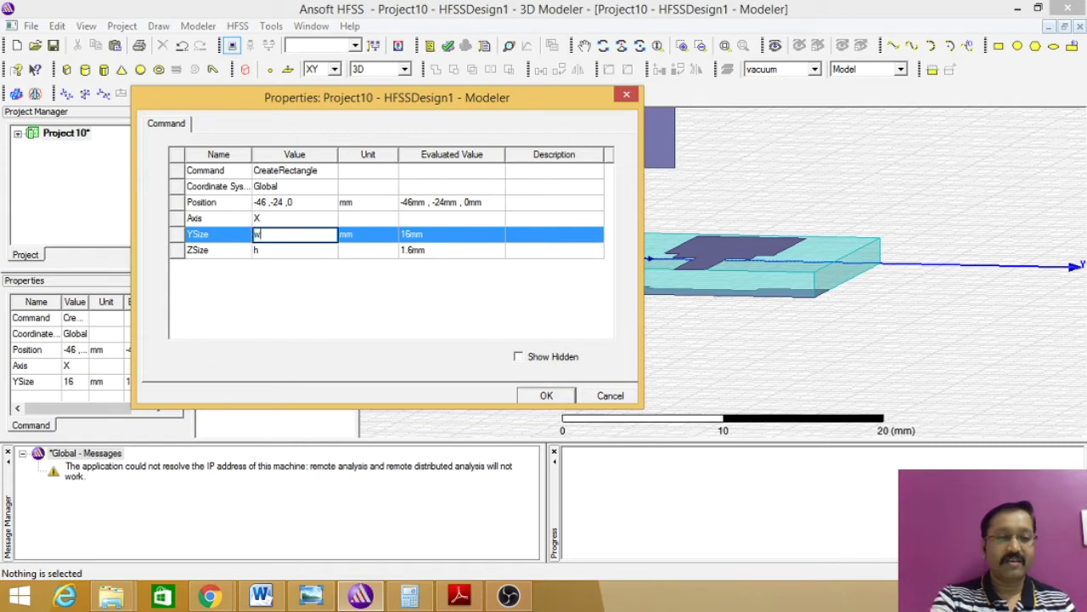
text(w)
click(311, 595)
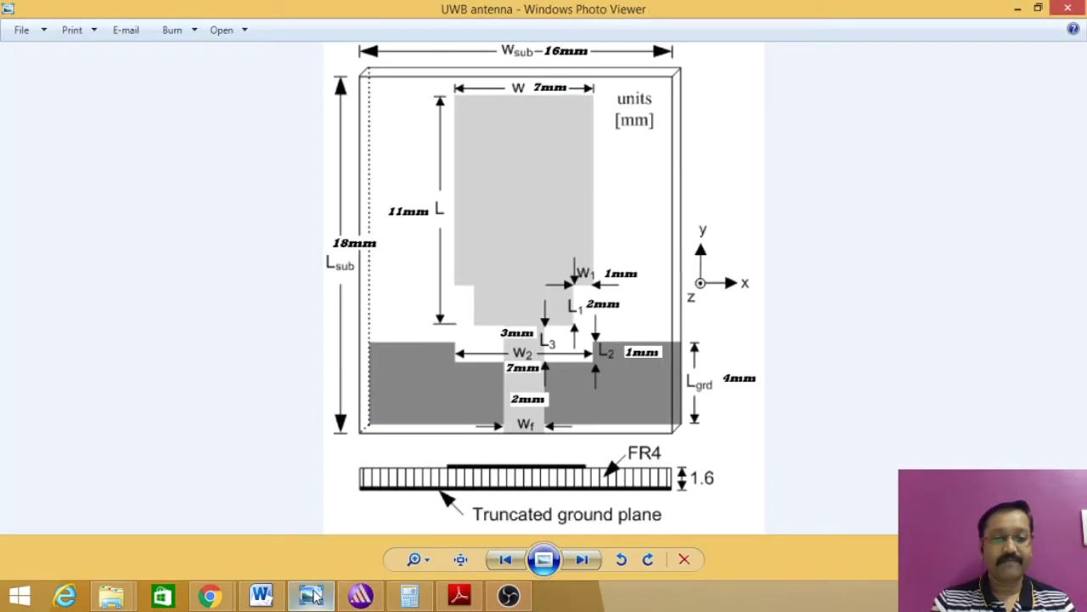
click(311, 595)
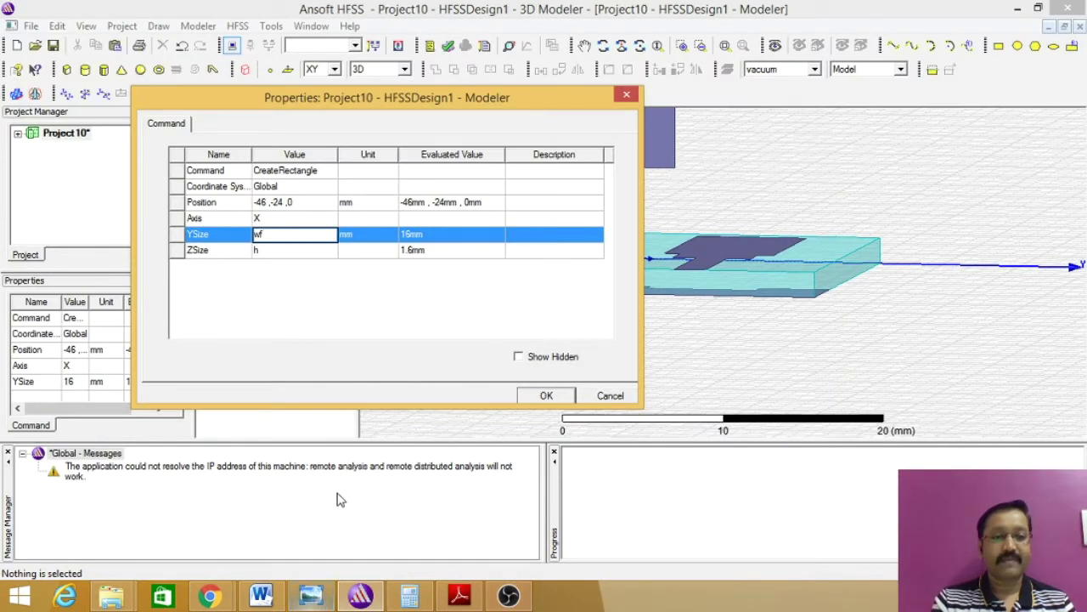
click(287, 204)
text(0)
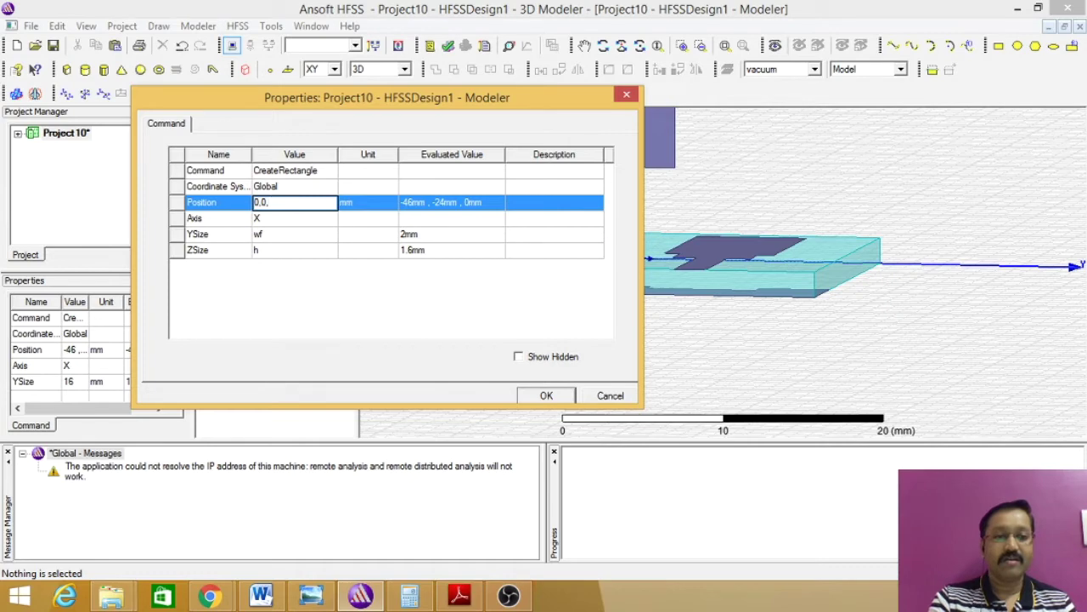
click(547, 397)
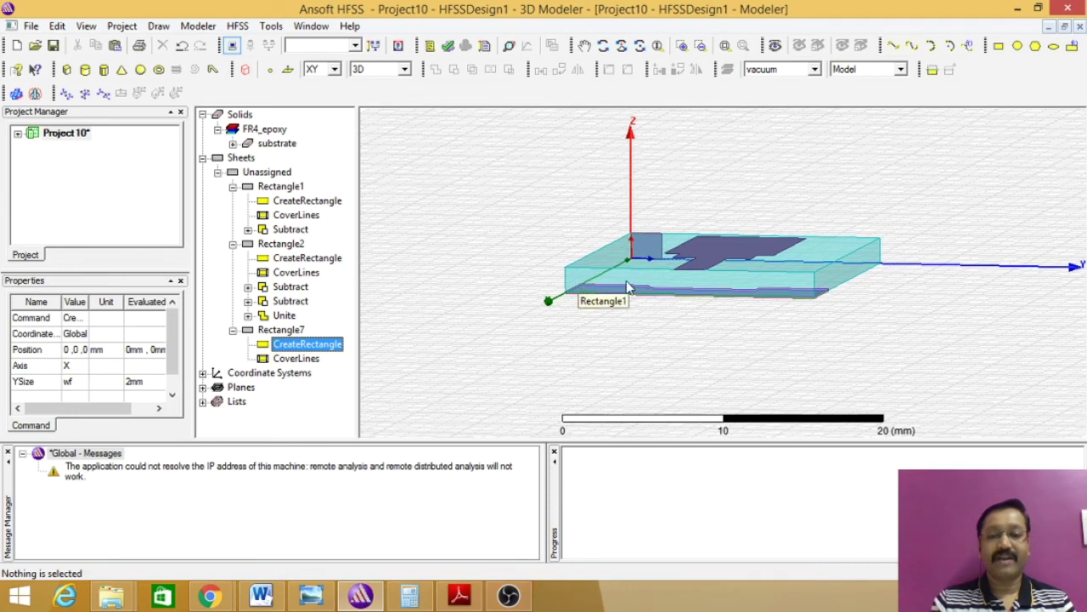
- Shift Rectangle7 to the substrate's front edge by setting its X position to subx
double_click(304, 344)
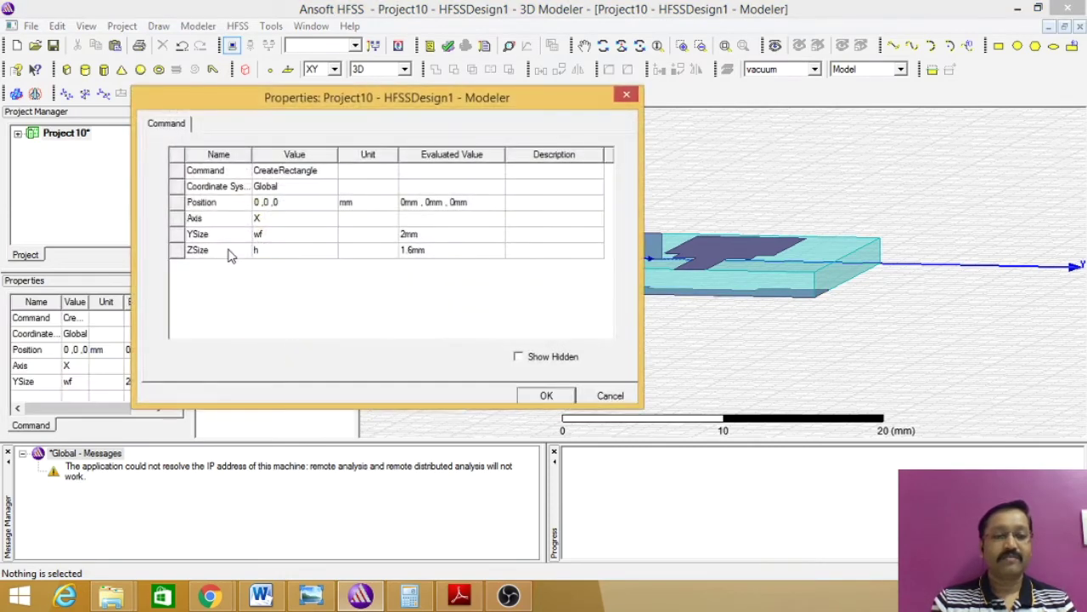
click(263, 204)
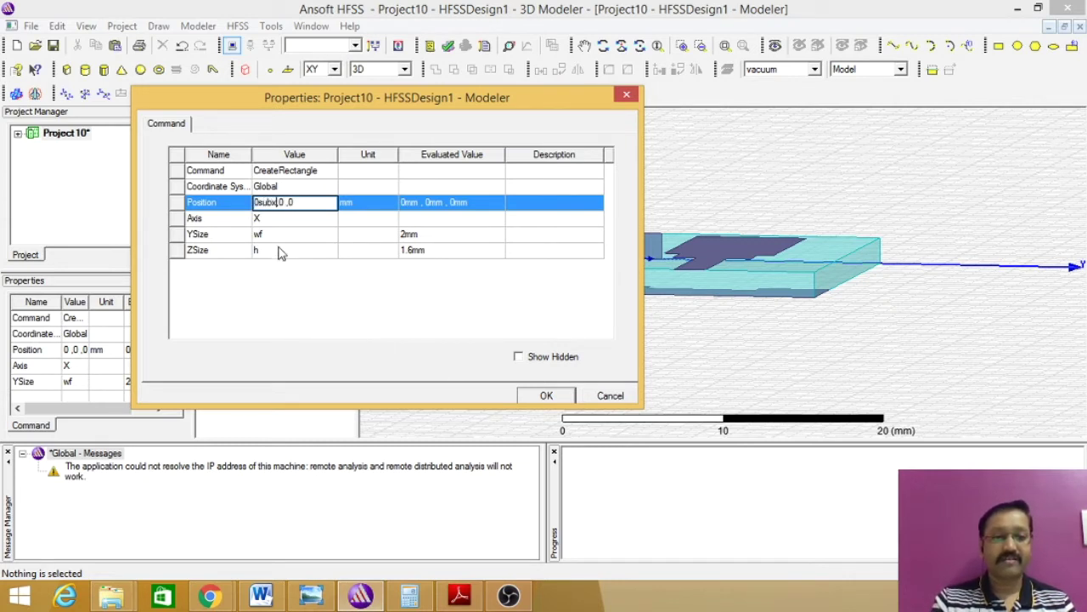
key(BackSpace)
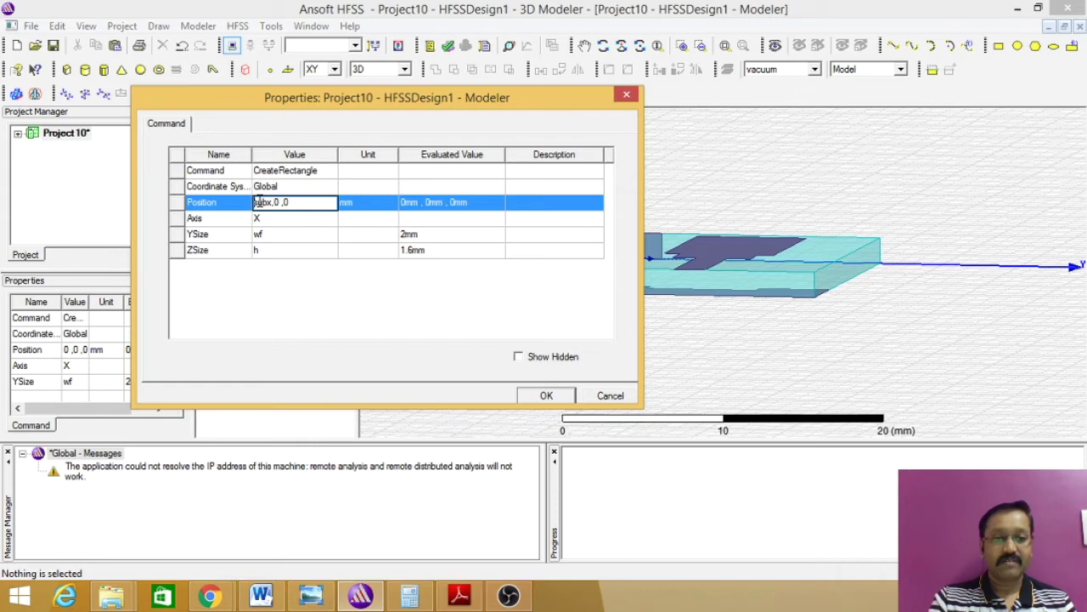
click(547, 395)
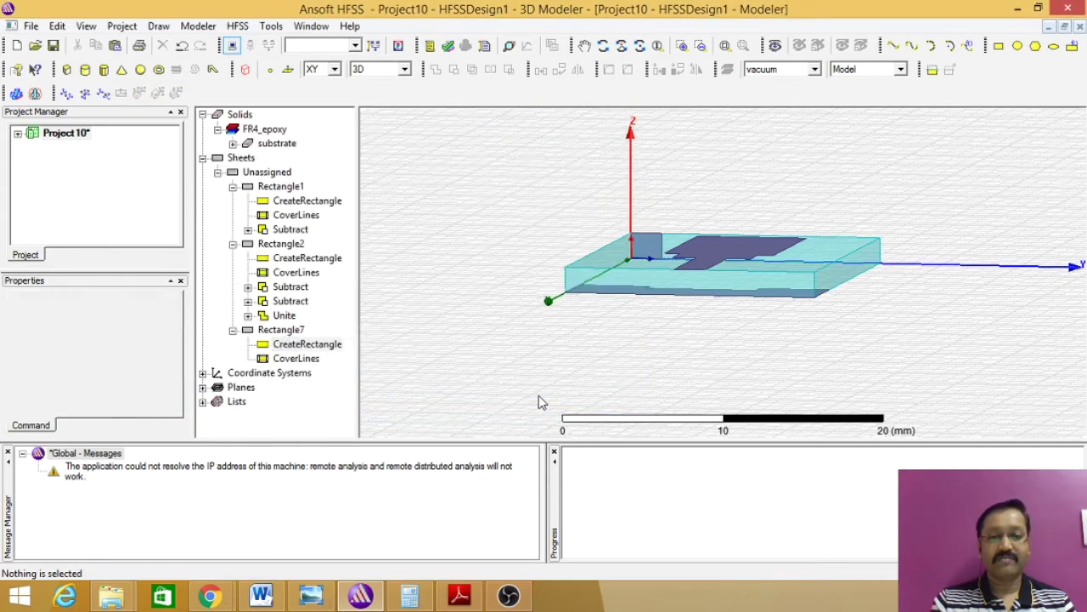
- Centre Rectangle7 under the feed line by setting its Y position to (suby-wf)/2
double_click(296, 345)
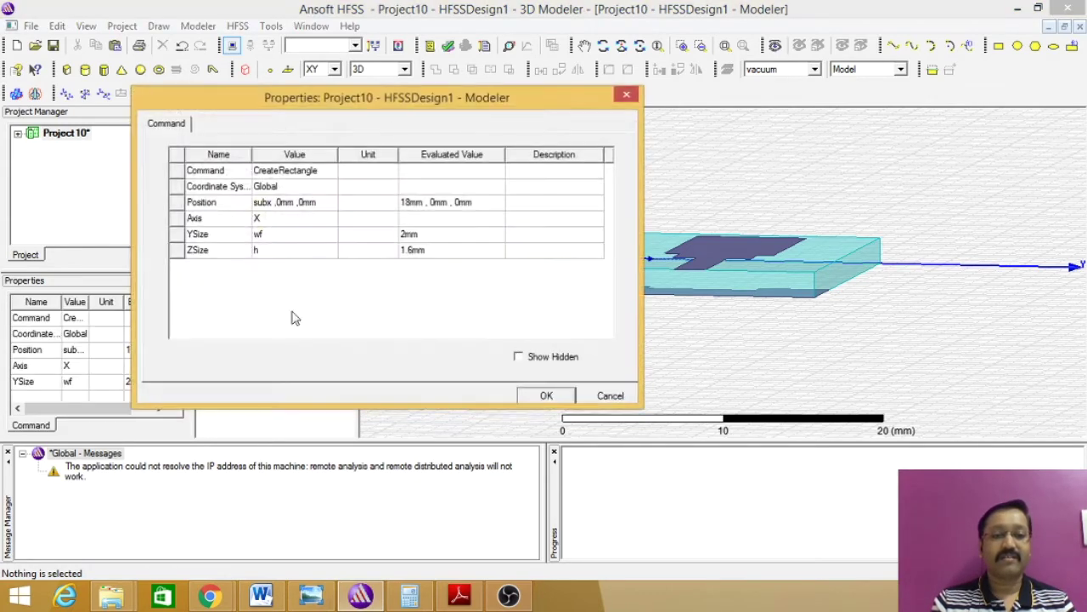
click(294, 207)
click(295, 204)
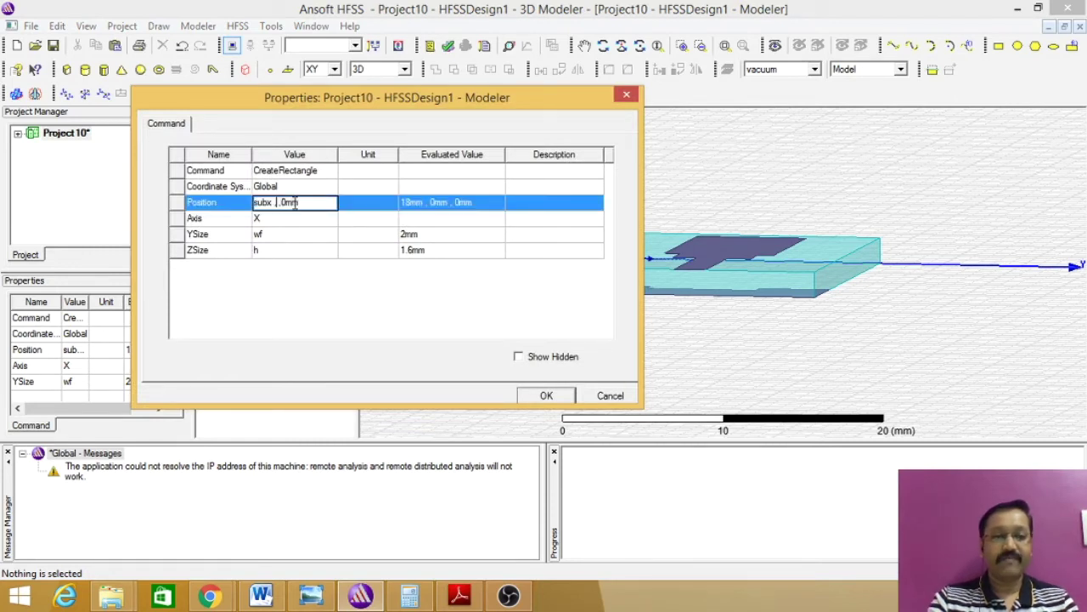
click(277, 202)
text((suby))
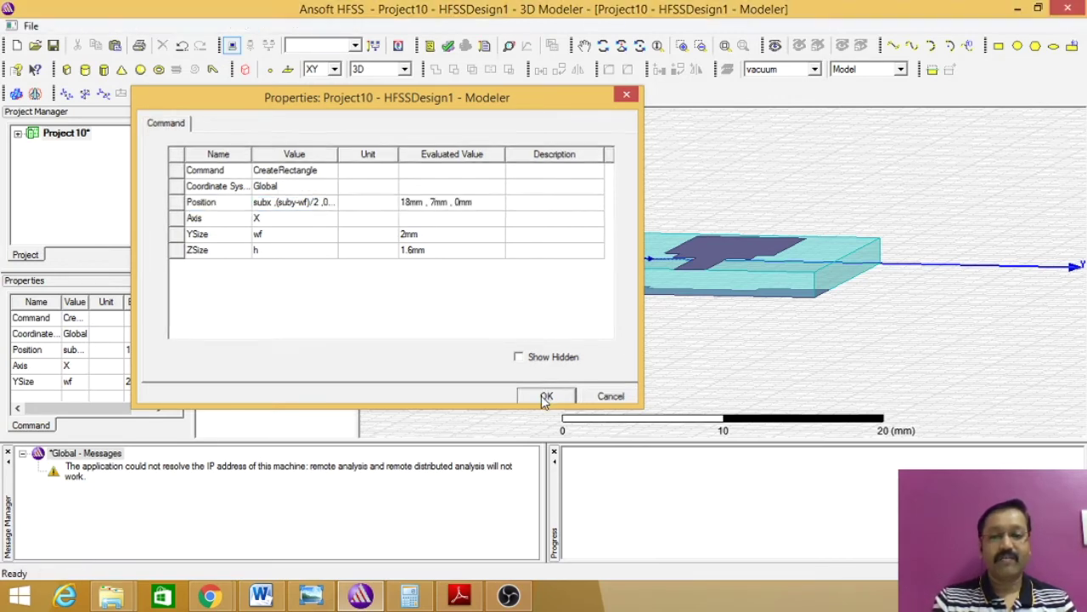
click(544, 398)
- Rename the ground plane sheet Rectangle1 as Ground
click(602, 45)
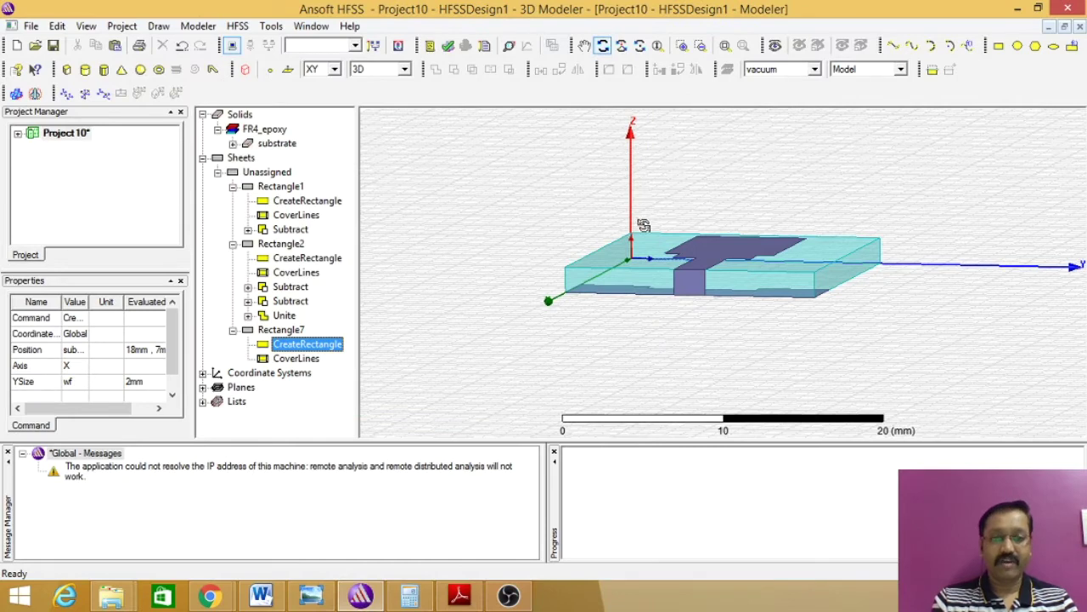
drag(642, 224, 664, 253)
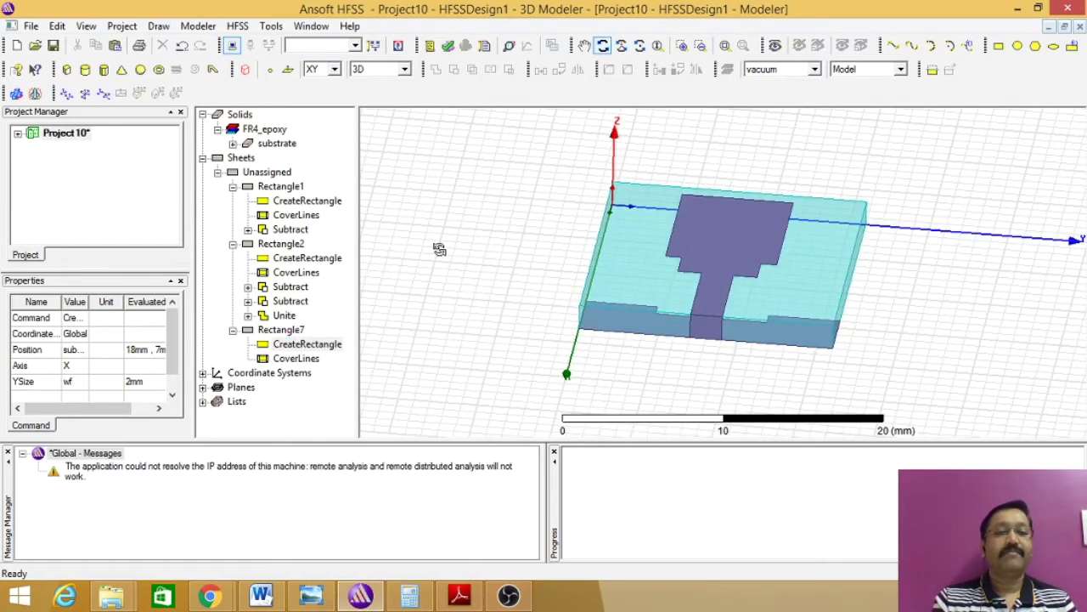
click(234, 145)
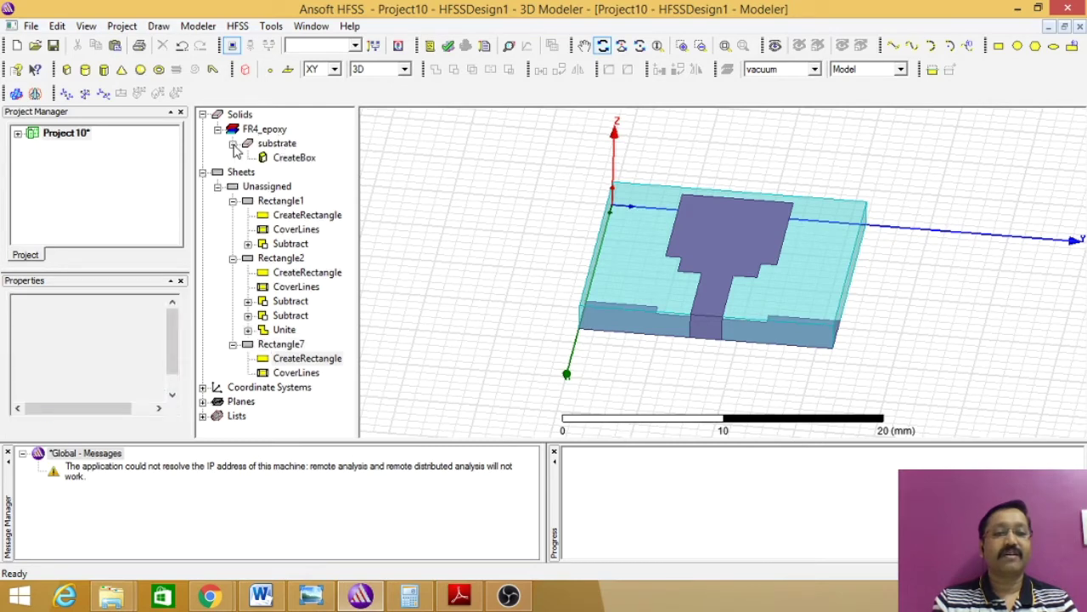
click(277, 202)
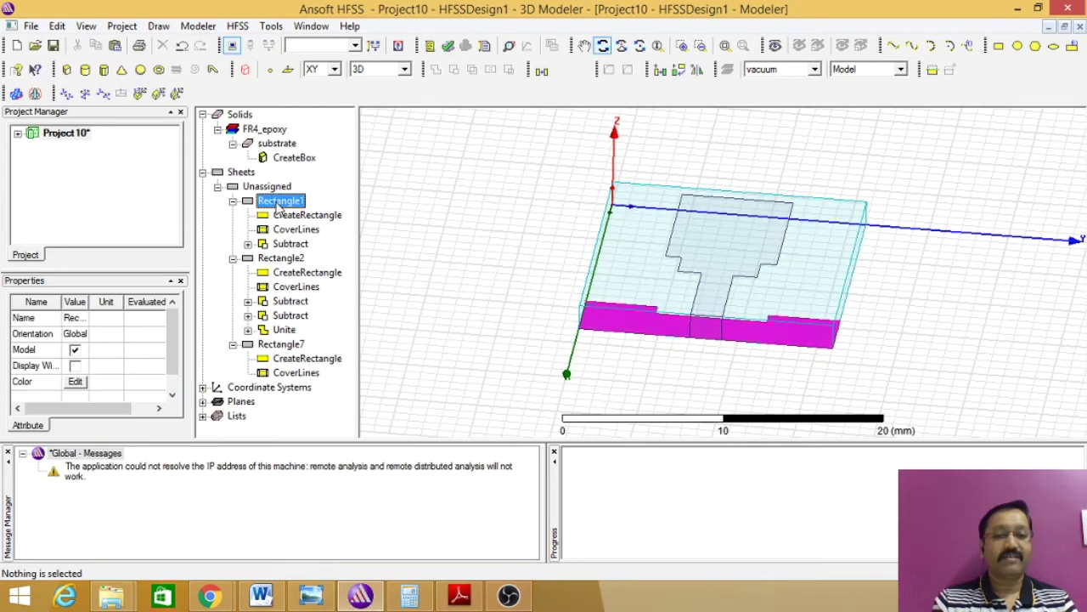
double_click(277, 204)
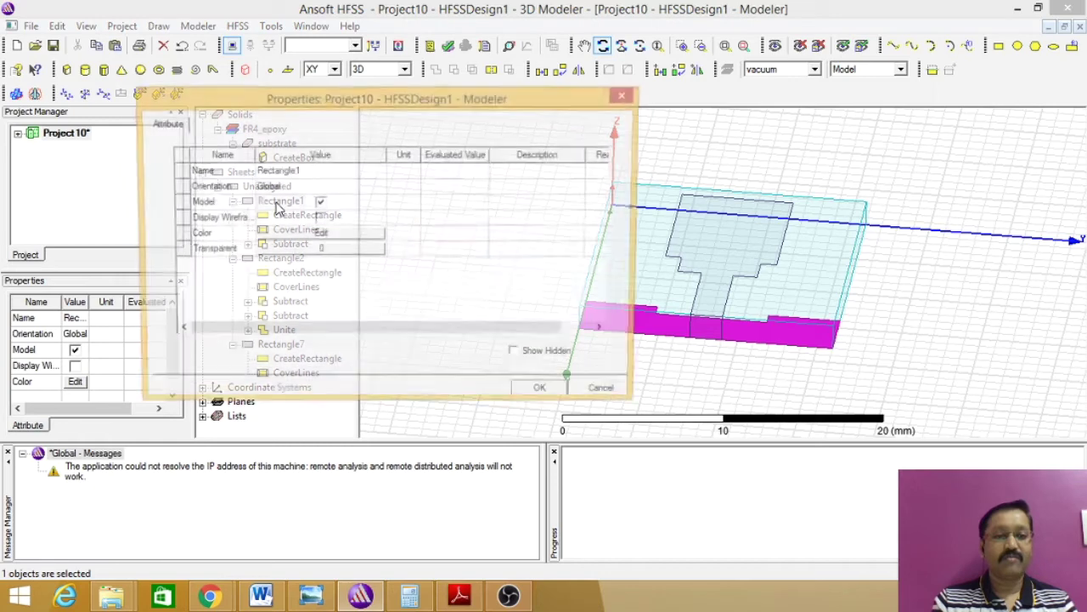
click(280, 172)
text(Groun)
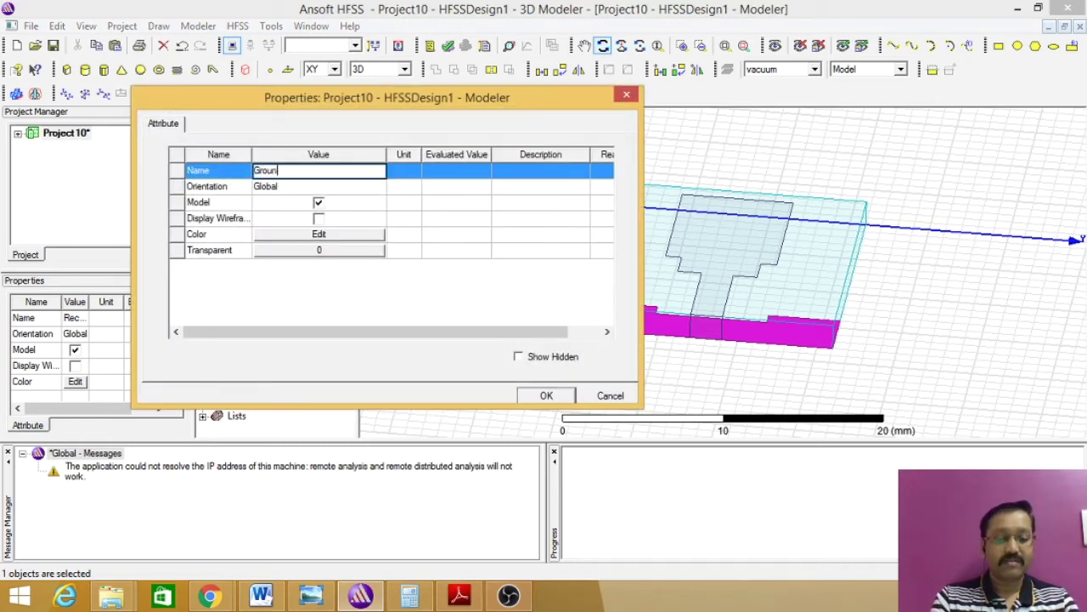
text(d)
- Give the Ground sheet a brown colour (RGB 128, 64, 64) and a transparency of 0.3
click(321, 235)
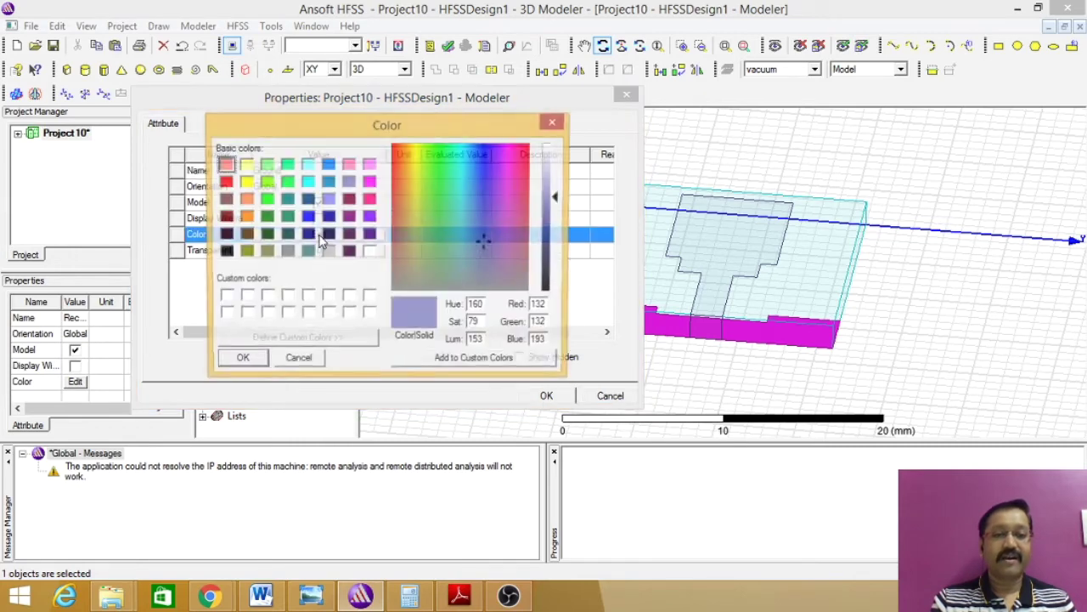
click(223, 201)
click(242, 361)
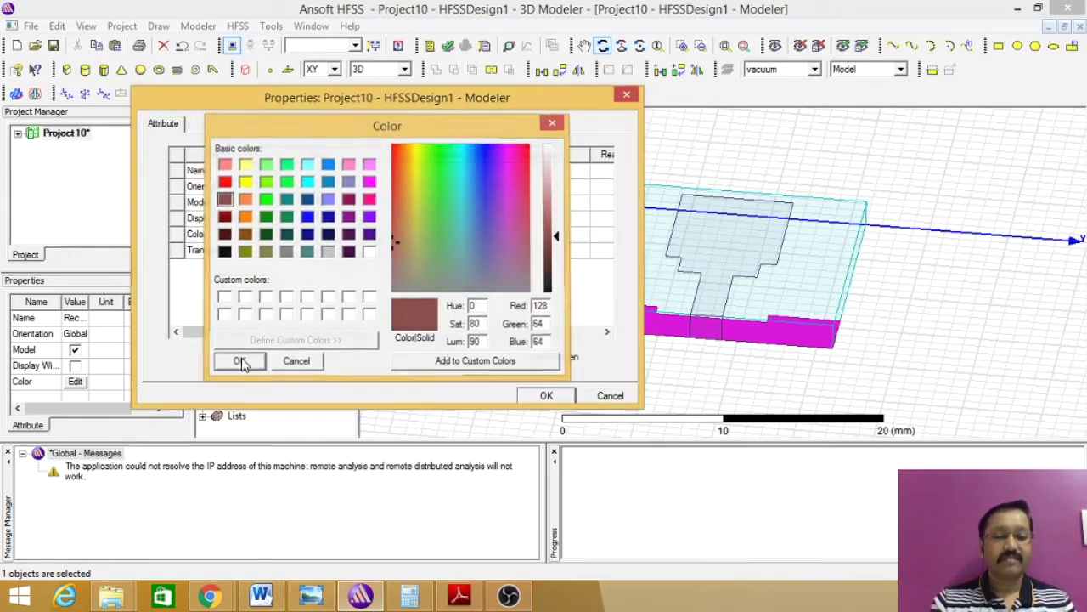
click(324, 250)
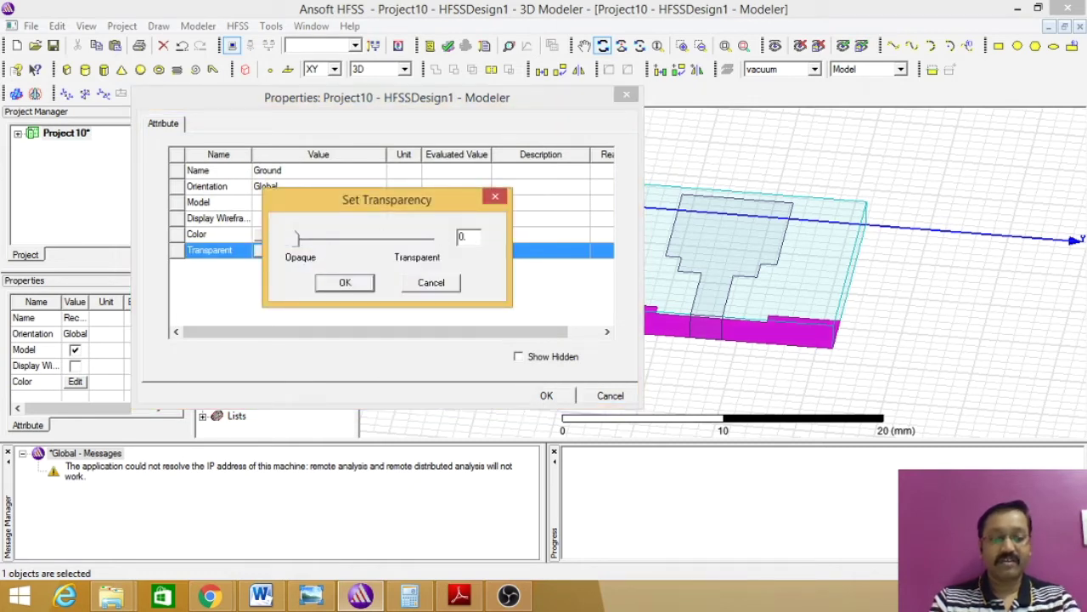
text(3)
click(345, 282)
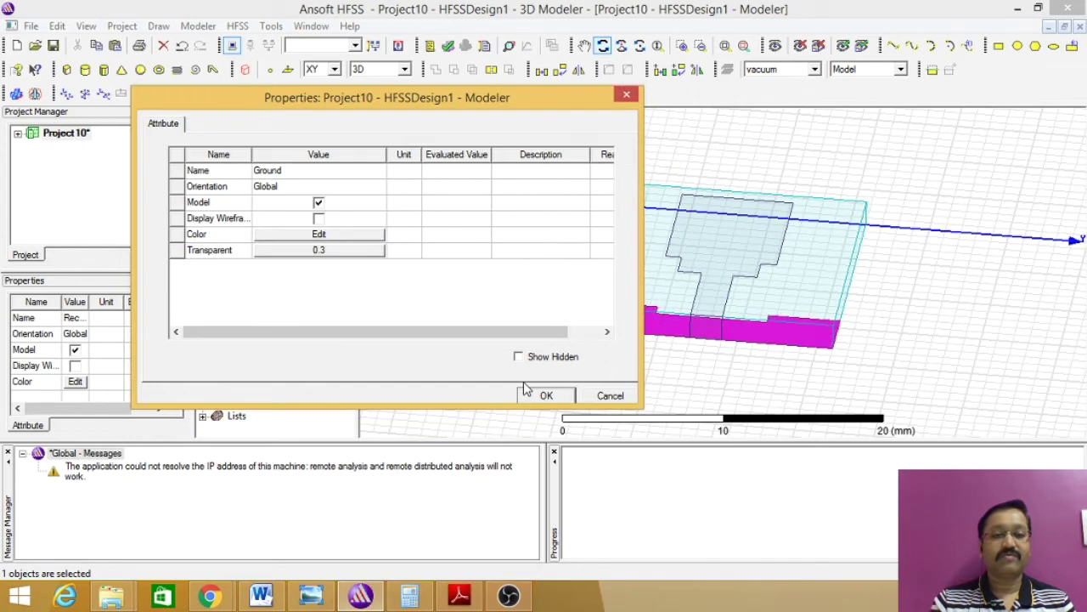
click(546, 396)
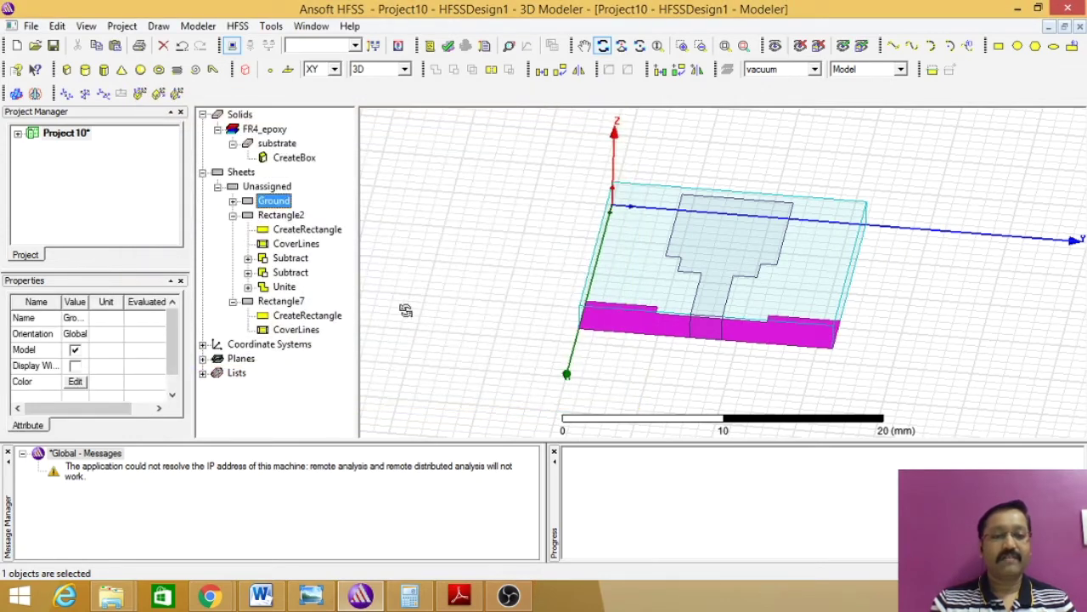
- Rename the patch sheet Rectangle2 as Patch
click(277, 217)
right_click(275, 219)
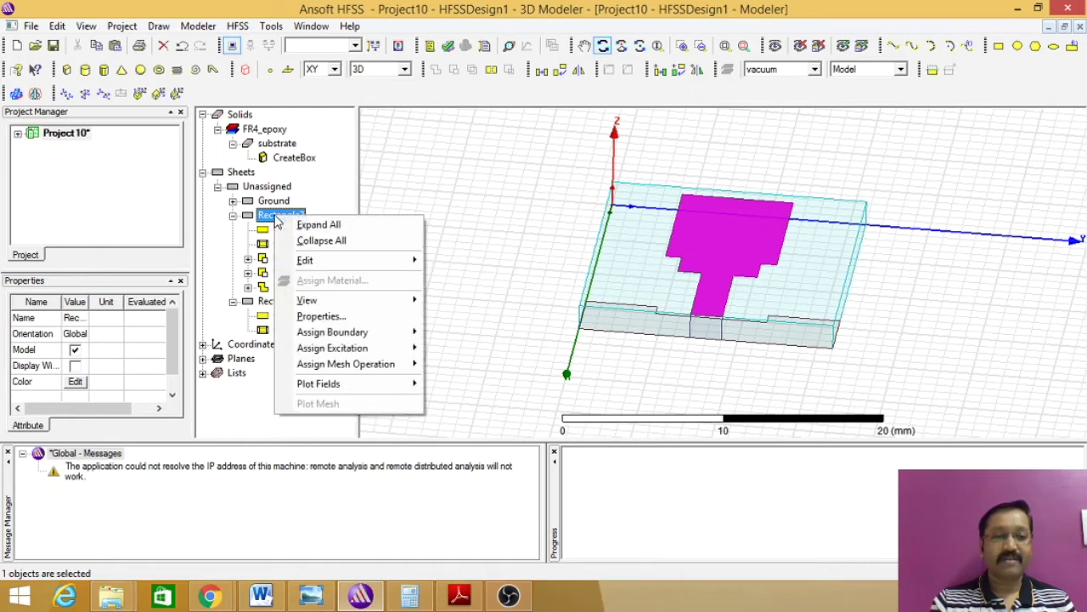
click(263, 218)
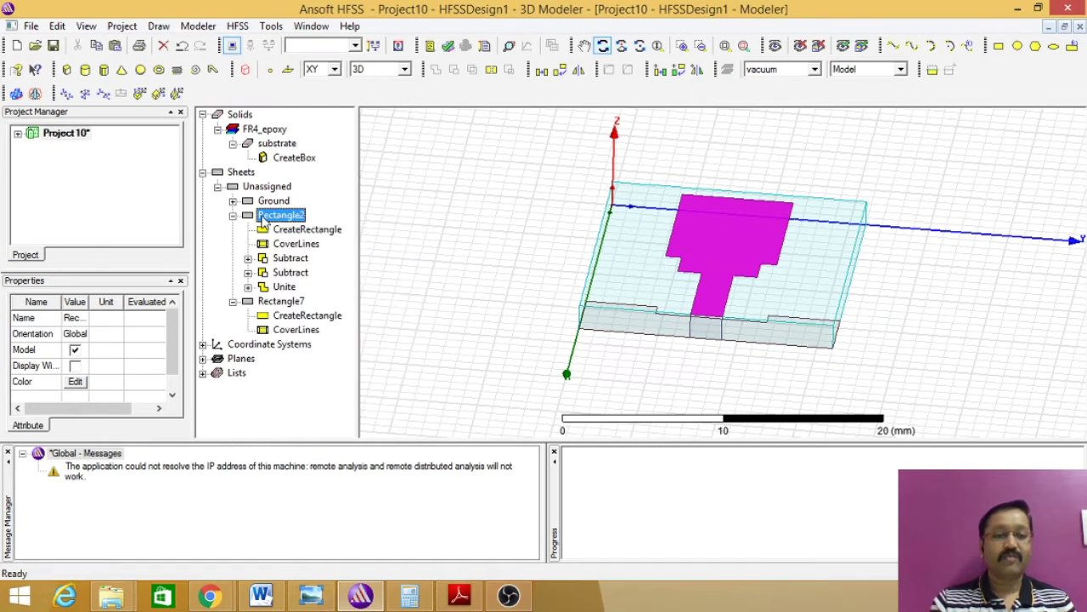
double_click(263, 219)
click(276, 172)
click(274, 171)
text(Patch)
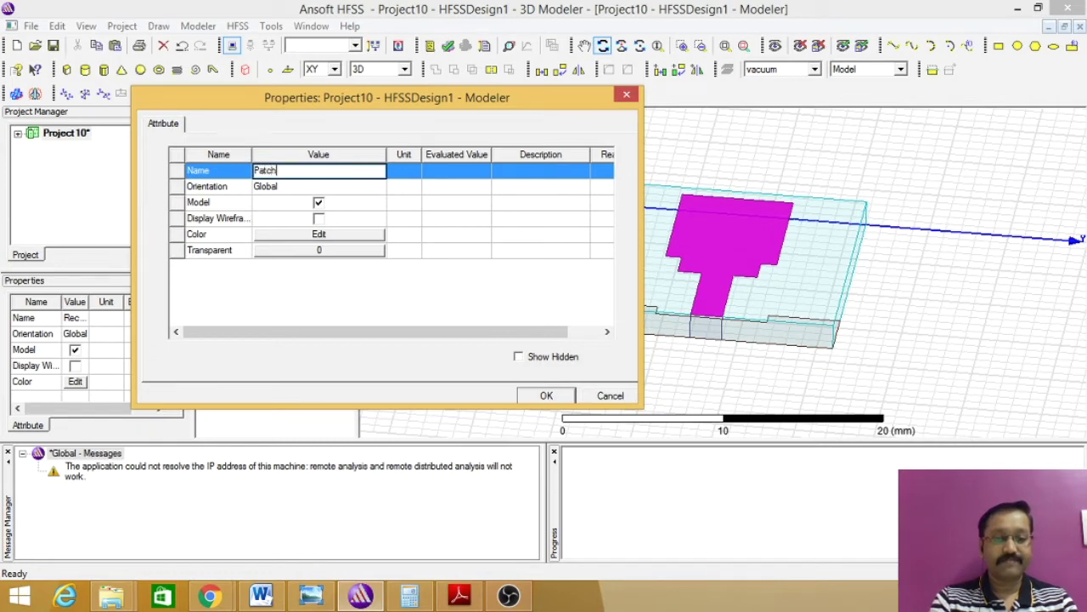
- Give the Patch sheet a bright green colour and a transparency of 0.3
click(319, 235)
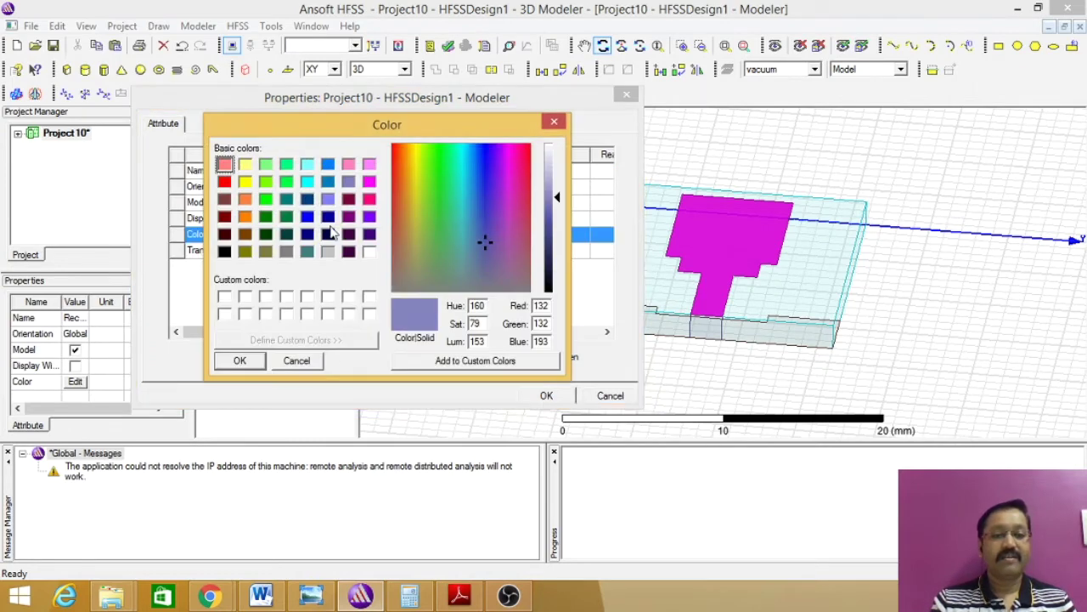
click(266, 199)
click(239, 361)
click(319, 252)
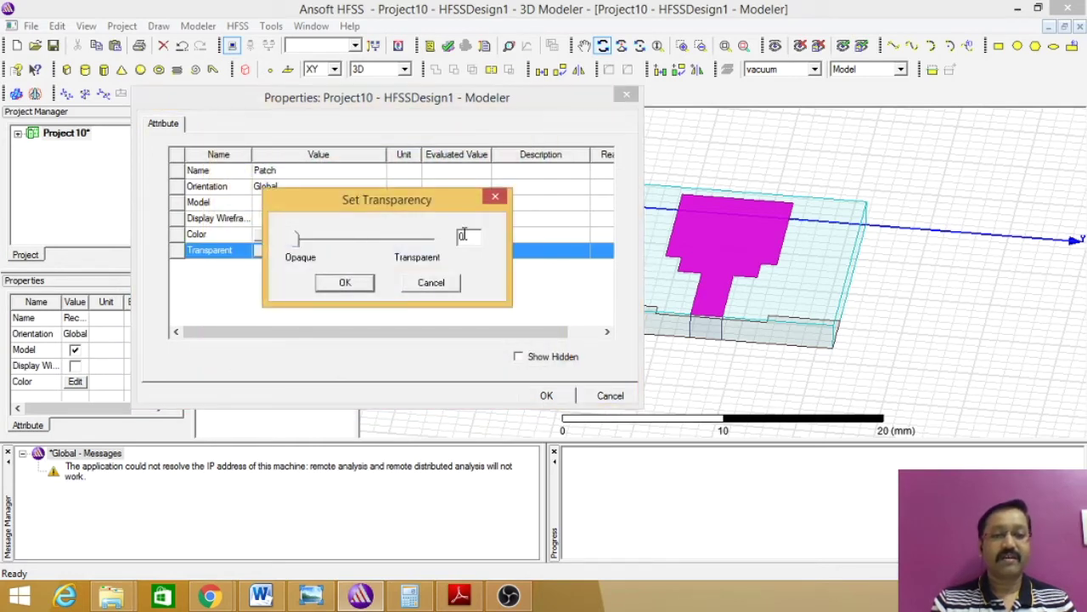
text(0.3)
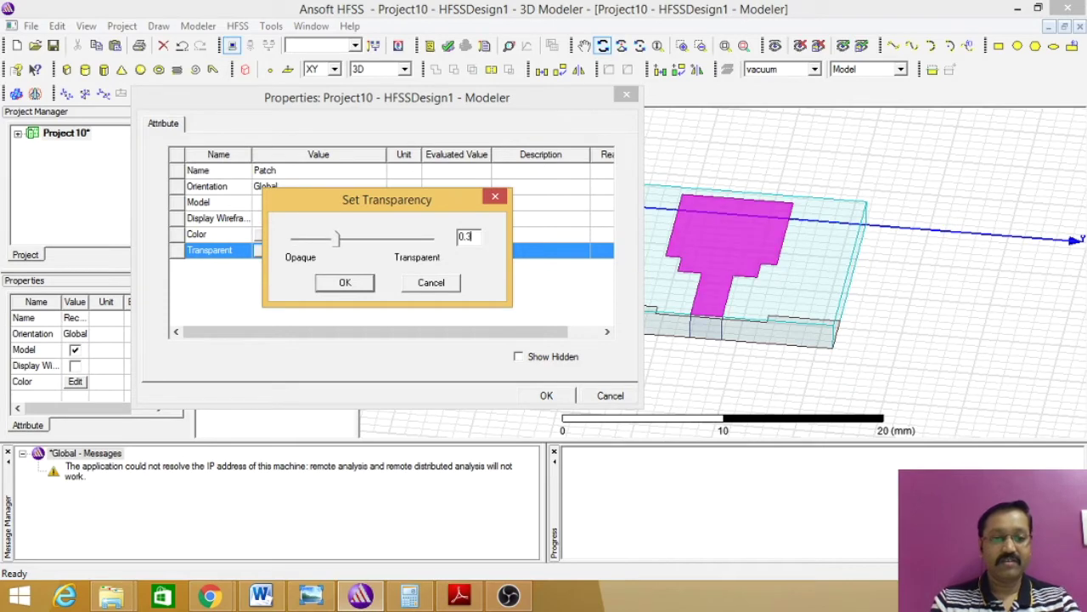
click(345, 283)
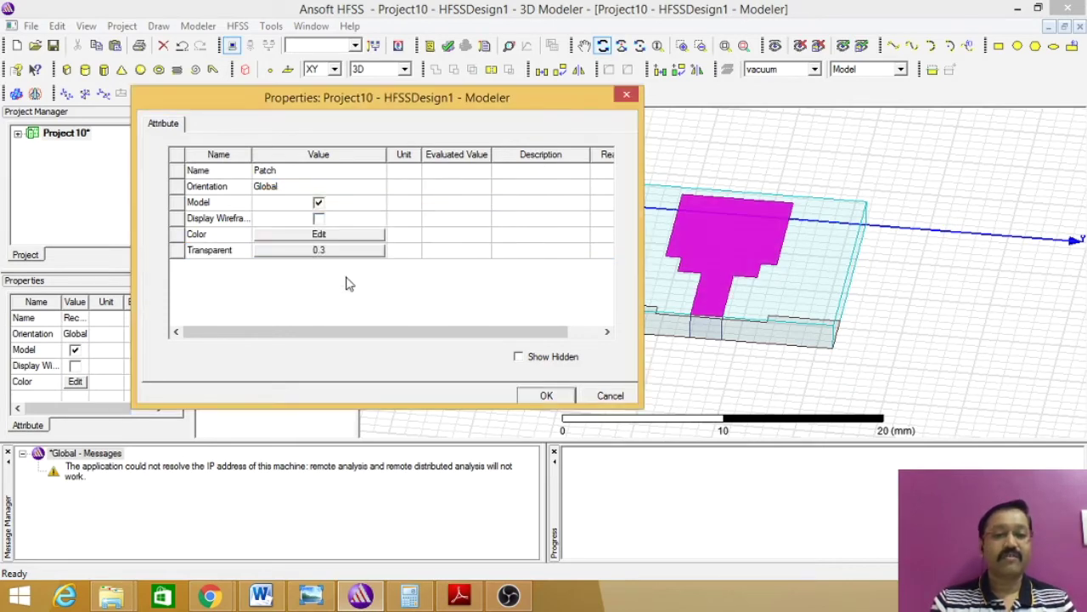
click(547, 396)
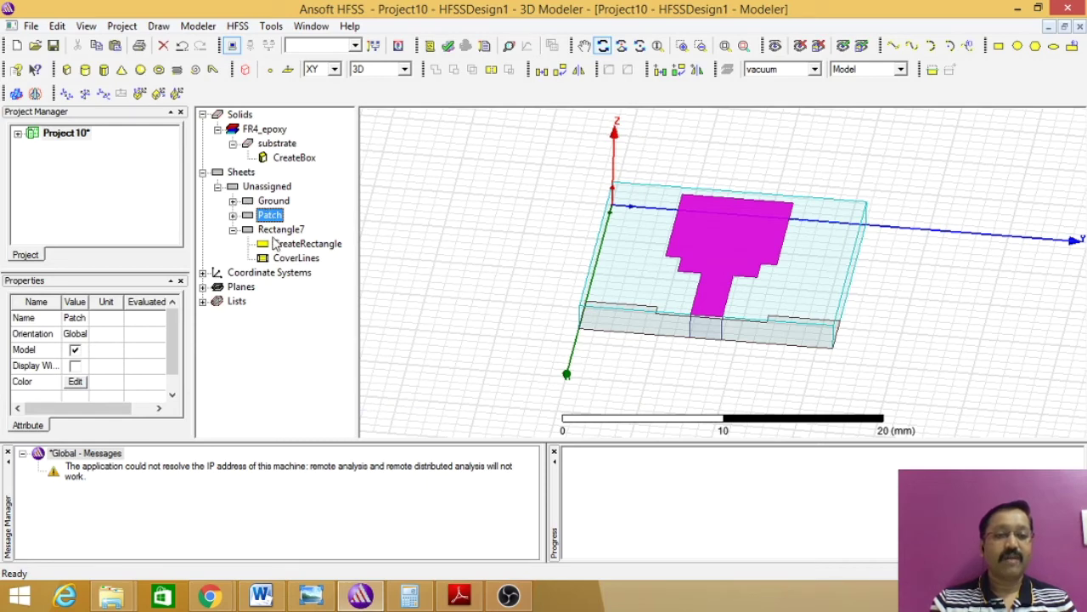
- Rename the upright sheet Rectangle7 as feed
double_click(283, 231)
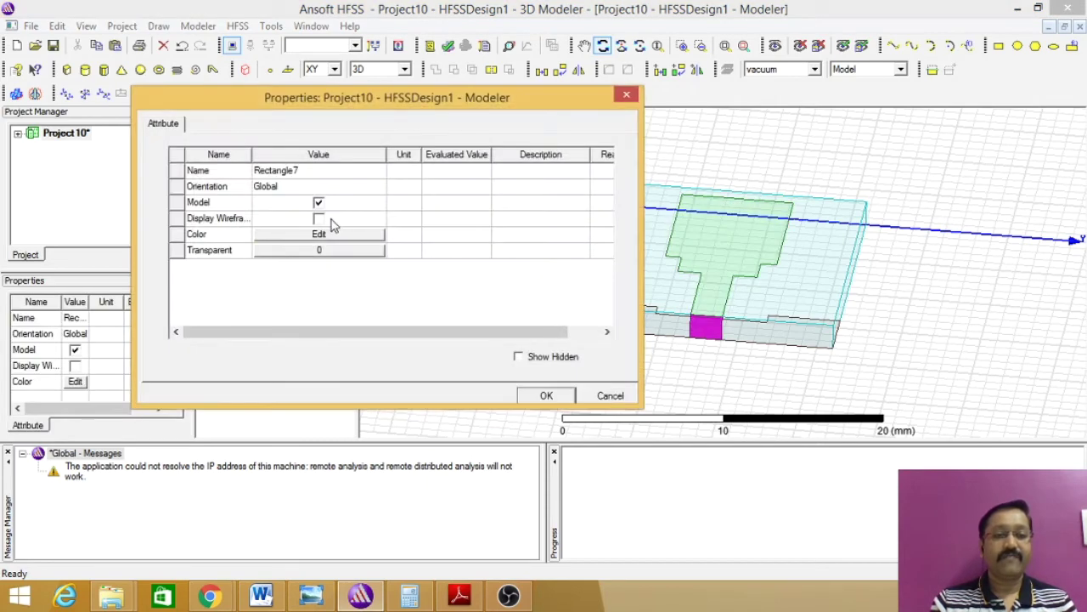
click(277, 174)
click(276, 172)
double_click(276, 172)
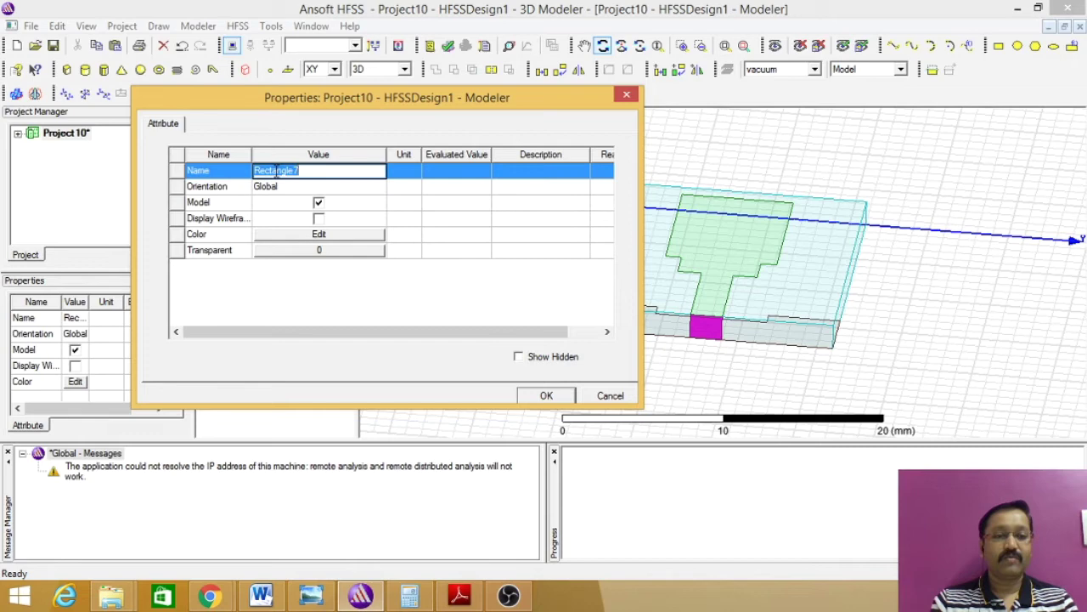
text(feed)
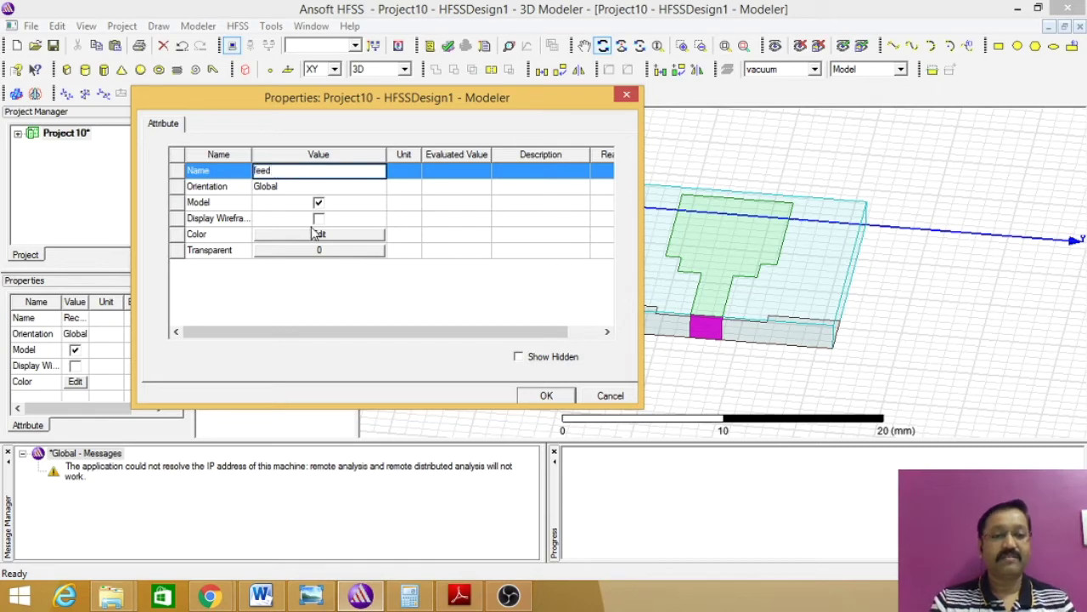
- Apply the feed sheet's name and assign a Perfect E boundary to the Ground sheet, keeping the infinite ground plane option off
click(548, 396)
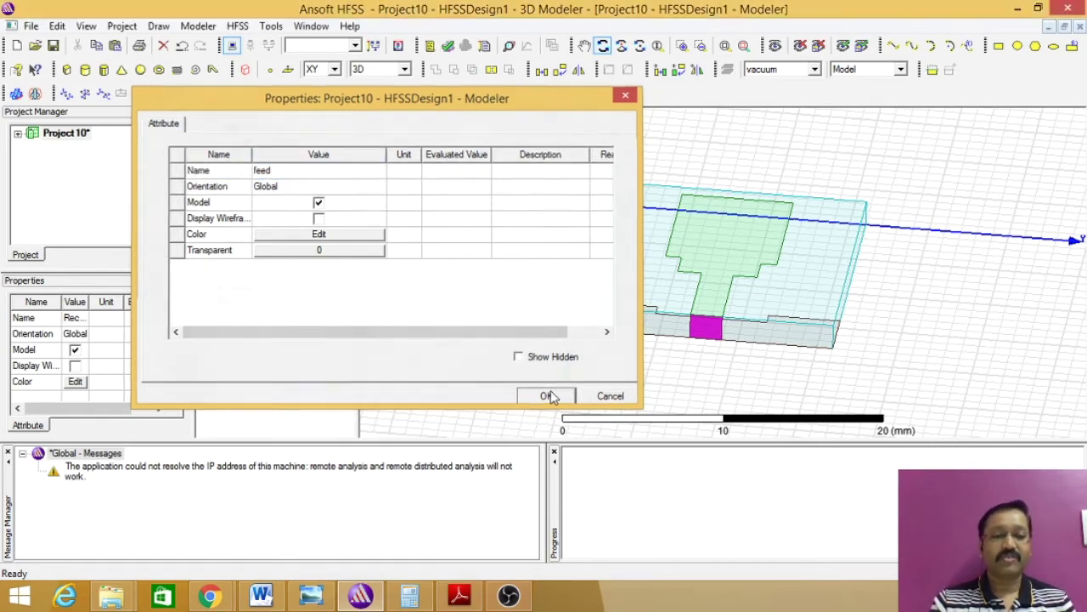
click(328, 354)
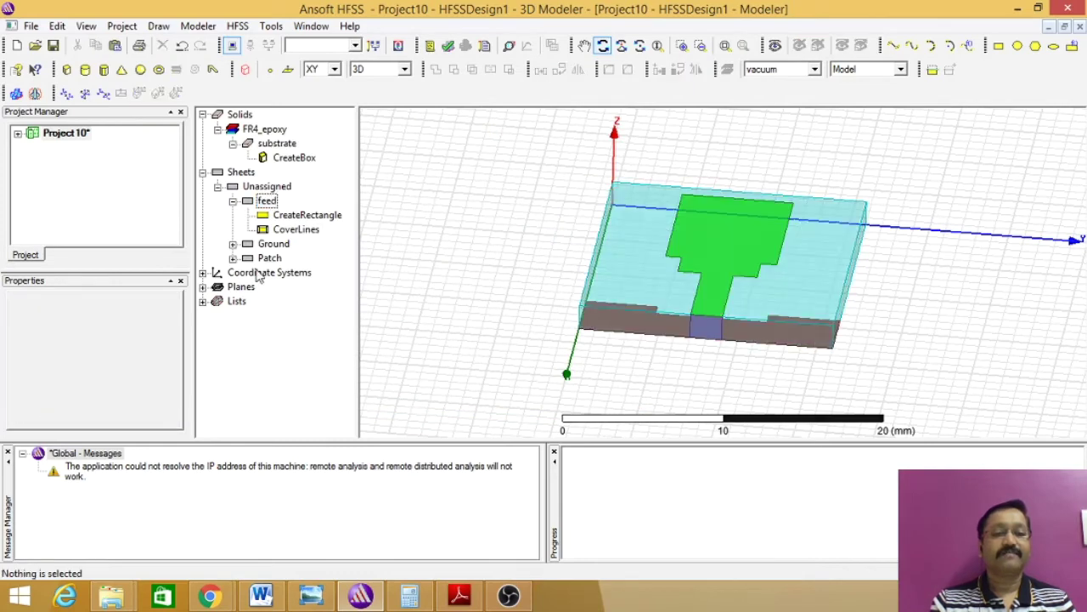
click(273, 245)
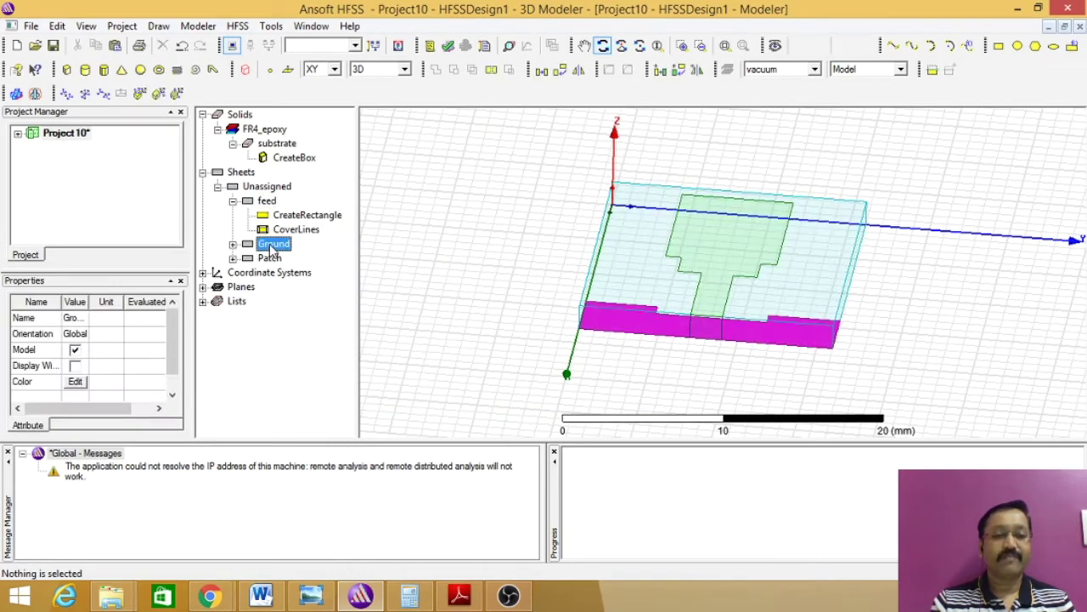
right_click(272, 245)
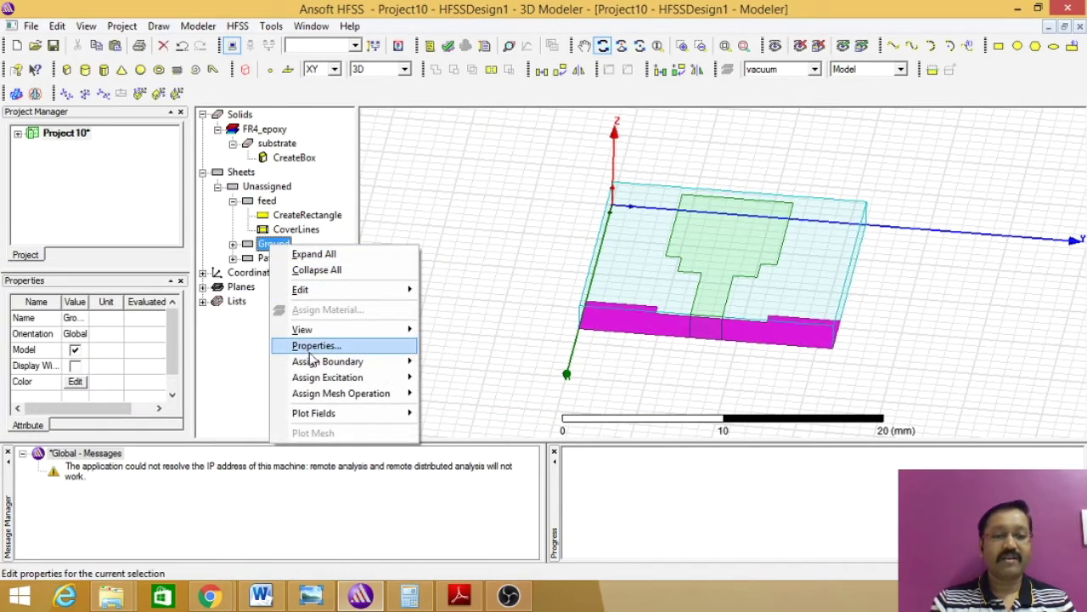
mouse_move(346, 362)
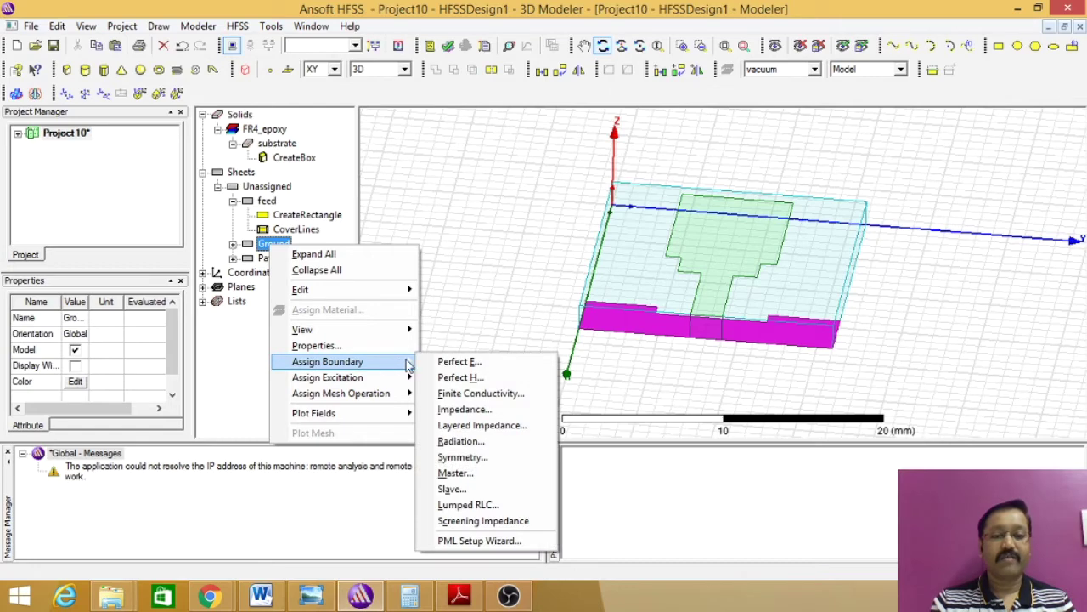
click(459, 362)
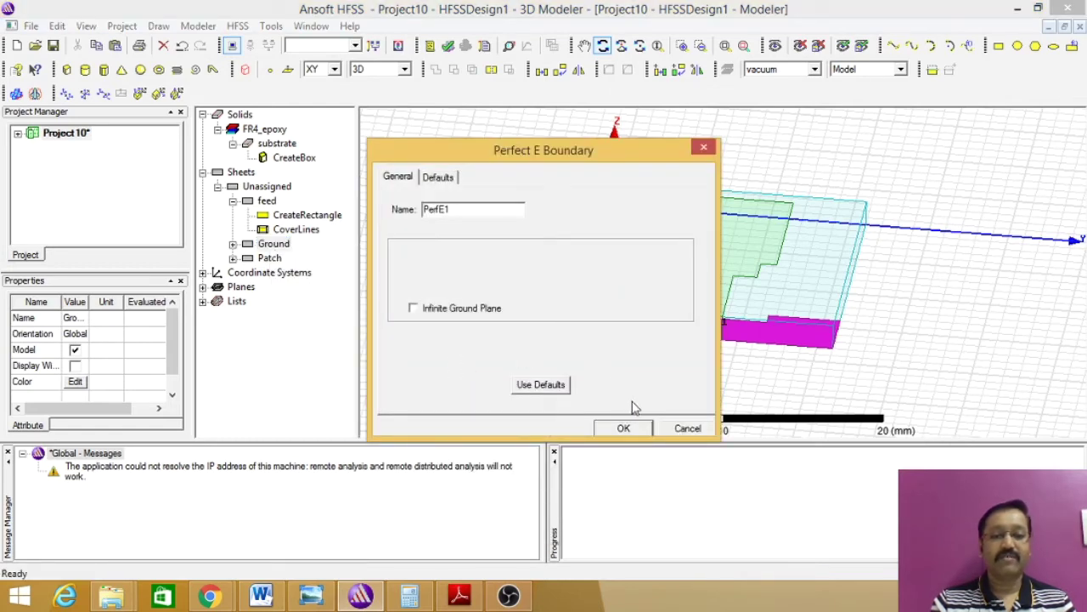
click(623, 428)
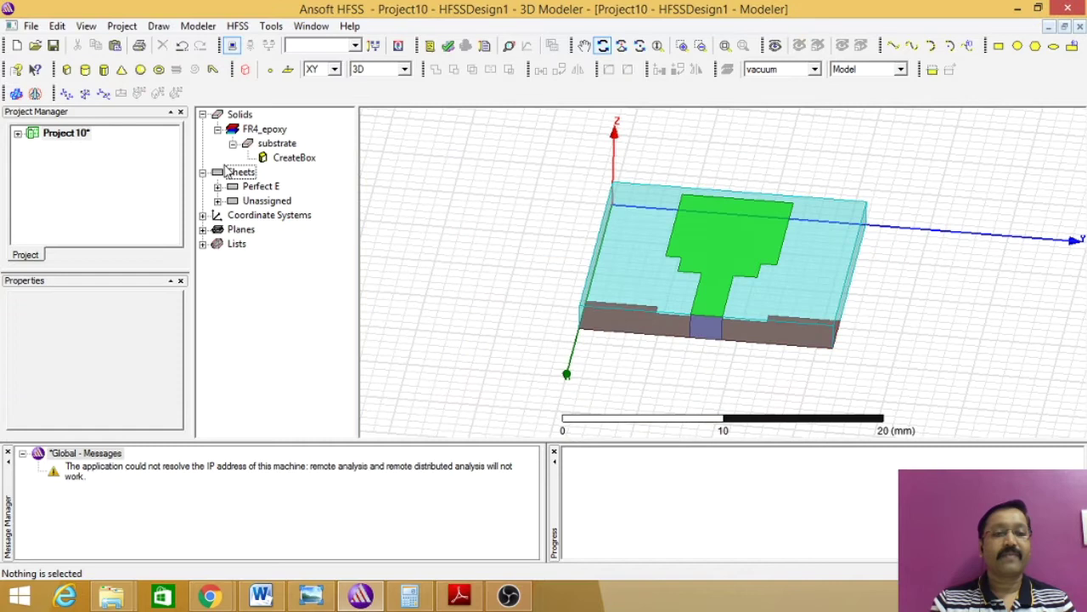
- Assign a Perfect E boundary to the Patch sheet, keeping the infinite ground plane option off
click(217, 201)
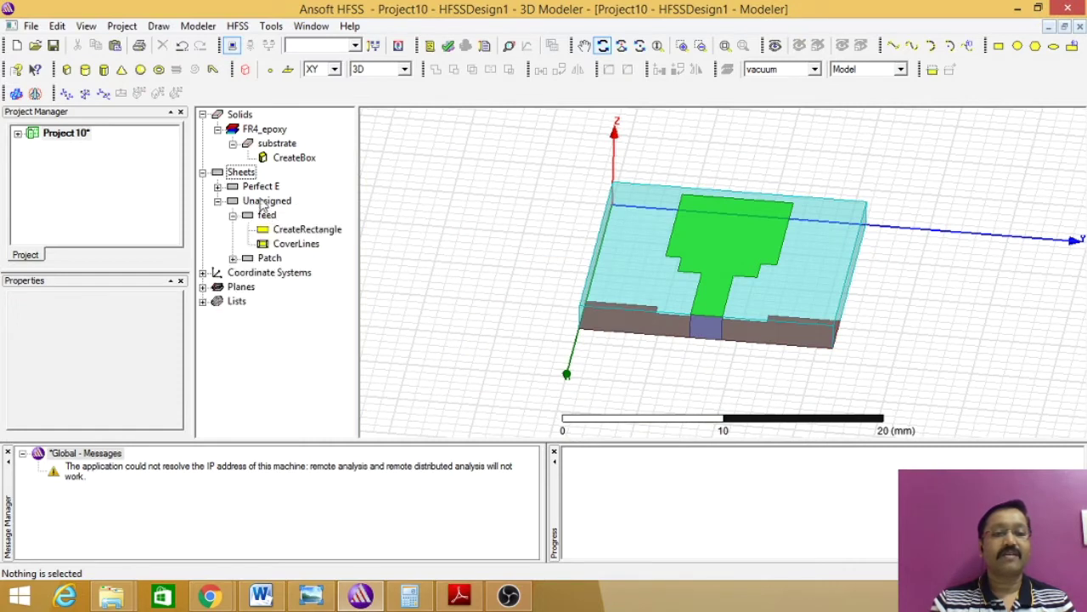
click(269, 259)
right_click(270, 259)
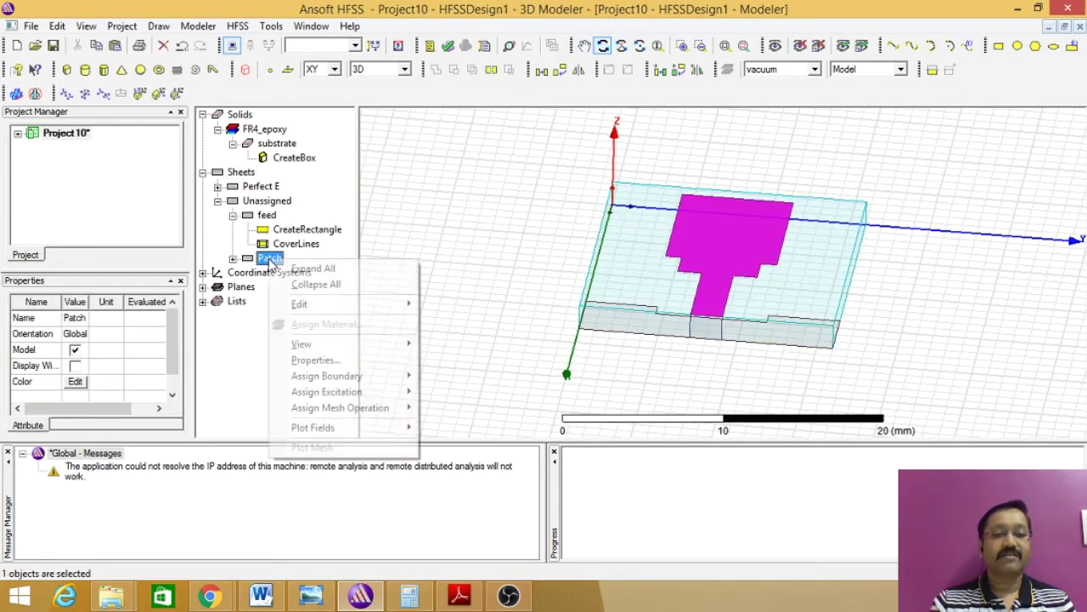
mouse_move(339, 376)
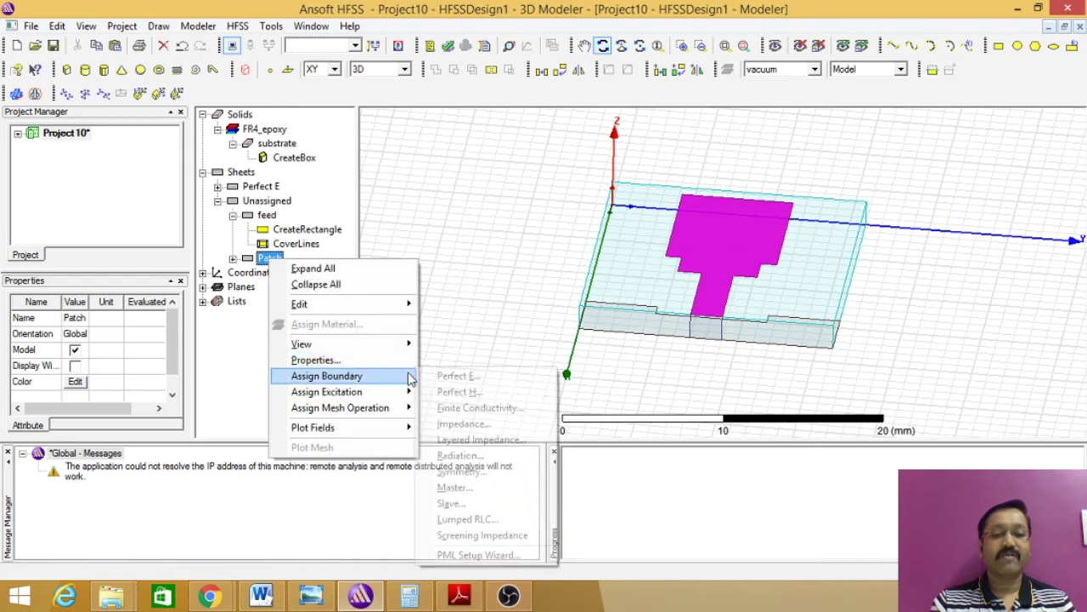
click(461, 376)
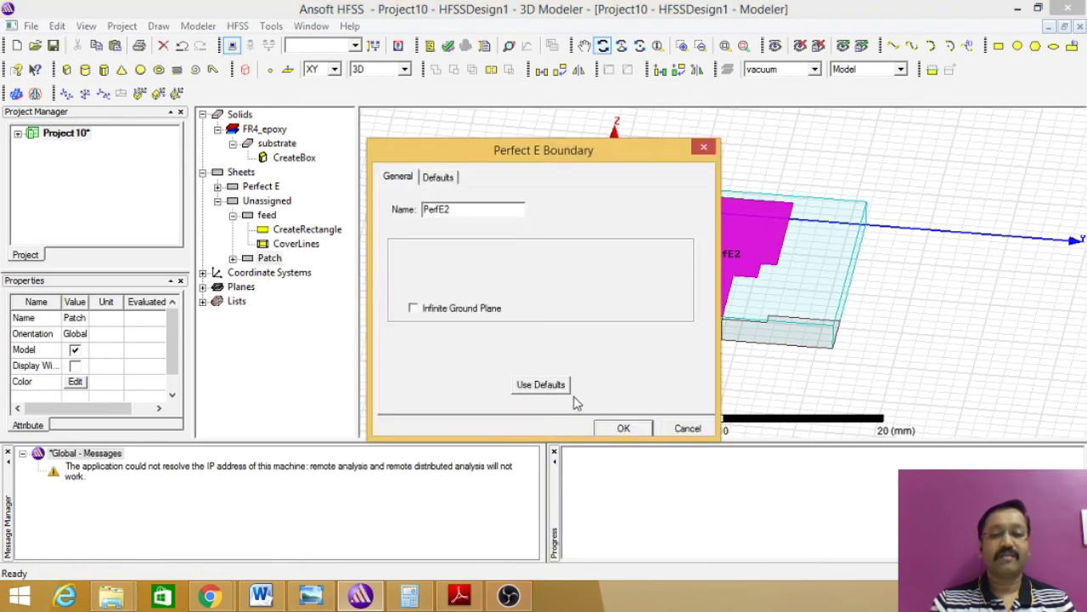
click(624, 429)
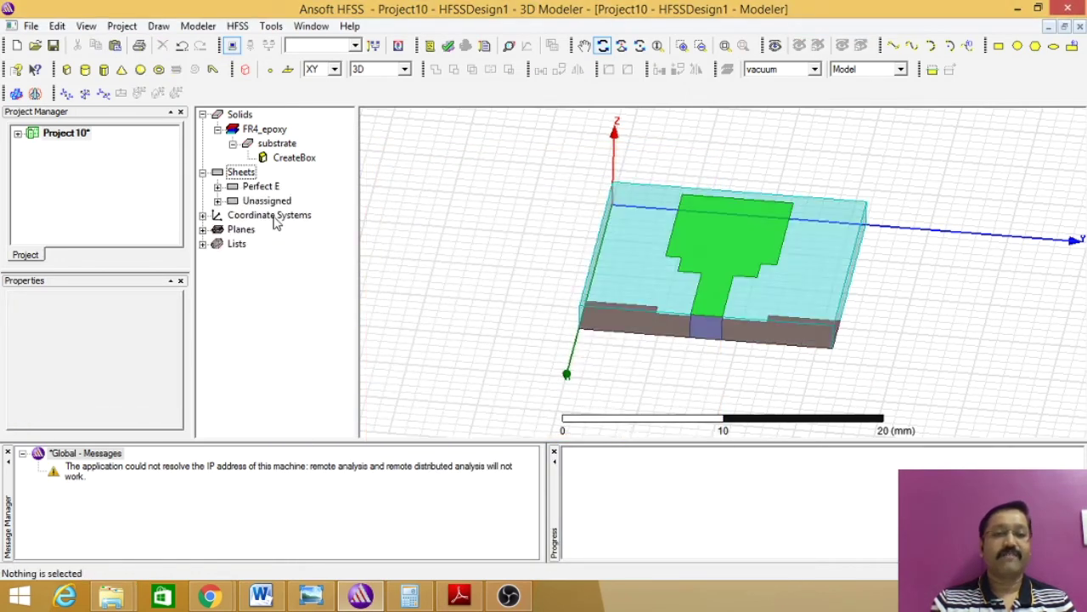
- Assign a lumped port excitation named 1 to the feed sheet with 50 ohm resistance and 0 ohm reactance
click(218, 202)
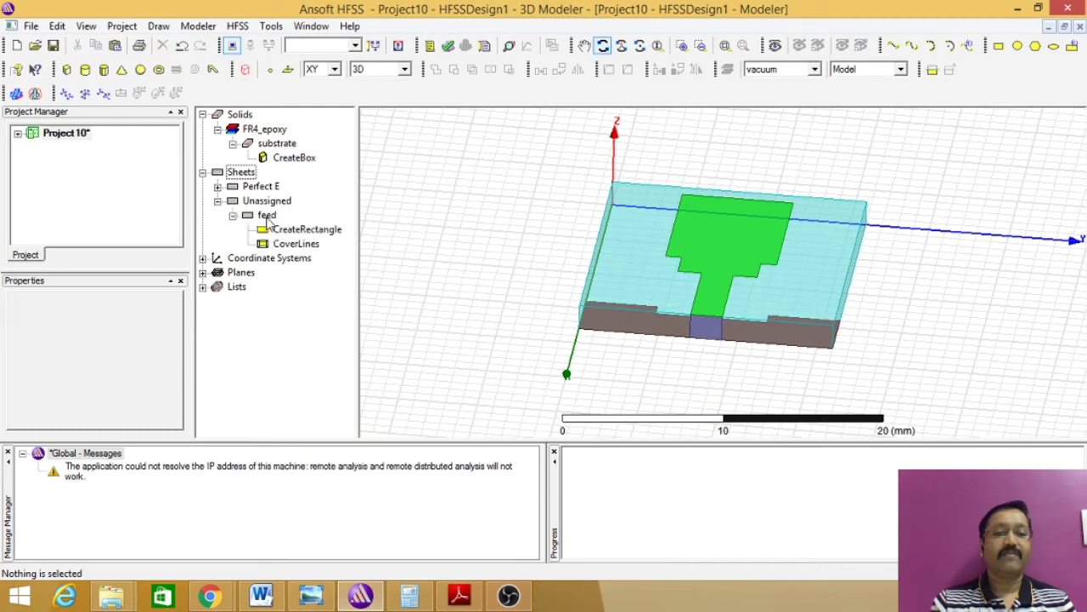
click(267, 216)
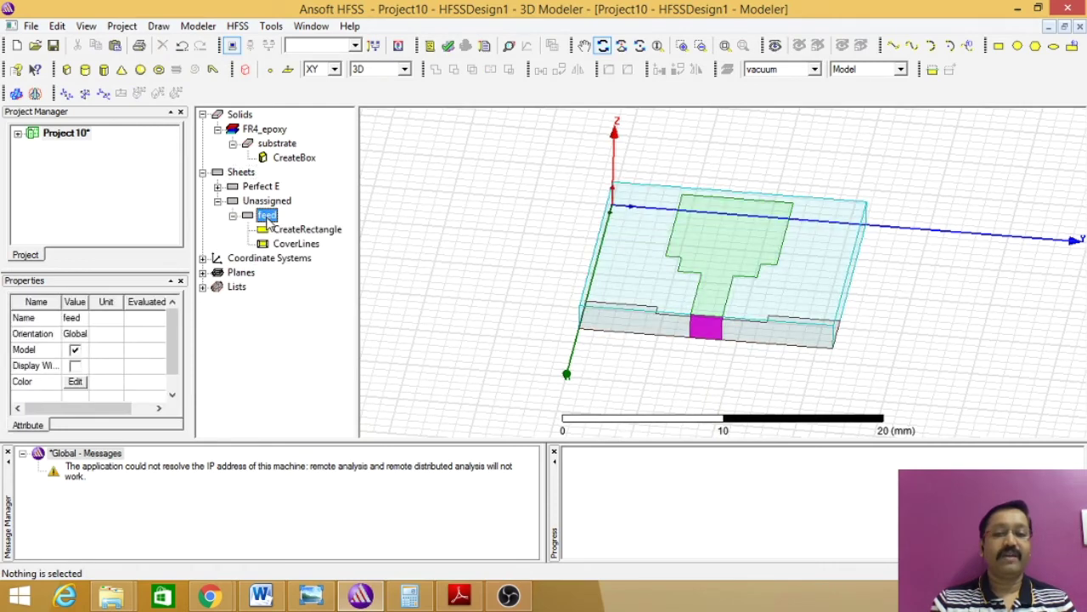
click(725, 46)
click(658, 46)
drag(639, 167, 658, 185)
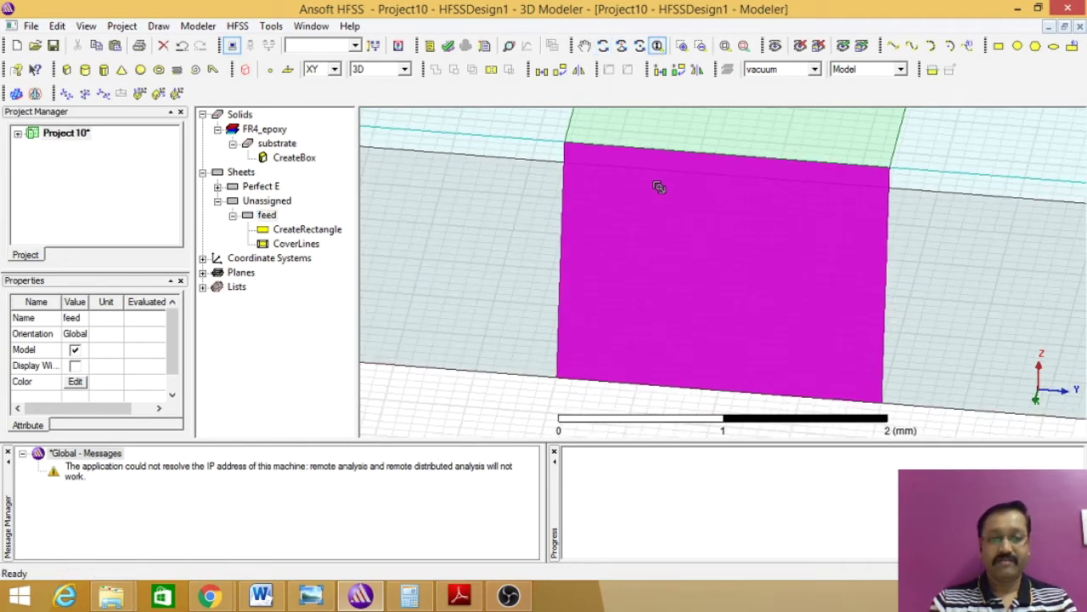
click(267, 215)
right_click(267, 218)
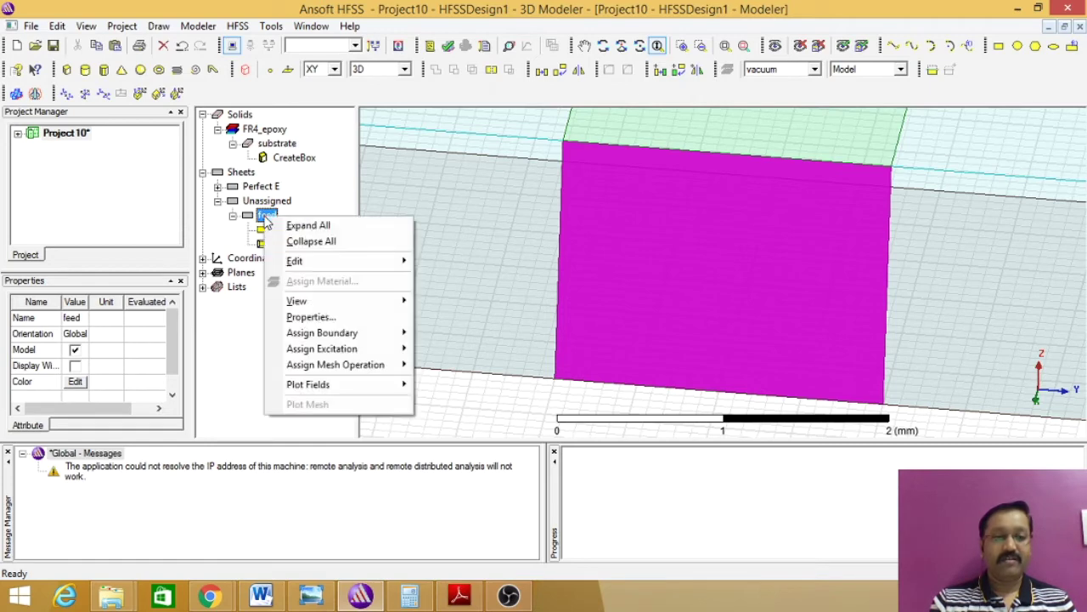
mouse_move(332, 353)
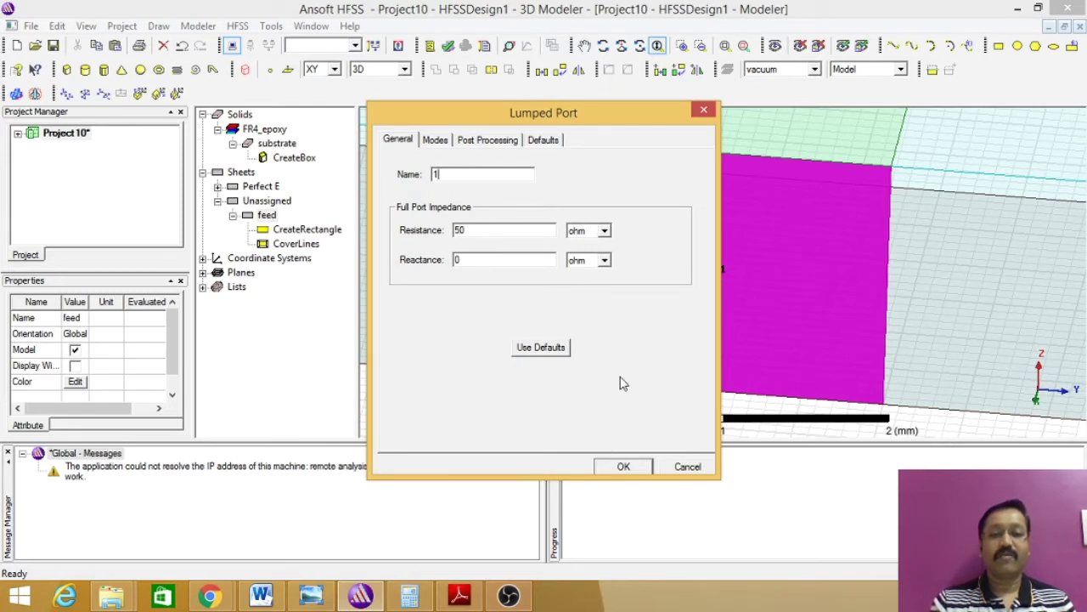
click(624, 466)
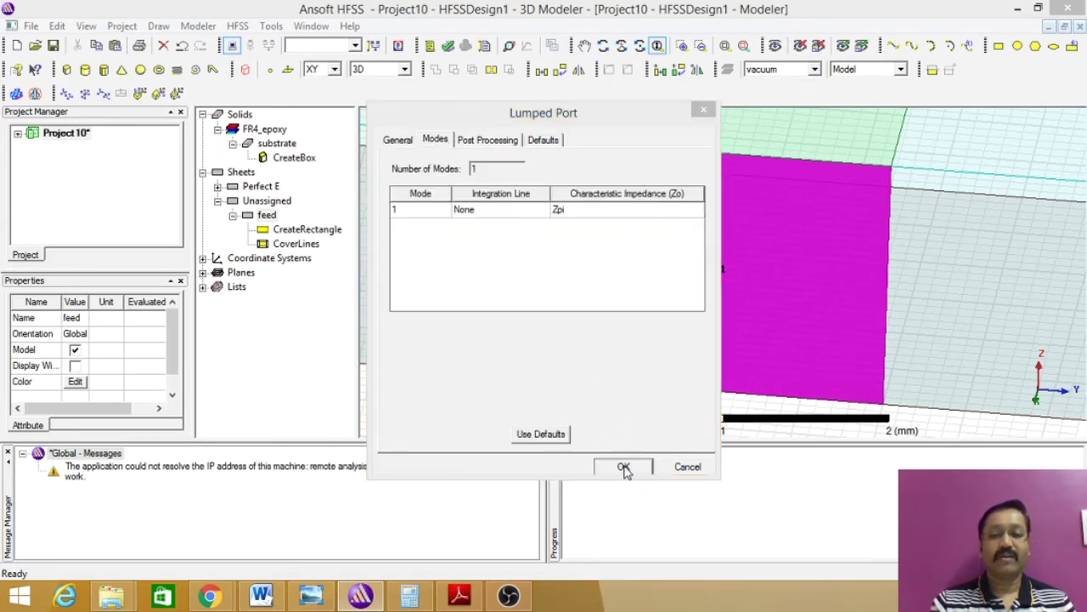
- Define the port's integration line from the midpoint of the feed's lower edge to the midpoint of its upper edge and finish the port
click(495, 211)
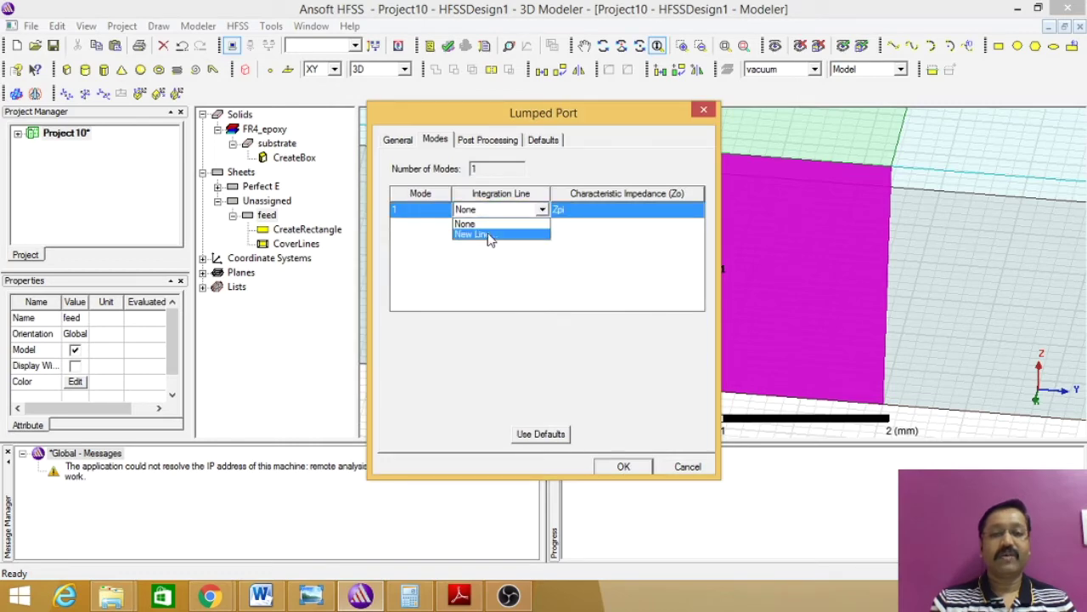
click(488, 235)
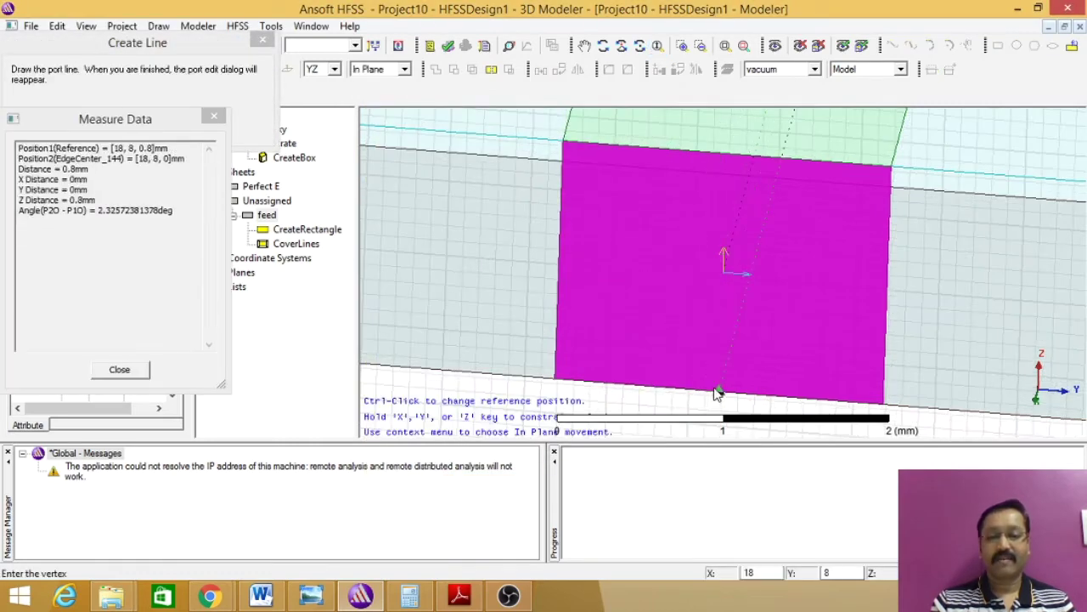
click(719, 391)
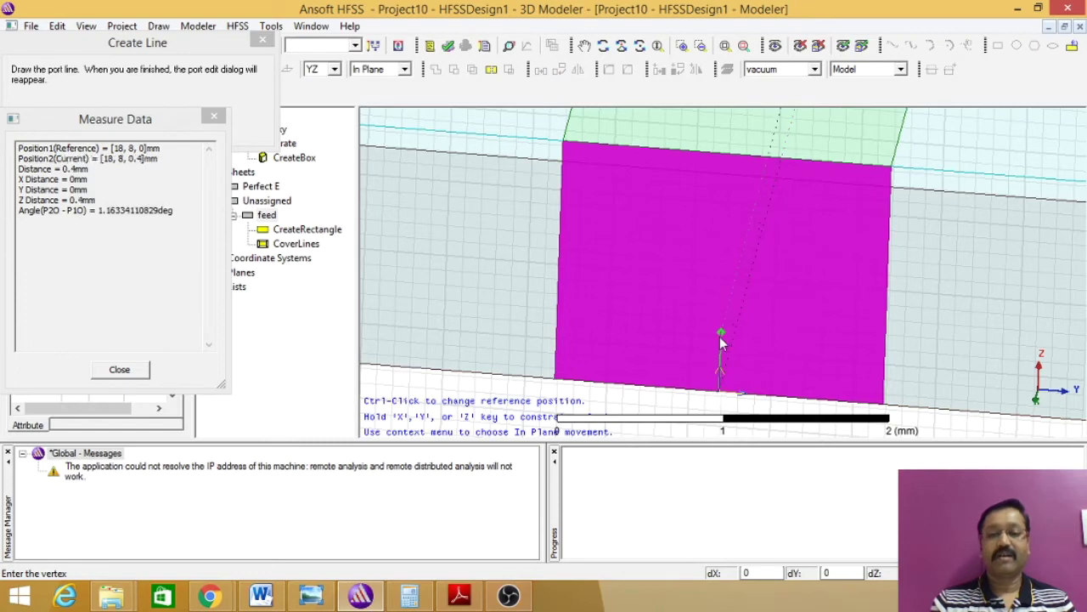
click(728, 156)
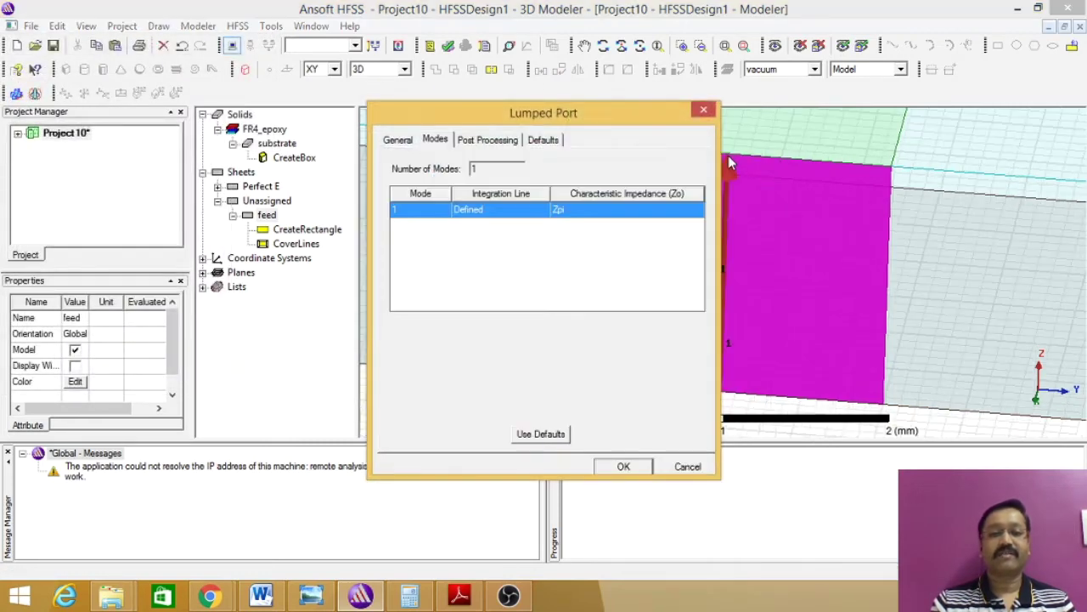
click(624, 469)
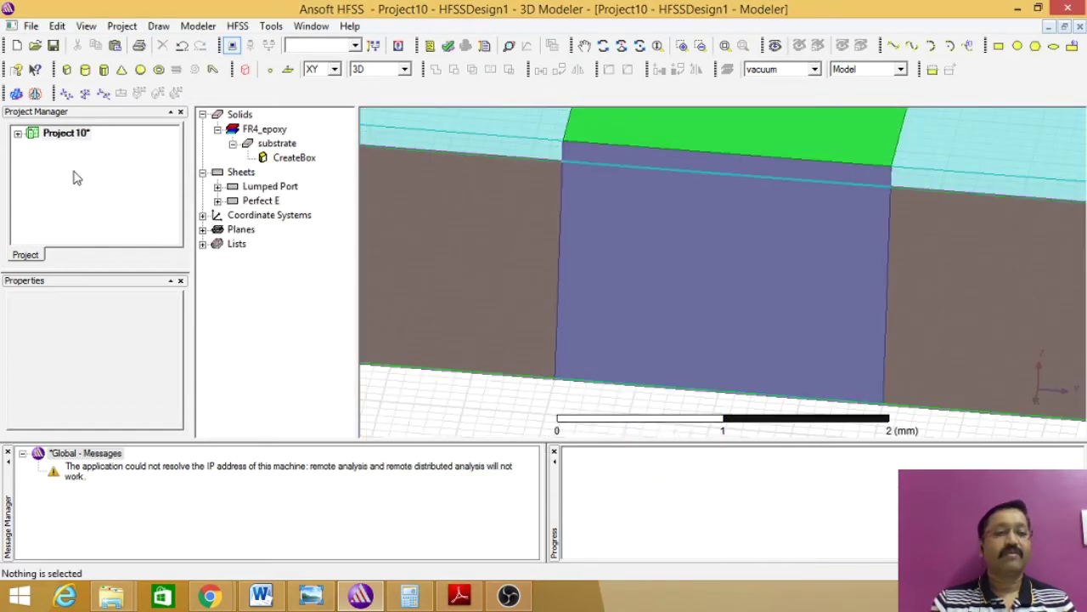
- Examine where both Perfect E boundaries and lumped port 1 are applied on the antenna model
click(18, 134)
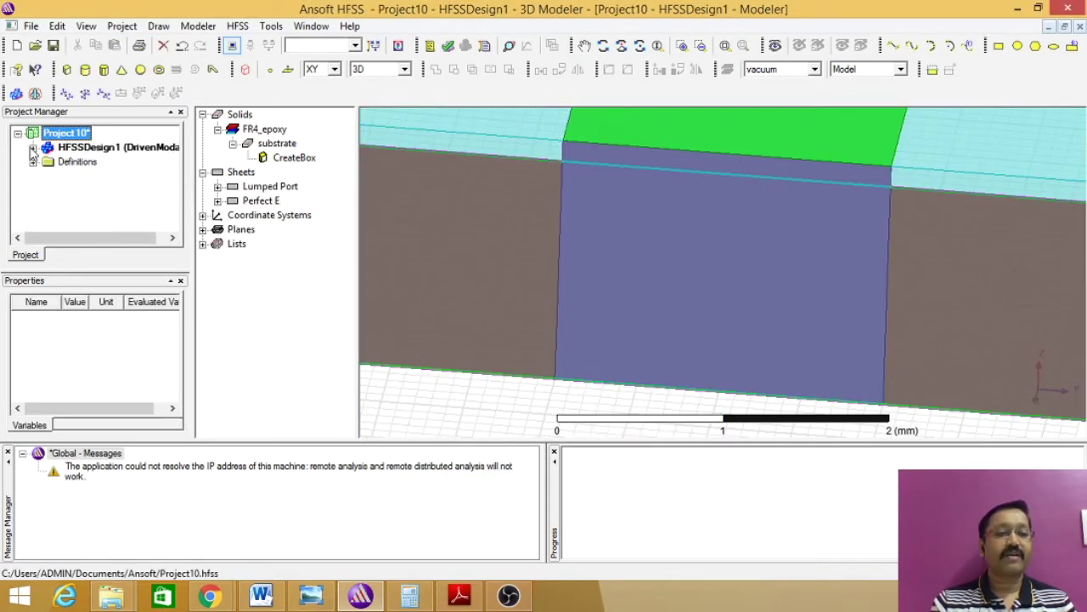
click(32, 148)
click(49, 161)
click(100, 176)
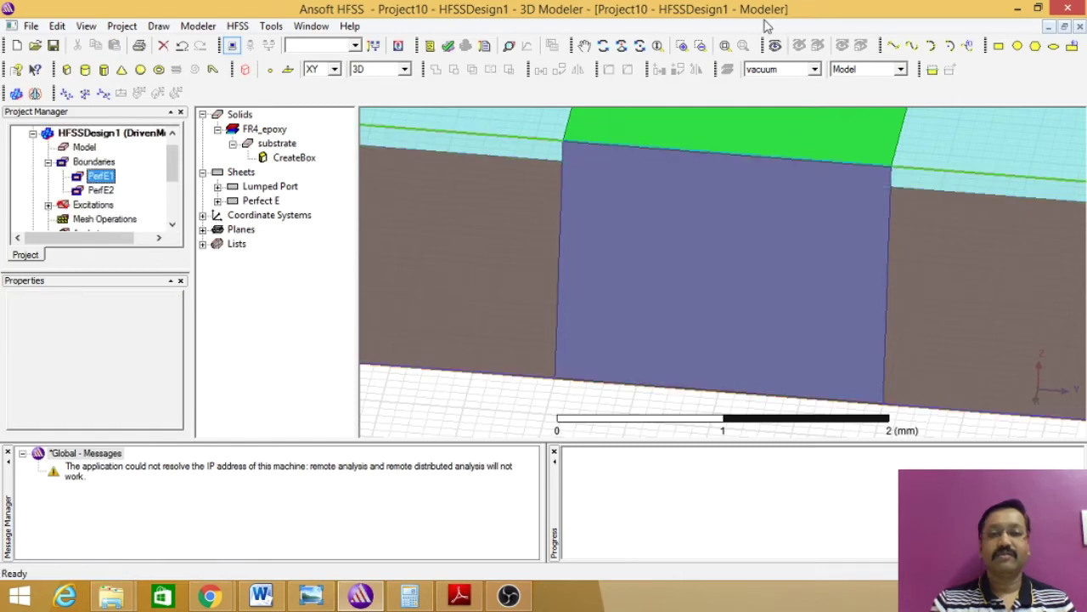
click(724, 46)
click(48, 205)
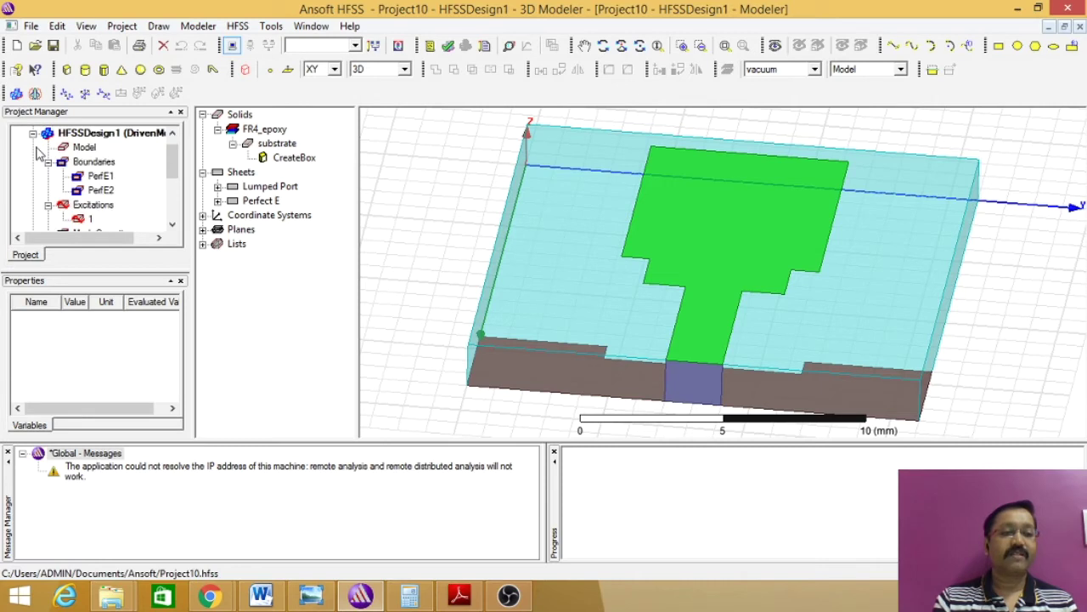
click(101, 176)
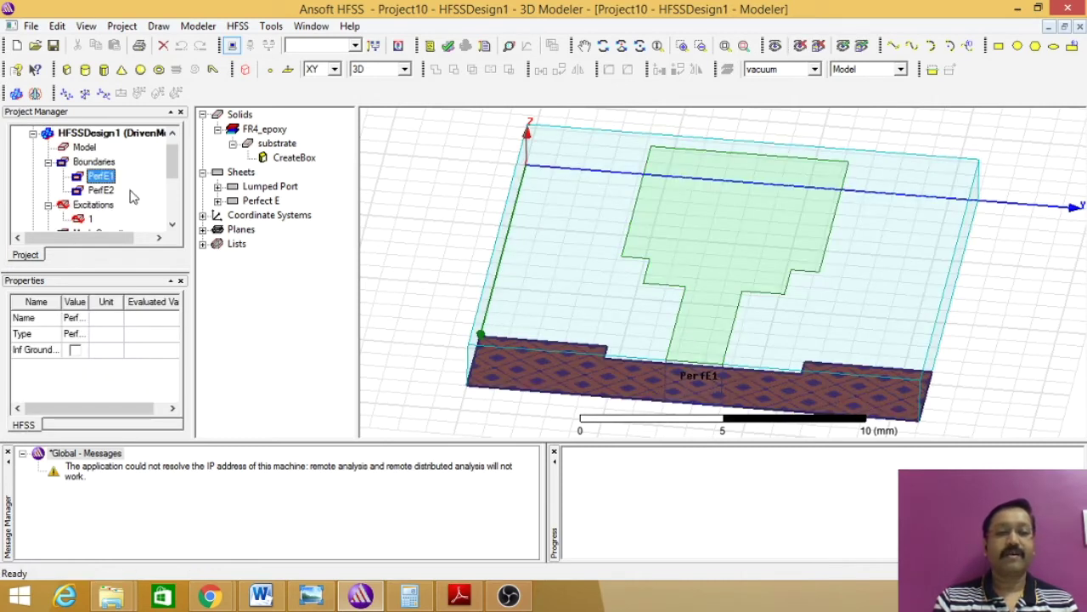
click(100, 190)
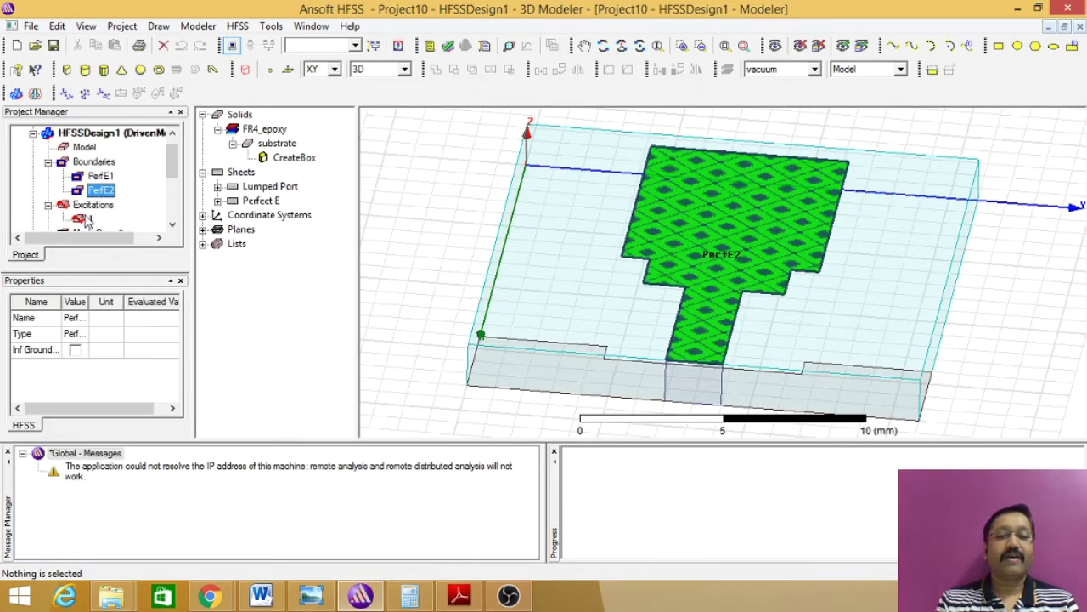
click(86, 221)
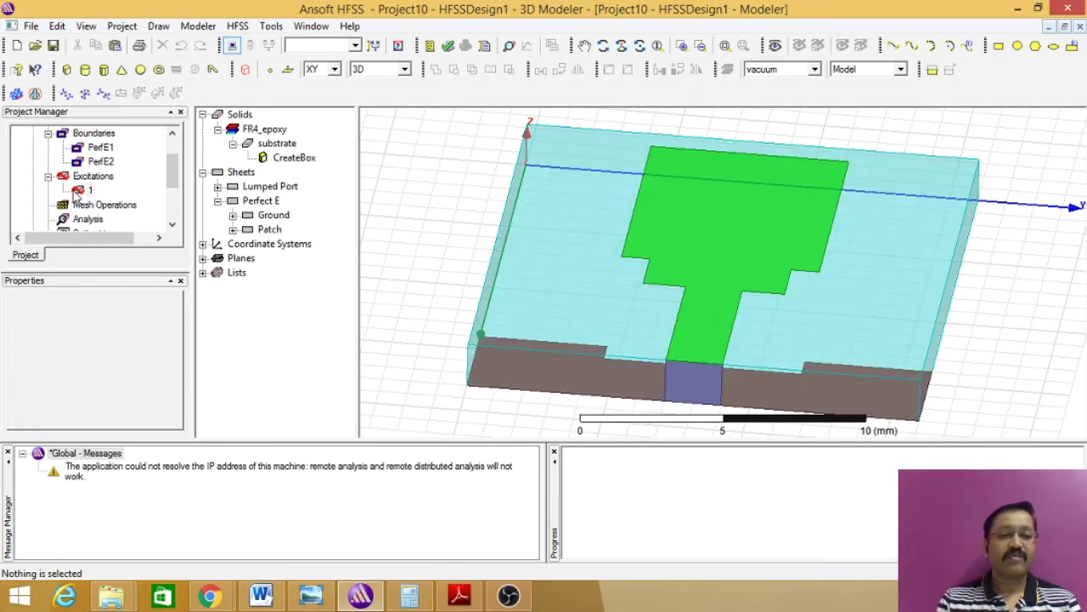
click(81, 190)
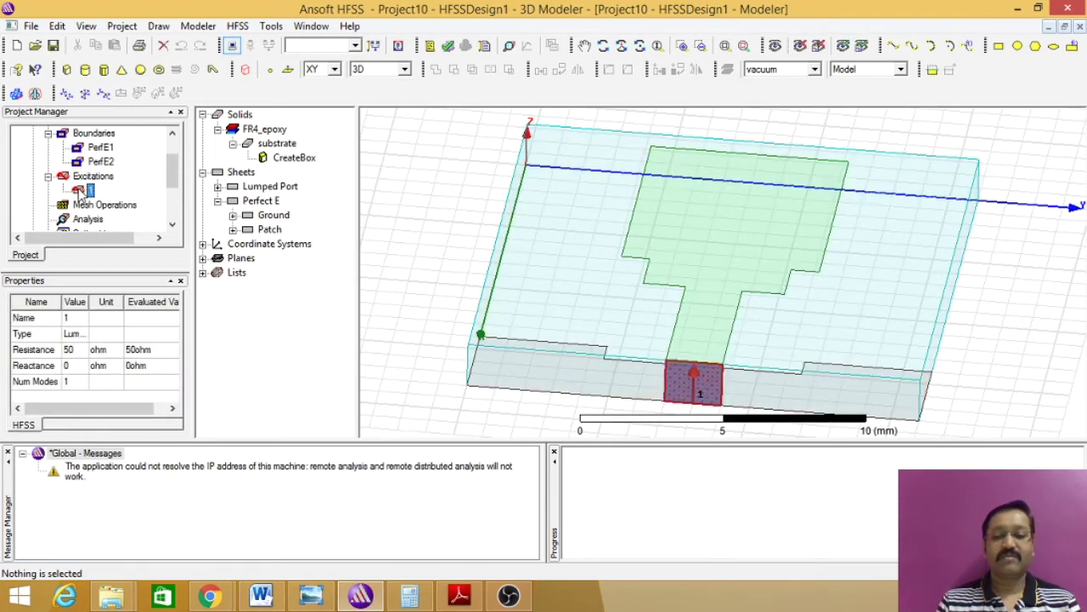
click(407, 258)
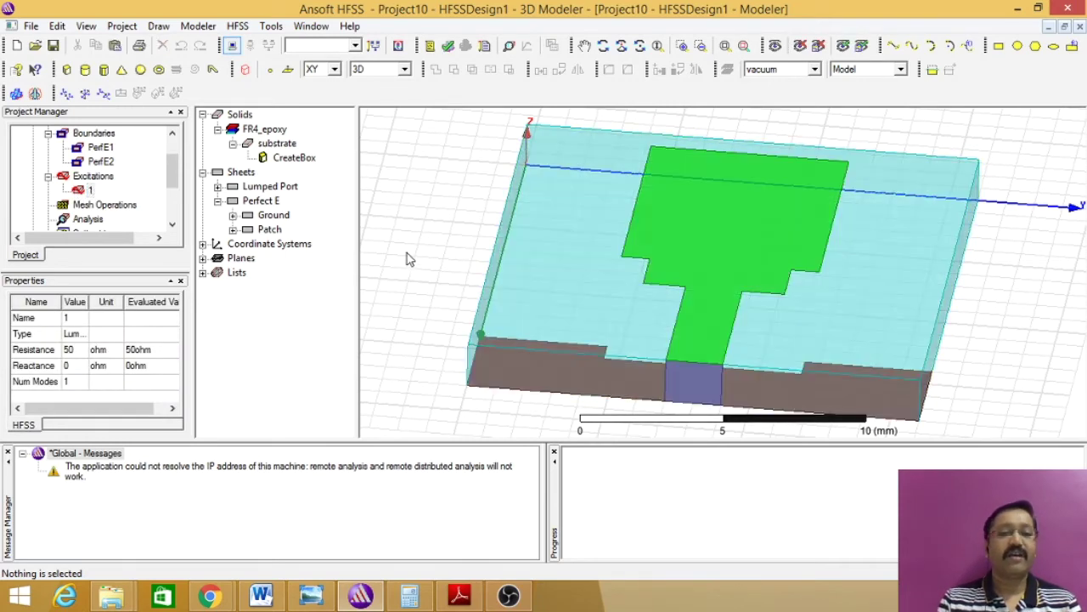
click(295, 316)
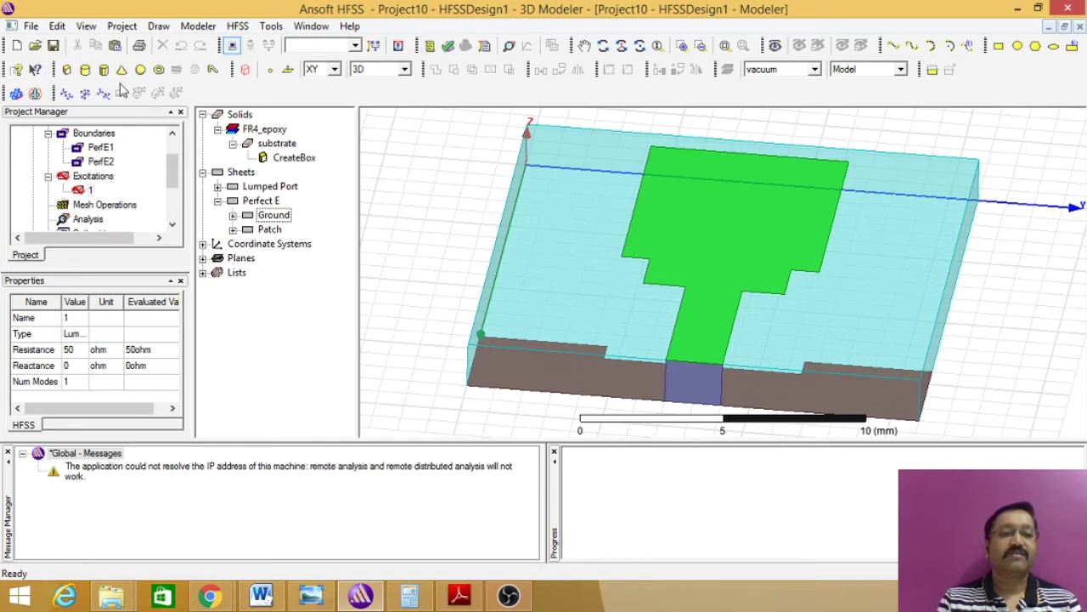
- Draw a box about 6 × 3 × 2 mm on the XY plane beside the substrate
click(68, 71)
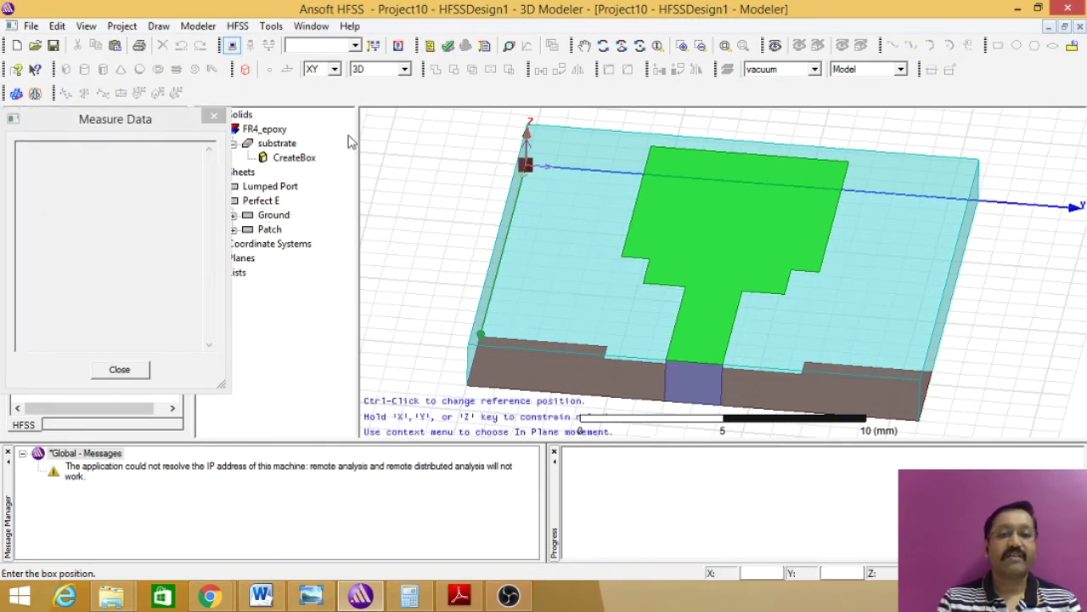
click(389, 142)
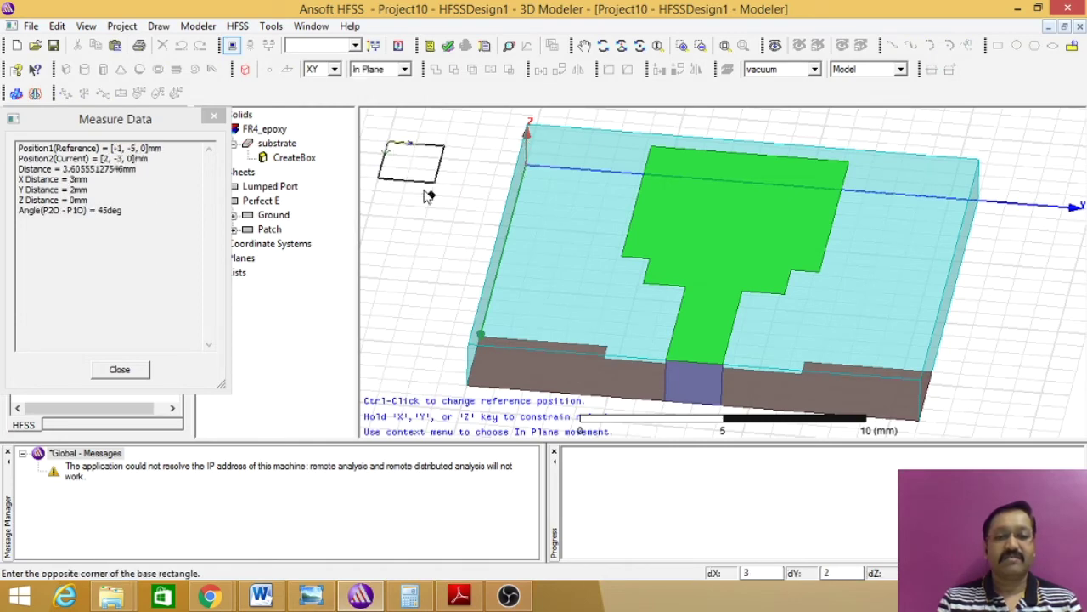
click(452, 222)
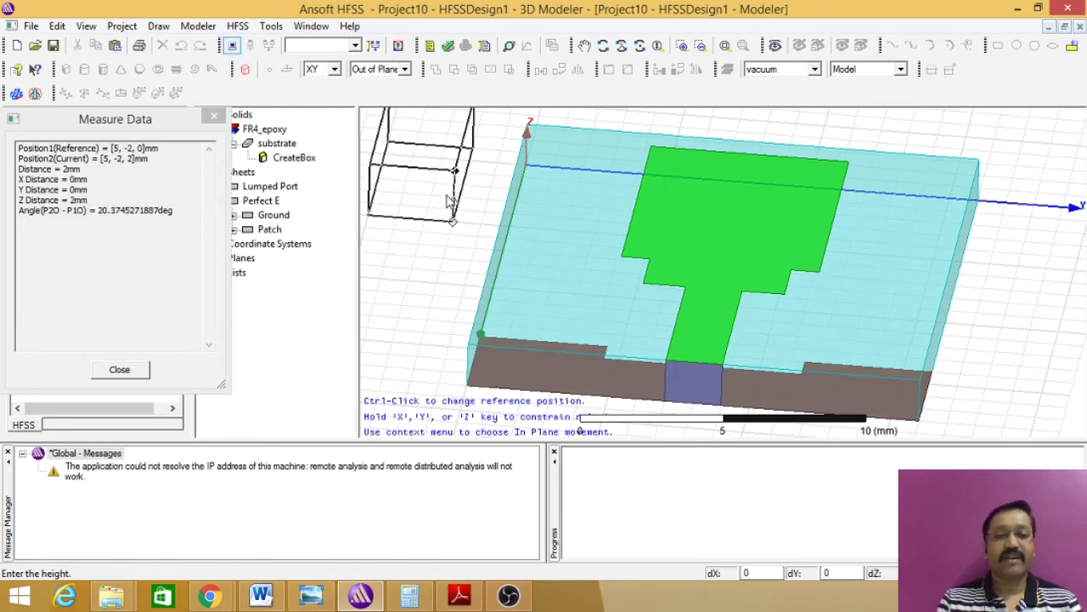
click(452, 204)
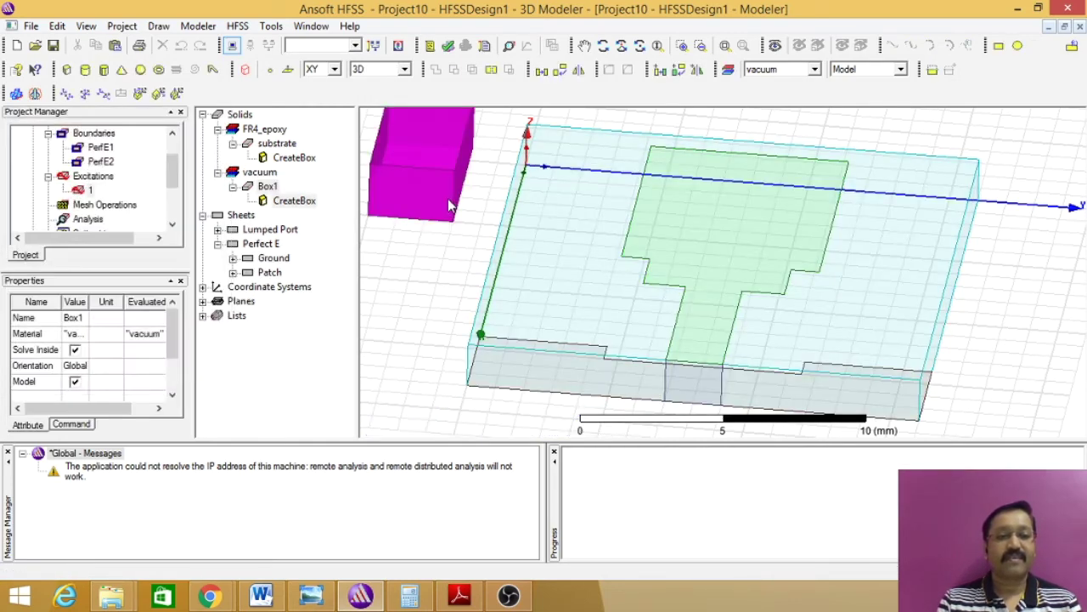
- Set the new box's position to -10,-10,-10 mm, XSize to subx+20mm, YSize to suby+20mm and ZSize to h*14
double_click(295, 201)
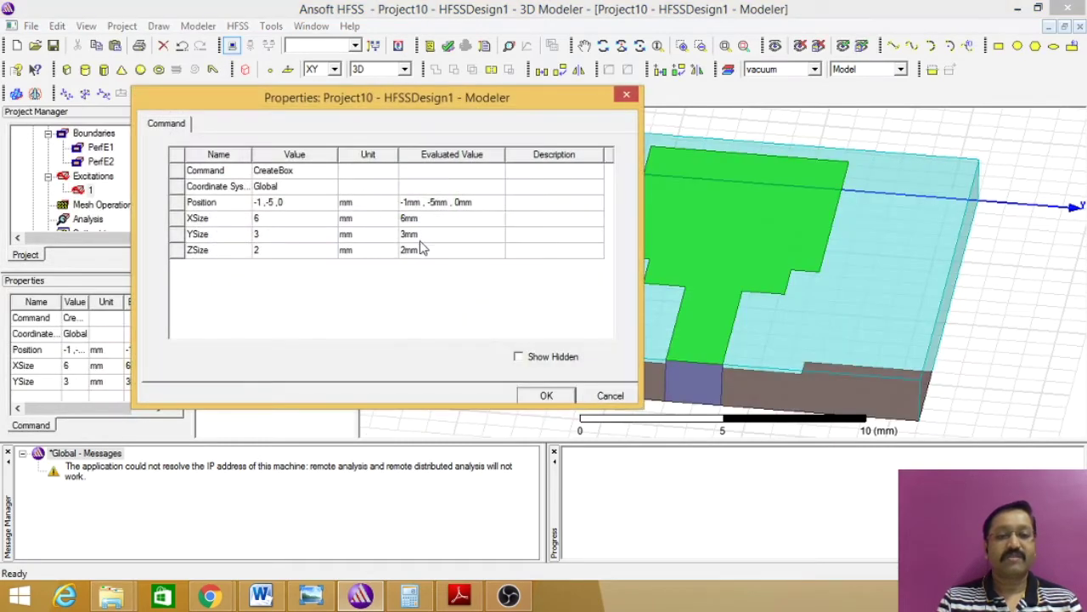
click(293, 206)
key(BackSpace)
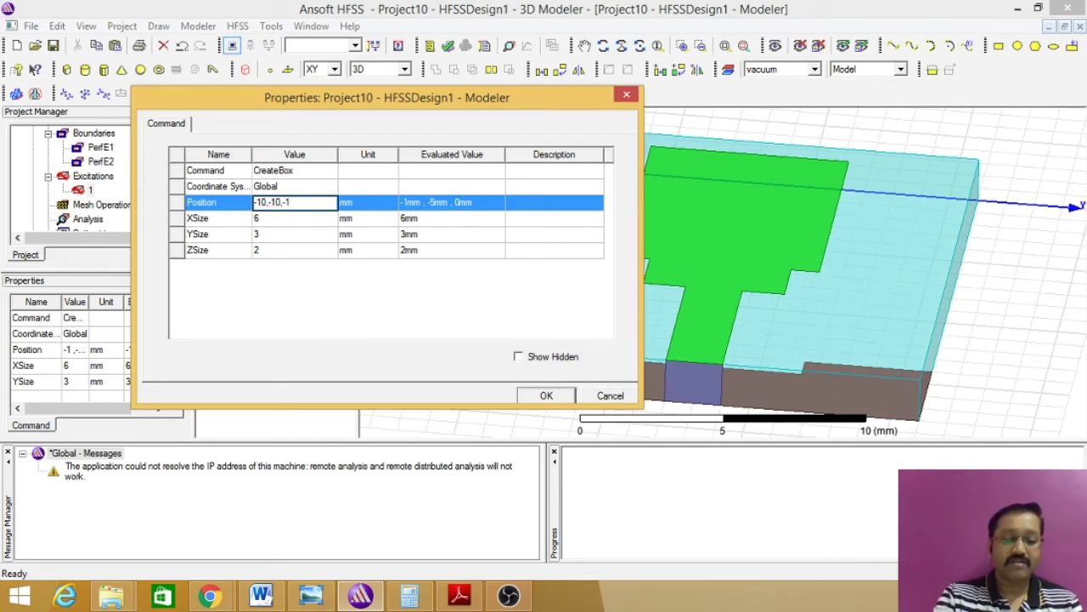
click(268, 219)
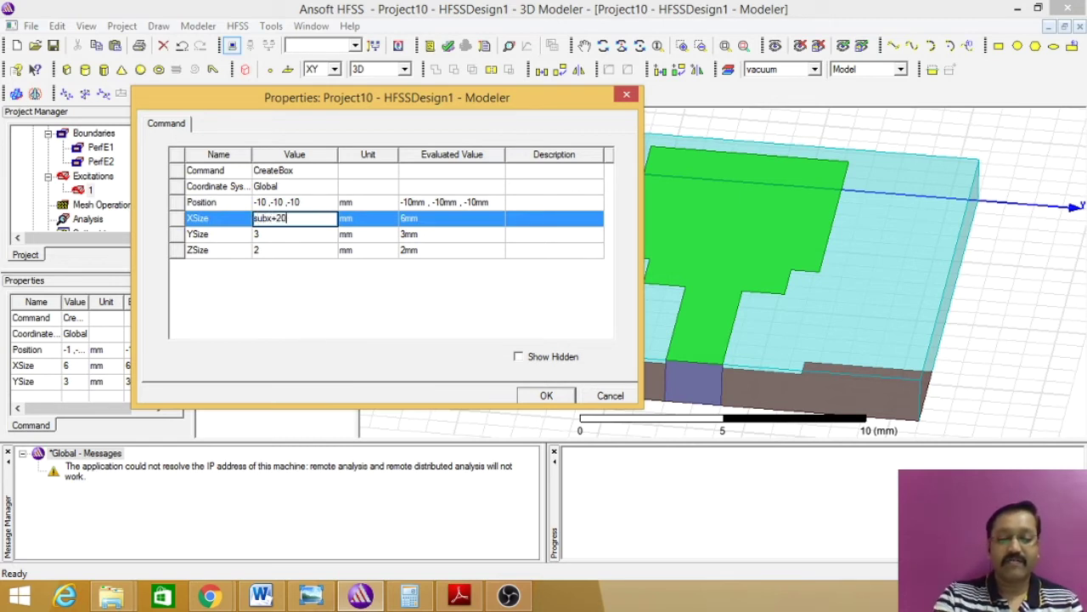
click(269, 234)
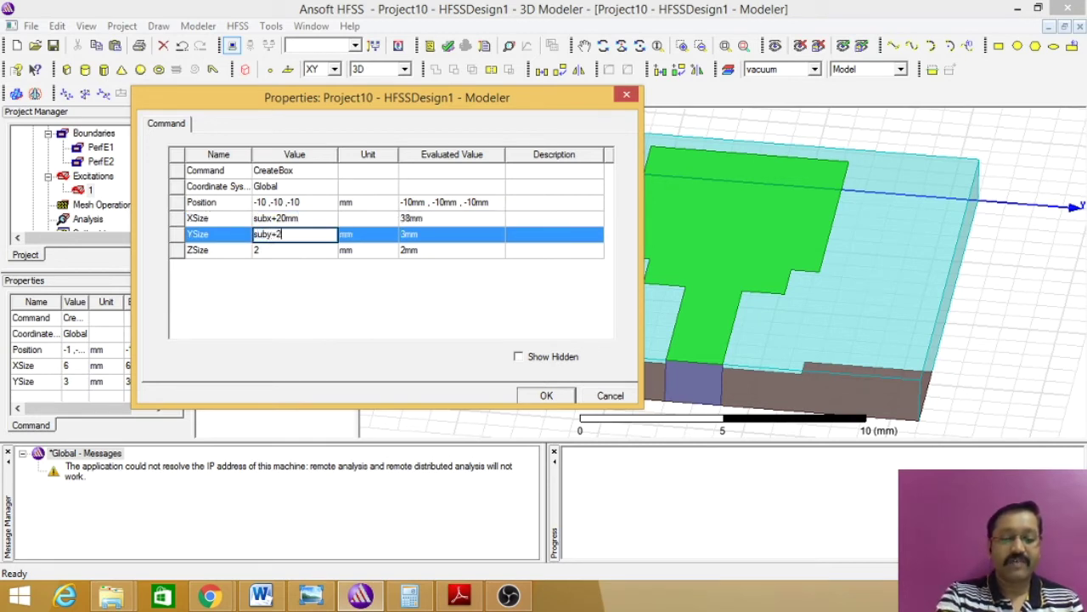
click(265, 250)
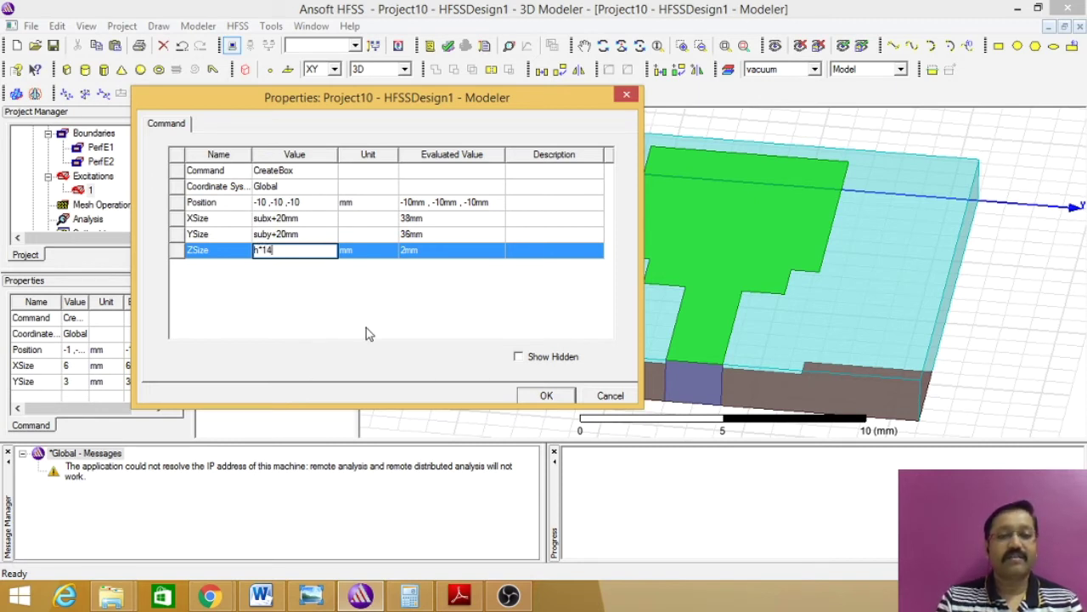
text(h*14)
key(Return)
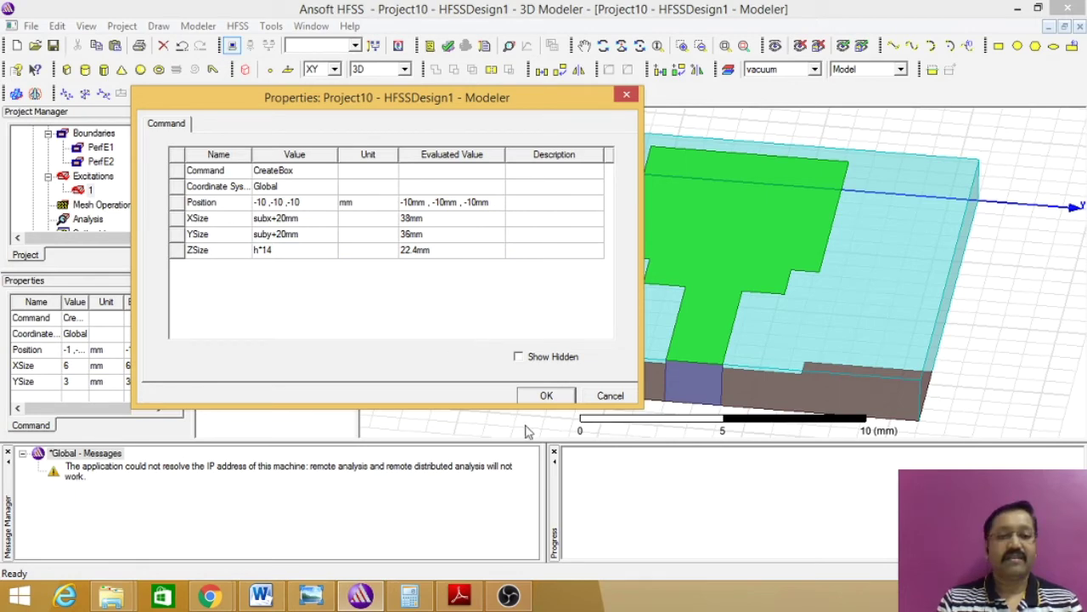
click(546, 397)
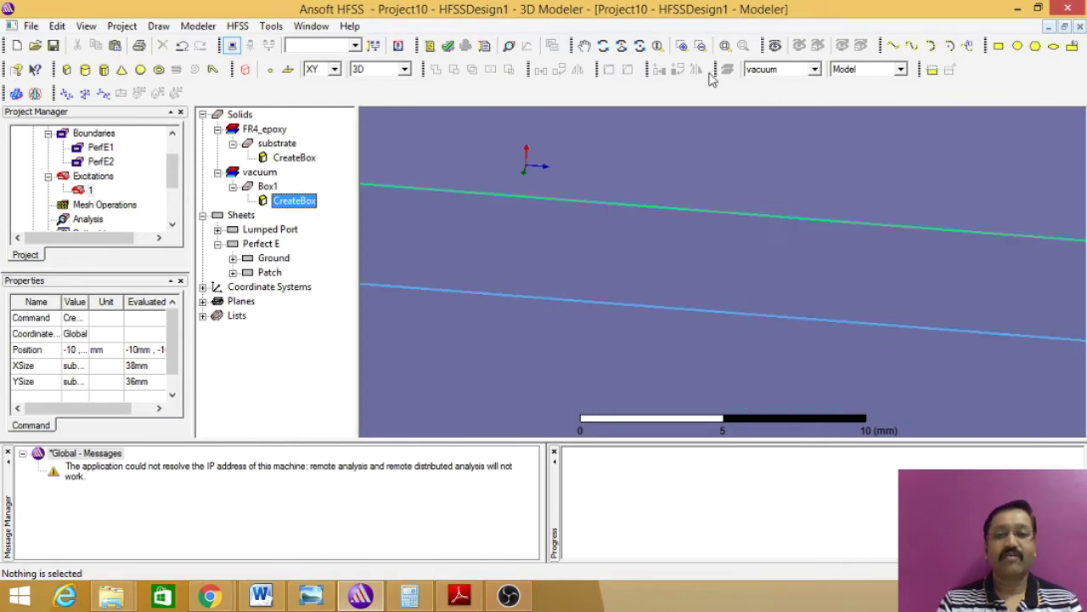
click(724, 46)
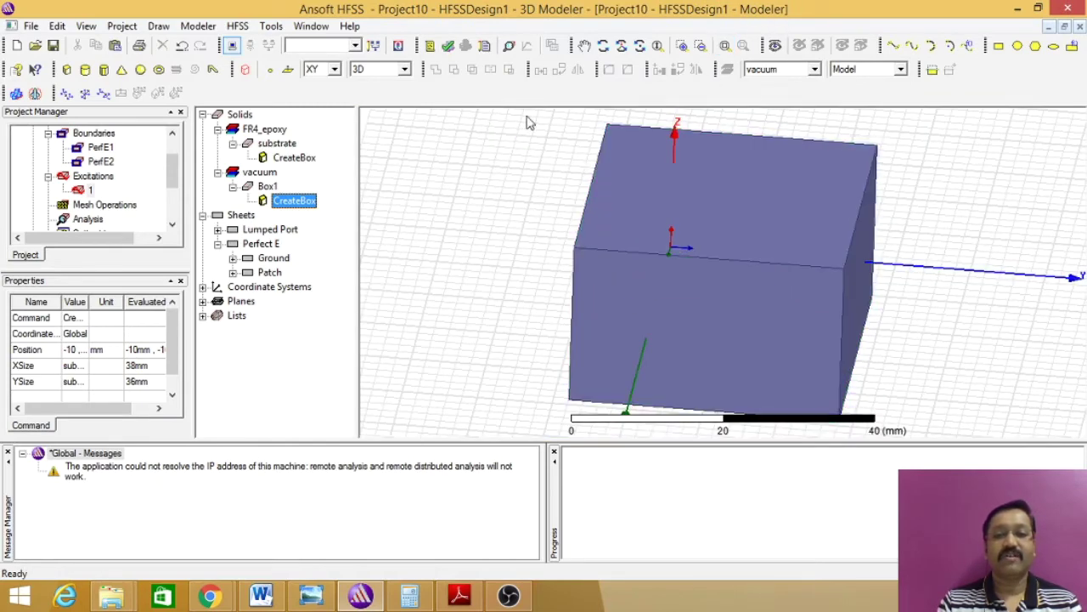
- Rename the enclosing box as Air and set its material to air from the system library
double_click(267, 187)
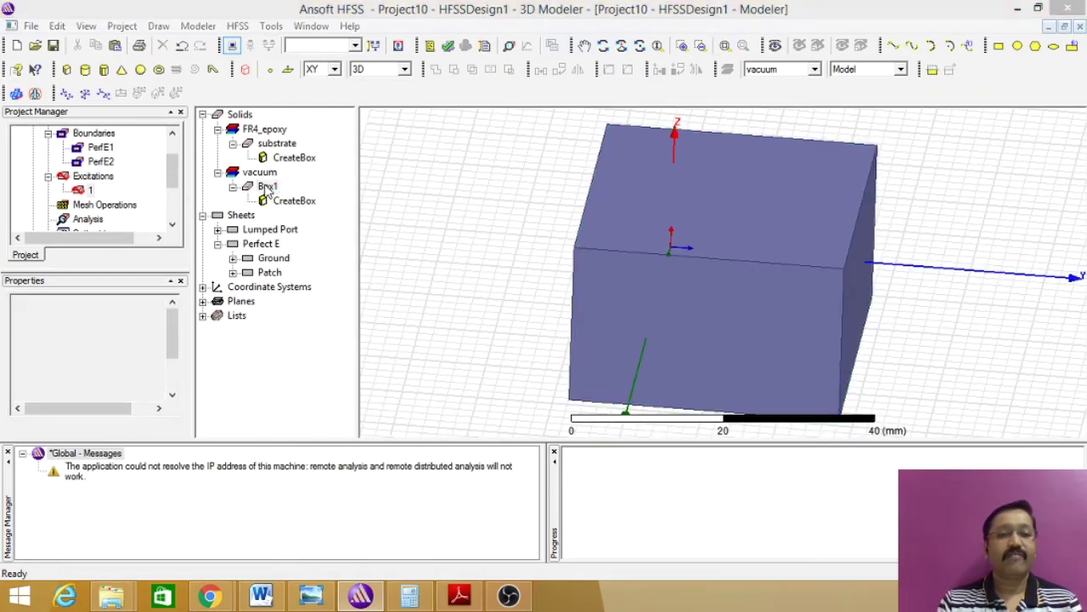
click(270, 171)
text(Air)
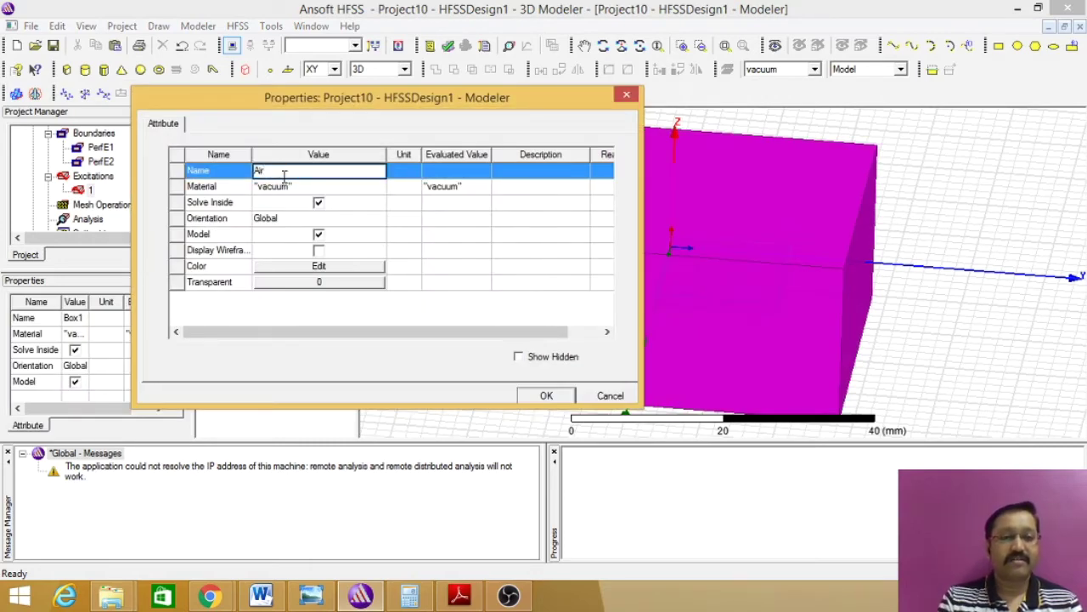
click(273, 186)
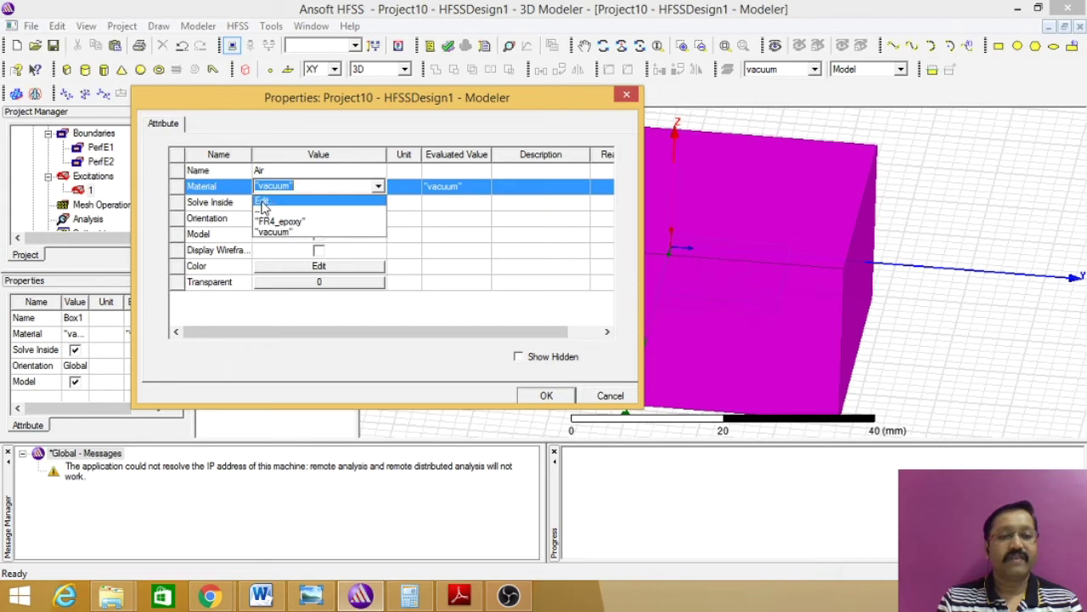
click(269, 200)
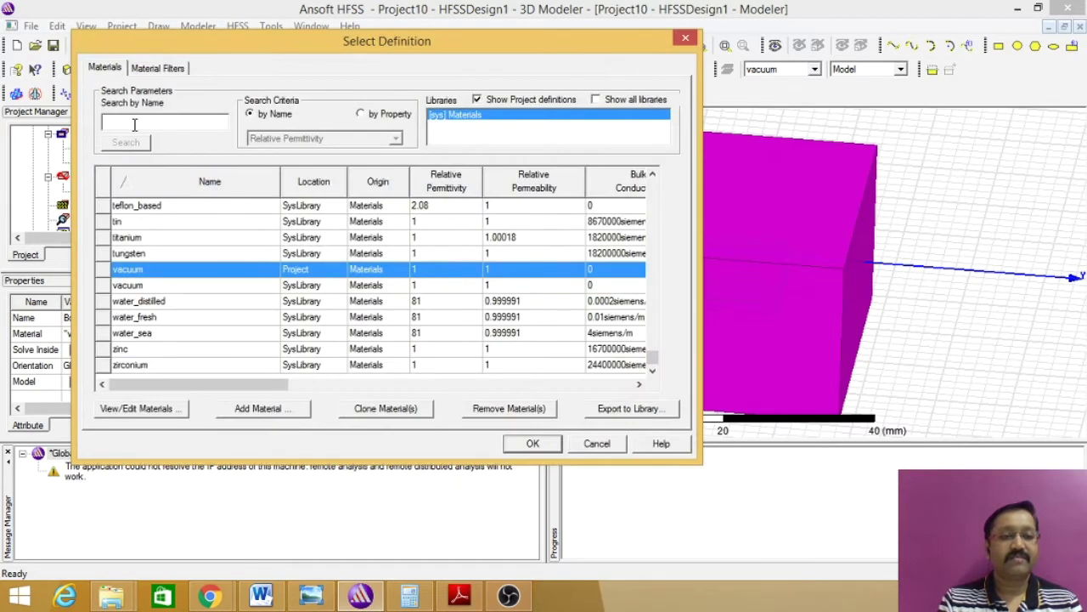
text(air)
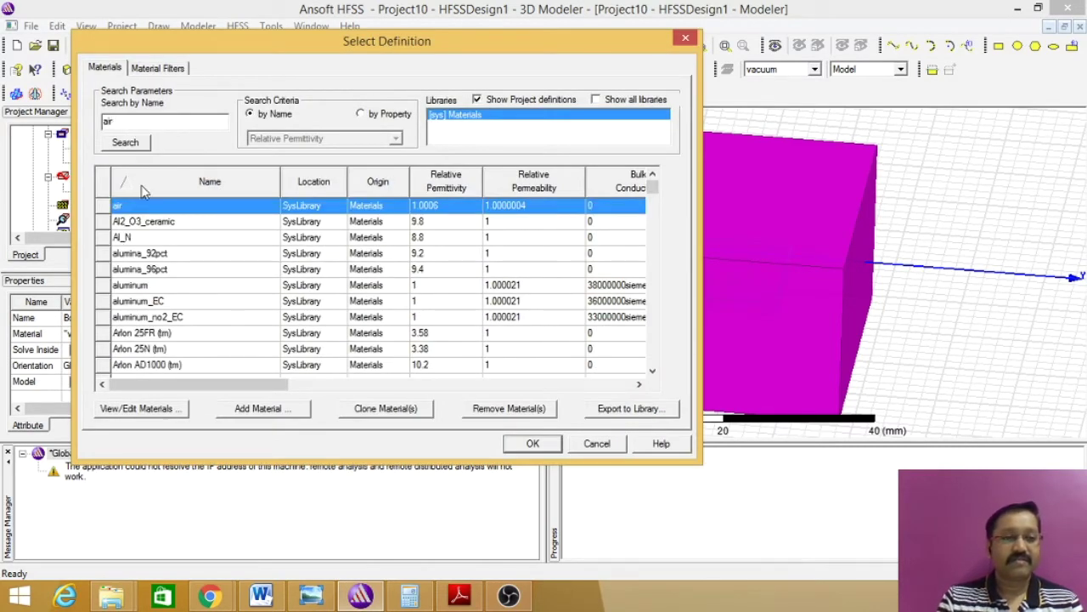
click(132, 208)
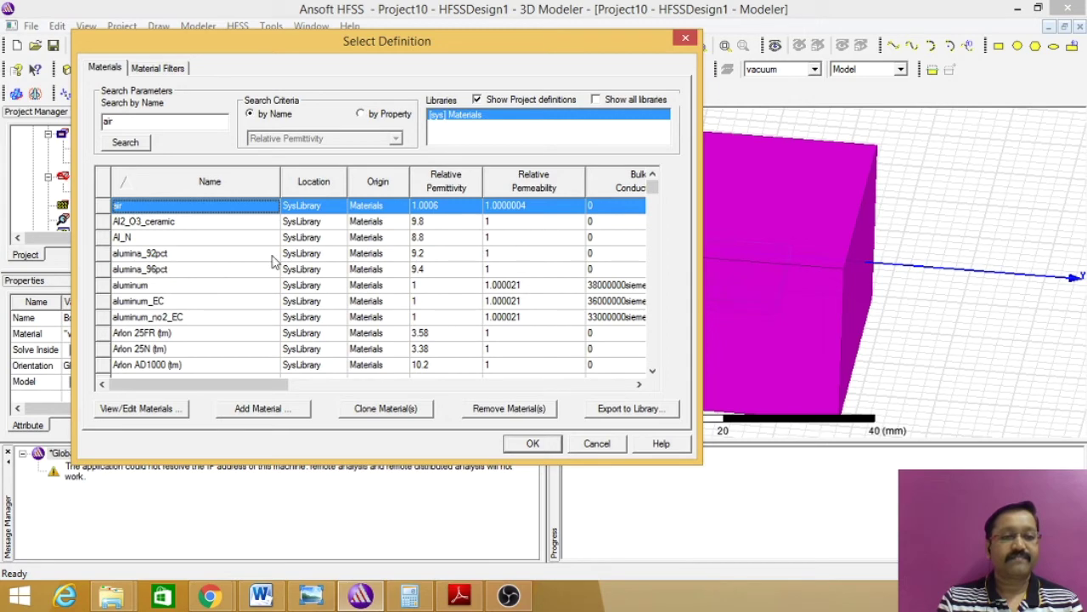
click(531, 444)
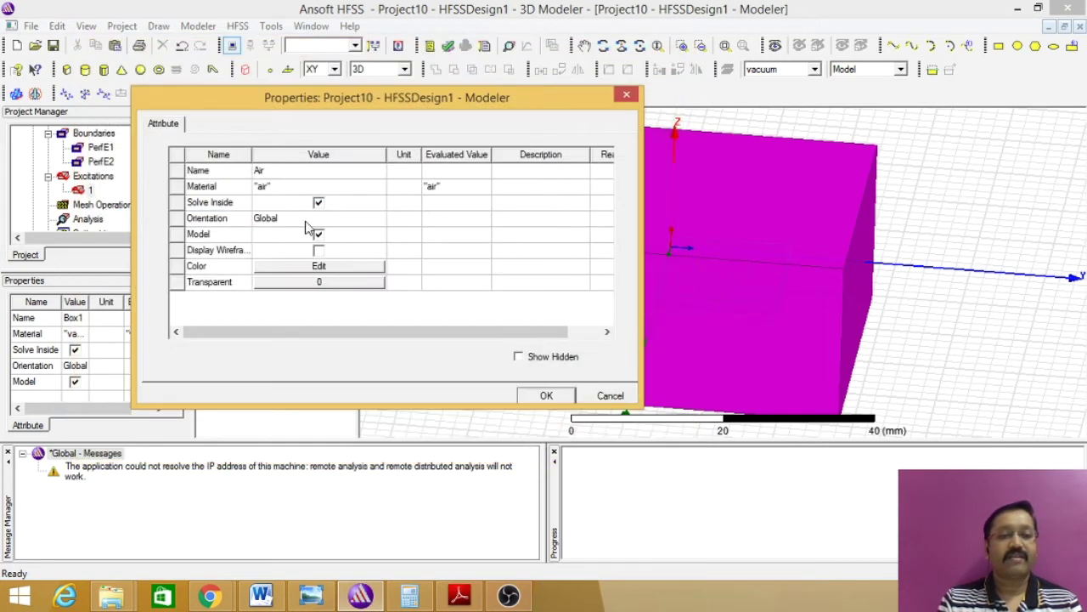
- Set the Air box's transparency to 1, keeping its colour, and apply its properties
click(319, 268)
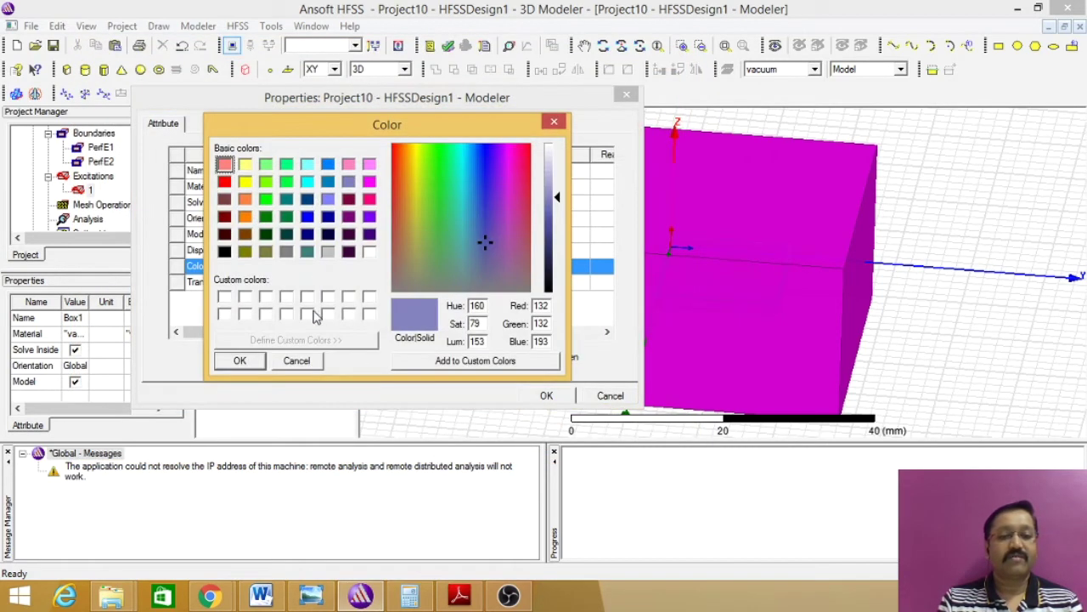
click(240, 361)
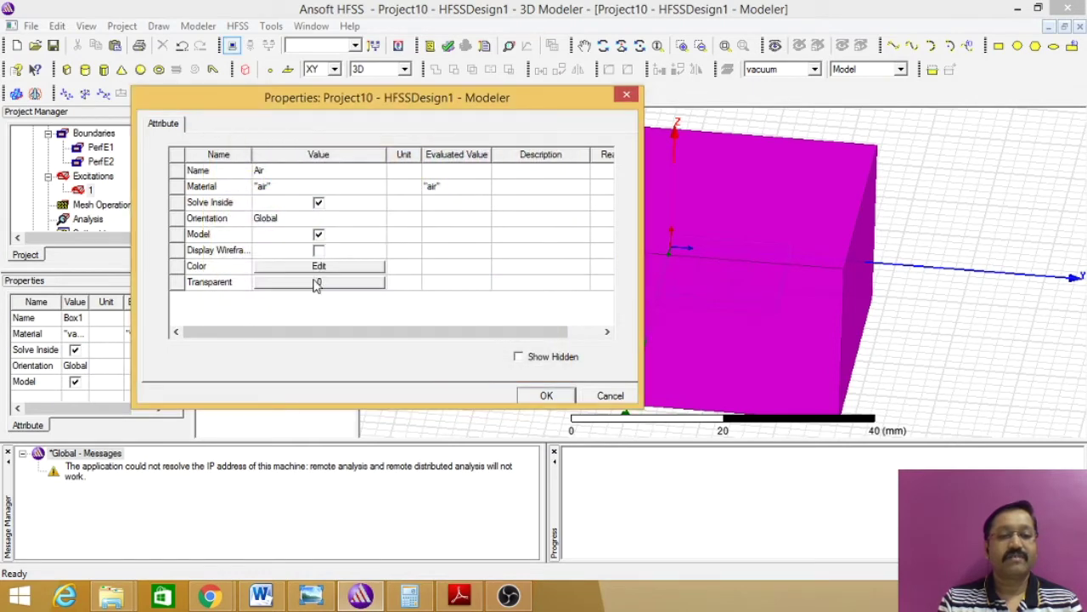
click(318, 283)
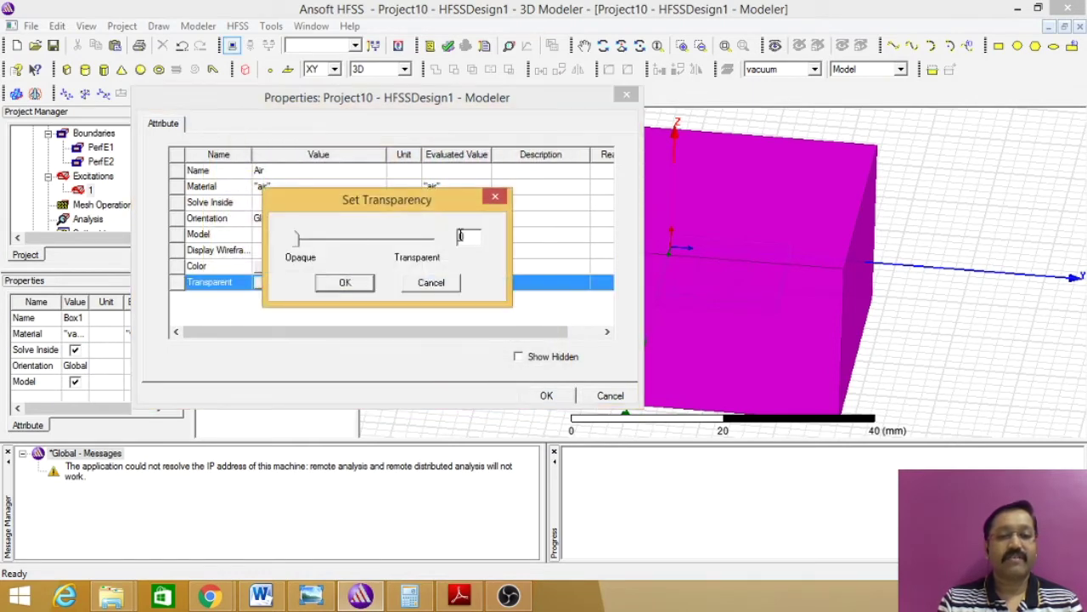
double_click(460, 236)
text(1)
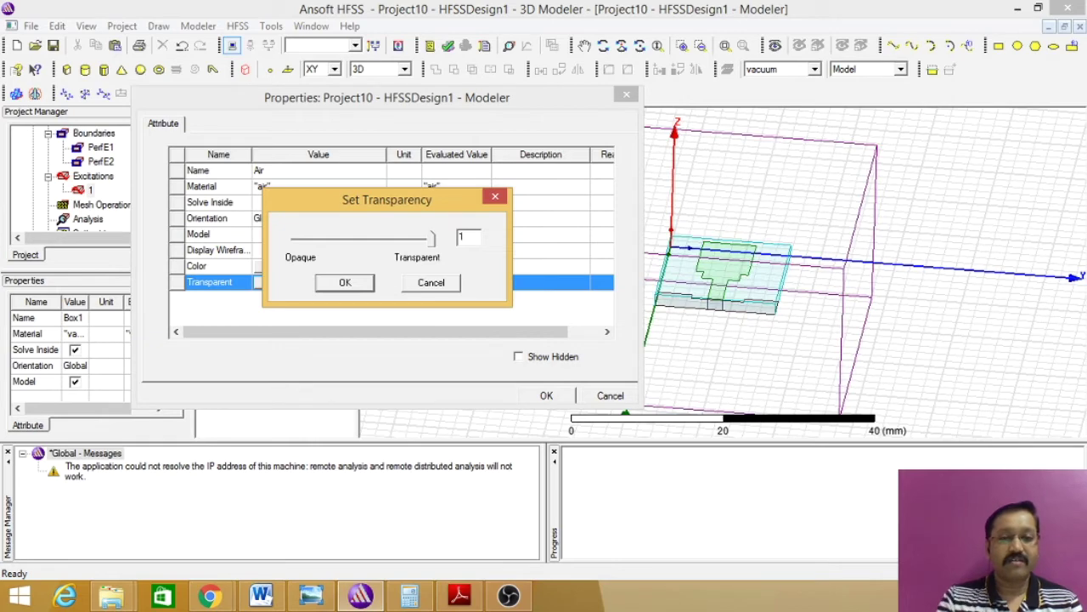
click(345, 283)
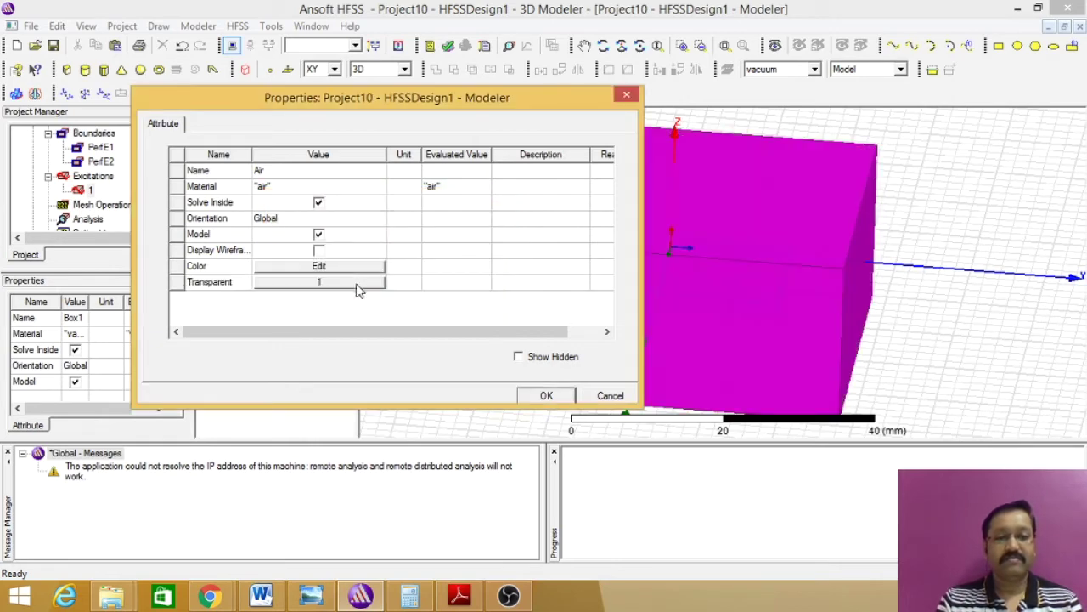
click(546, 398)
click(448, 290)
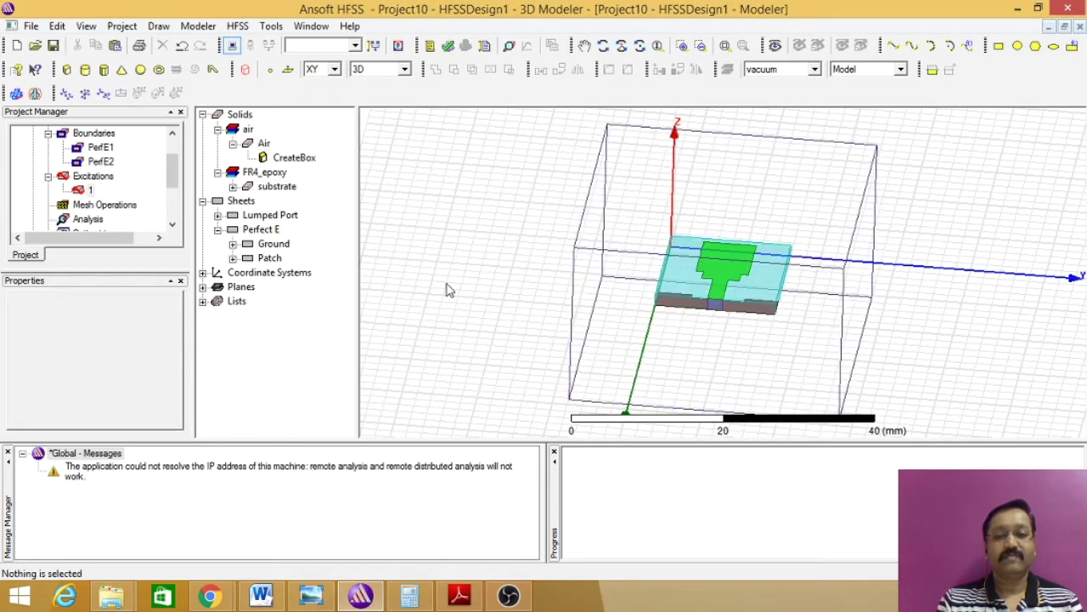
- Assign a radiation boundary with the Radiating Only option to the Air box and highlight that boundary on the model
click(603, 45)
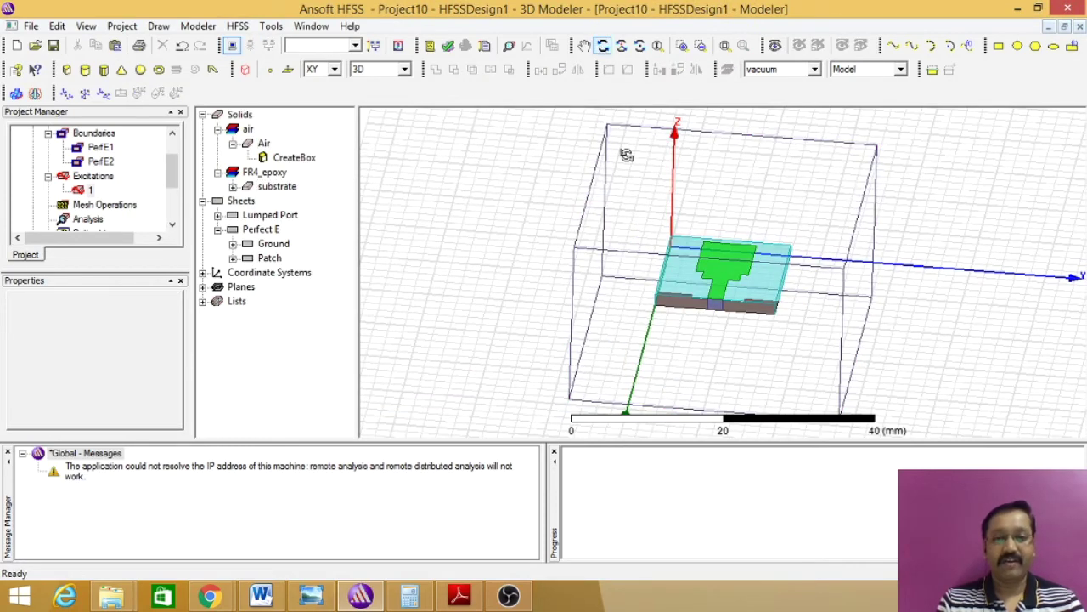
drag(626, 162, 632, 111)
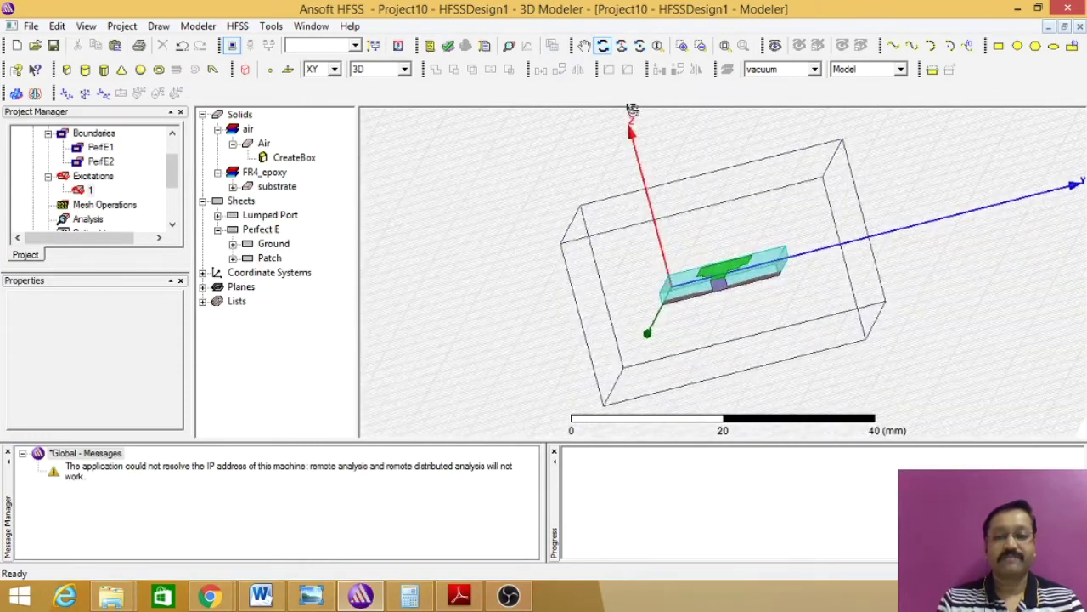
click(263, 144)
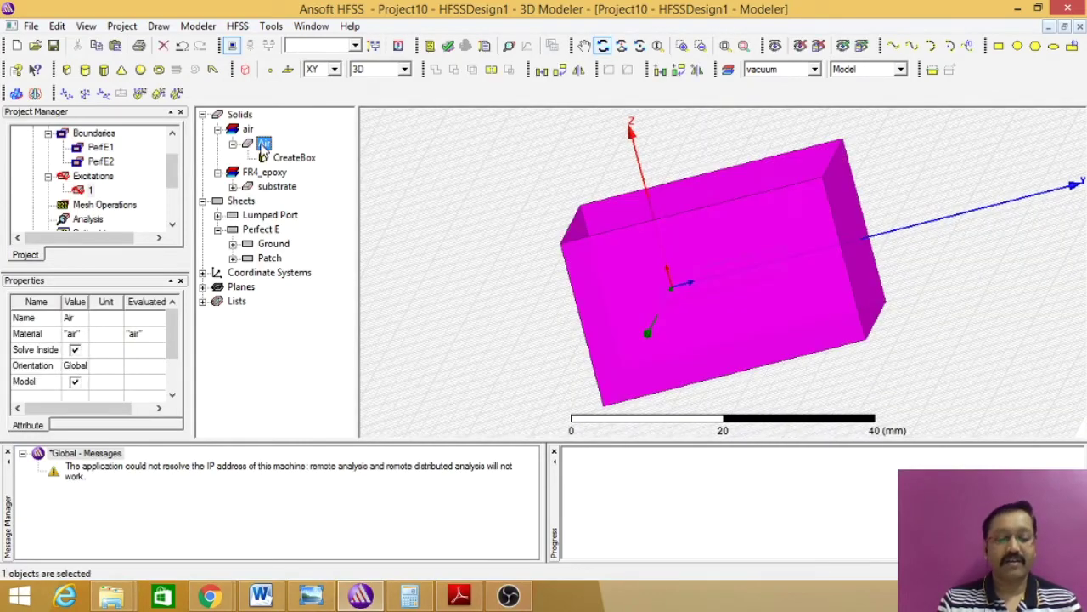
right_click(263, 144)
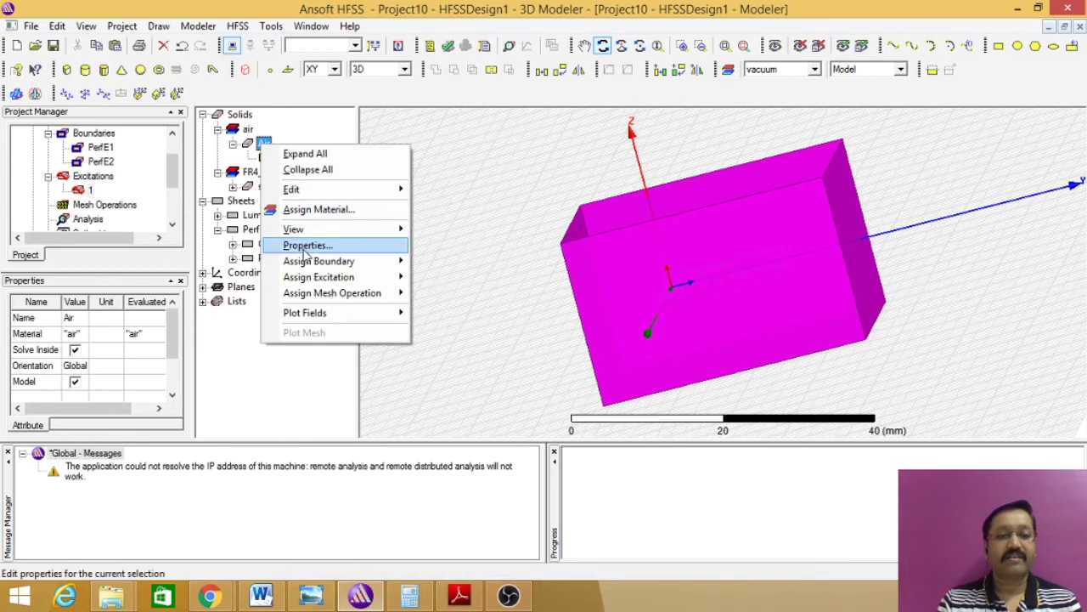
mouse_move(321, 265)
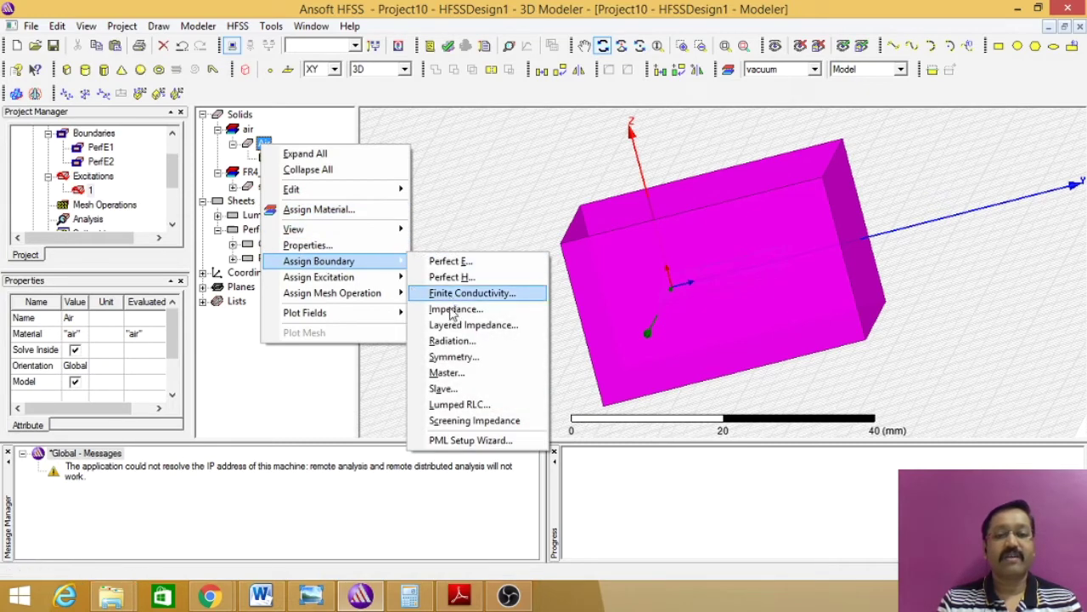
click(451, 341)
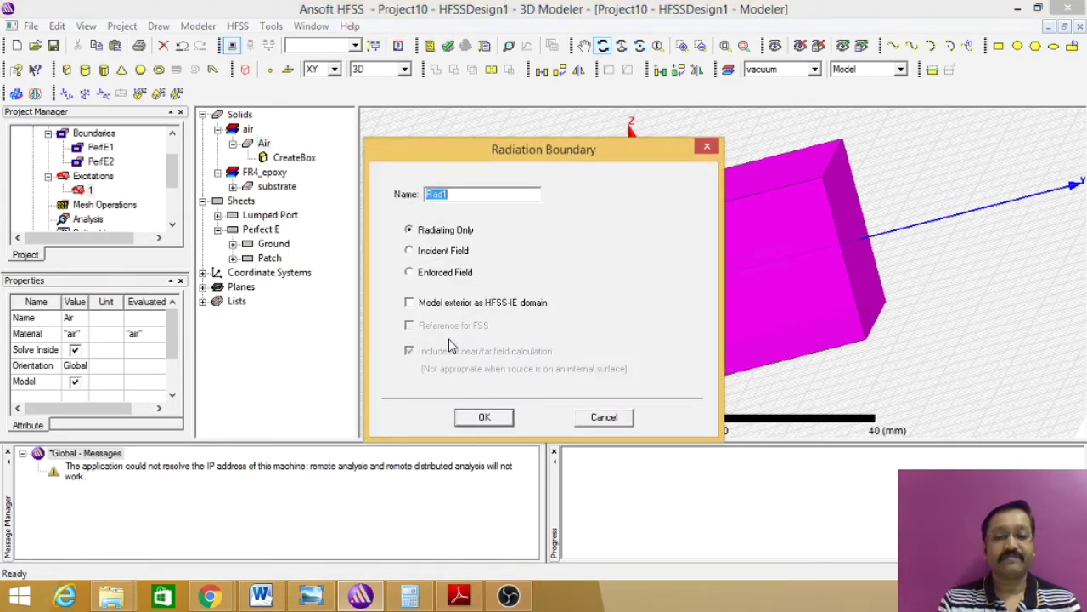
click(482, 417)
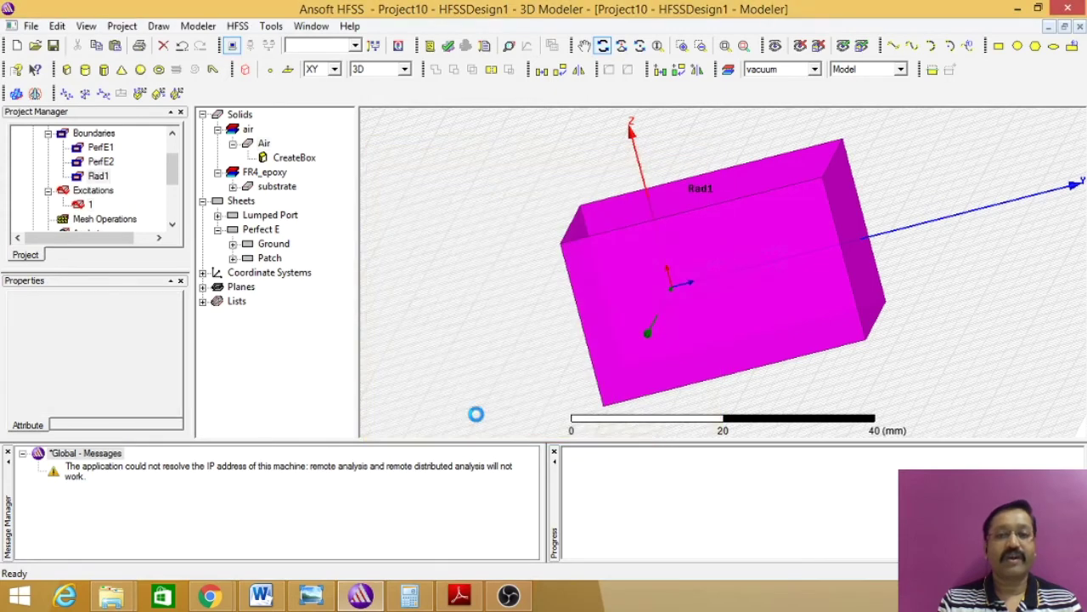
click(476, 416)
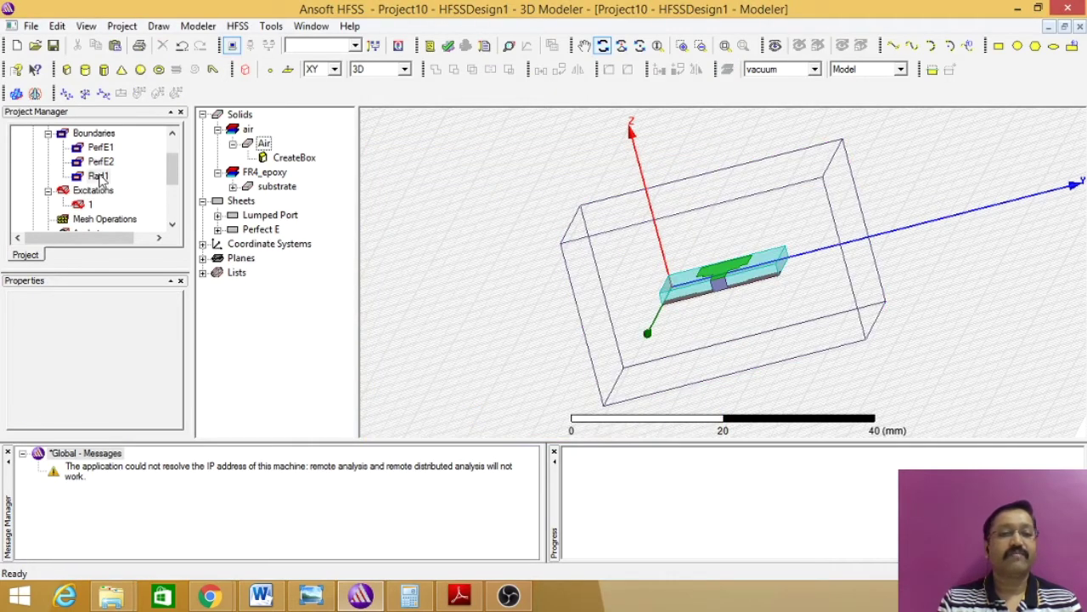
click(98, 176)
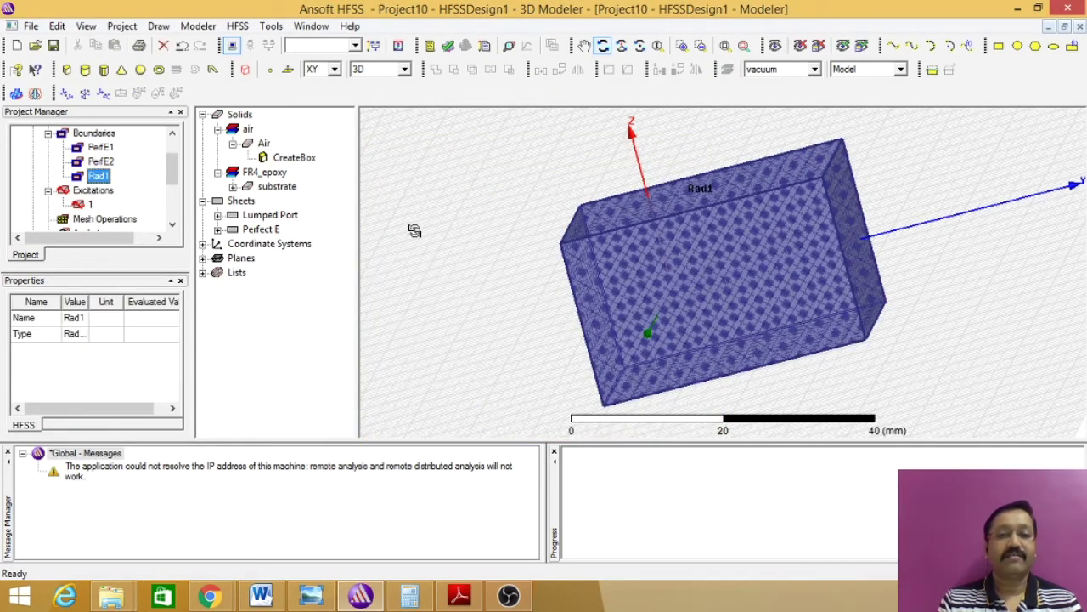
click(171, 224)
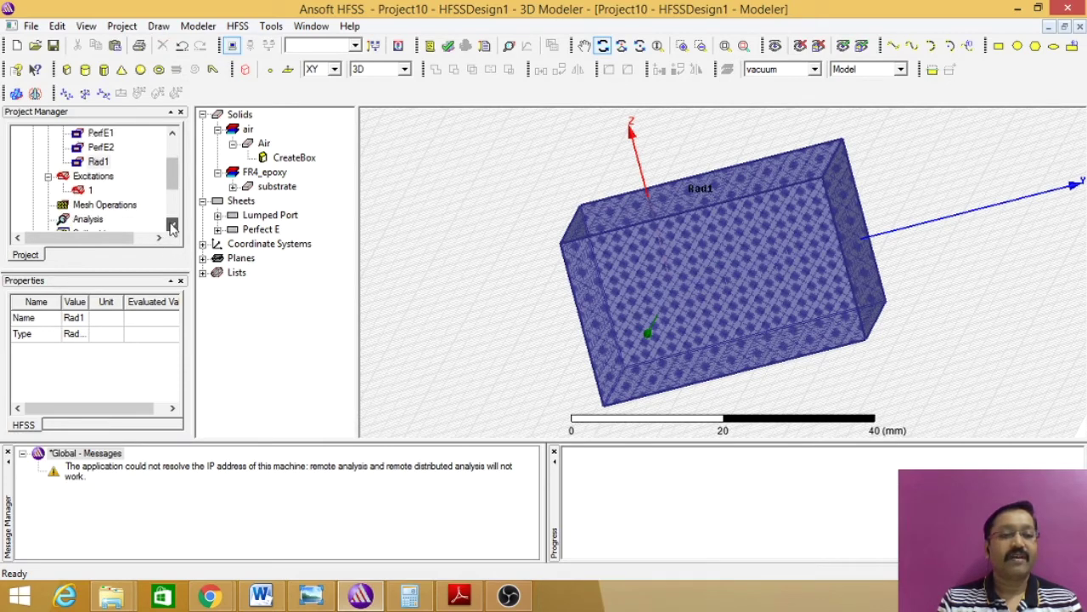
- Add a solution setup to the design with a solution frequency of 5 GHz and a changed maximum number of passes
click(171, 224)
click(172, 224)
click(172, 225)
click(88, 177)
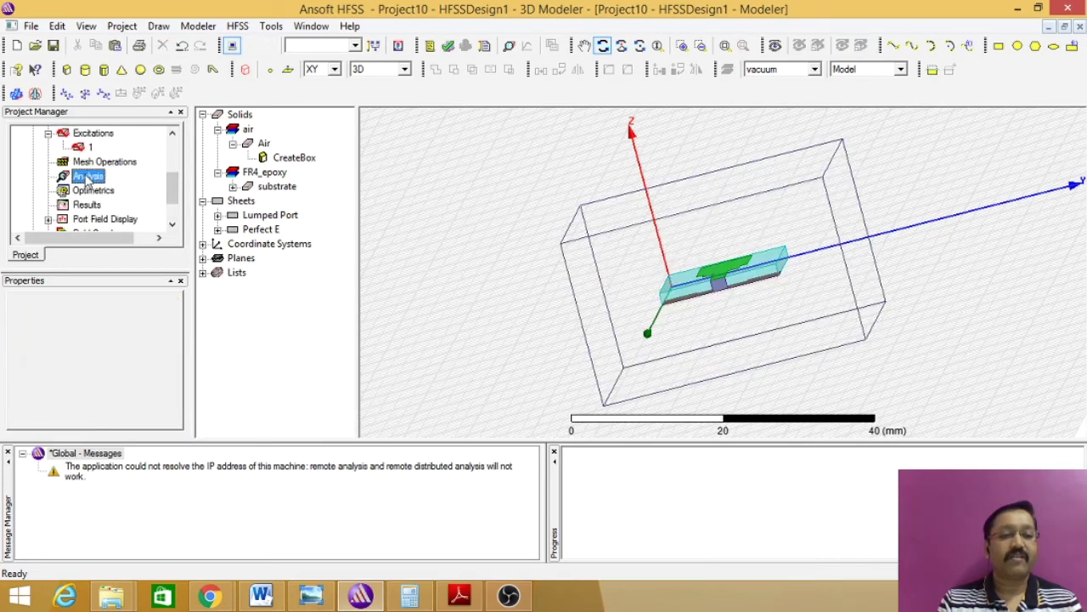
right_click(87, 178)
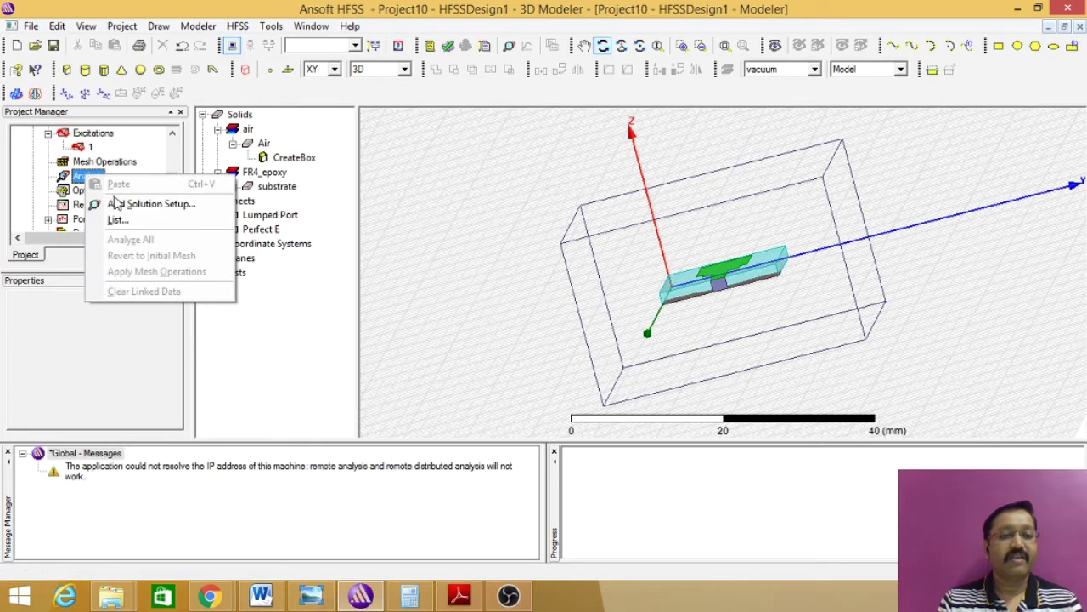
click(123, 205)
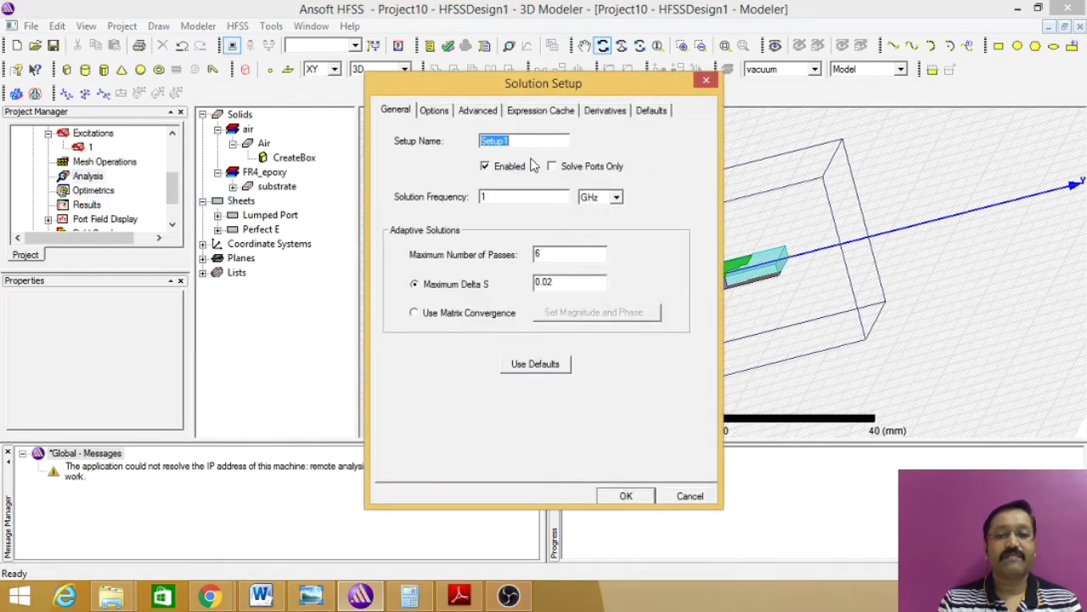
click(486, 196)
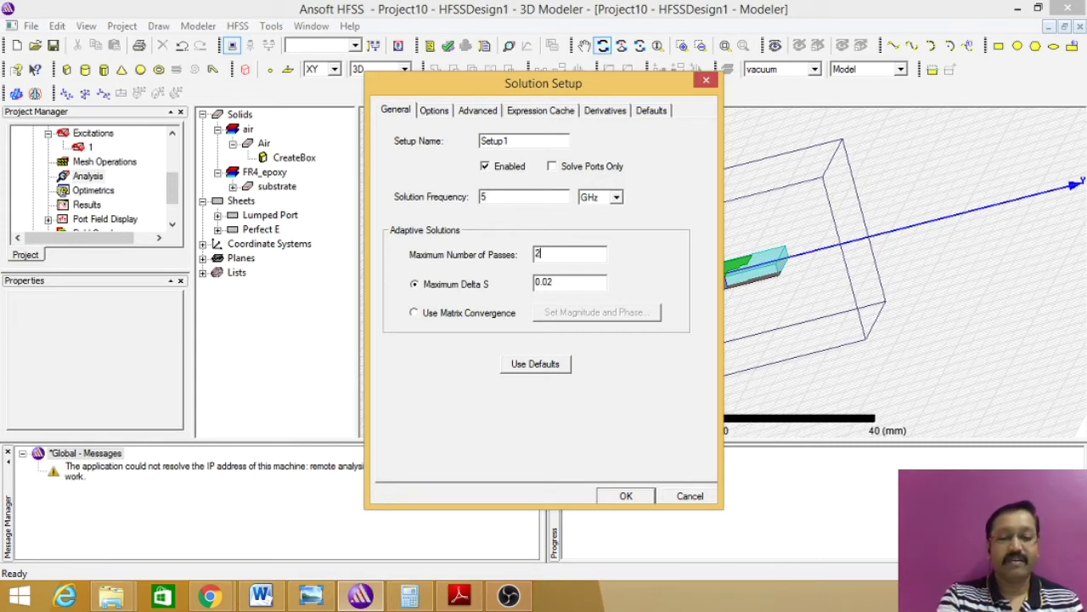
click(626, 496)
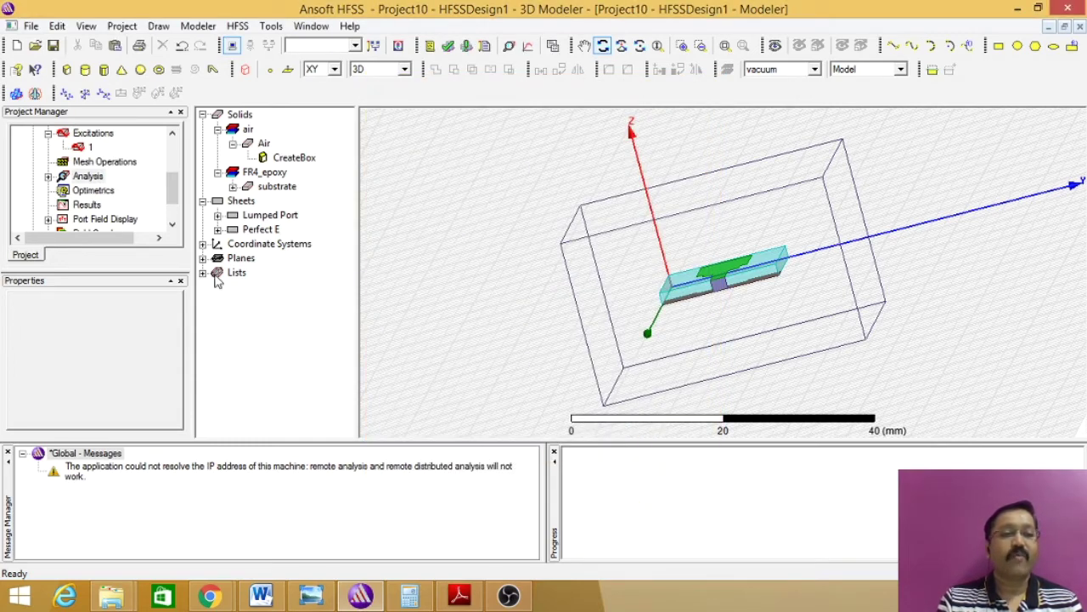
- Add a frequency sweep to Setup1 from 2.5 to 11.5 GHz, using LinearCount with 200 points
click(49, 176)
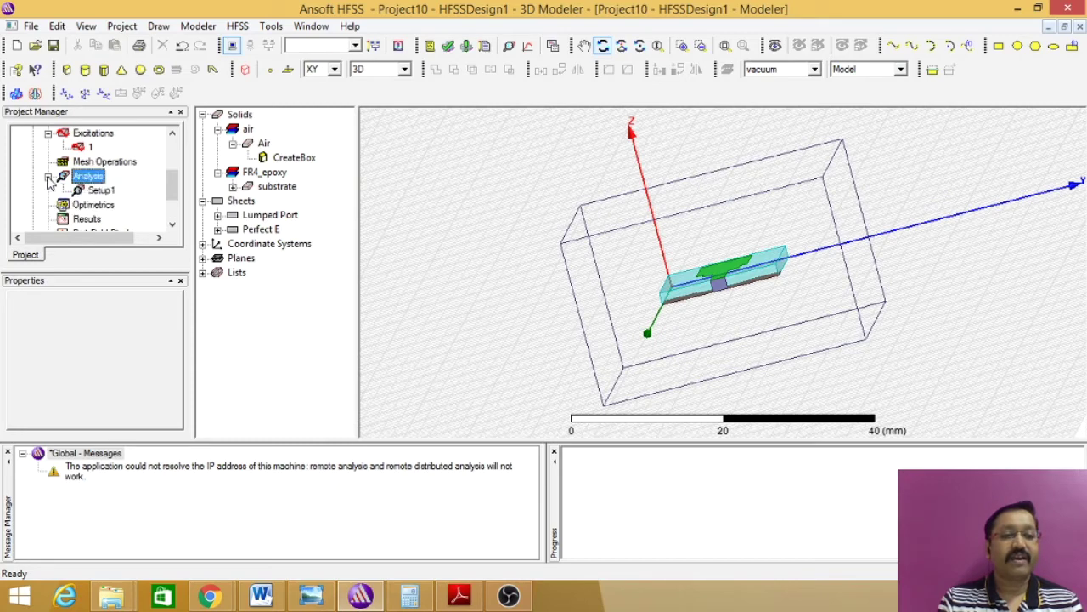
click(99, 191)
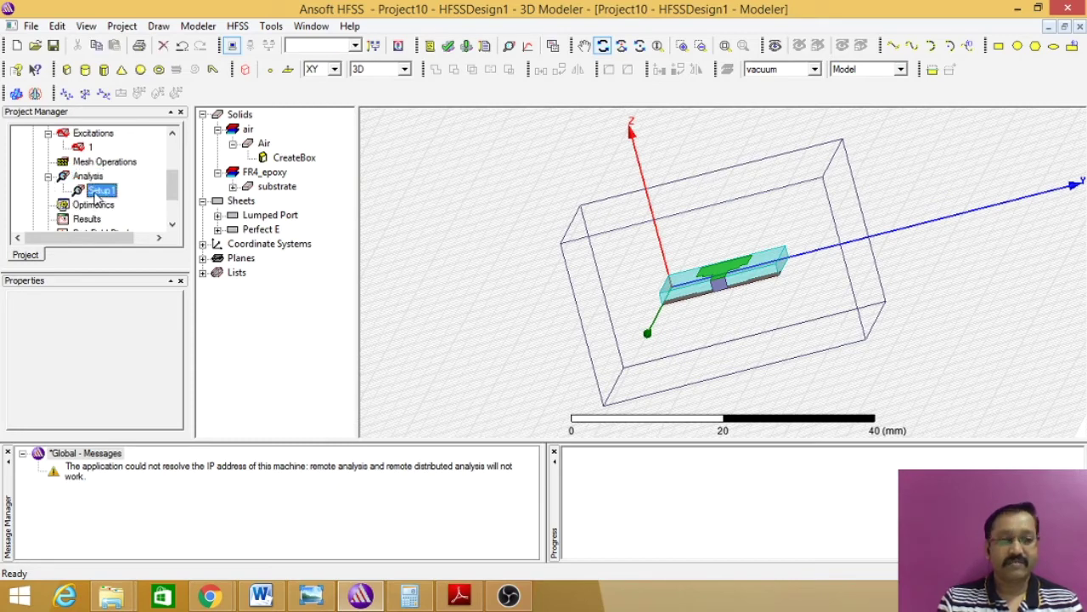
right_click(100, 194)
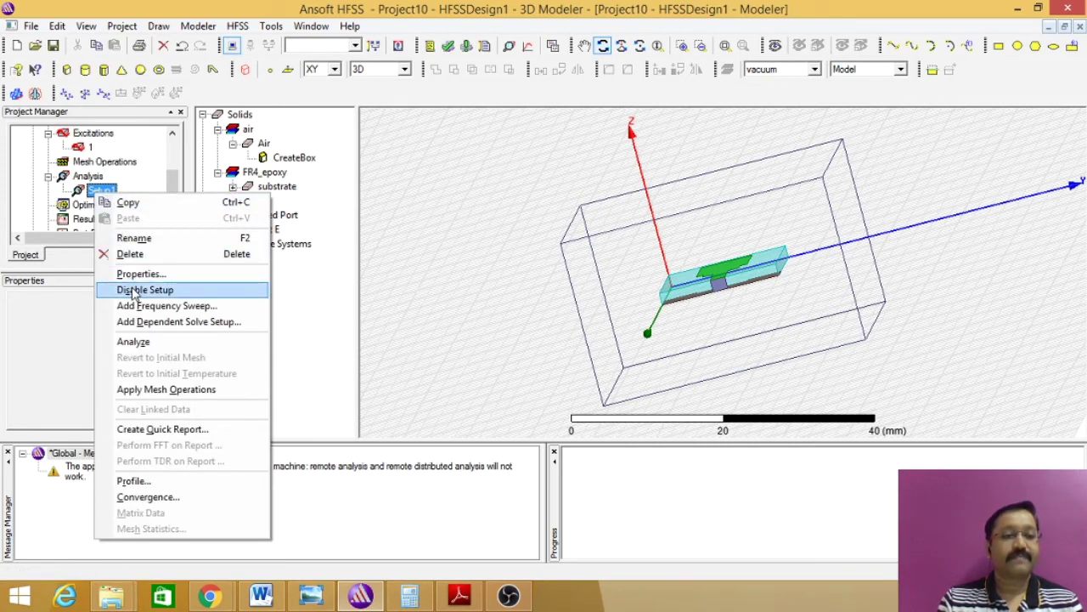
click(148, 307)
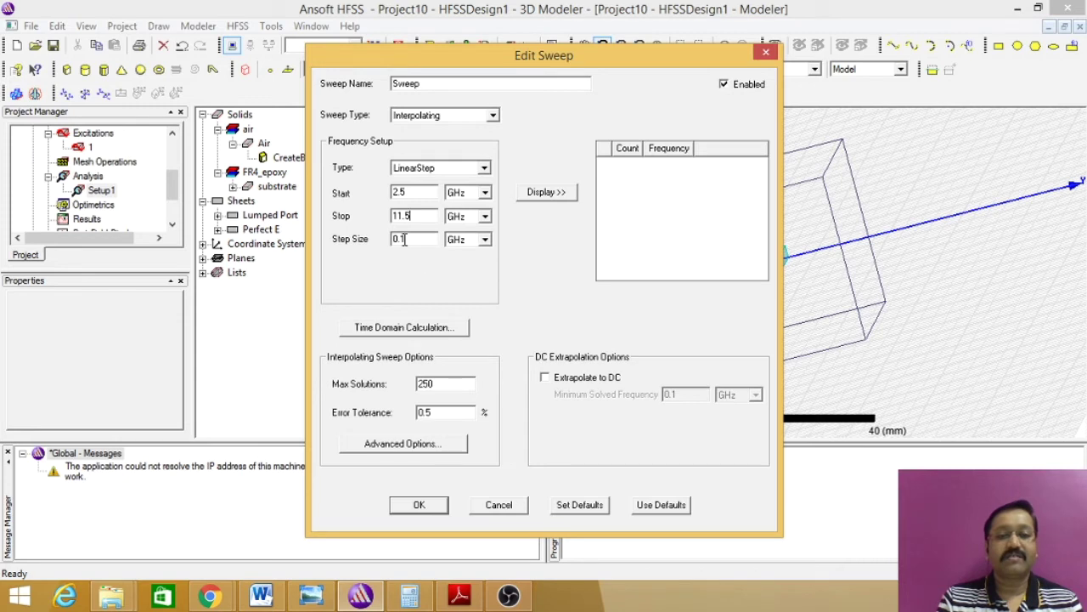
click(484, 168)
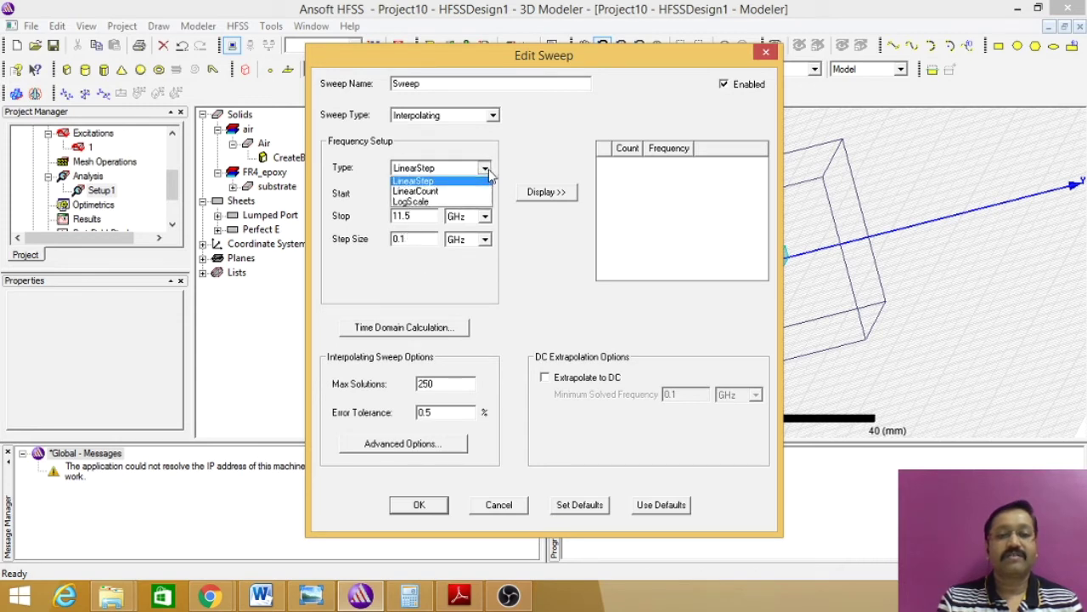
click(427, 197)
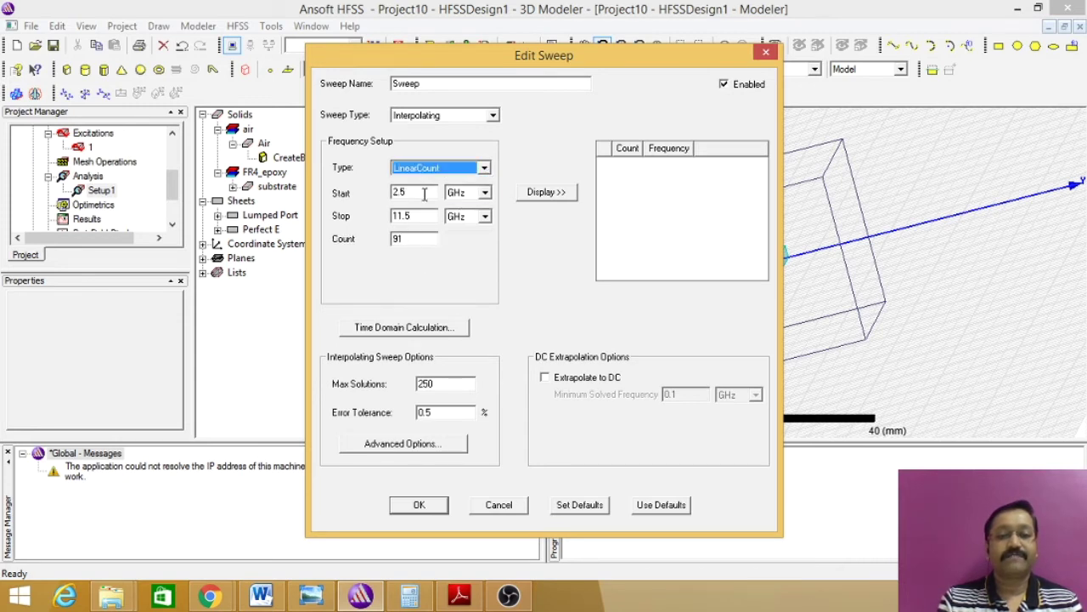
click(405, 239)
text(200)
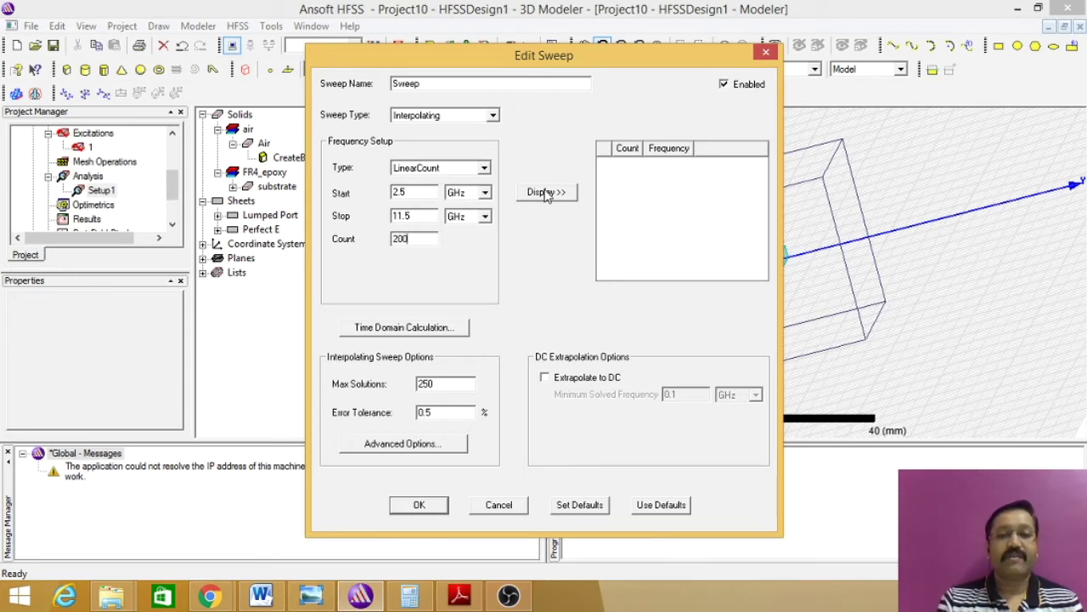
- List the sweep's frequency points, set its sweep type to Fast and accept the sweep
click(546, 192)
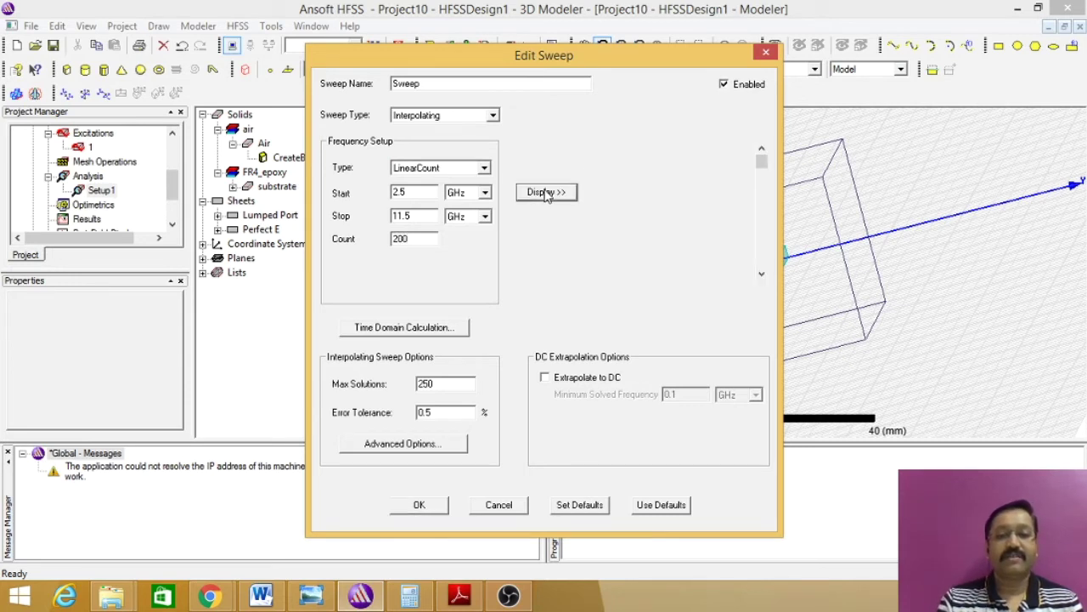
click(492, 116)
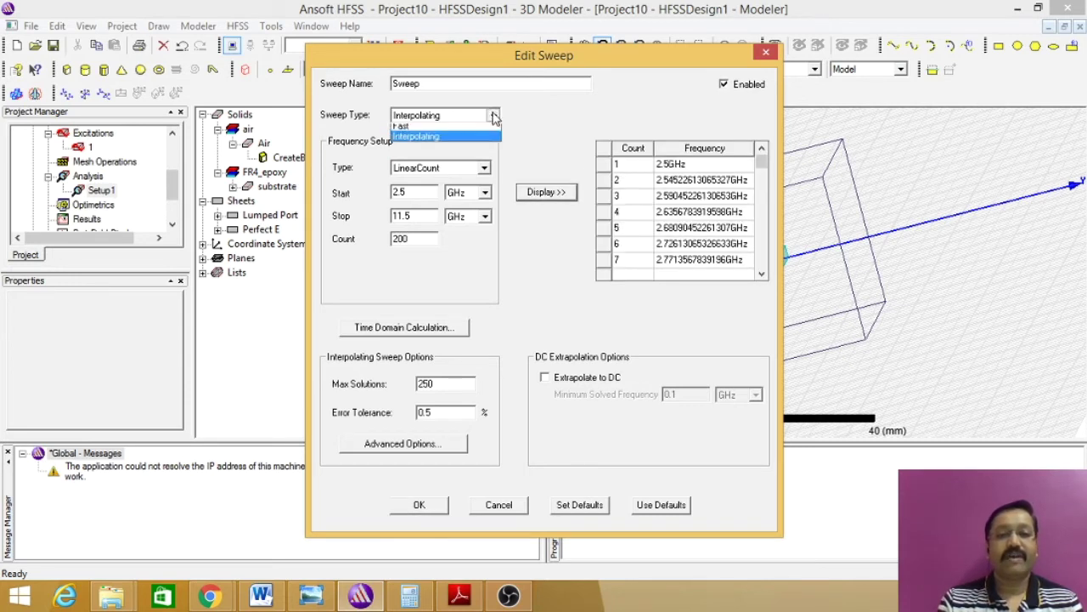
click(428, 141)
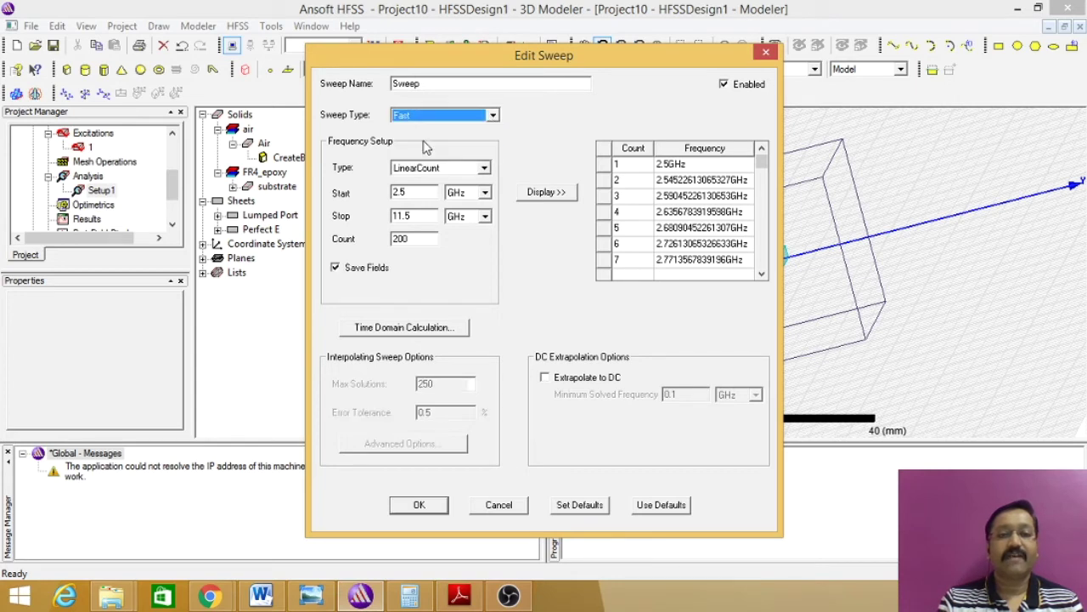
click(419, 506)
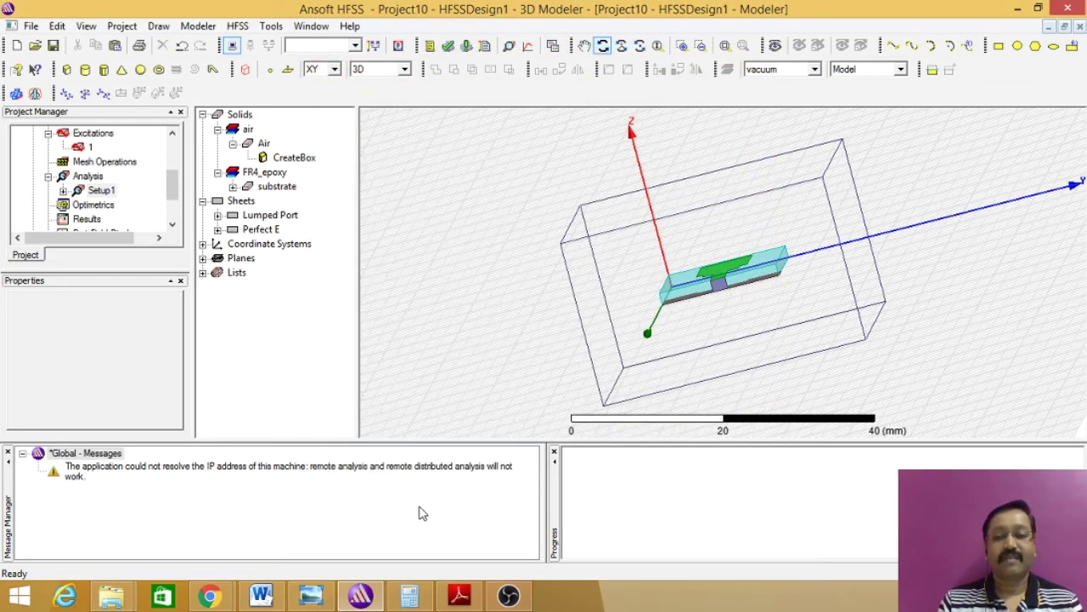
- Run the validation check on the design, close its report and start analyzing all setups
click(448, 48)
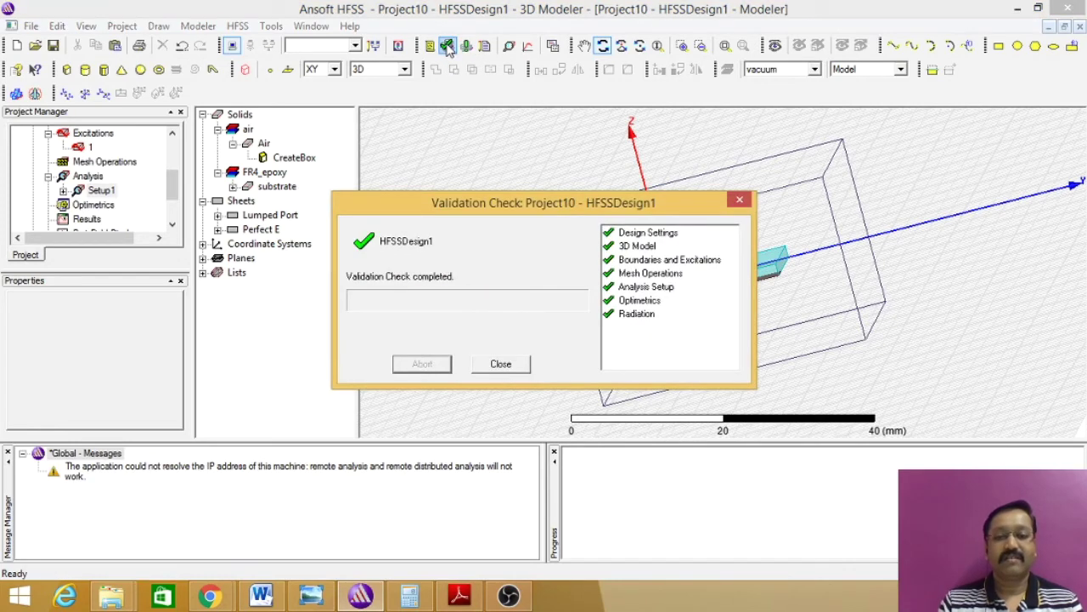
click(501, 364)
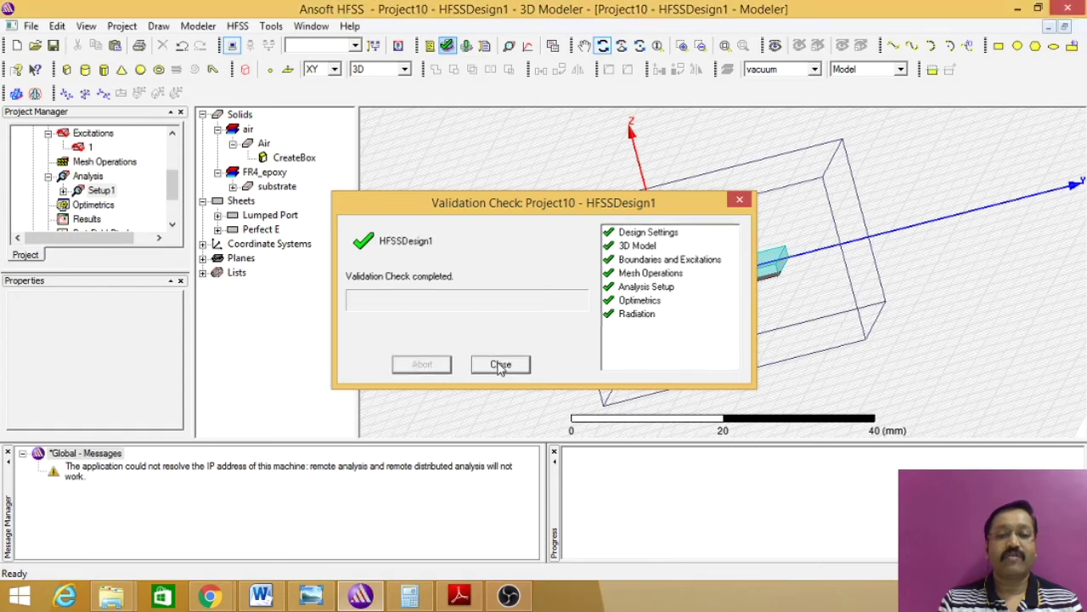
click(466, 45)
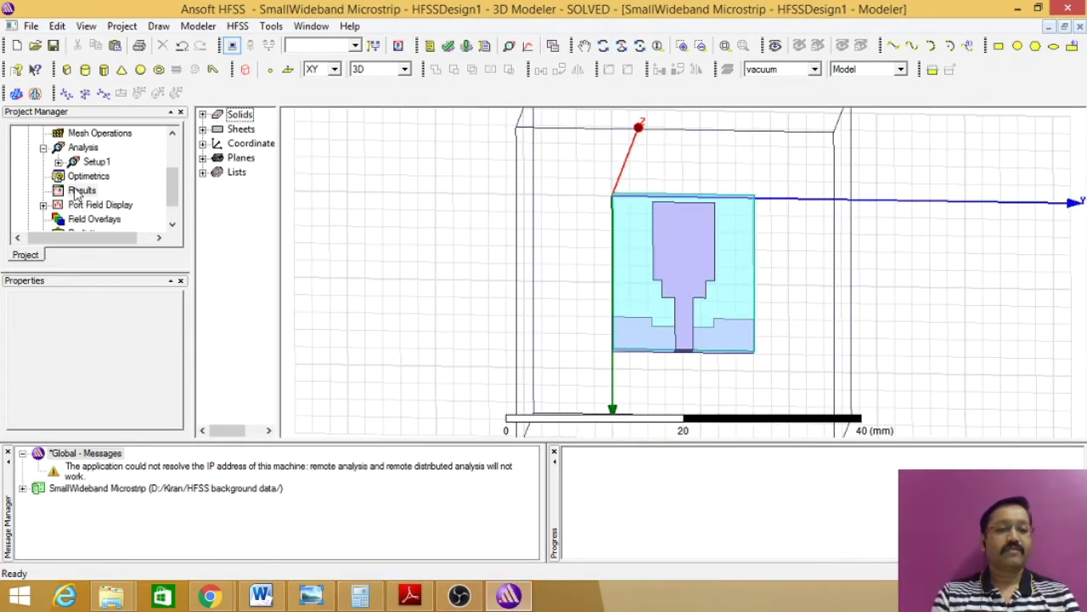
- Create a rectangular modal solution data plot of S(1,1) in dB for Setup1 : Sweep in the SmallWideband Microstrip project
click(78, 191)
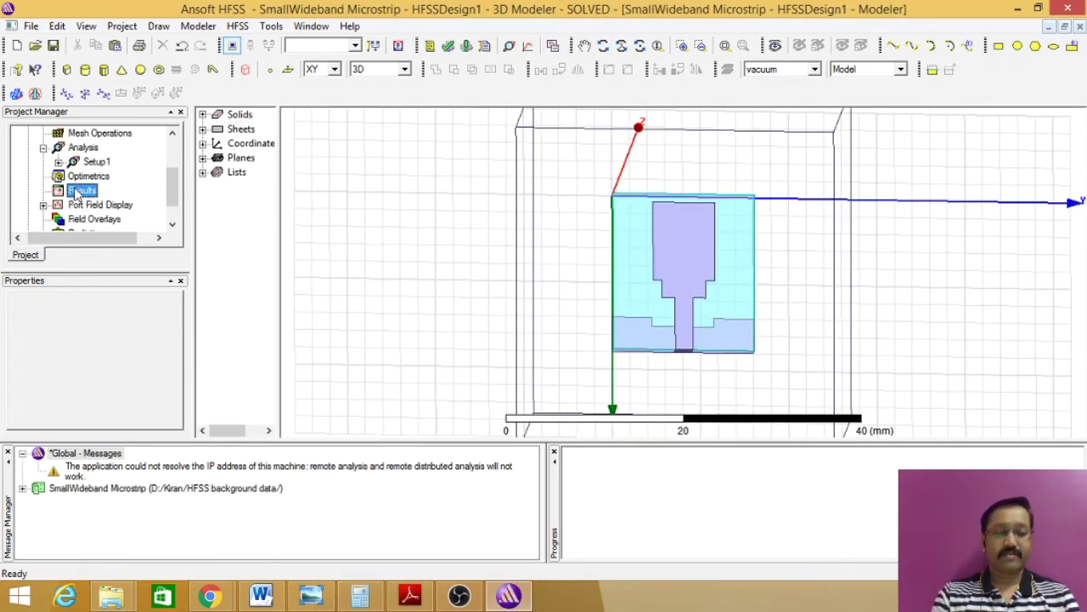
right_click(78, 191)
mouse_move(208, 214)
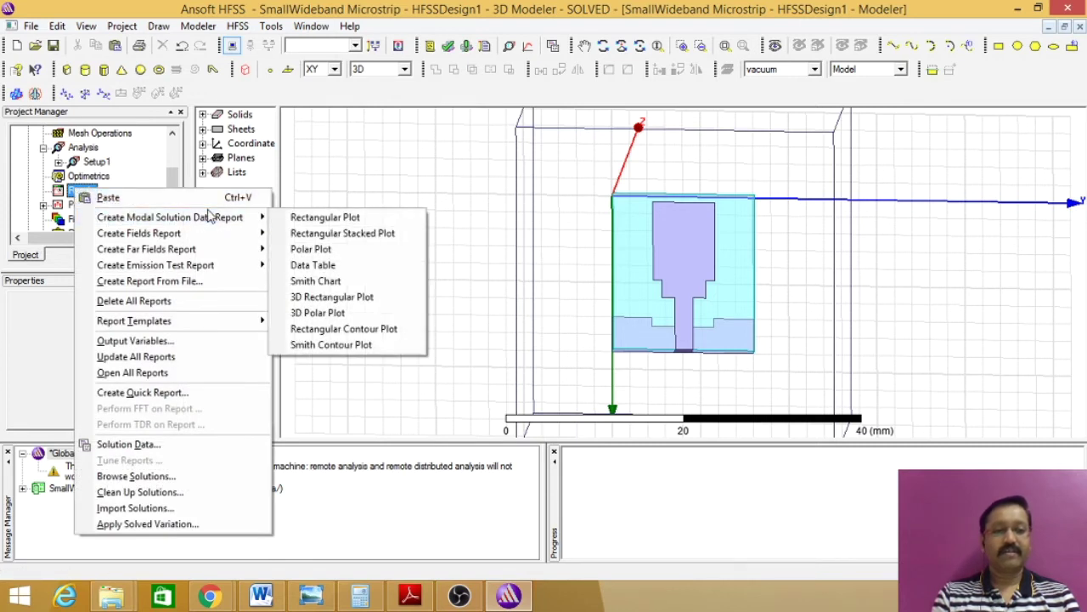
click(321, 218)
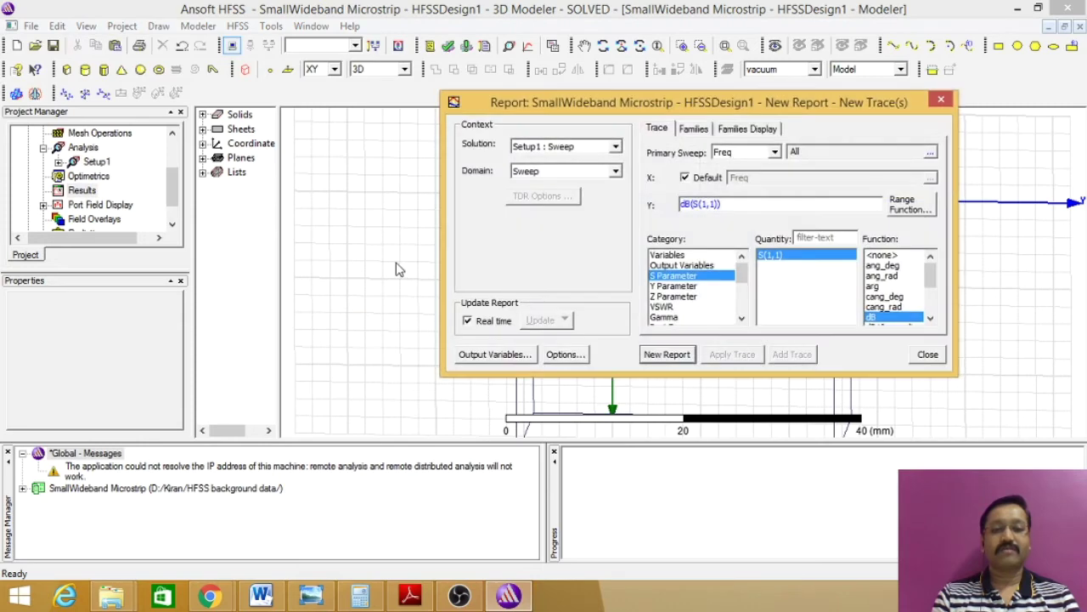
click(662, 358)
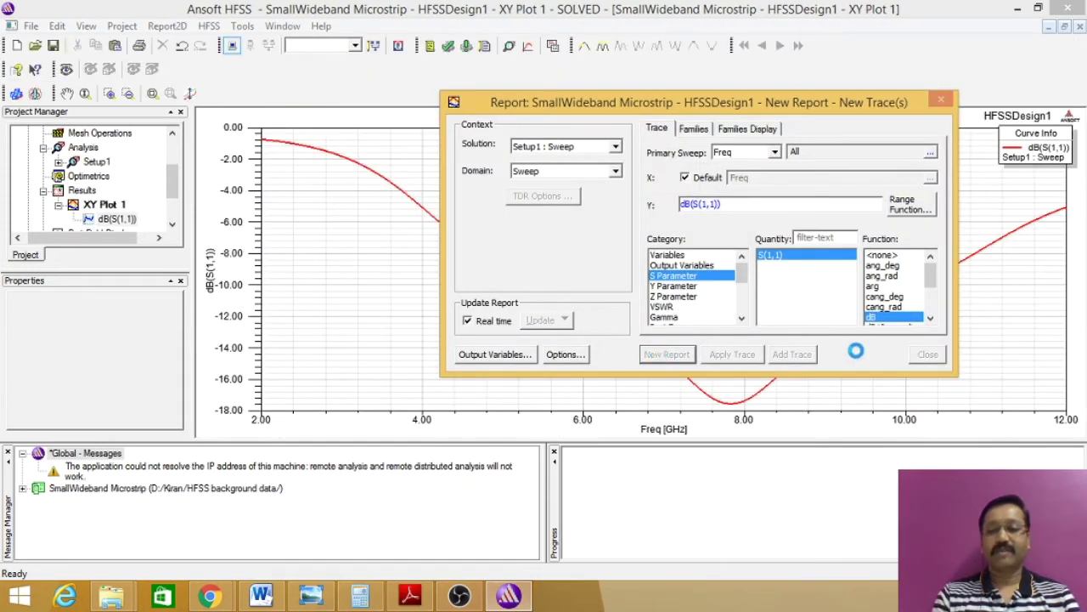
click(928, 355)
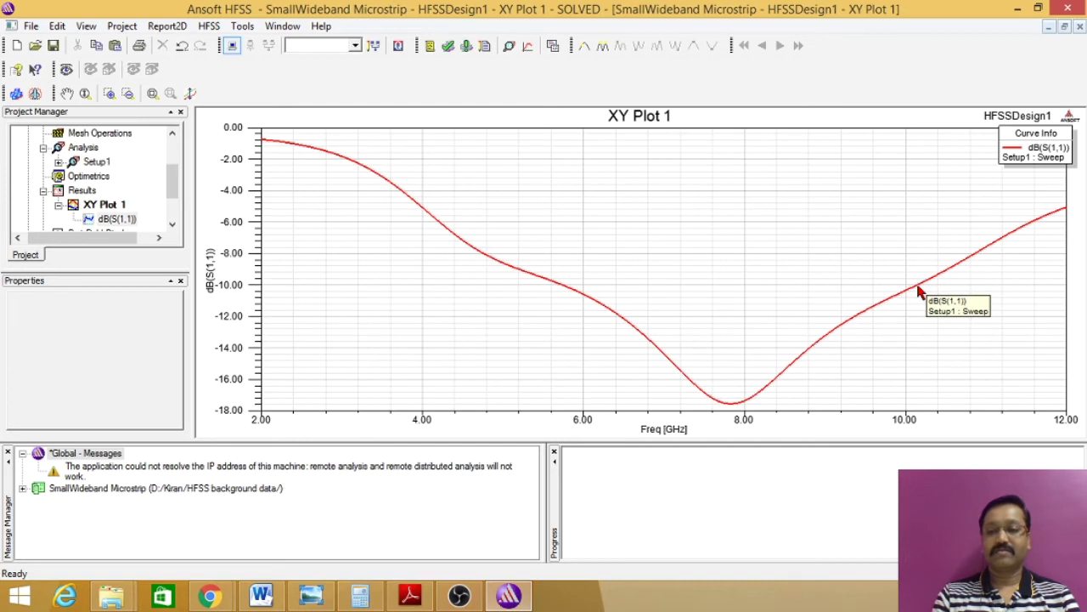
click(699, 259)
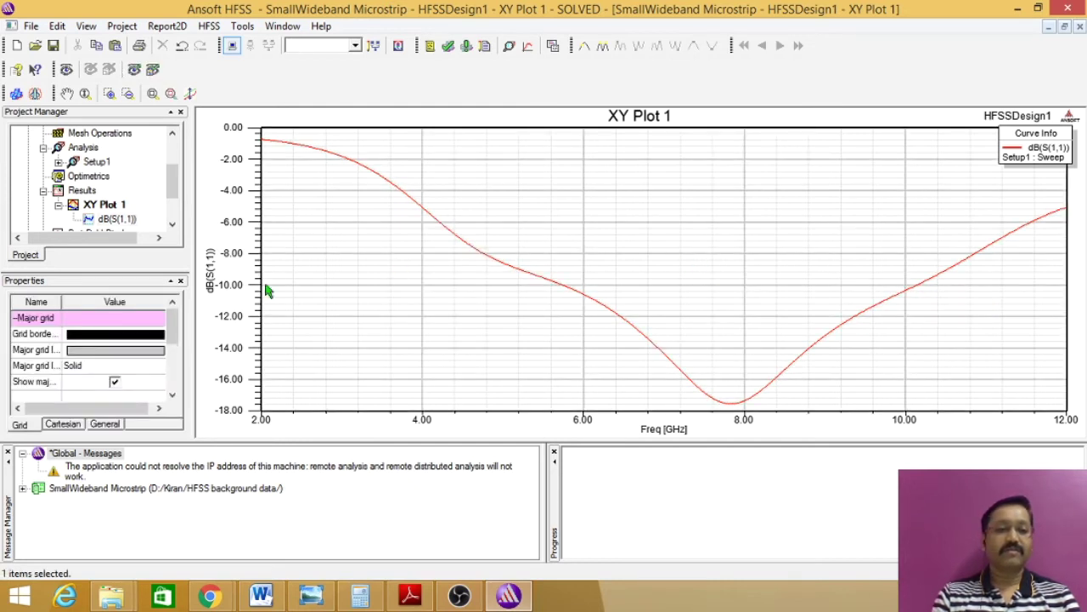
- Add a parametric sweep analysis under Optimetrics in the SmallWideband Microstrip design
click(172, 225)
click(172, 226)
click(172, 225)
click(173, 225)
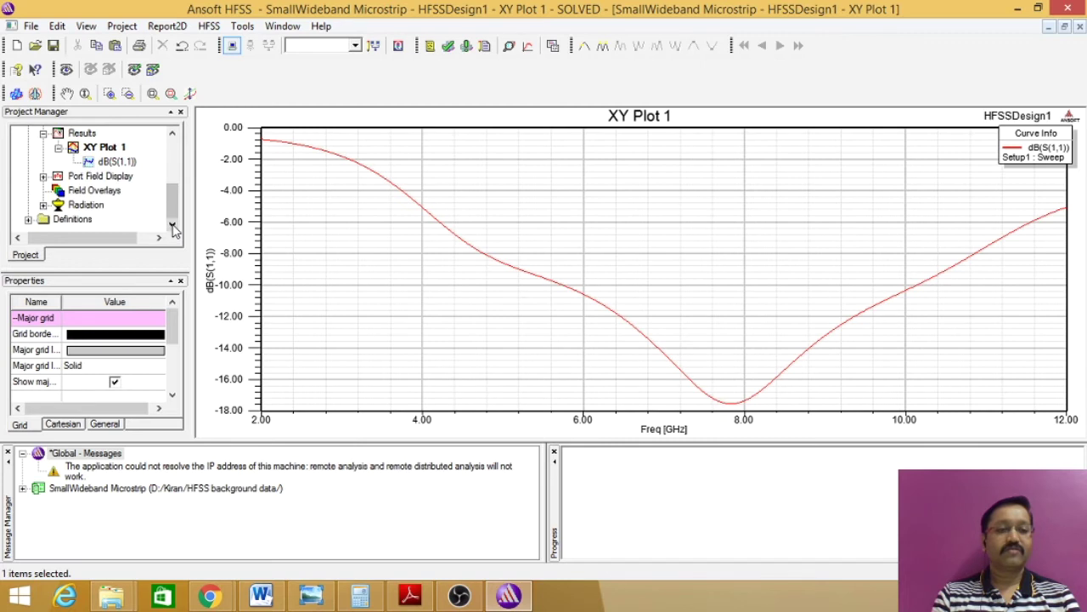
click(172, 136)
click(173, 136)
click(172, 136)
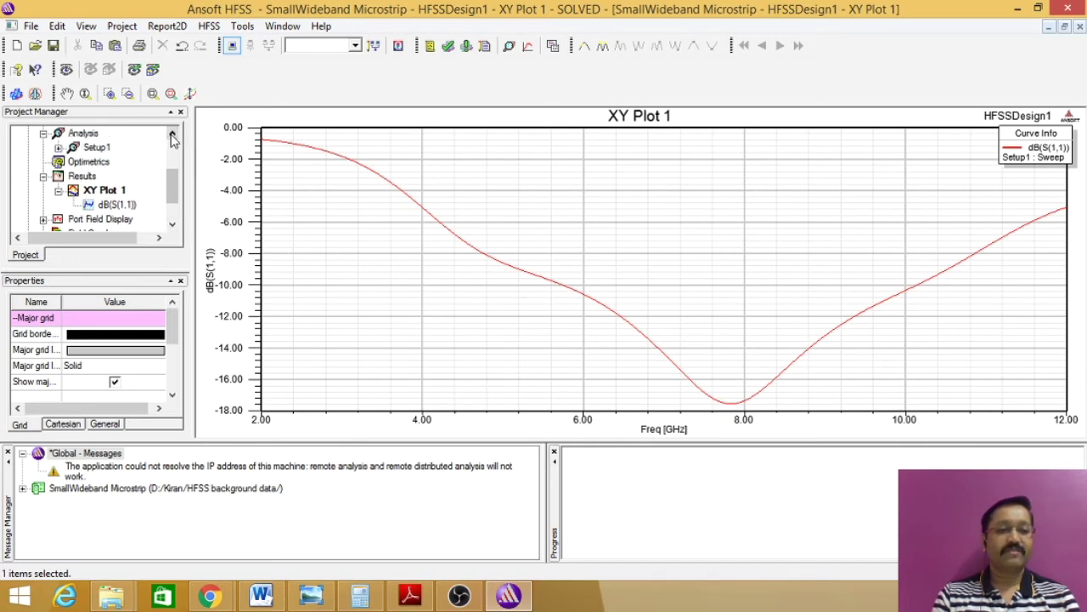
click(105, 167)
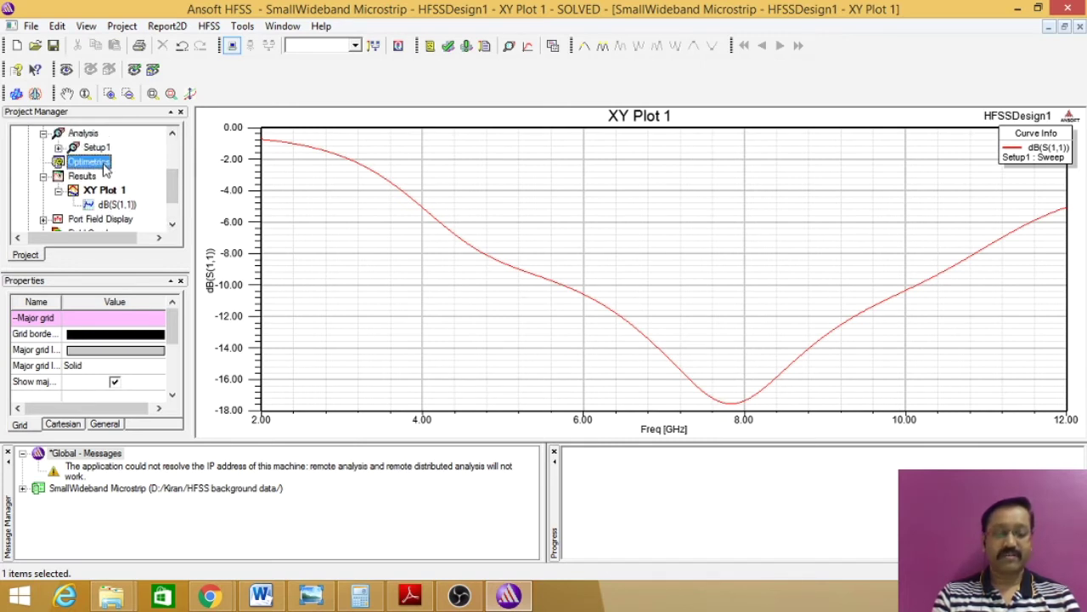
right_click(104, 167)
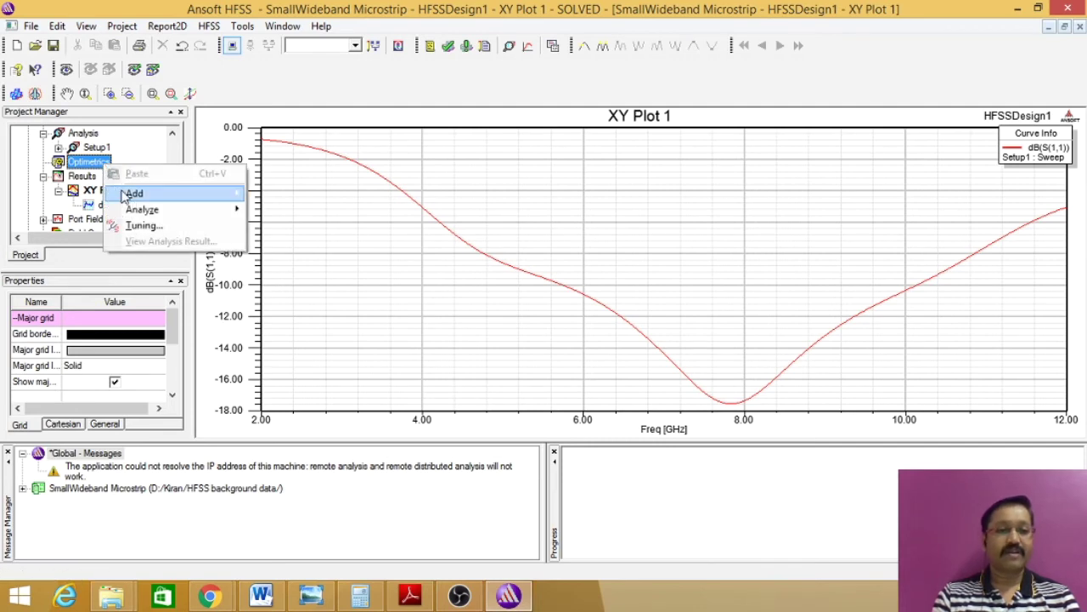
mouse_move(207, 197)
click(279, 195)
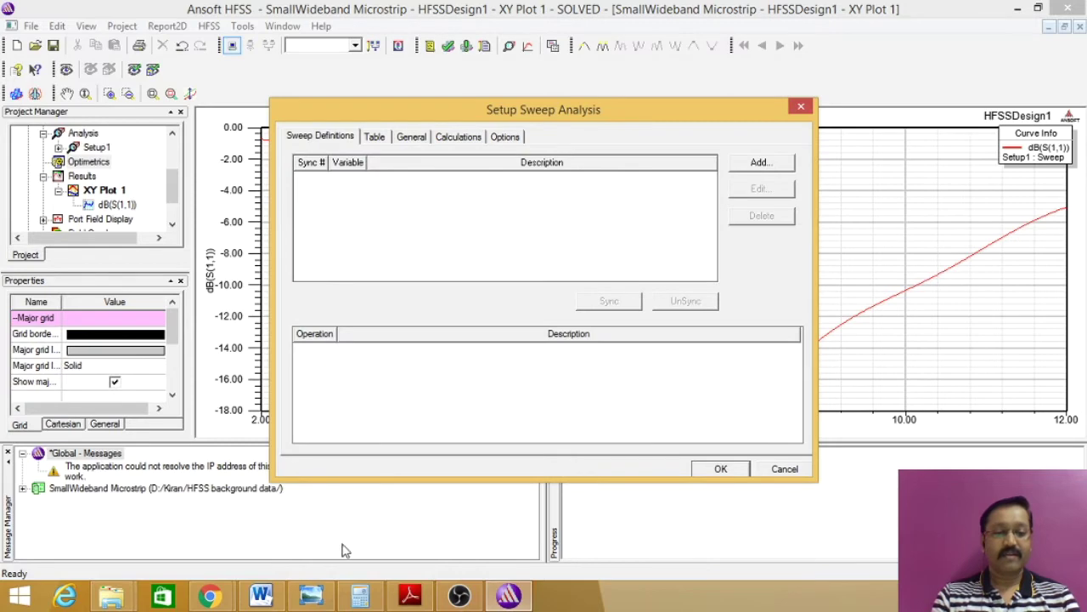
- Check the paper's L1 values and define a linear step sweep of variable l1 from 2 mm to 6 mm in 1 mm steps
click(412, 595)
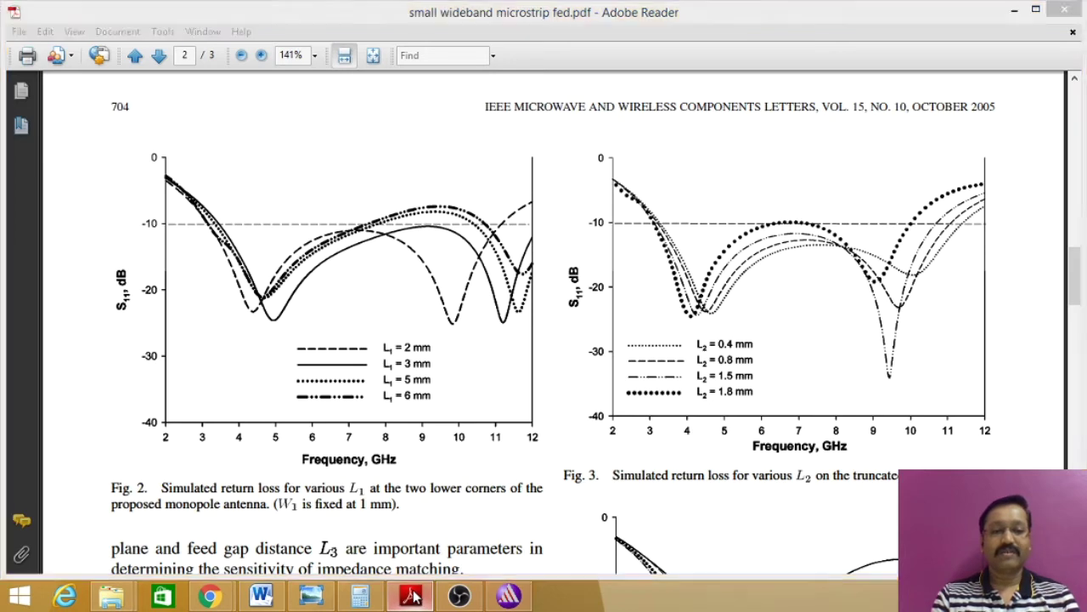
click(412, 595)
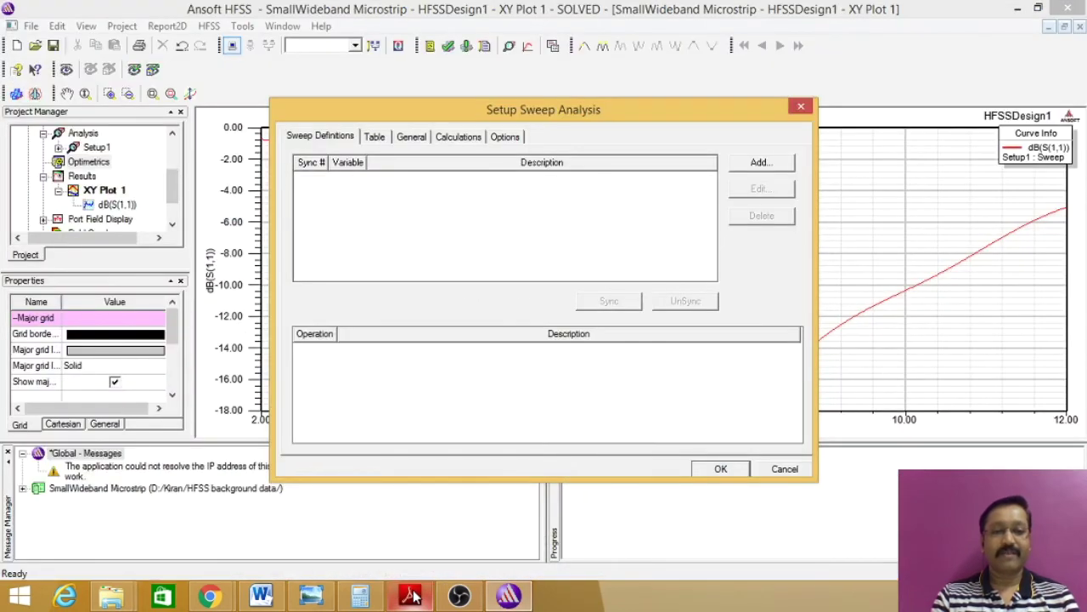
click(756, 163)
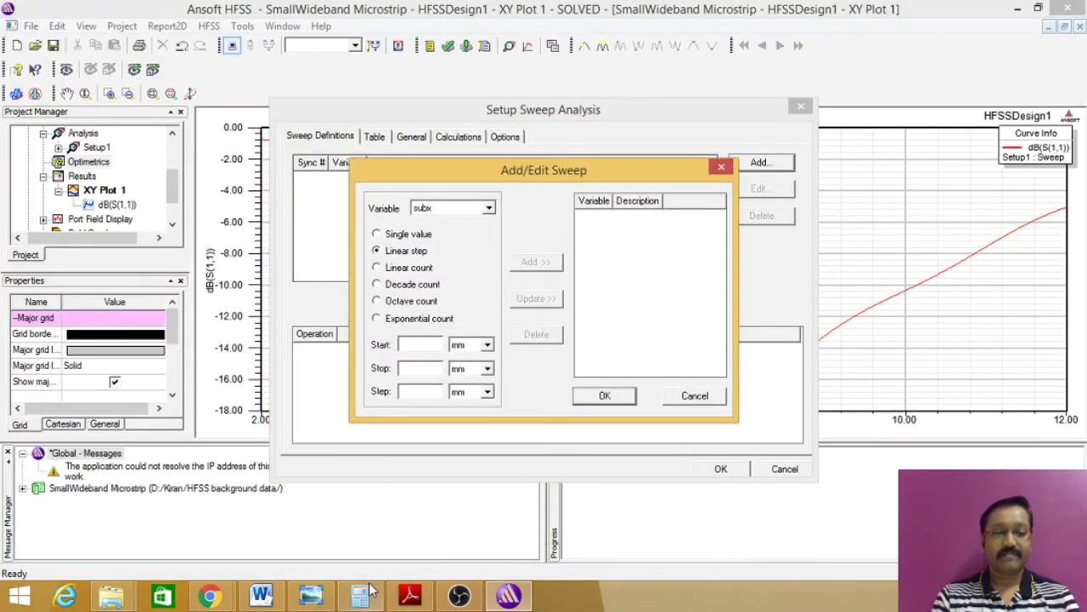
click(489, 210)
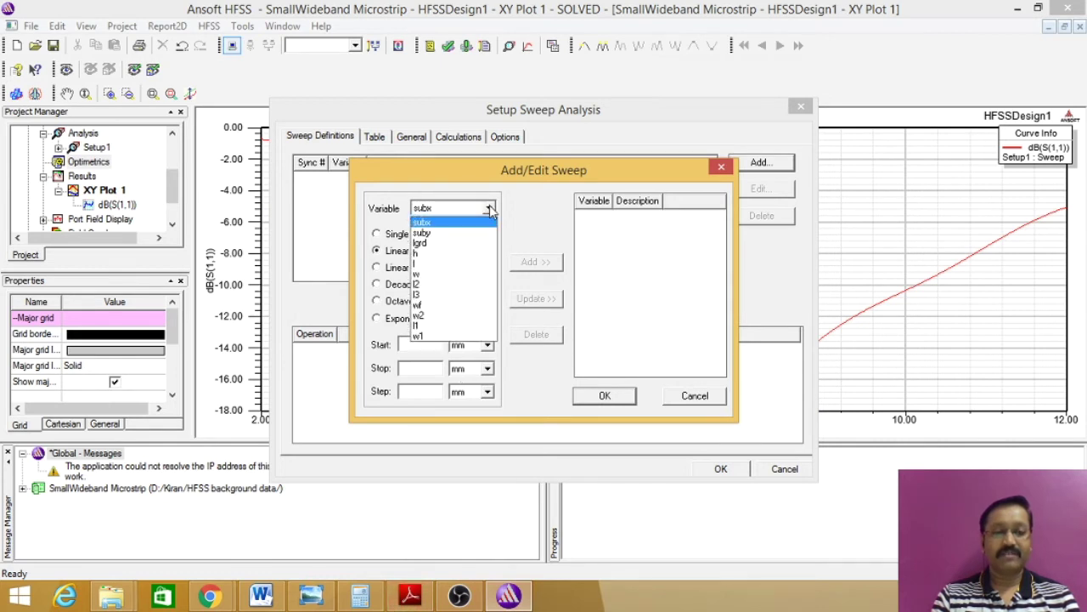
click(418, 328)
click(416, 346)
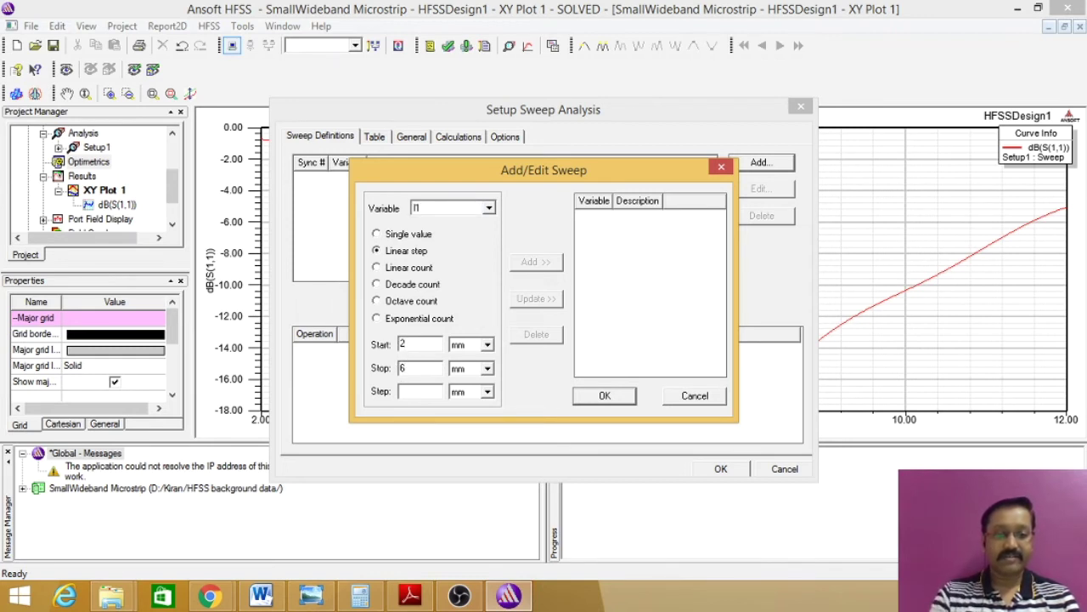
text(1)
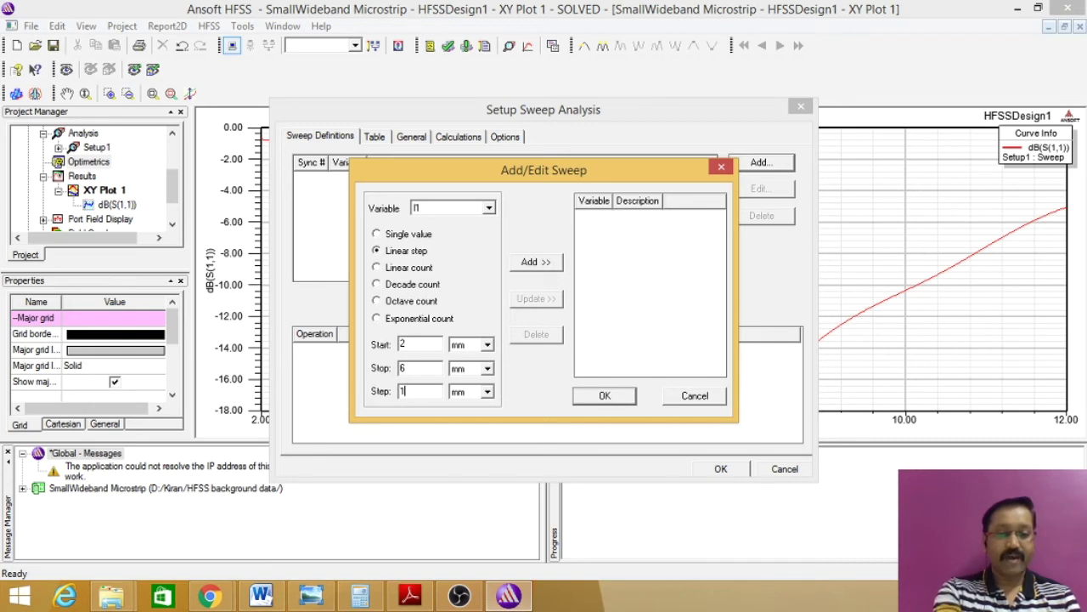
click(537, 263)
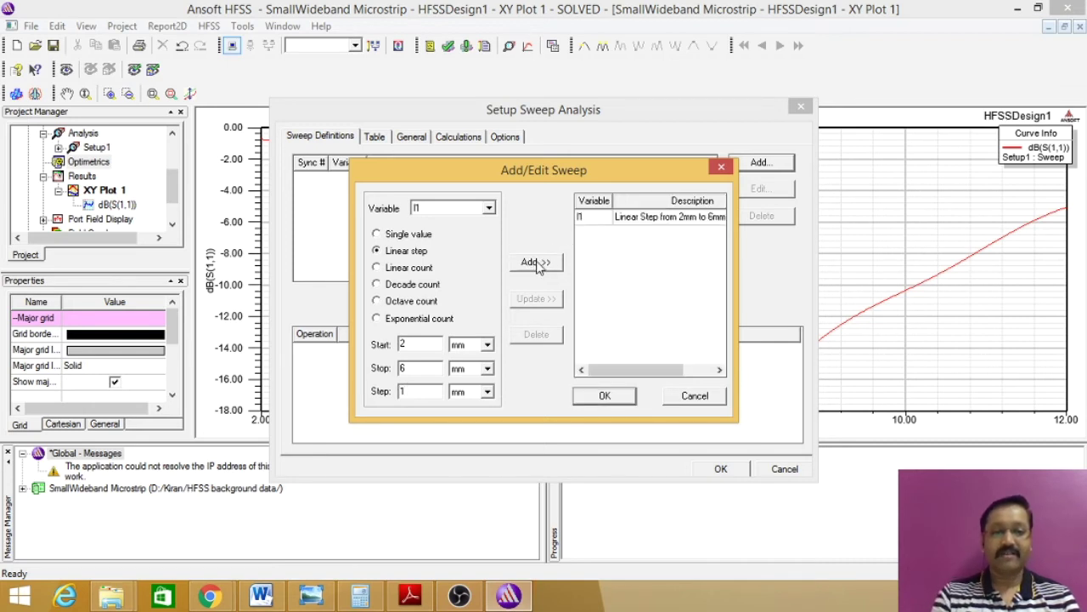
click(604, 397)
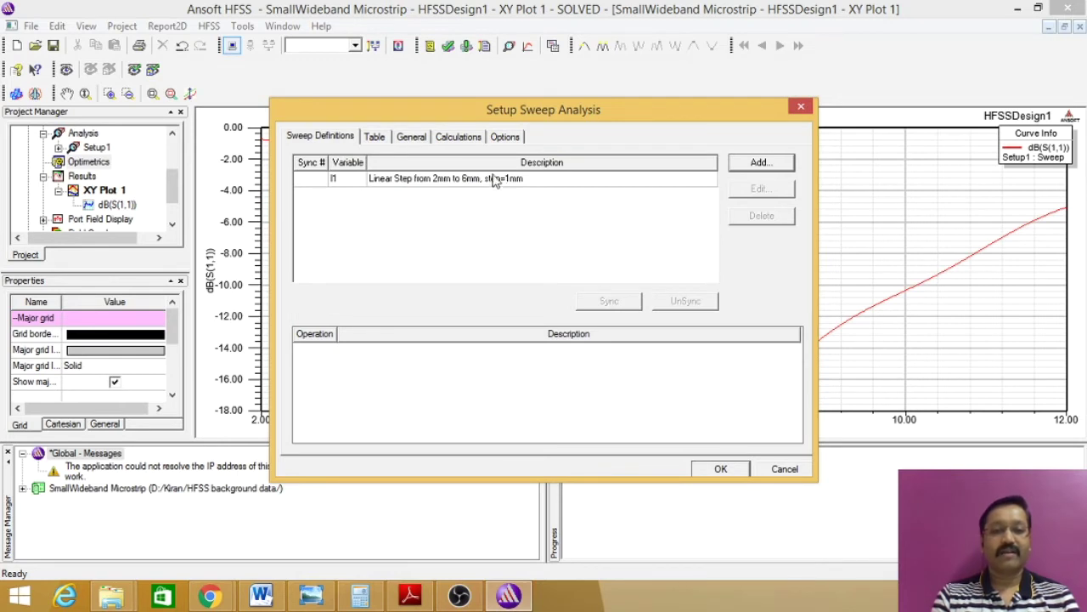
- Review the sweep's table of l1 values and its field and mesh options, and accept the parametric setup
click(374, 137)
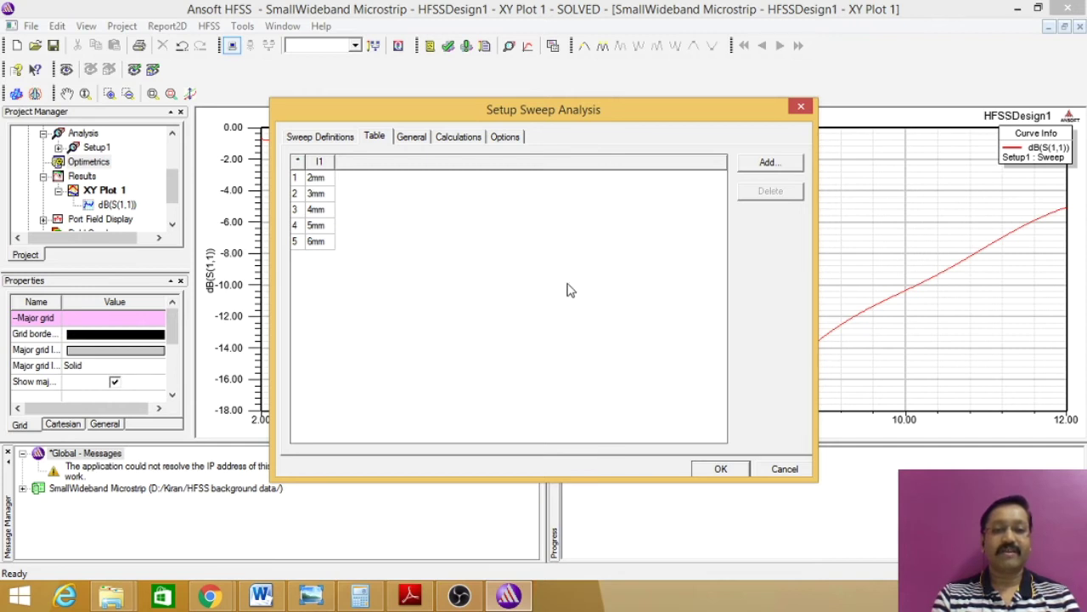
click(506, 137)
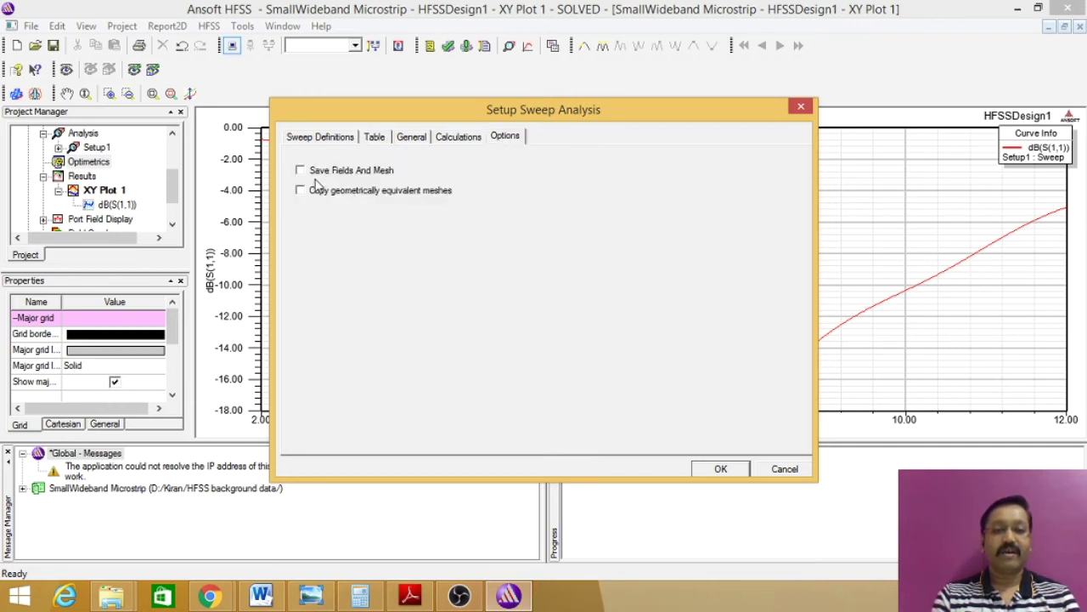
click(716, 470)
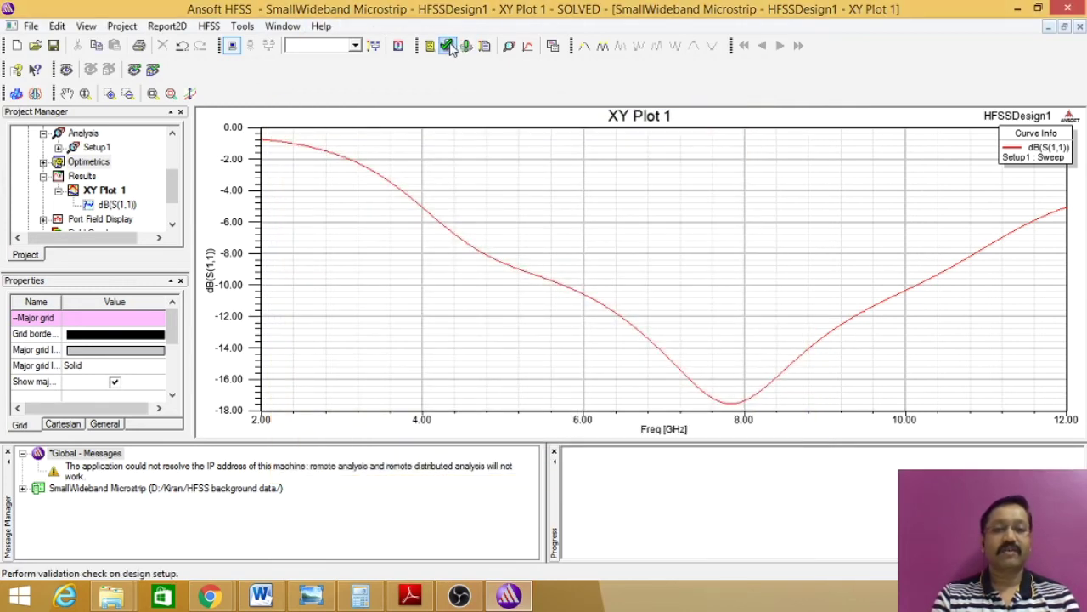
- Save the project and analyze all setups, consulting the return loss curves for various L1 in the paper
click(53, 45)
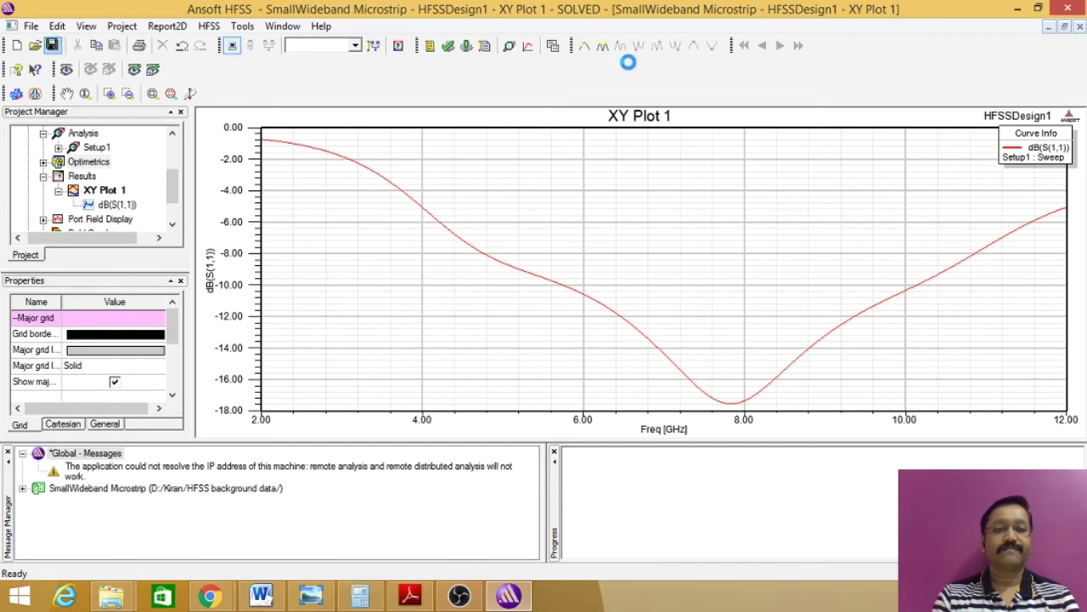
click(465, 46)
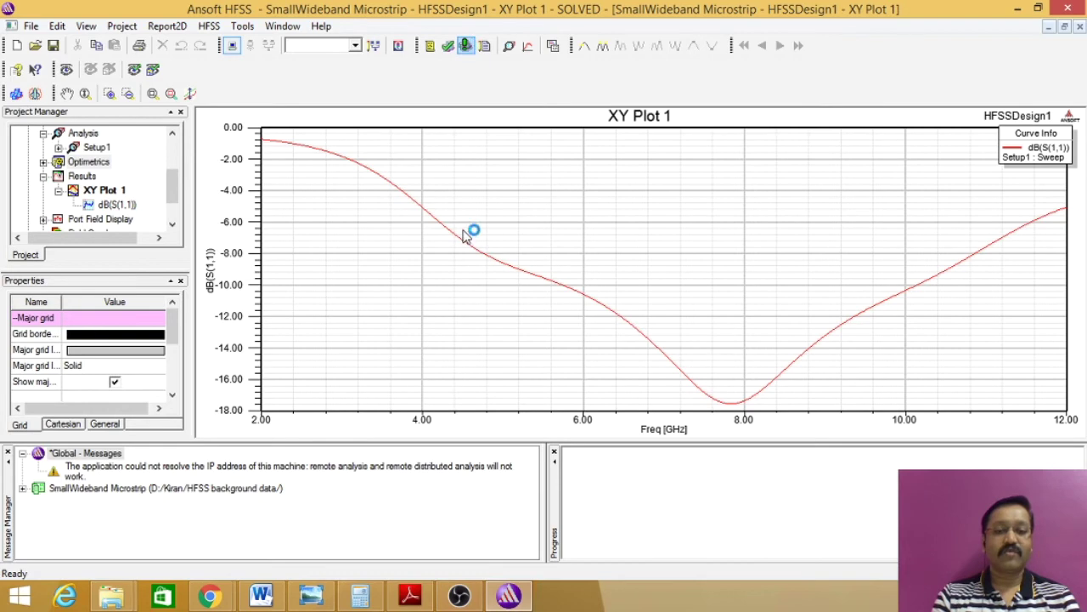
click(414, 594)
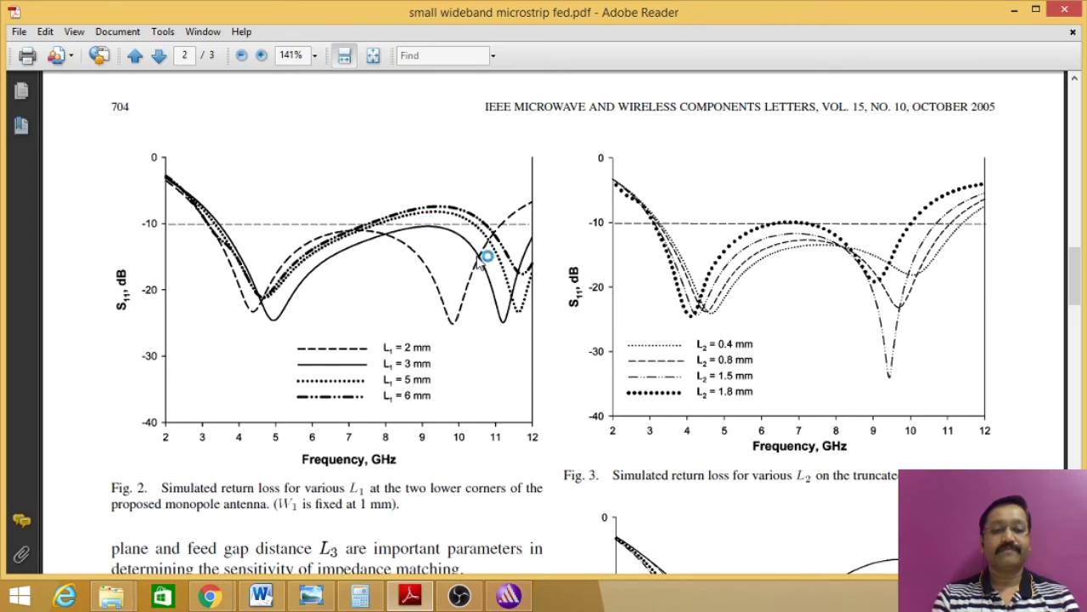
click(508, 596)
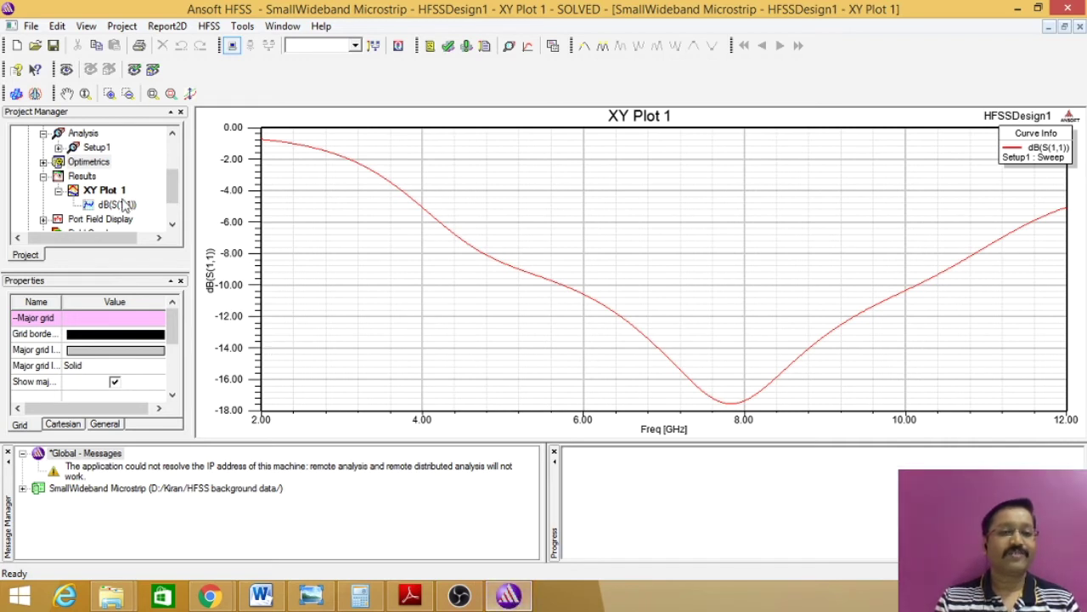
- Create a rectangular modal solution data plot of S(1,1) in dB for Setup1 : Sweep, with all l1 values as families
click(83, 177)
right_click(82, 177)
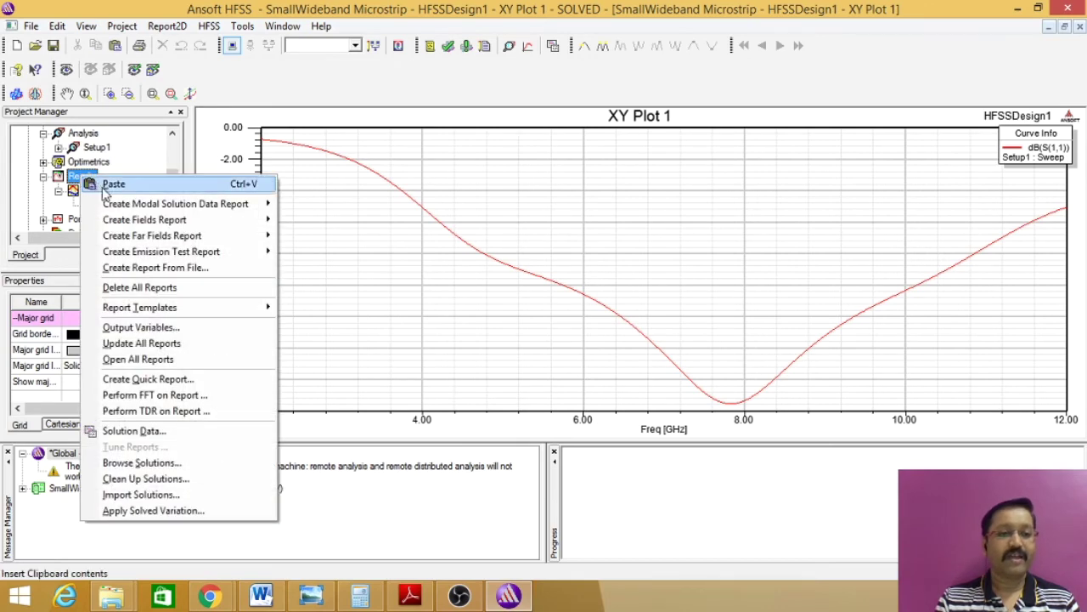
mouse_move(171, 209)
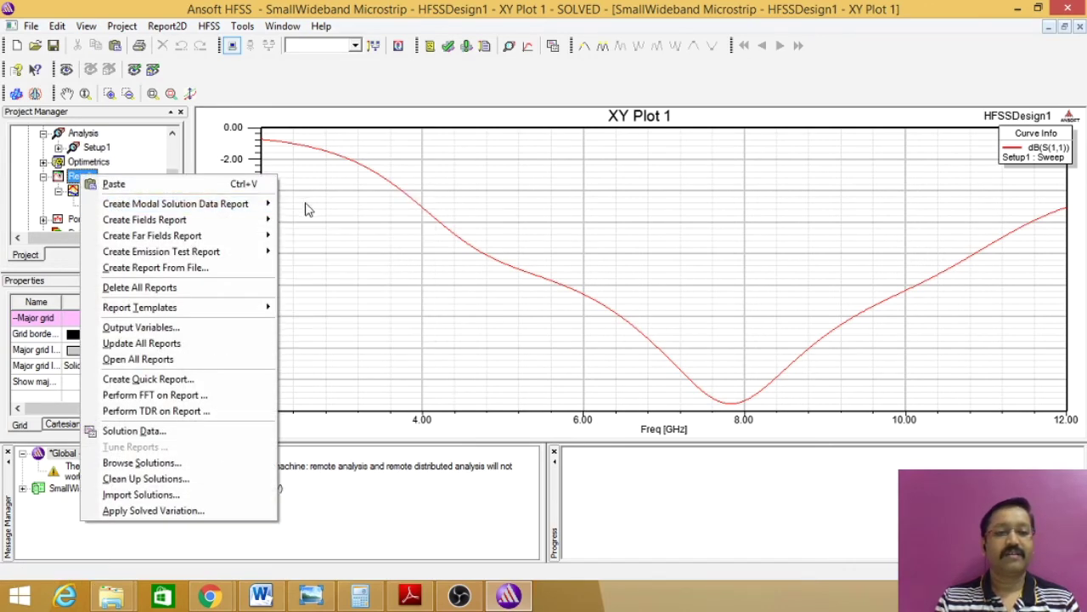
click(294, 204)
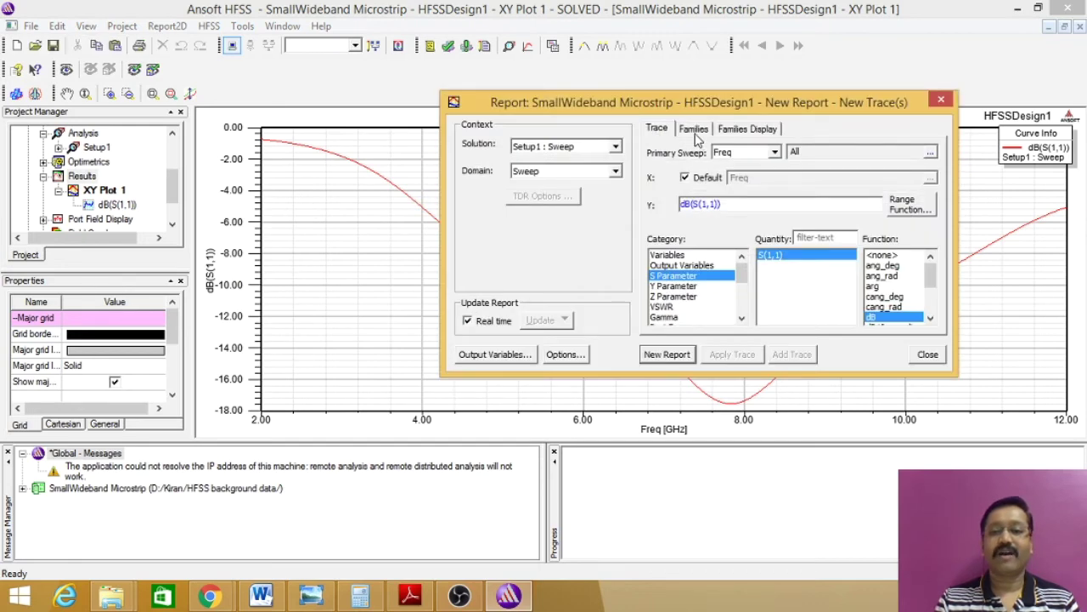
click(694, 130)
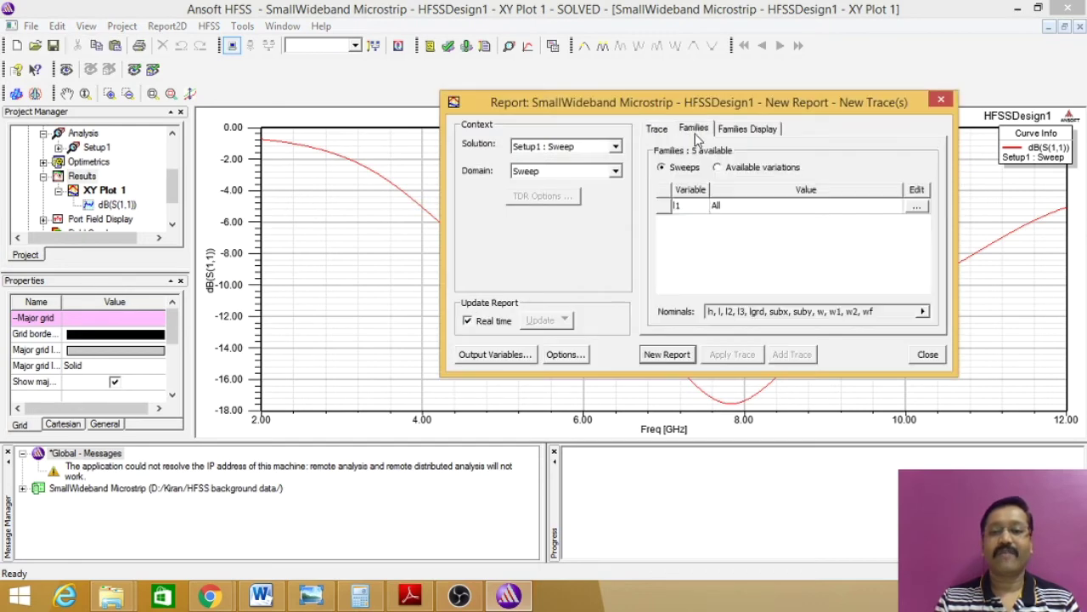
click(915, 208)
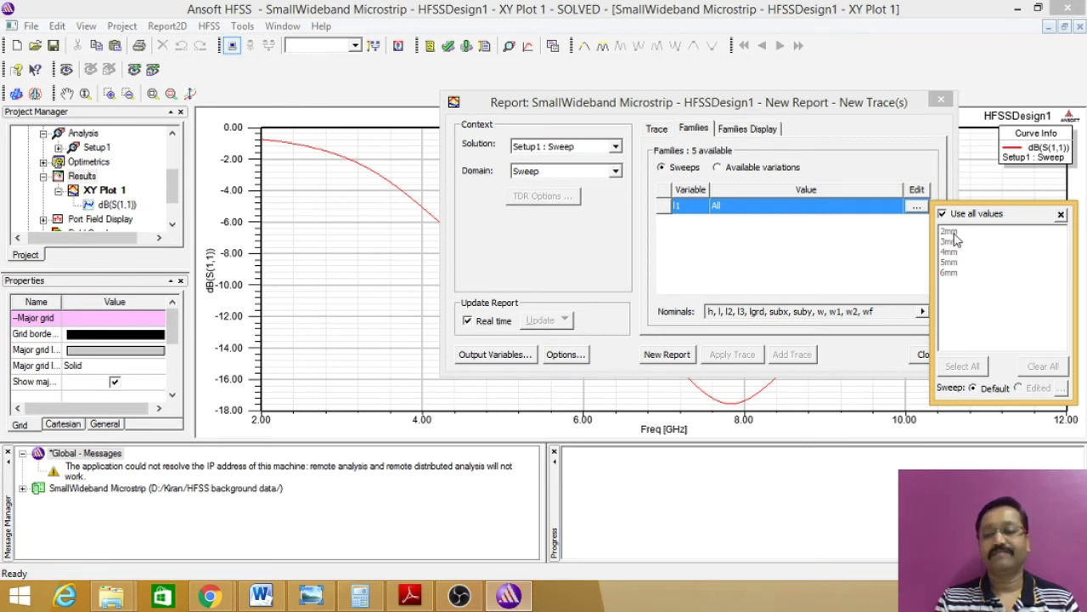
click(881, 240)
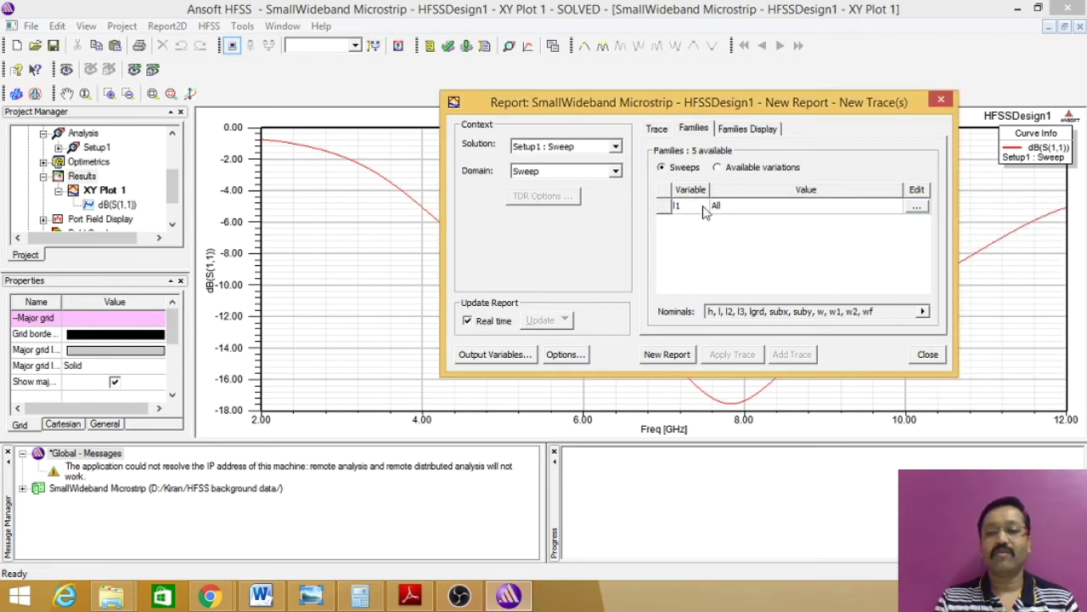
click(915, 208)
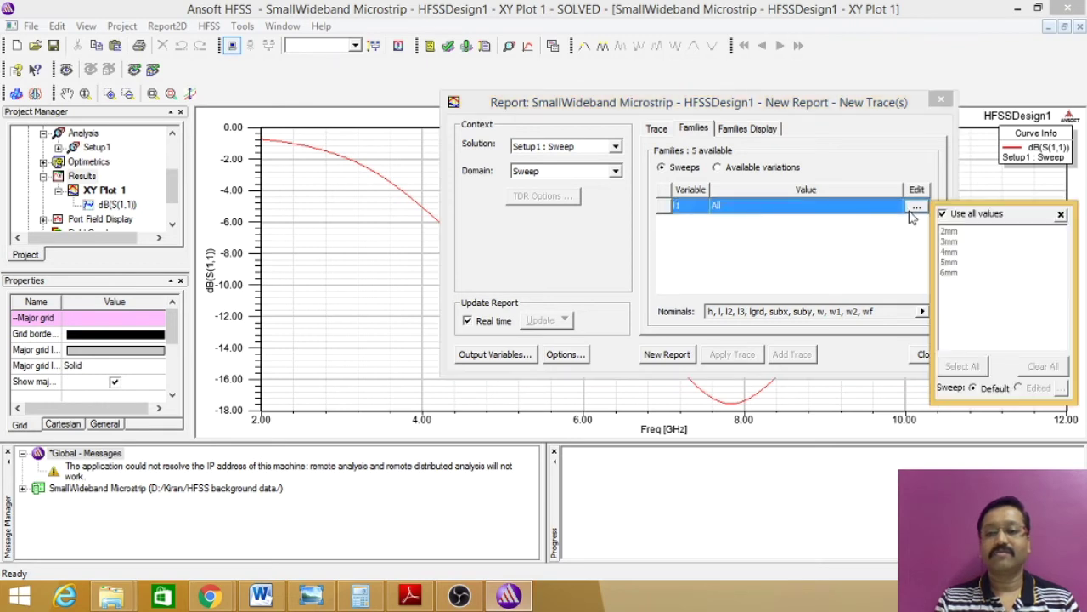
click(732, 214)
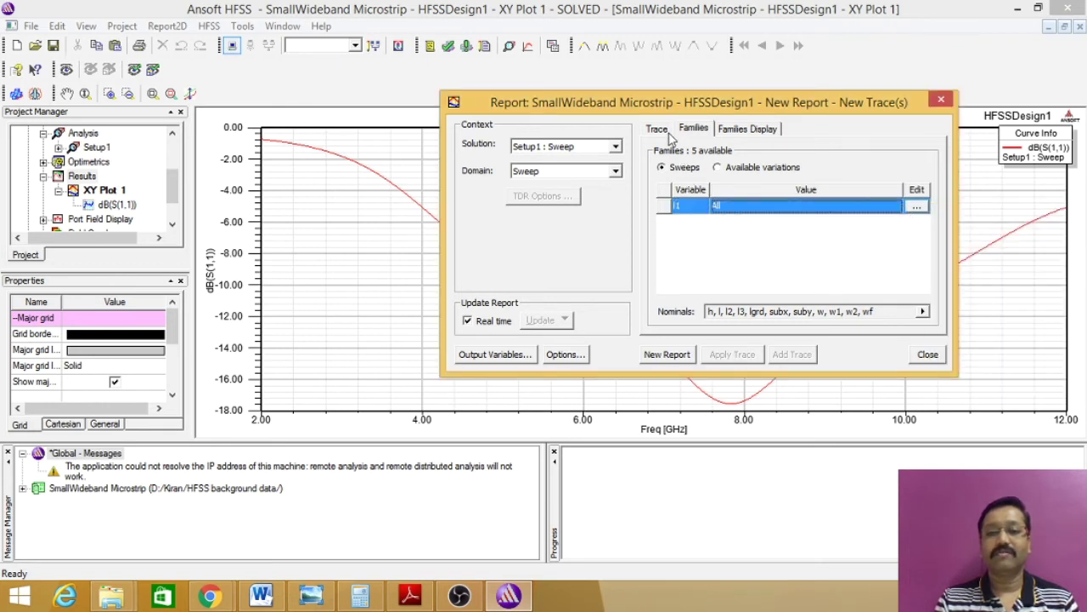
click(657, 130)
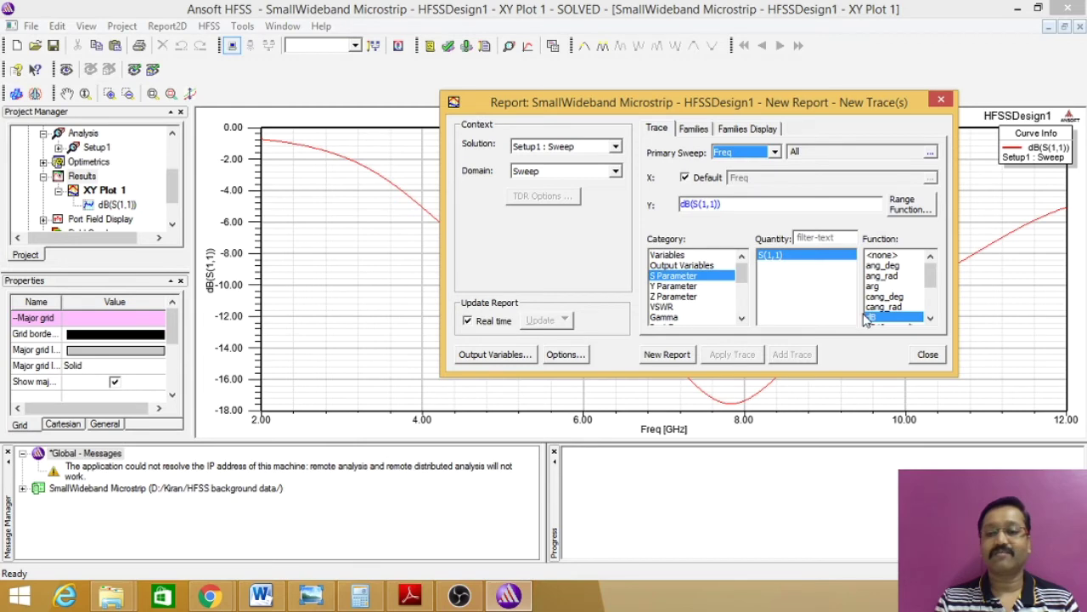
click(668, 355)
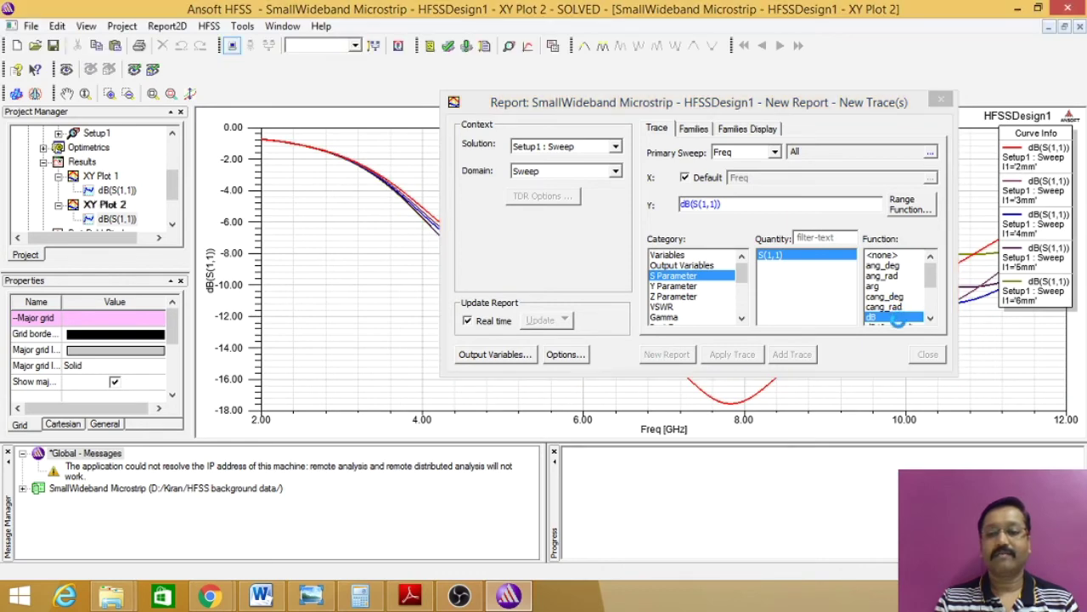
click(927, 355)
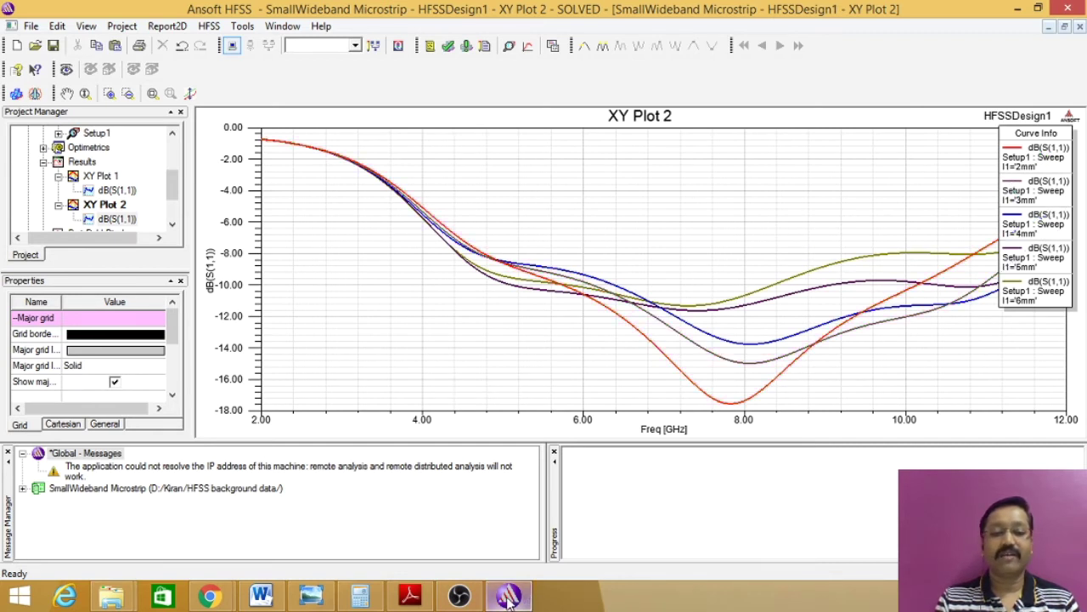
- Display the HFSSDesign1 antenna model and consult the paper's return loss figures for L1 and L2
mouse_move(410, 599)
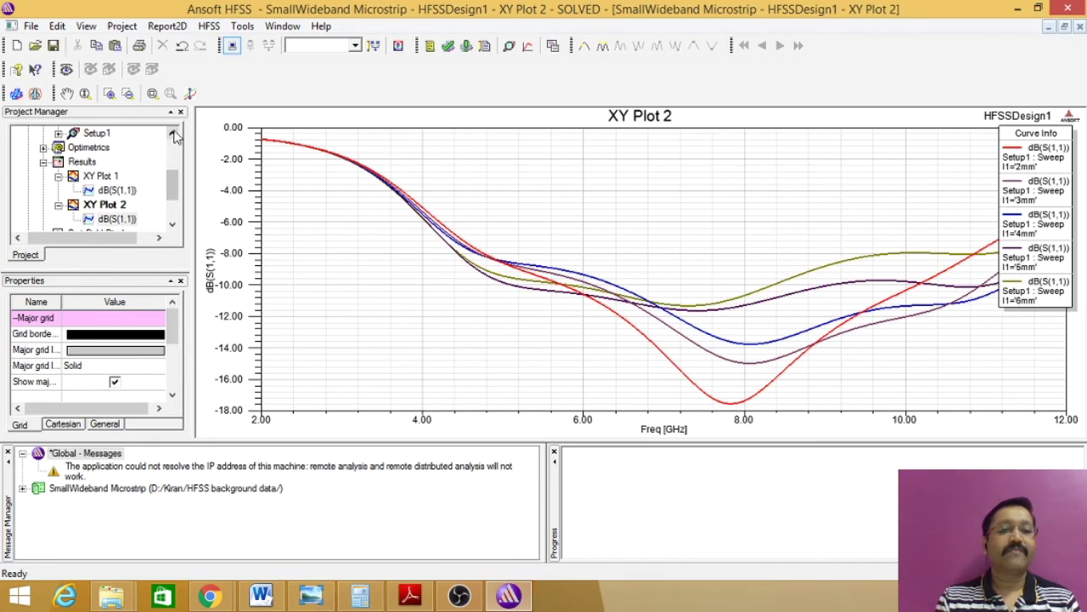
scroll(174, 136, up, 3)
double_click(113, 149)
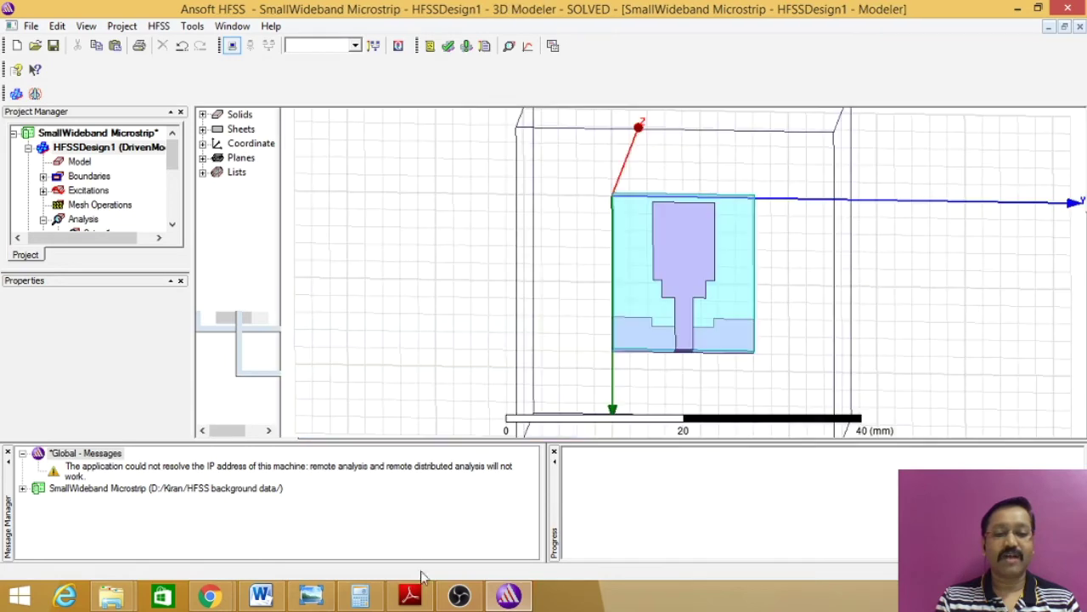
click(410, 595)
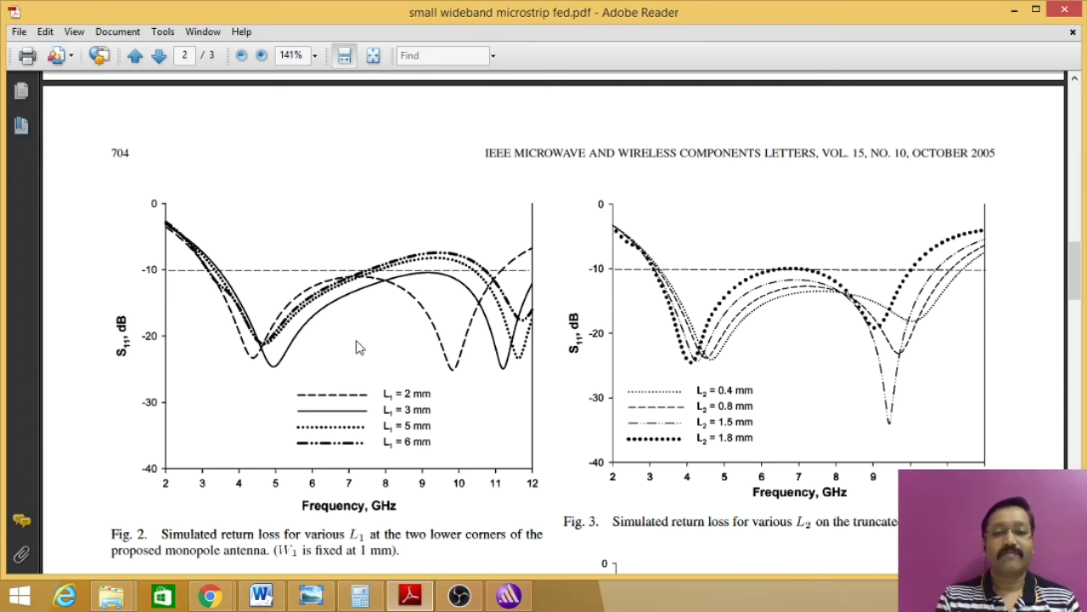
click(510, 596)
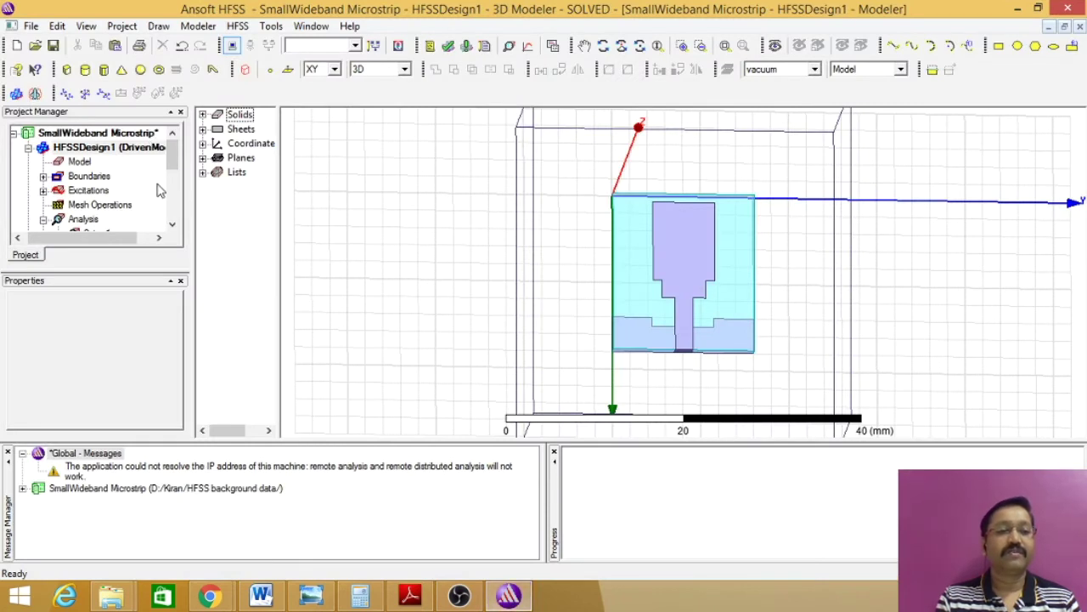
- Review the phi and theta ranges of the Infinite Sphere1 far-field radiation setup and accept it
click(173, 227)
click(172, 227)
click(172, 227)
click(173, 226)
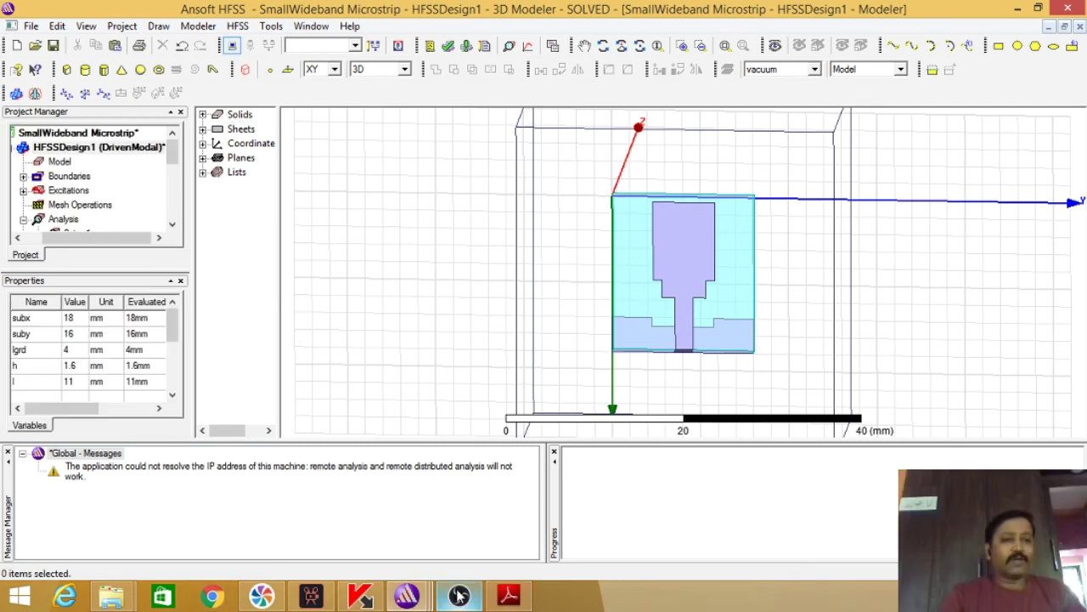
click(60, 150)
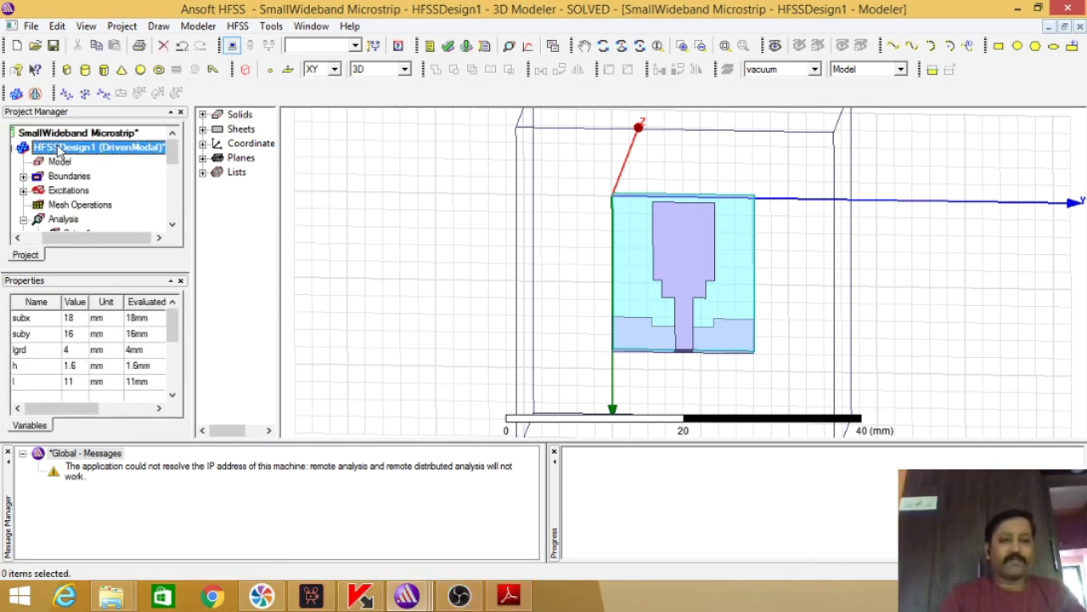
click(172, 227)
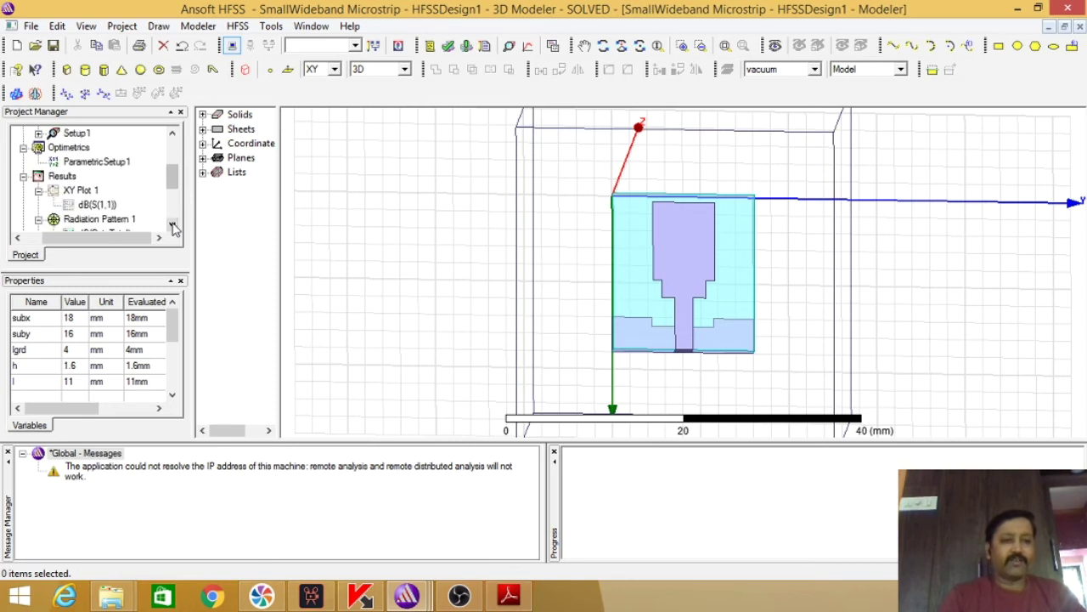
click(173, 227)
click(173, 227)
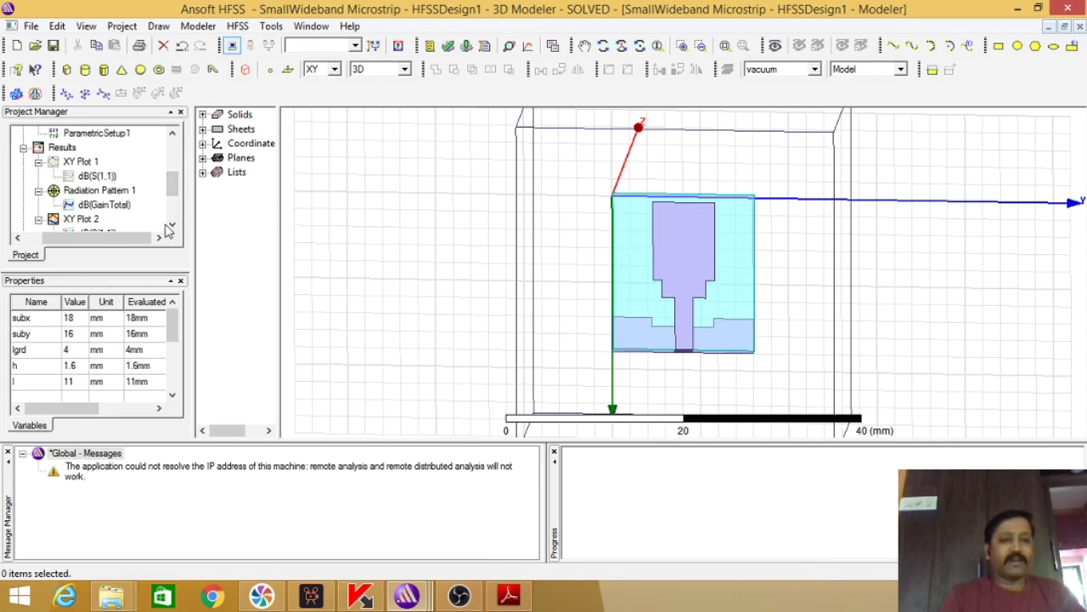
scroll(173, 227, down, 2)
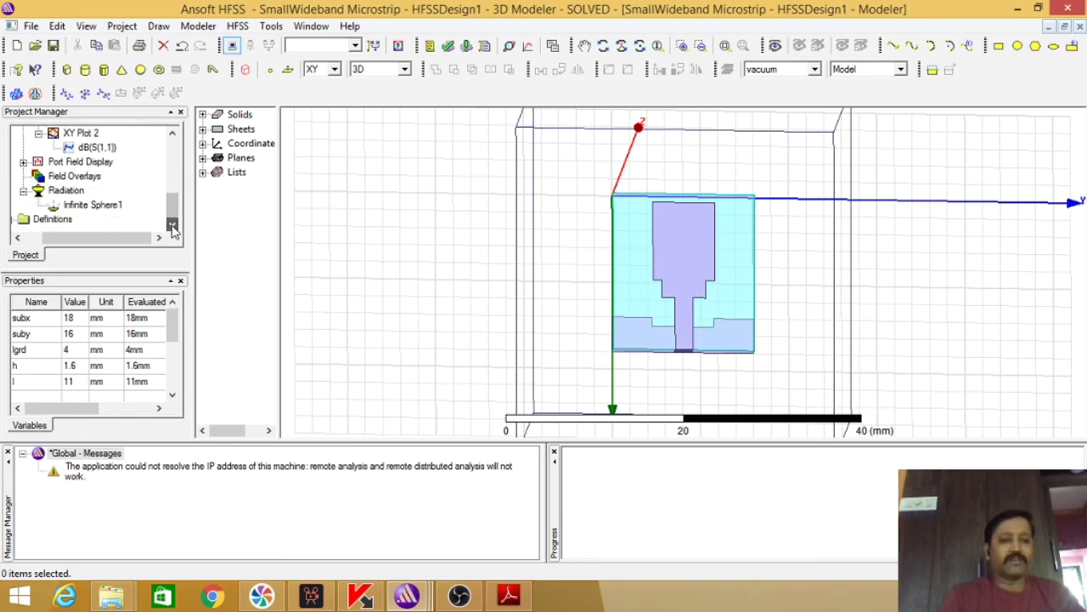
click(68, 191)
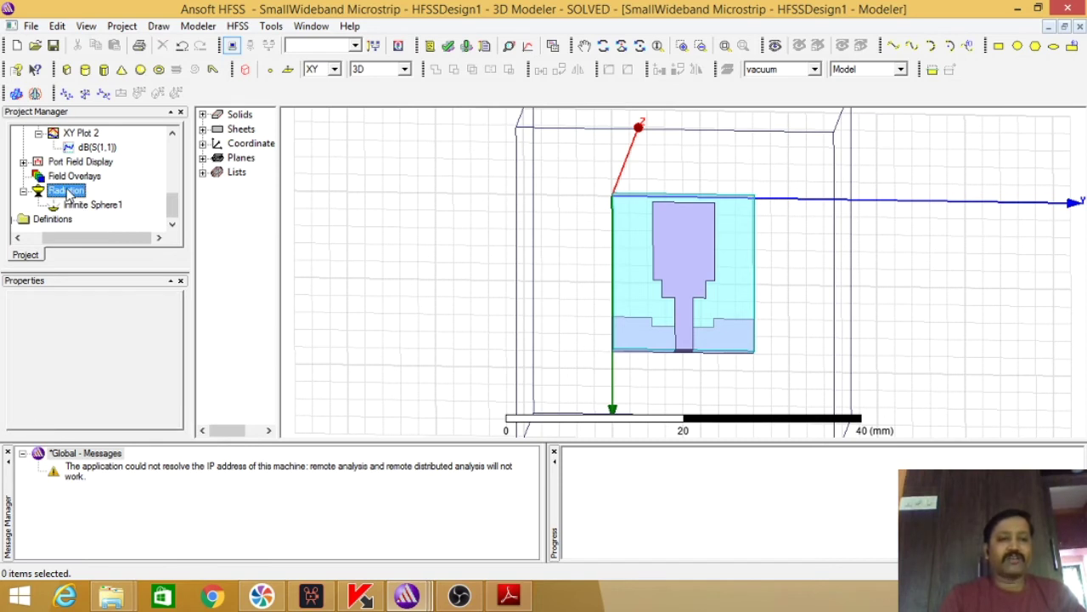
right_click(68, 192)
mouse_move(107, 201)
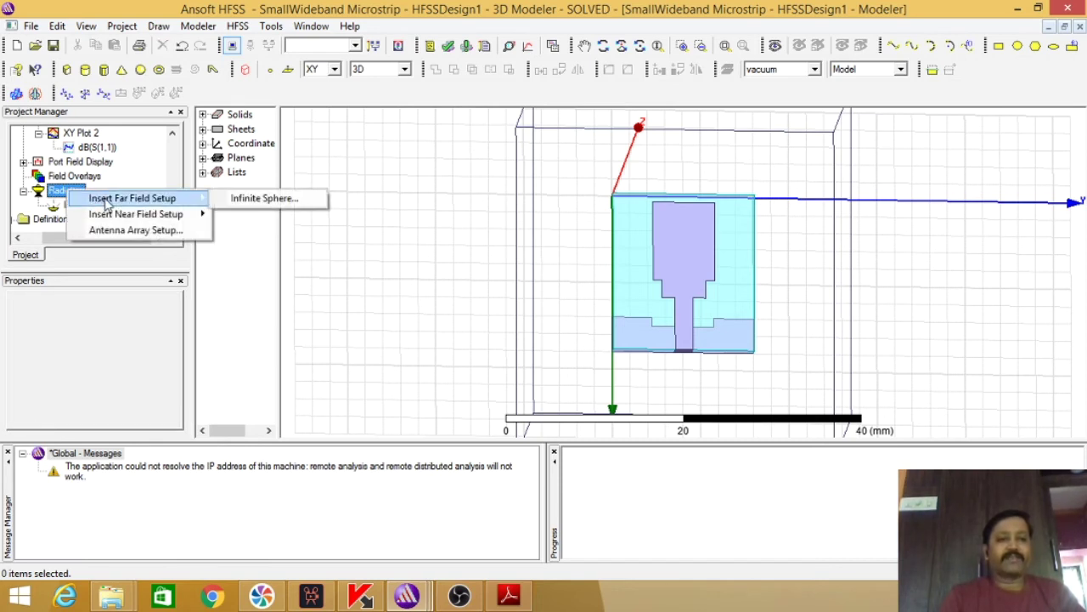
click(253, 202)
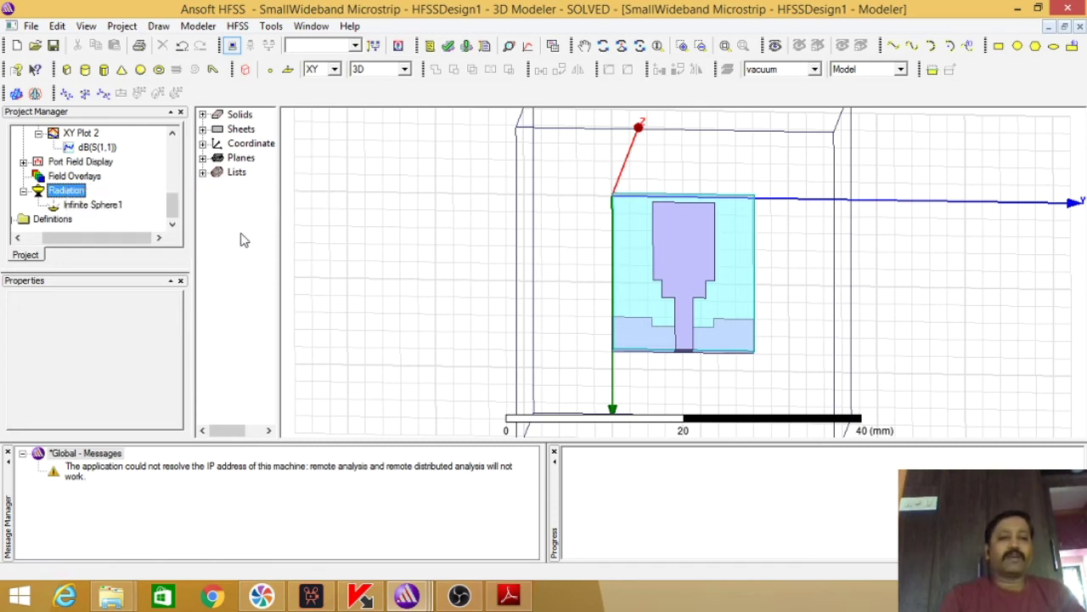
double_click(95, 206)
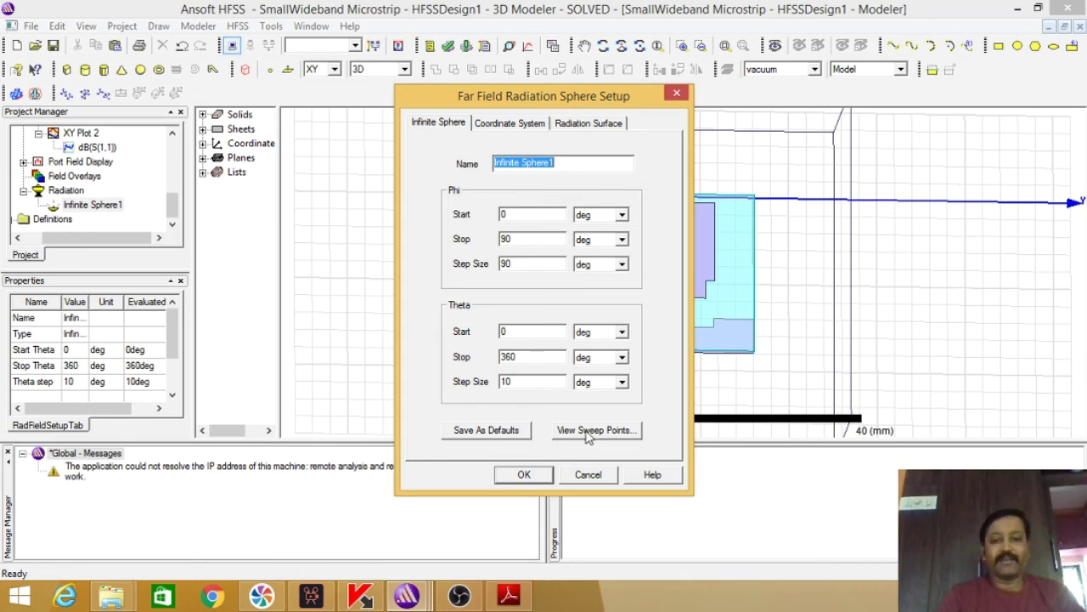
click(525, 474)
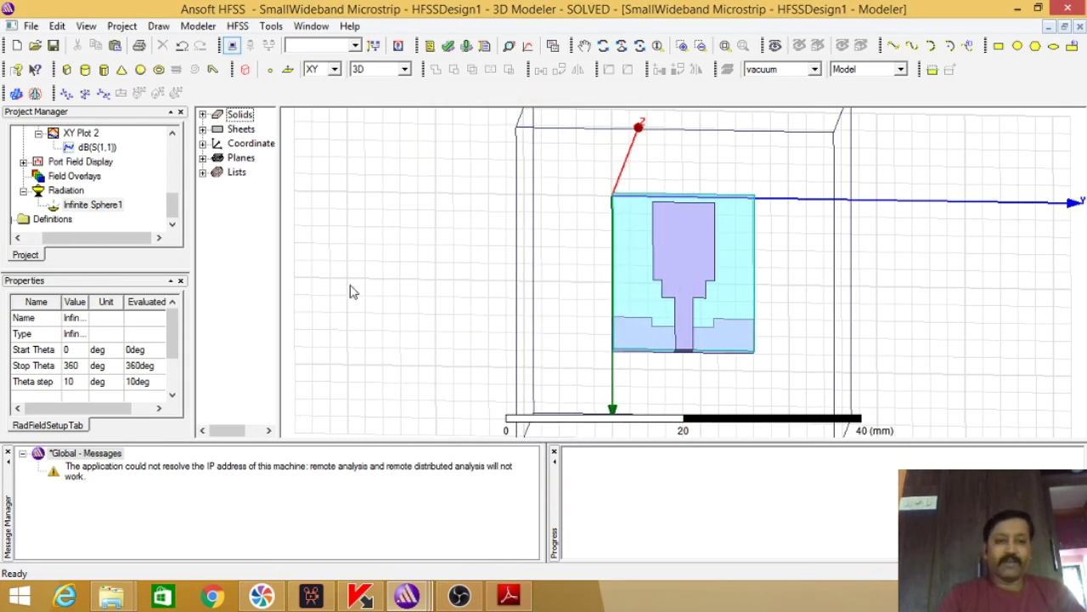
- Analyze all setups of HFSSDesign1
drag(174, 136, 174, 136)
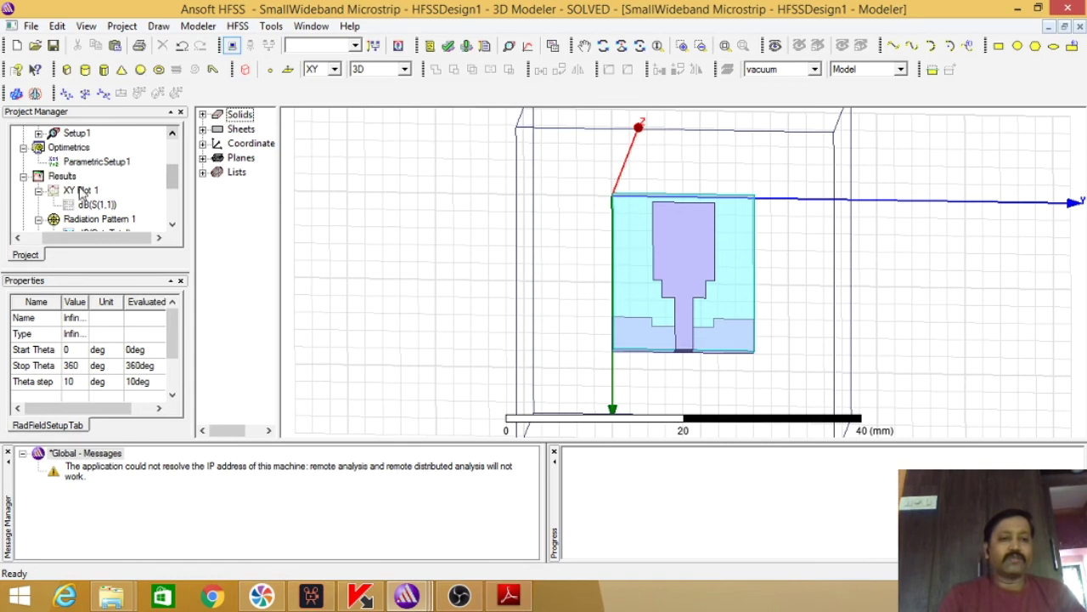
click(468, 47)
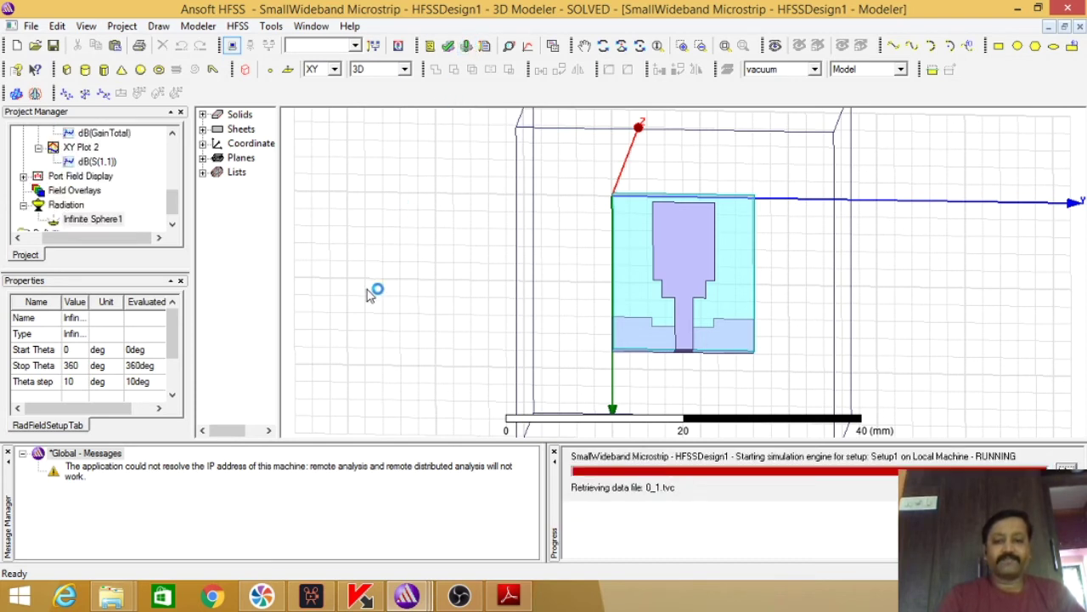
- Start a far-fields radiation pattern report using the Setup1 : Sweep solution and Infinite Sphere1 geometry
click(173, 133)
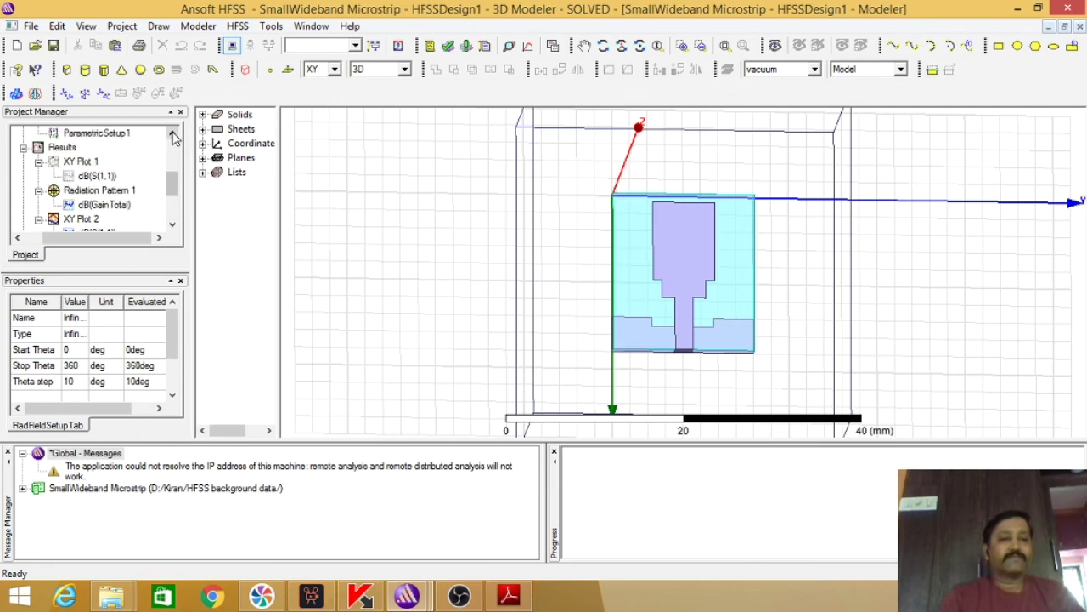
click(63, 150)
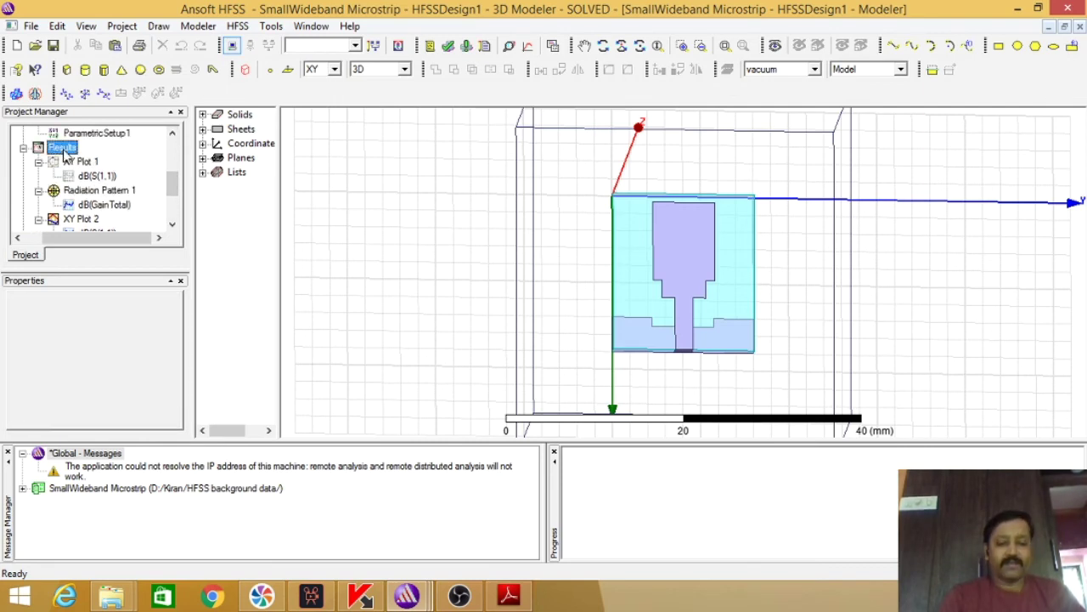
right_click(65, 153)
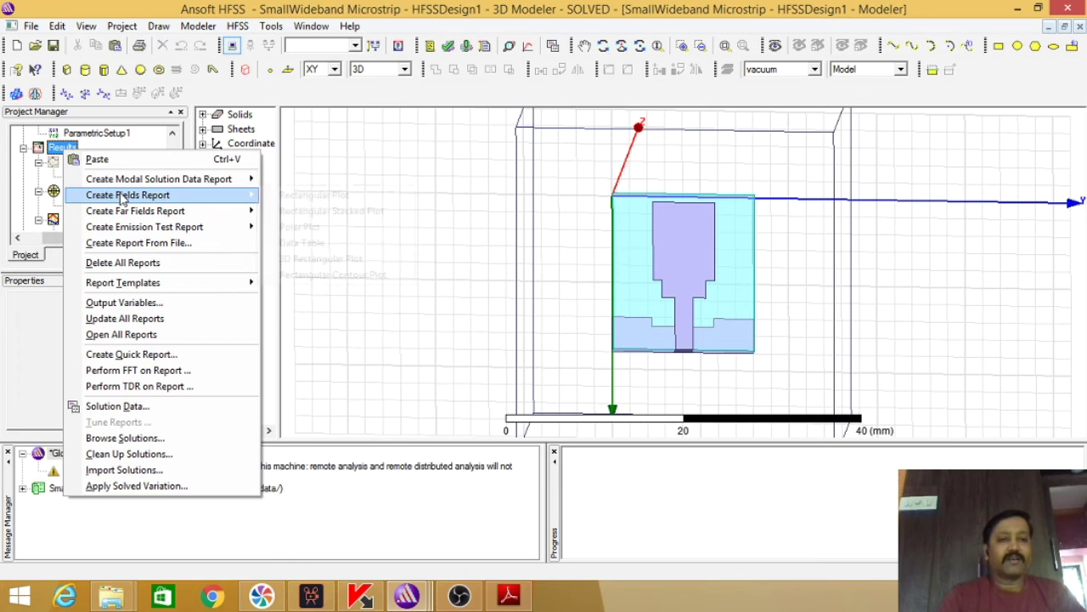
mouse_move(128, 212)
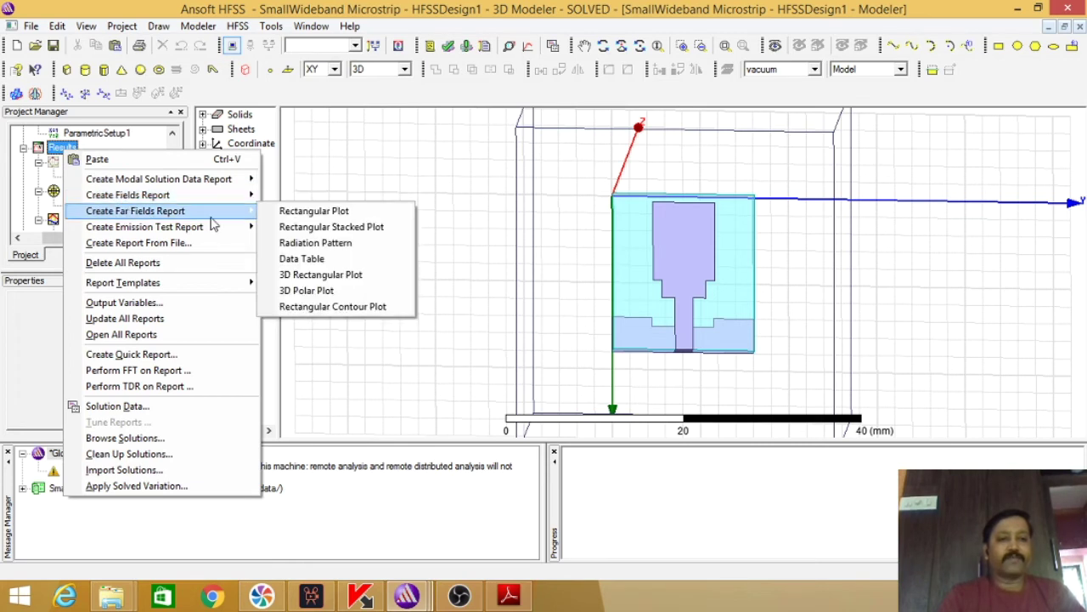
click(311, 244)
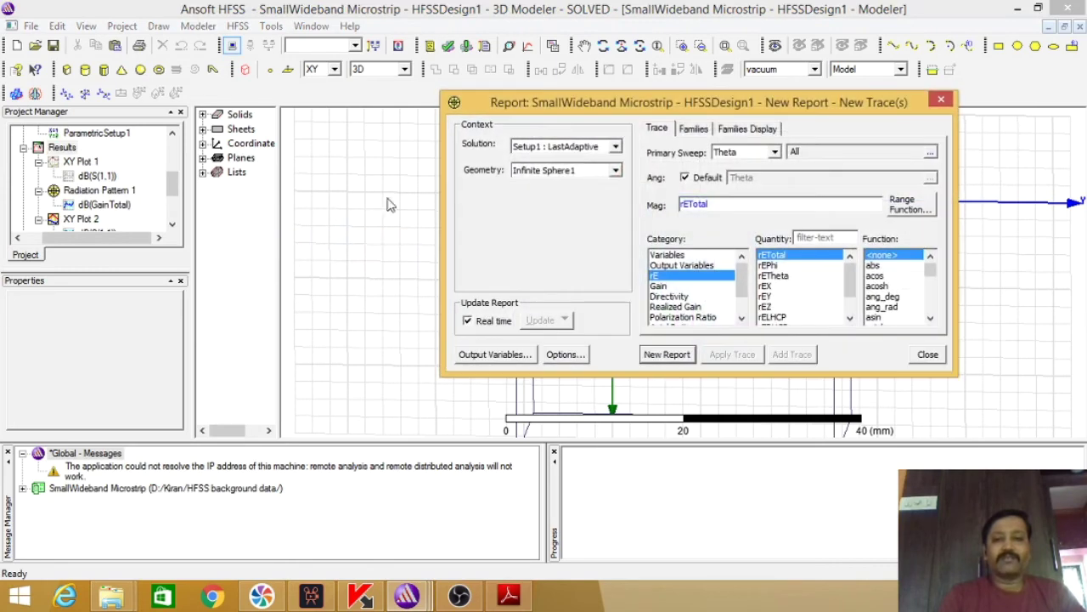
click(616, 148)
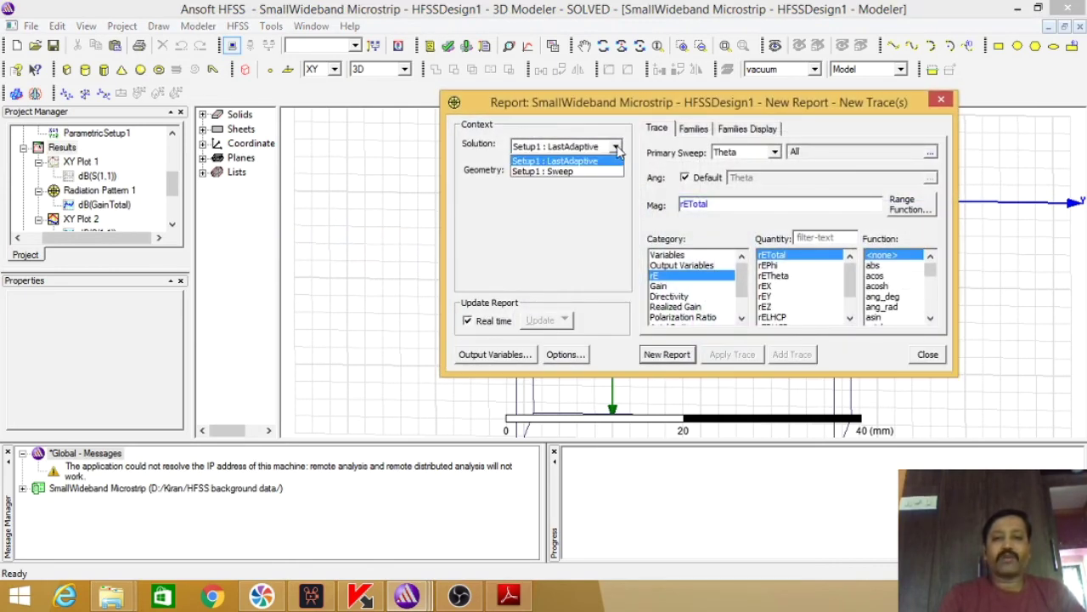
click(577, 173)
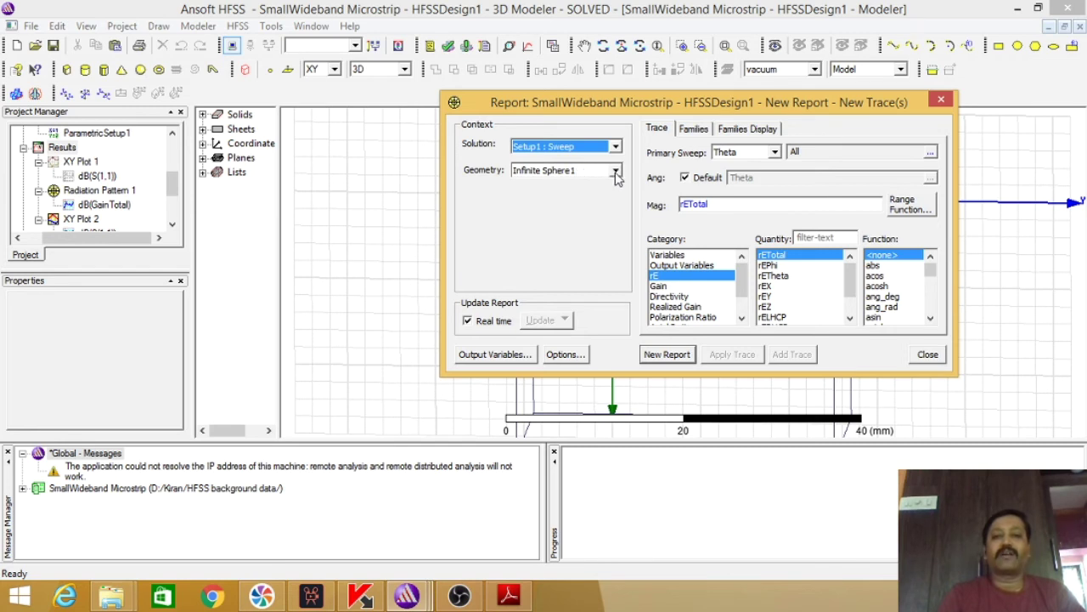
click(616, 173)
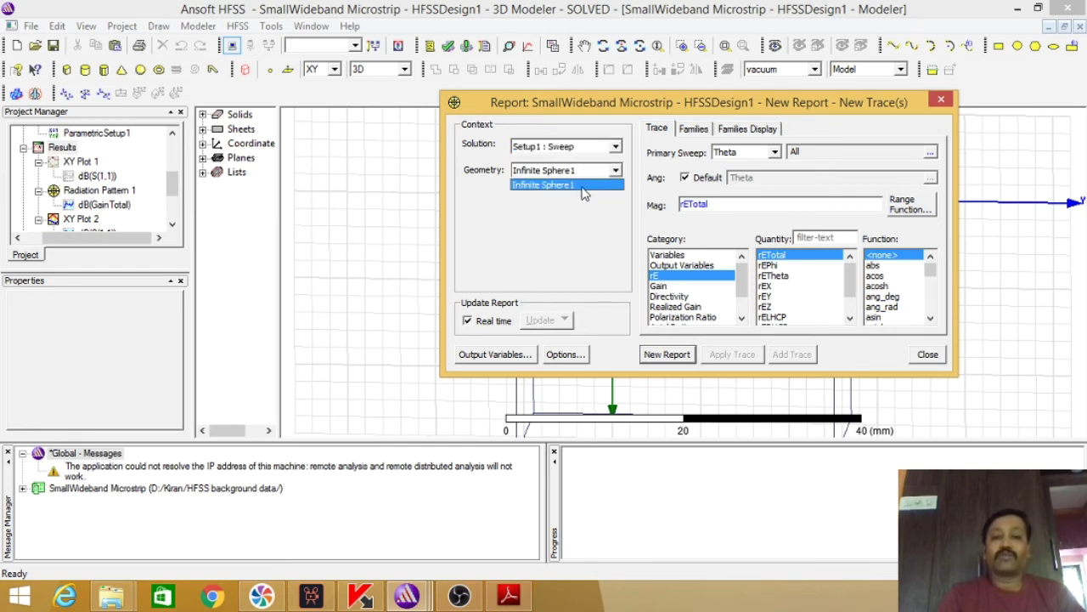
click(583, 186)
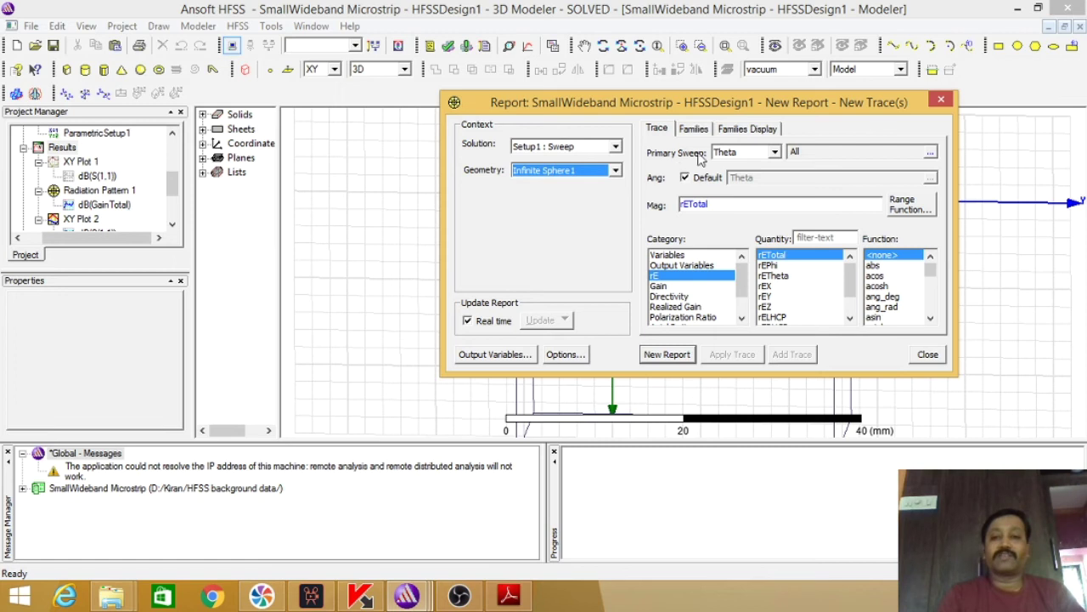
- Define the radiation pattern trace as GainTotal from the Gain category with the dB function
click(663, 287)
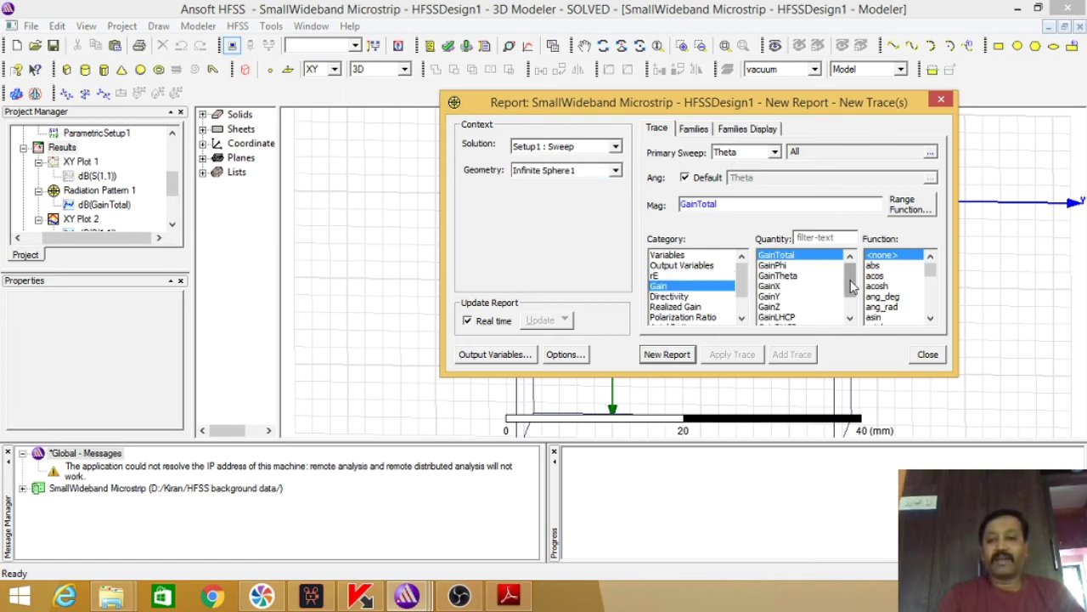
click(930, 317)
click(930, 318)
click(930, 318)
click(930, 318)
click(930, 317)
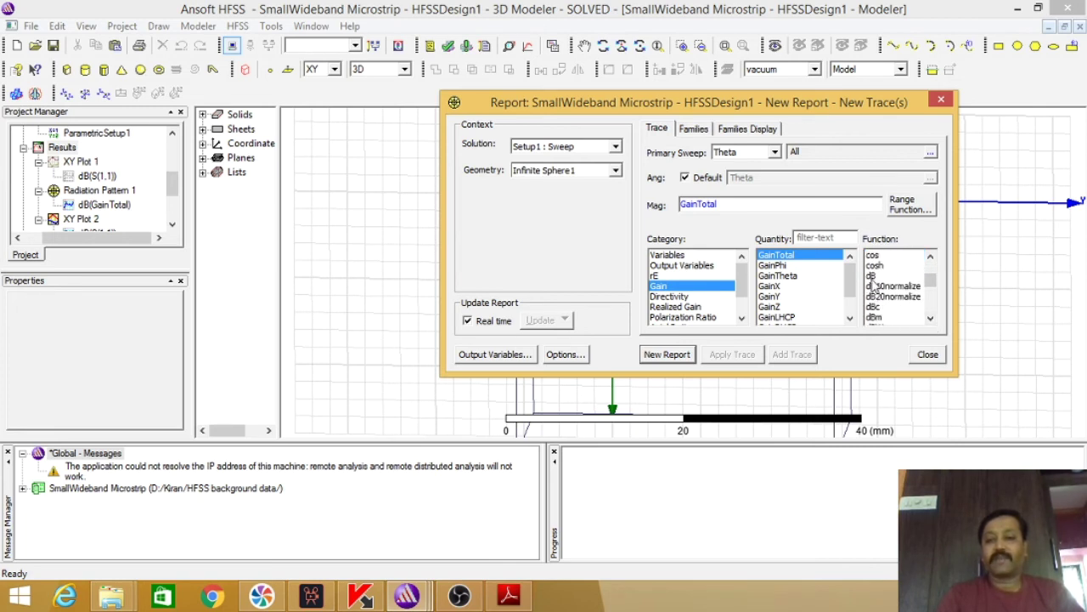
click(874, 277)
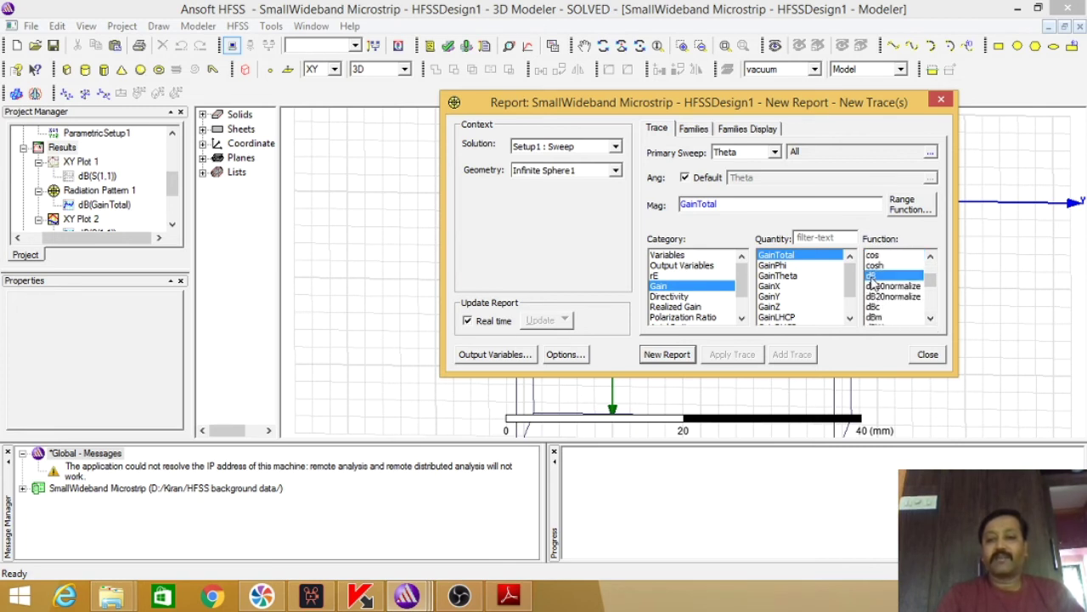
- Choose the explicit Phi values 0deg and 90deg for the report's families
click(694, 132)
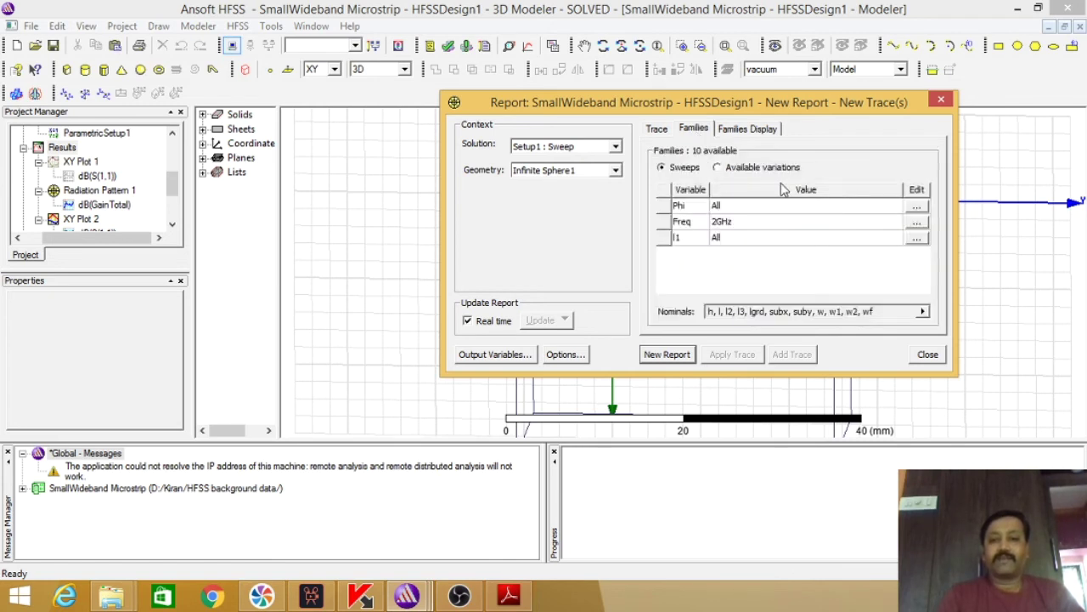
click(917, 208)
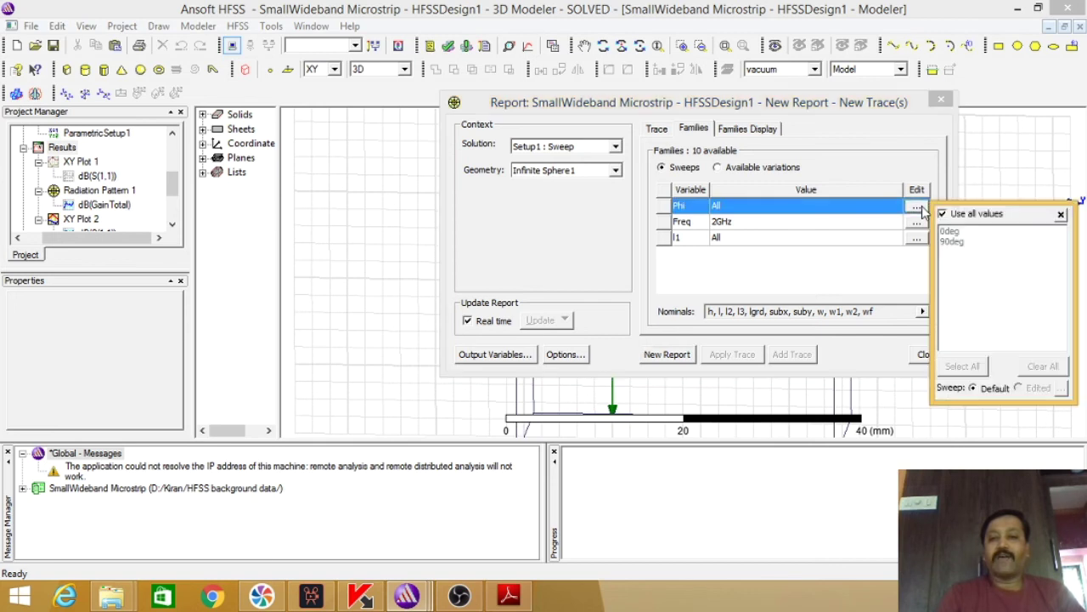
click(952, 241)
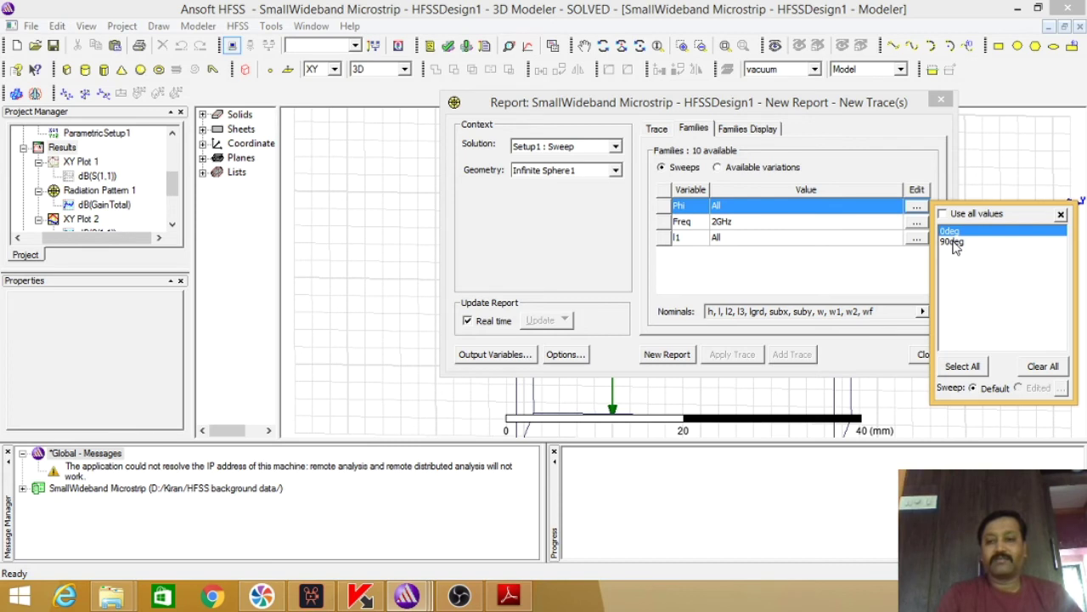
click(953, 242)
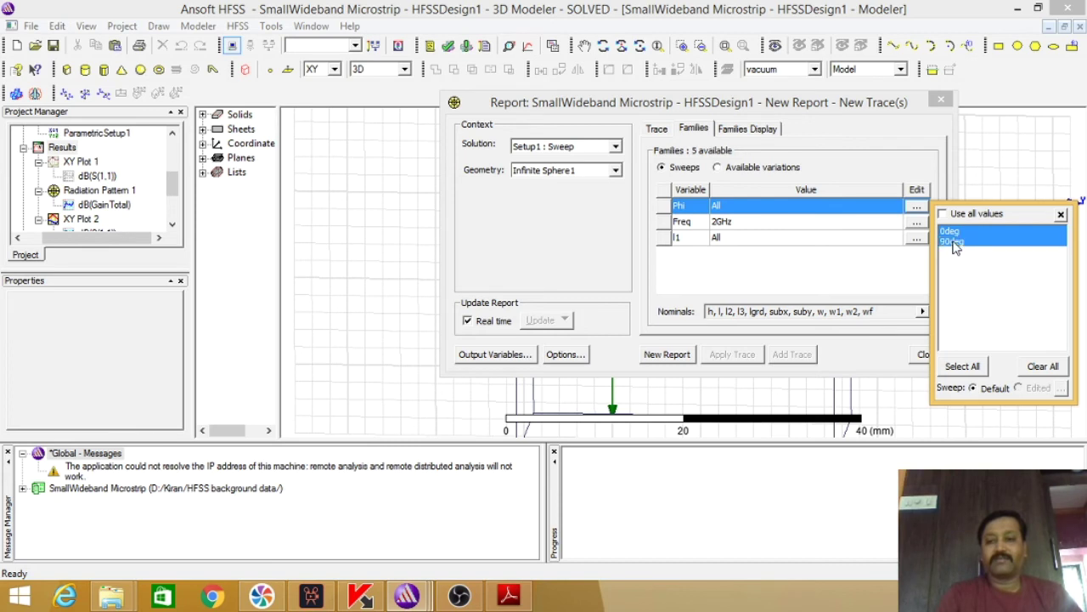
click(865, 270)
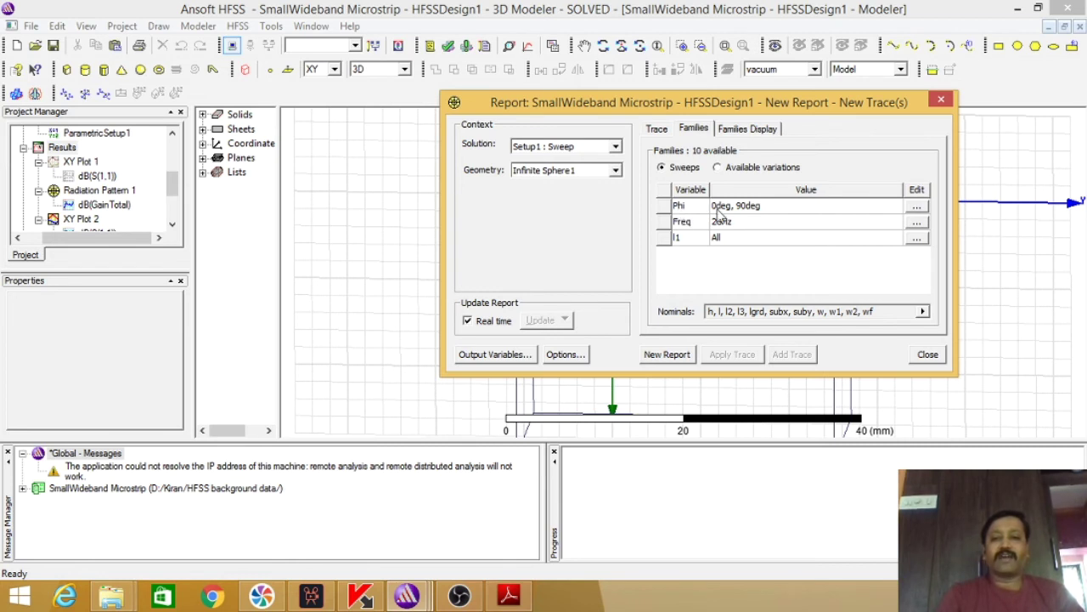
- Set the report's family frequency to 5.0150754GHz
click(917, 224)
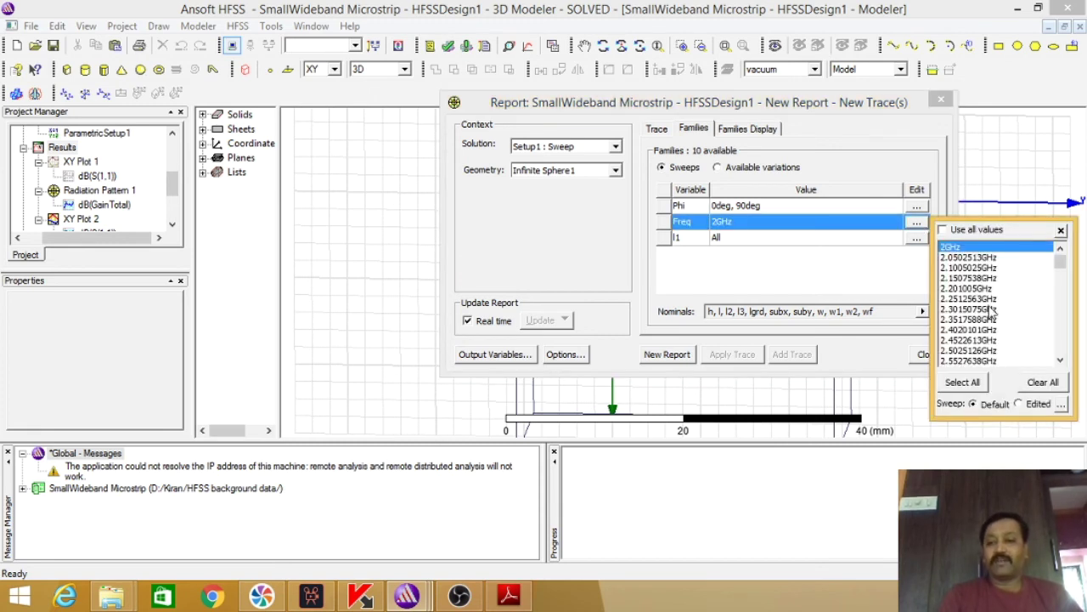
drag(1064, 265, 1061, 289)
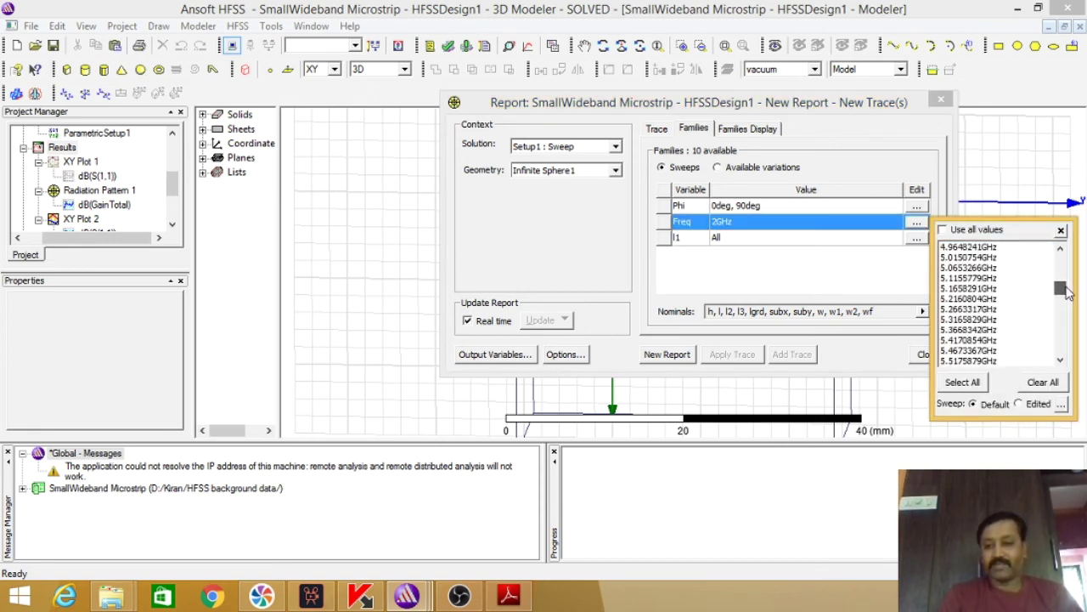
click(973, 257)
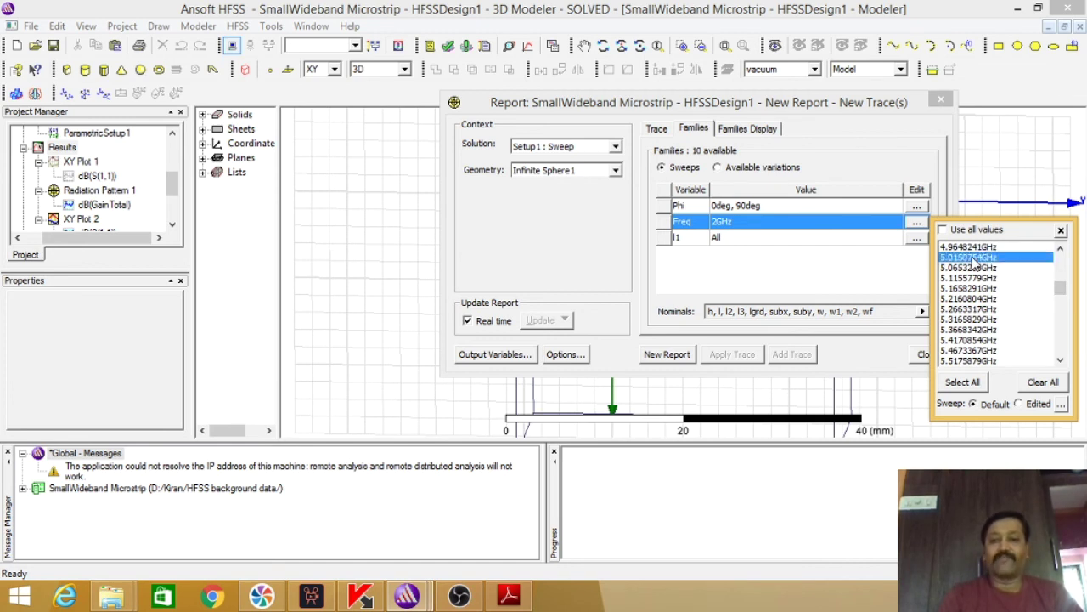
click(875, 282)
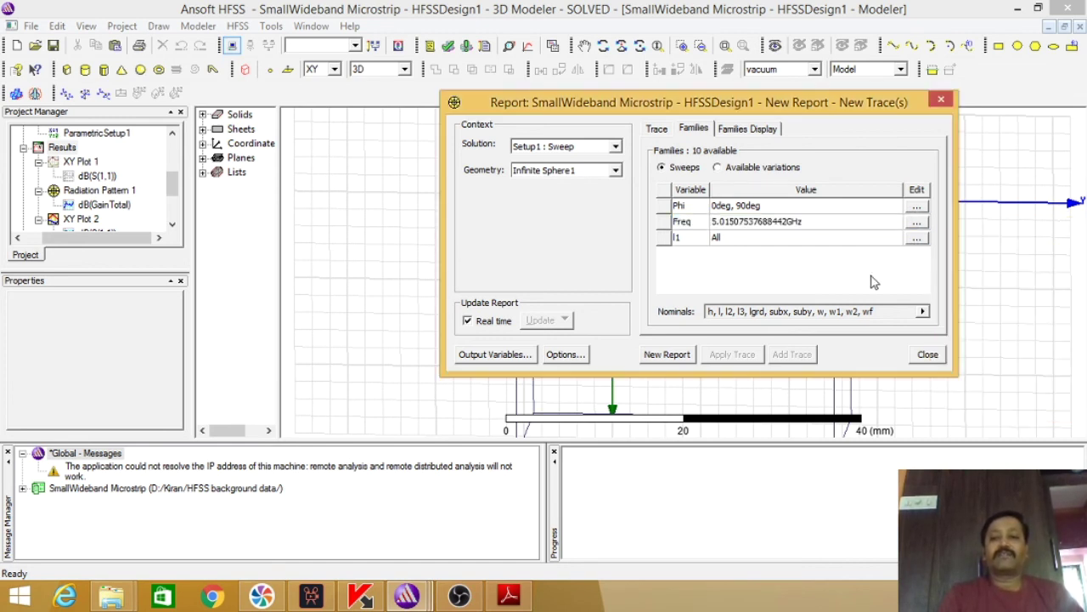
- Restrict the report's l1 family to 2mm and generate the GainTotal radiation pattern report
click(916, 242)
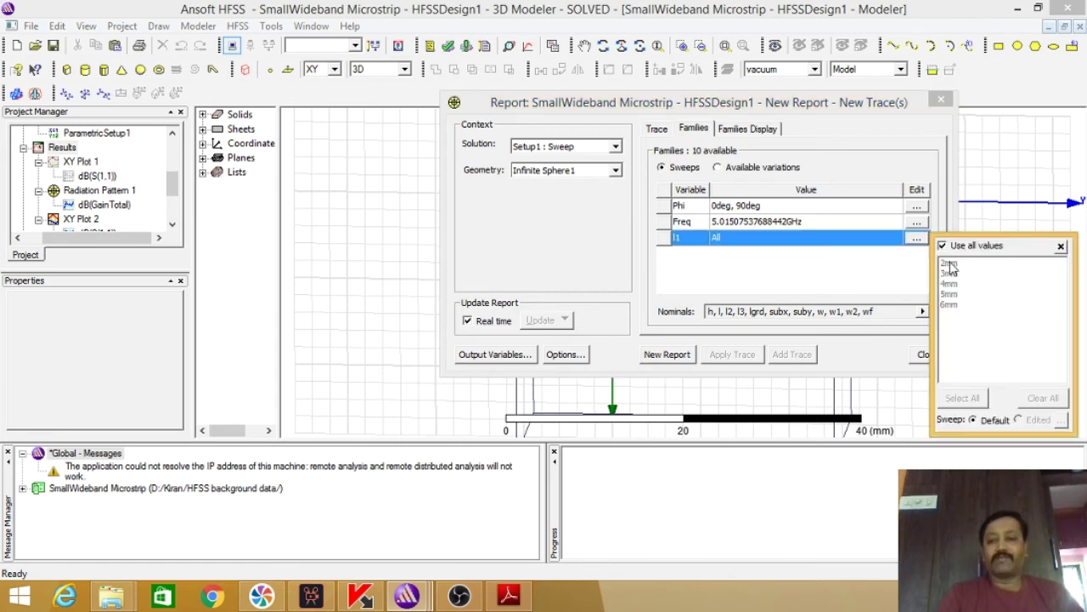
click(952, 265)
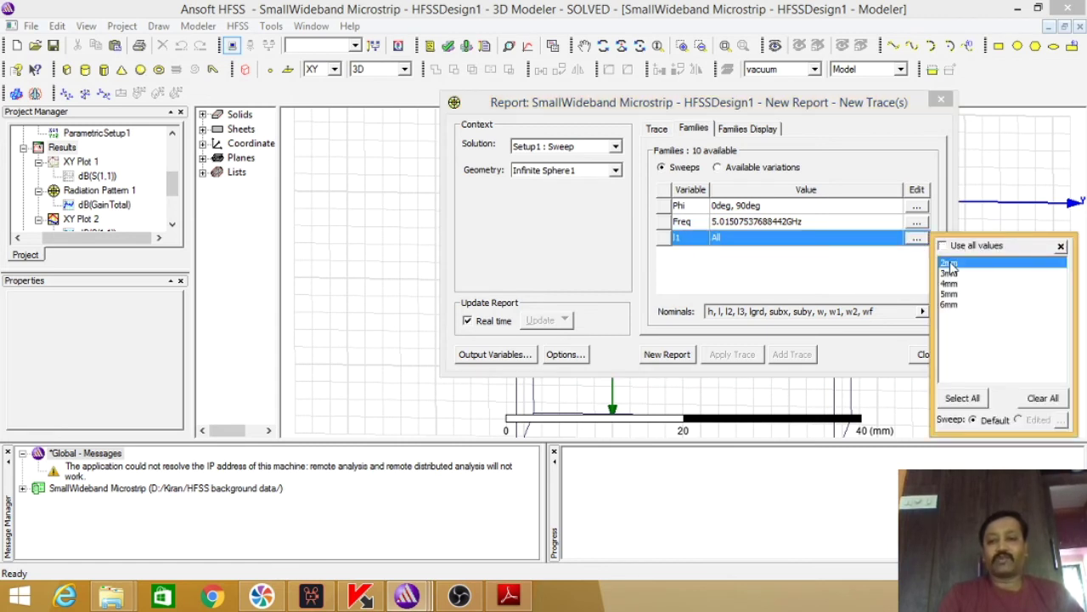
click(896, 272)
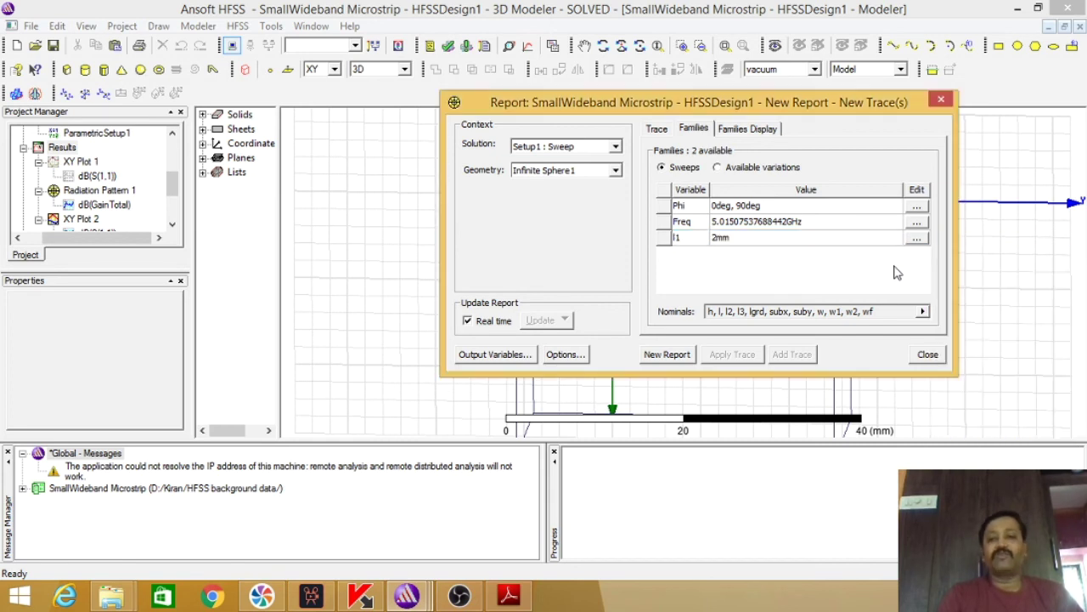
click(657, 130)
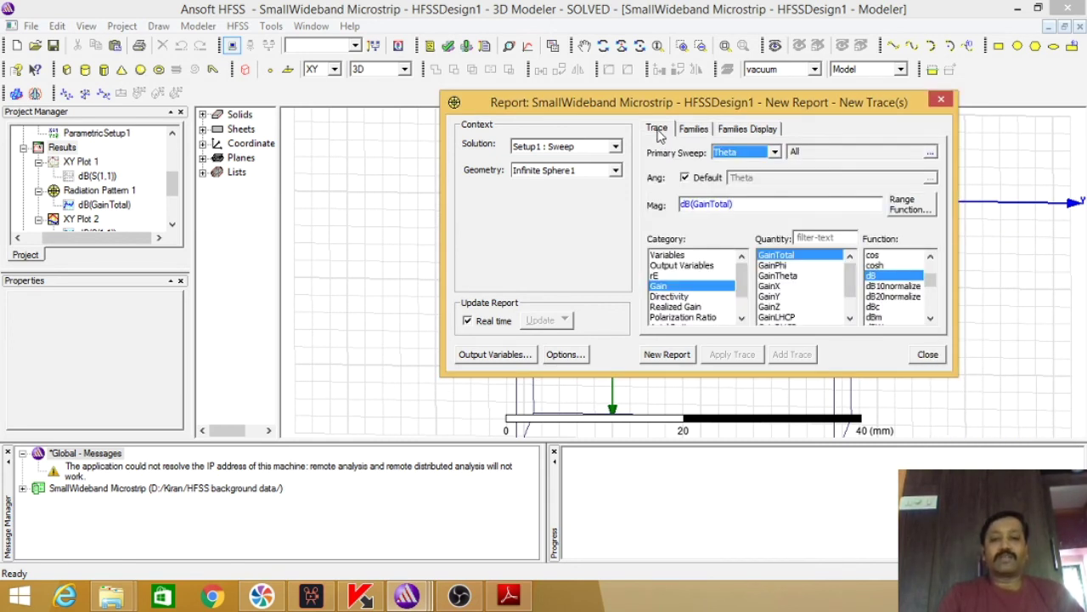
click(667, 355)
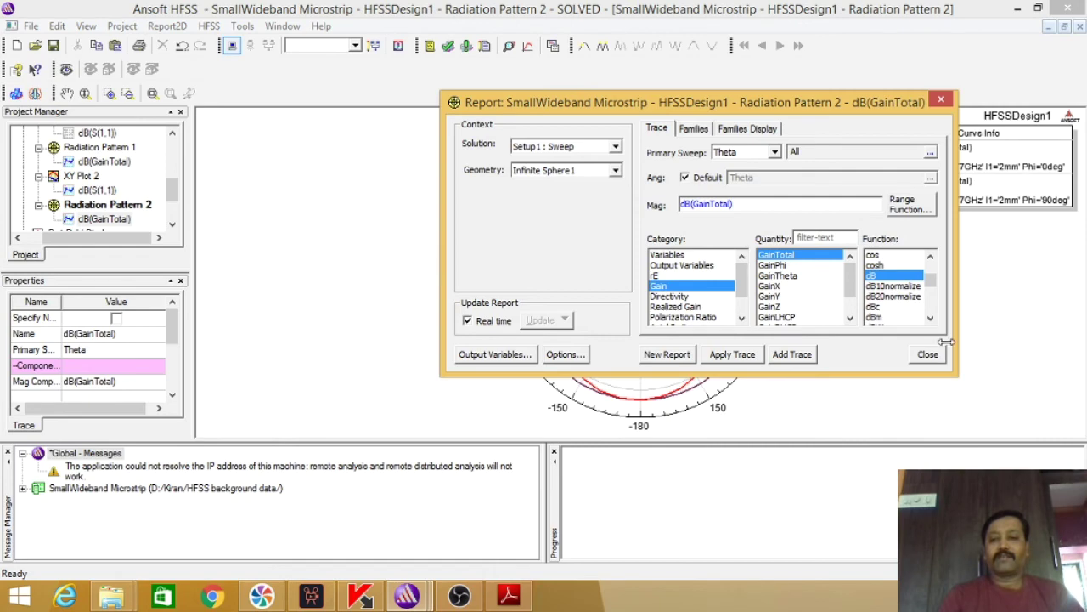
click(928, 355)
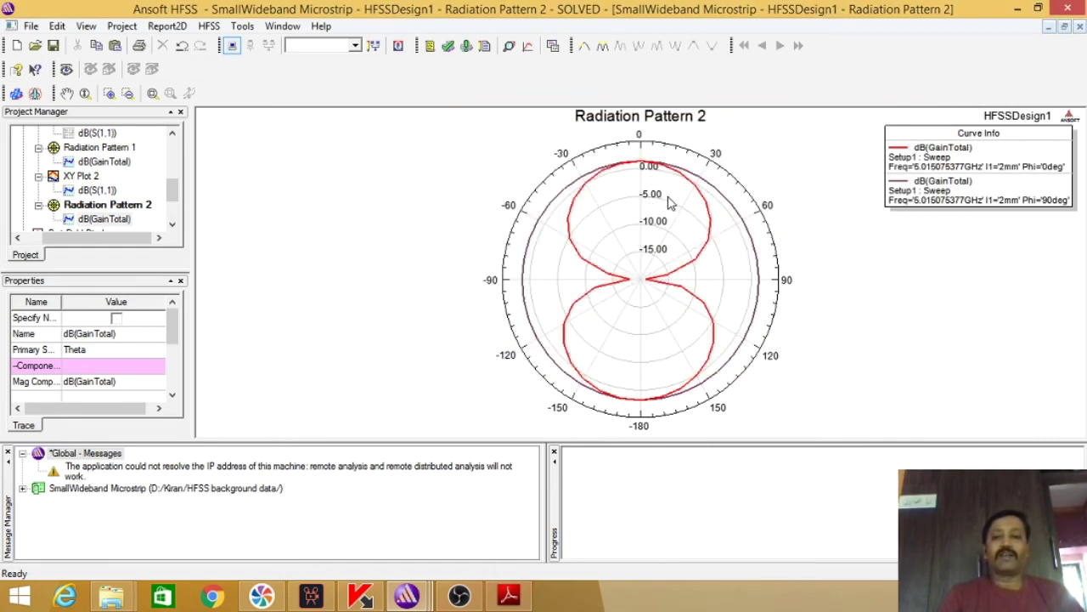
- Set the line width of the Phi 90deg gain trace to 3 in the radiation pattern plot
click(935, 158)
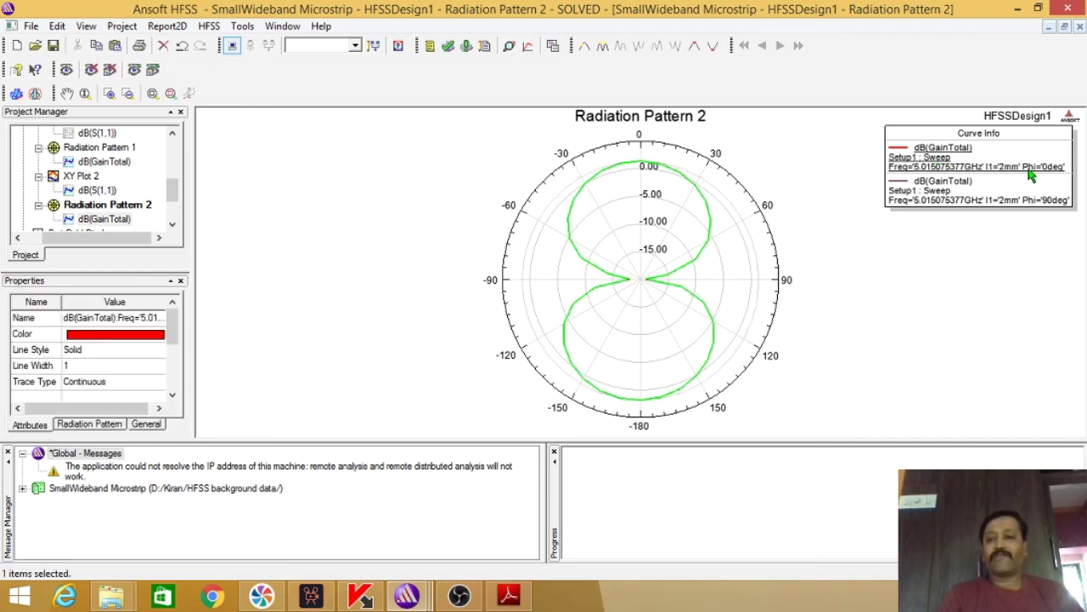
click(960, 197)
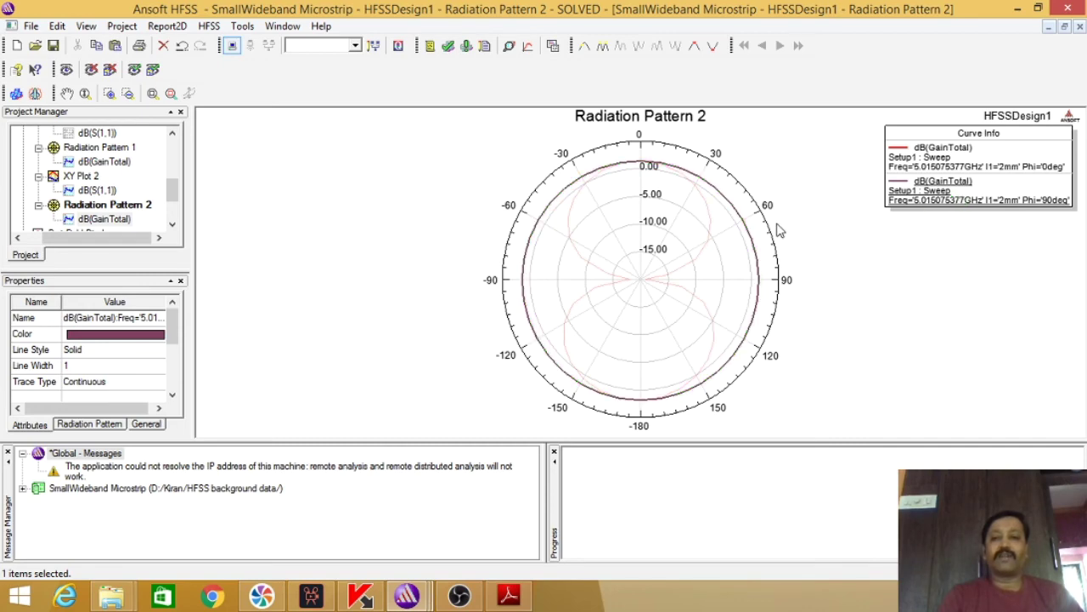
double_click(710, 214)
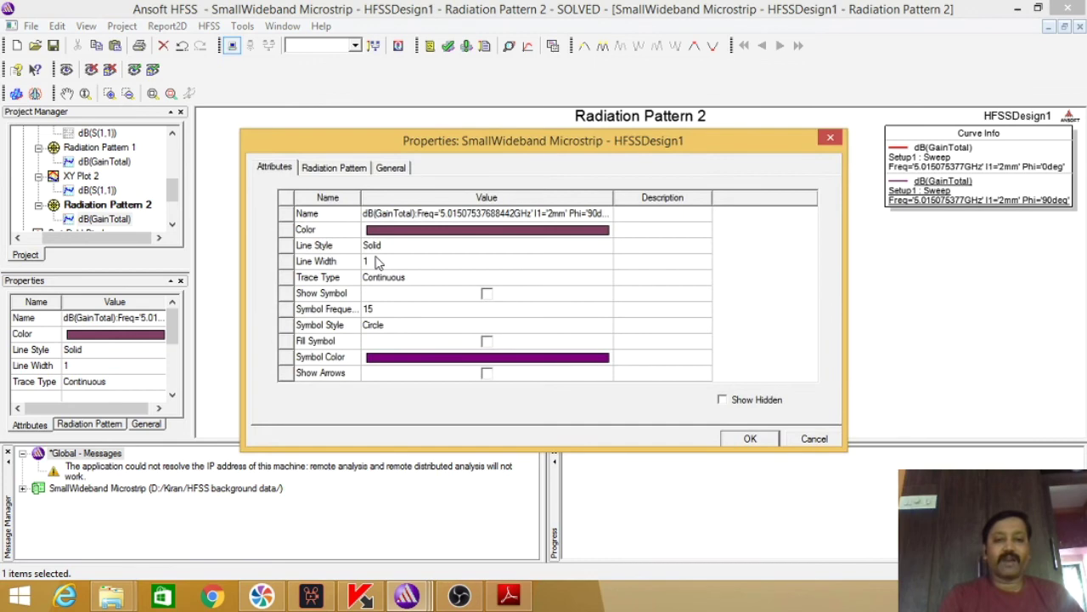
click(378, 263)
text(3)
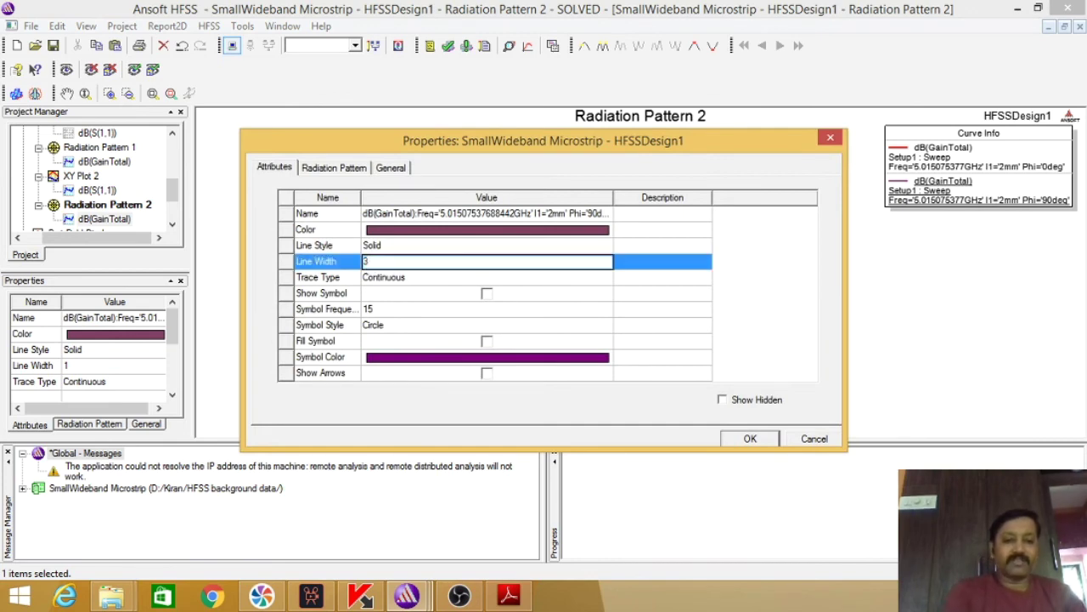
key(Tab)
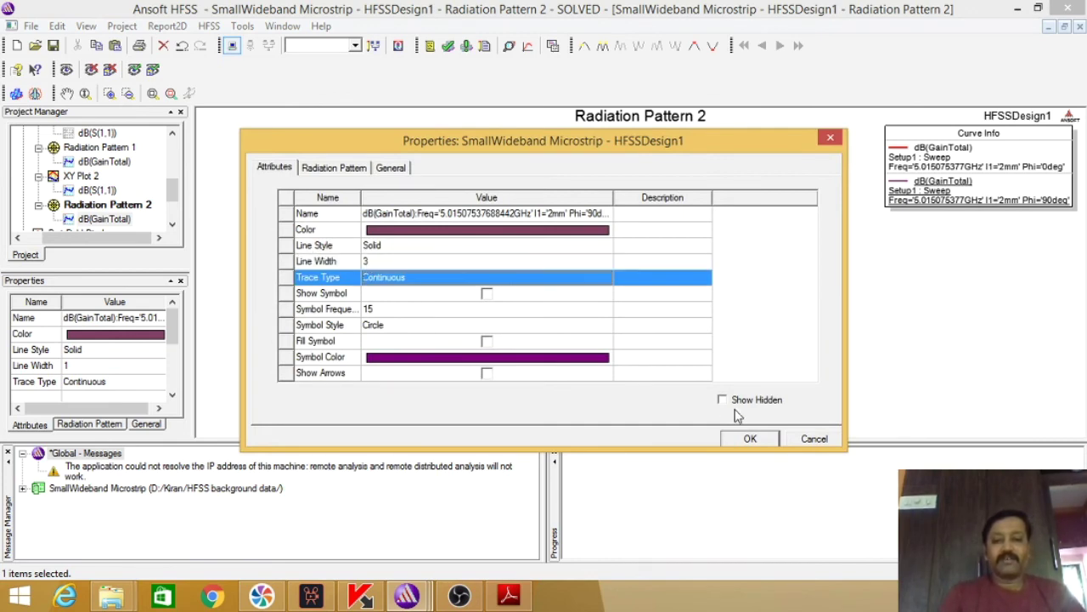
click(751, 438)
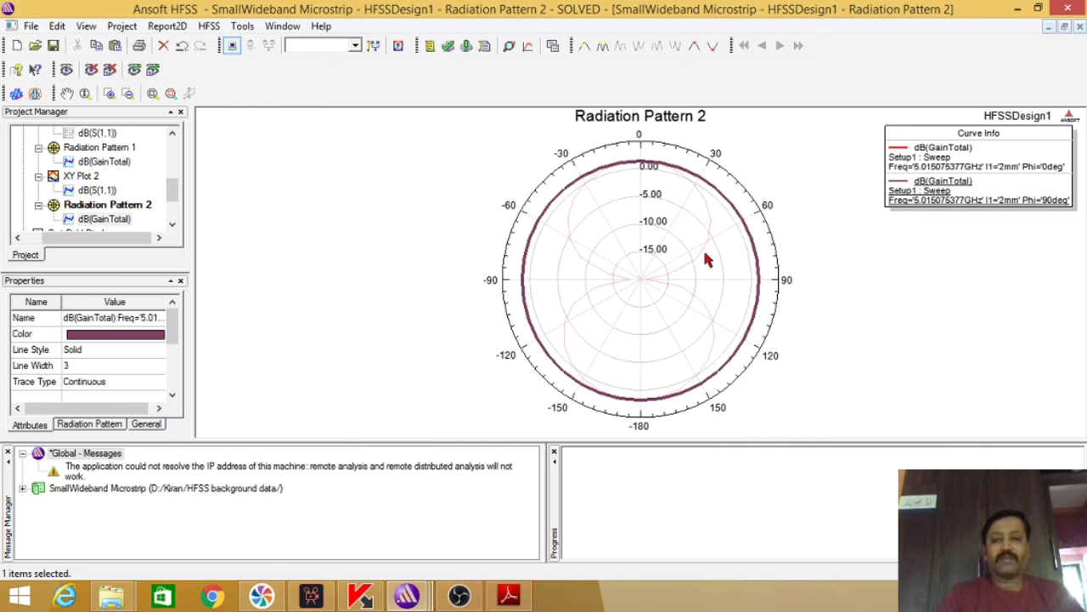
- Set the line width of the Phi 0deg gain trace to 3 and clear the selection
click(704, 255)
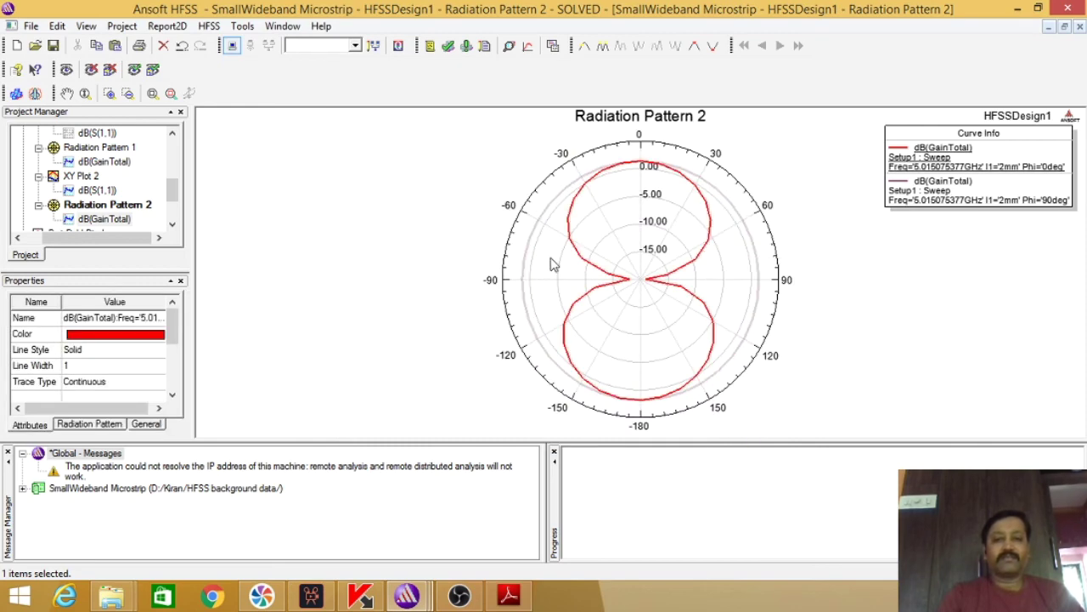
double_click(595, 270)
click(378, 264)
text(3)
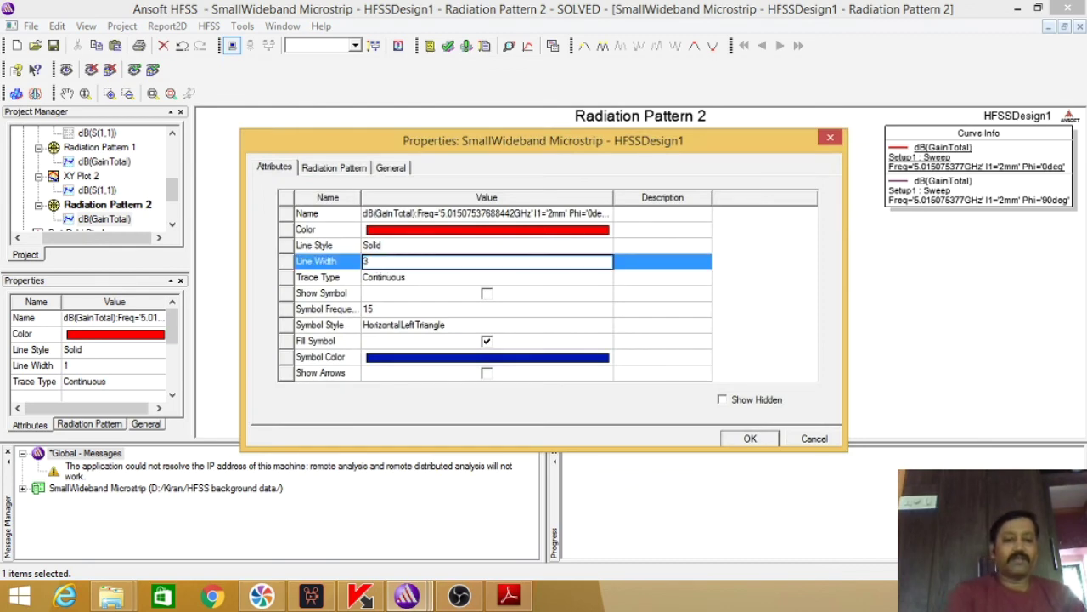
click(747, 438)
click(907, 338)
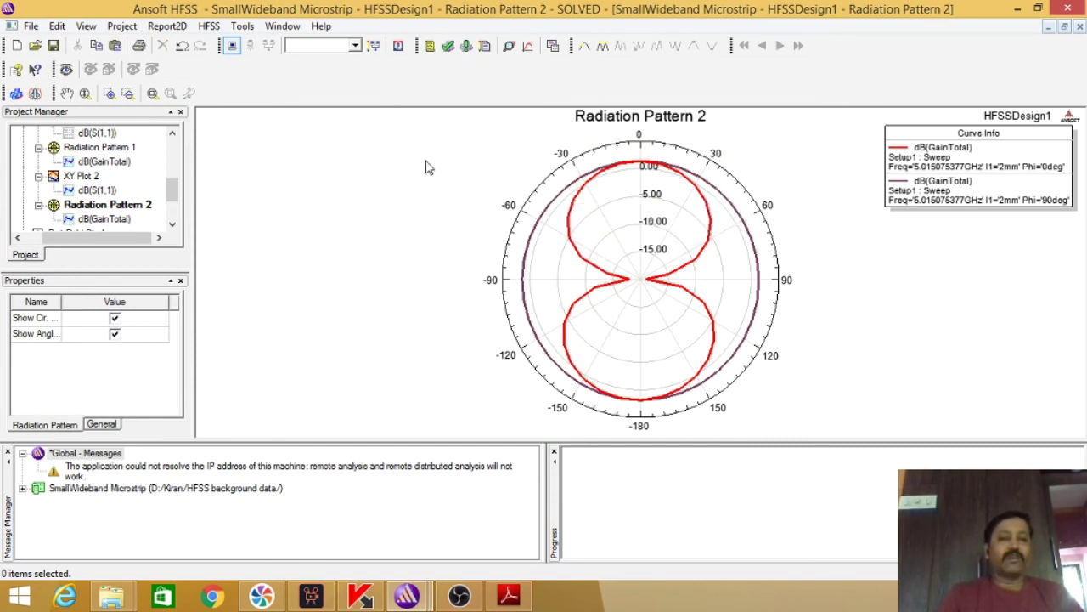
- Start a far-fields rectangular plot report from Results using the Setup1 : Sweep solution
click(173, 134)
click(173, 133)
click(173, 134)
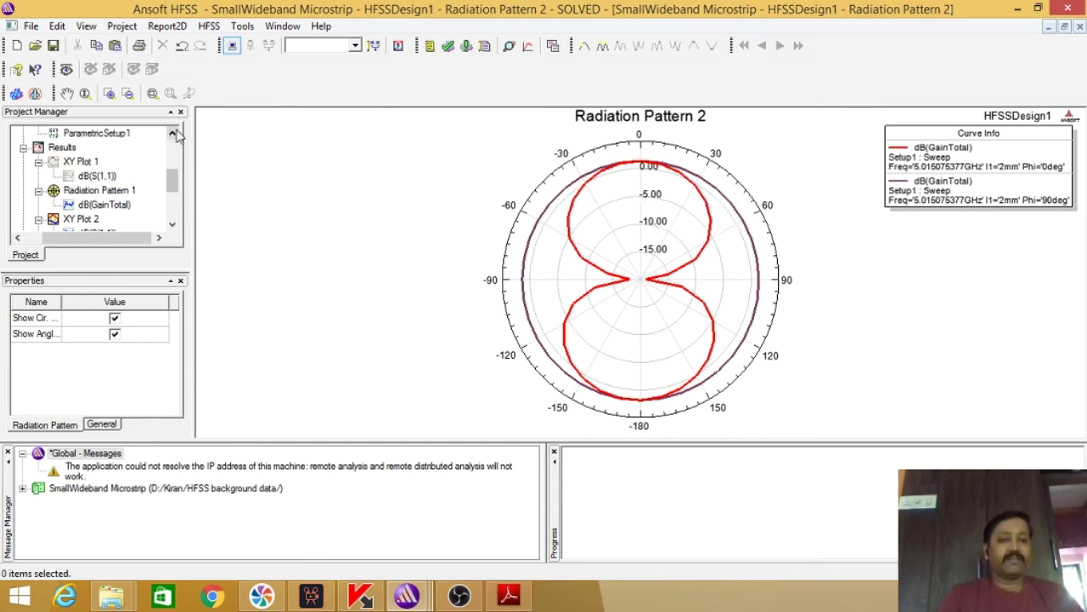
click(173, 134)
click(64, 162)
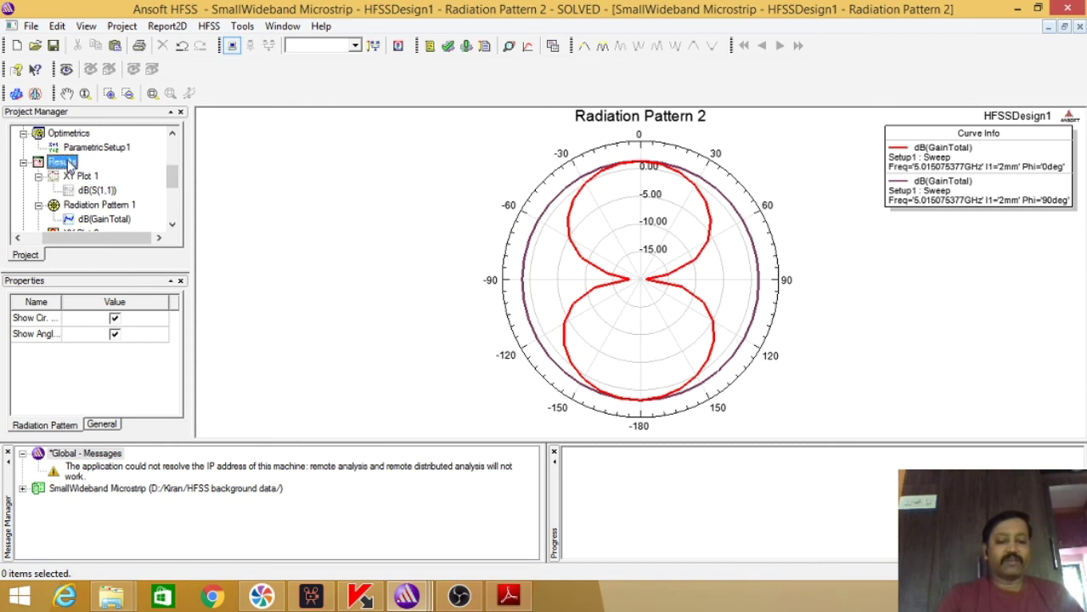
right_click(68, 164)
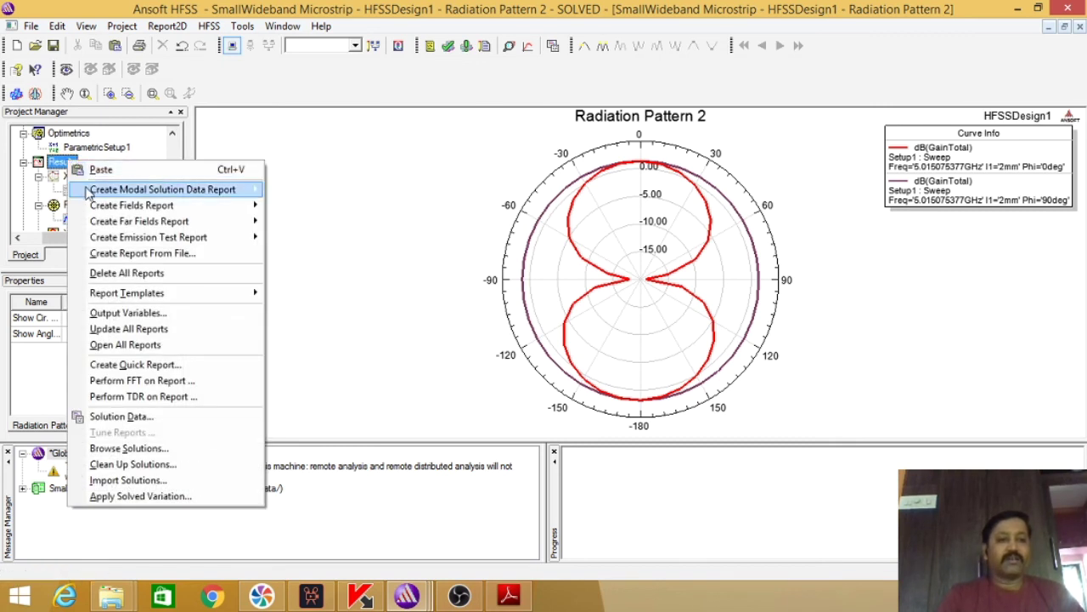
mouse_move(111, 205)
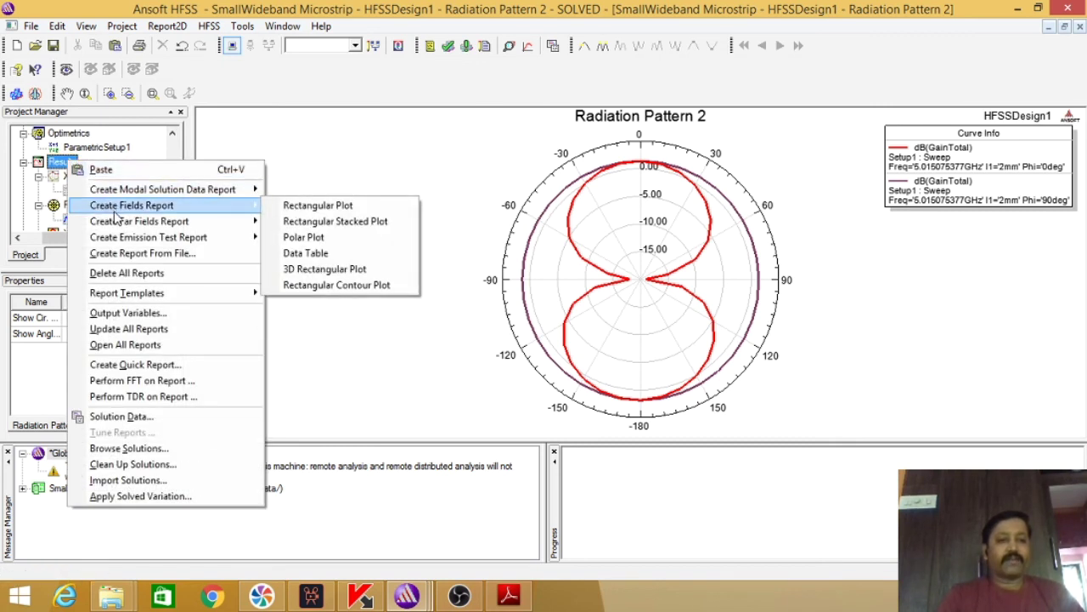
mouse_move(118, 224)
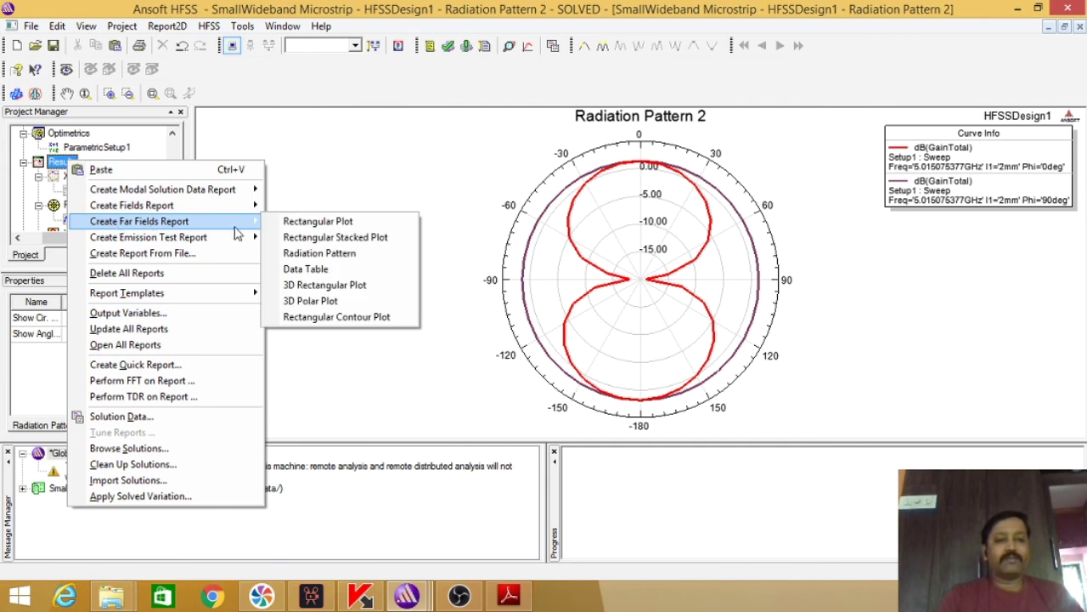
click(316, 222)
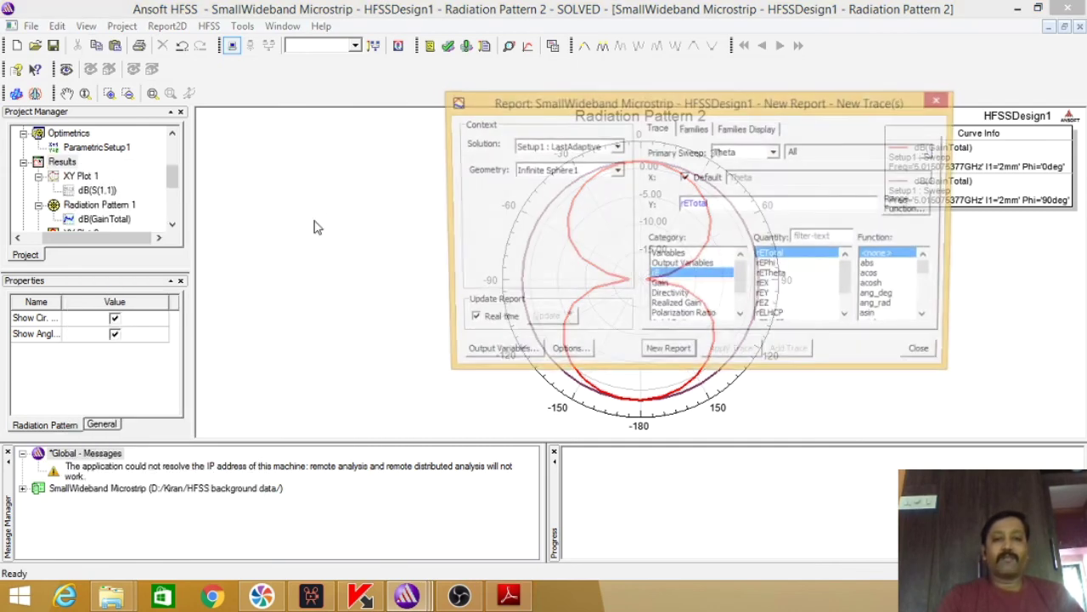
click(616, 147)
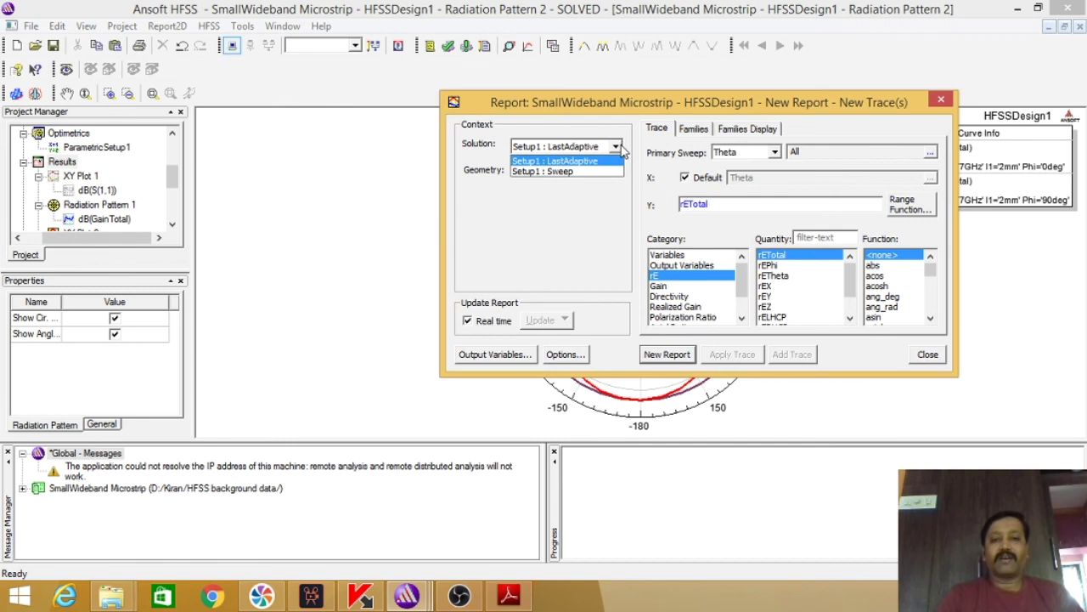
click(579, 171)
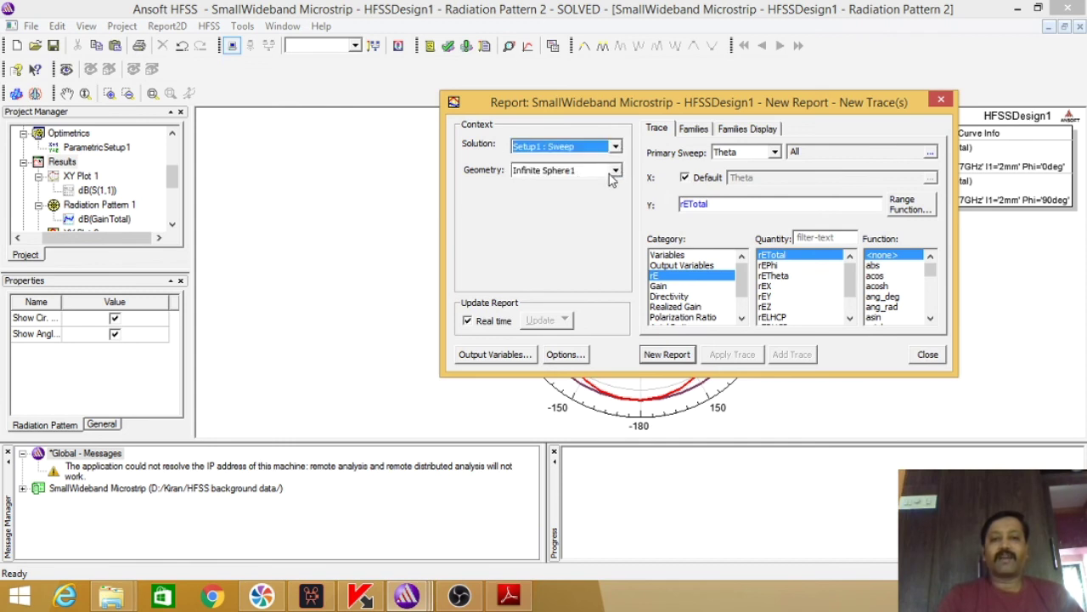
- Set the rectangular plot's primary sweep to Freq
click(658, 130)
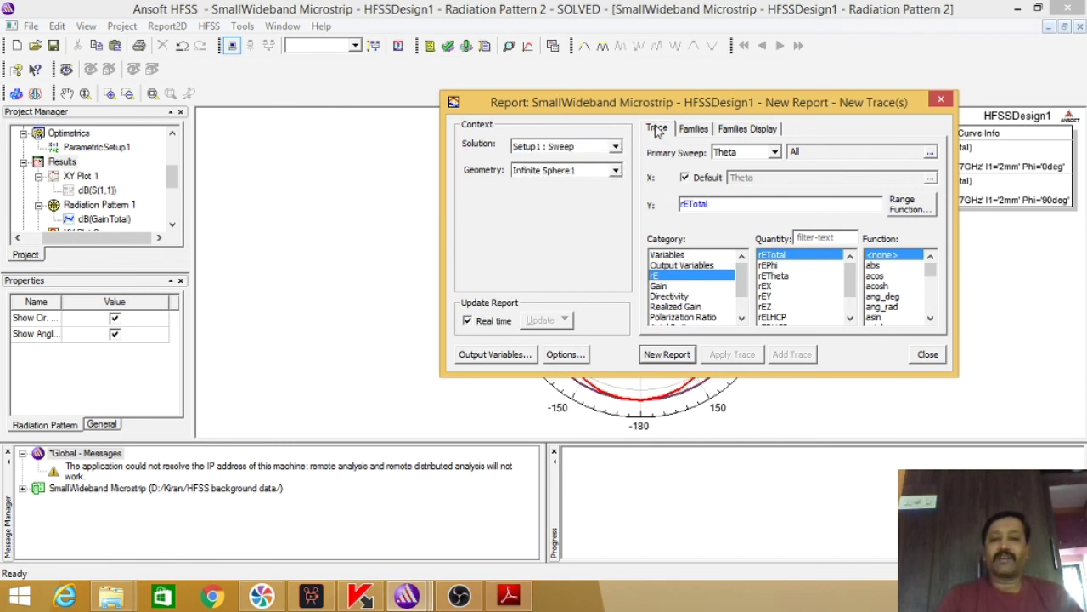
click(775, 152)
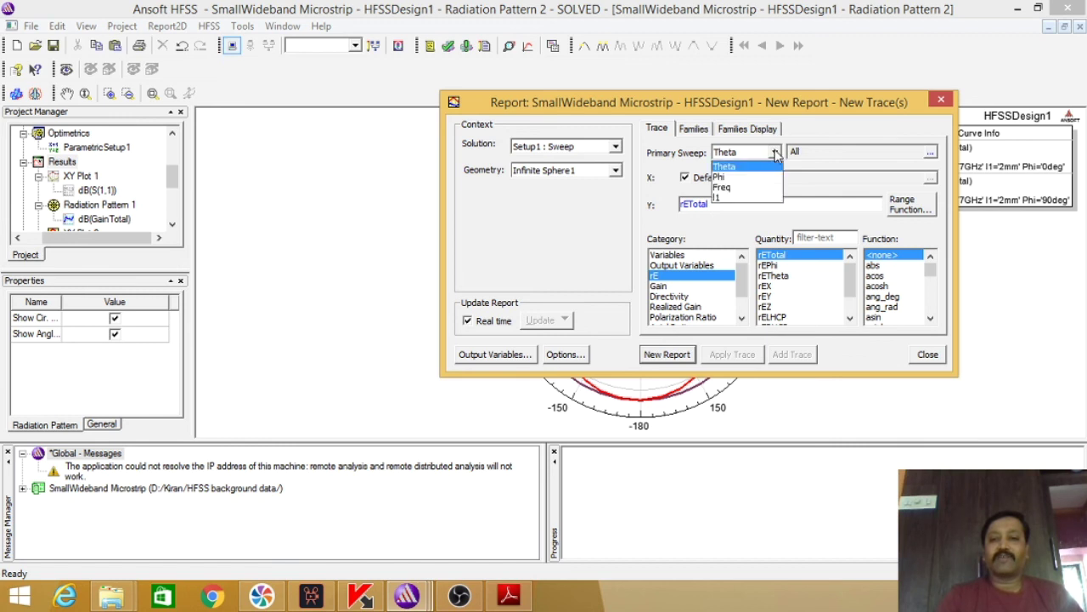
click(734, 187)
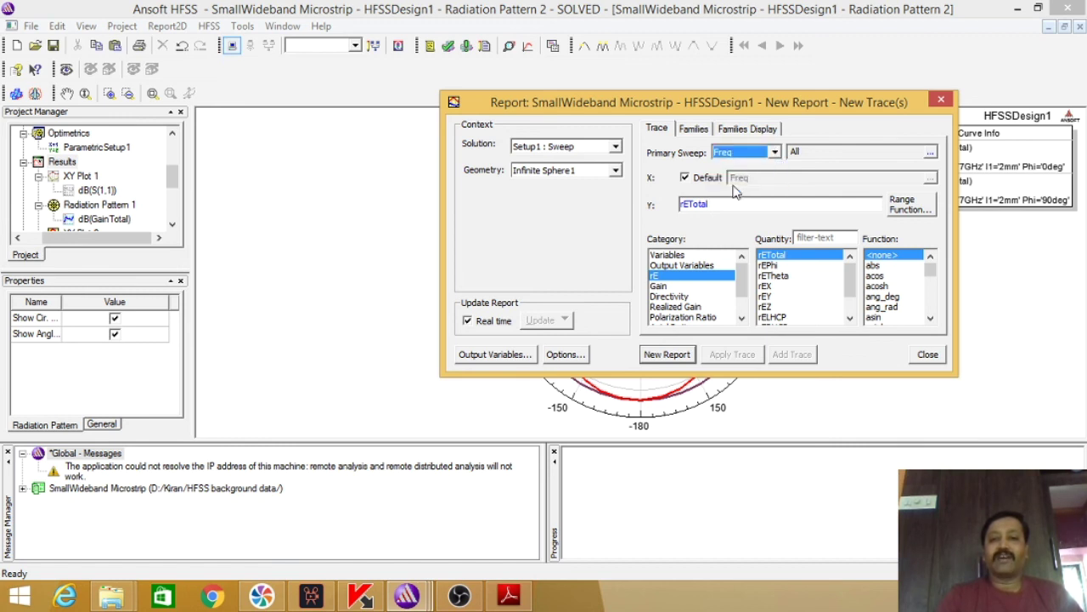
- Restrict the plot's families to Theta 0deg, Phi 0deg and l1 2mm
click(697, 133)
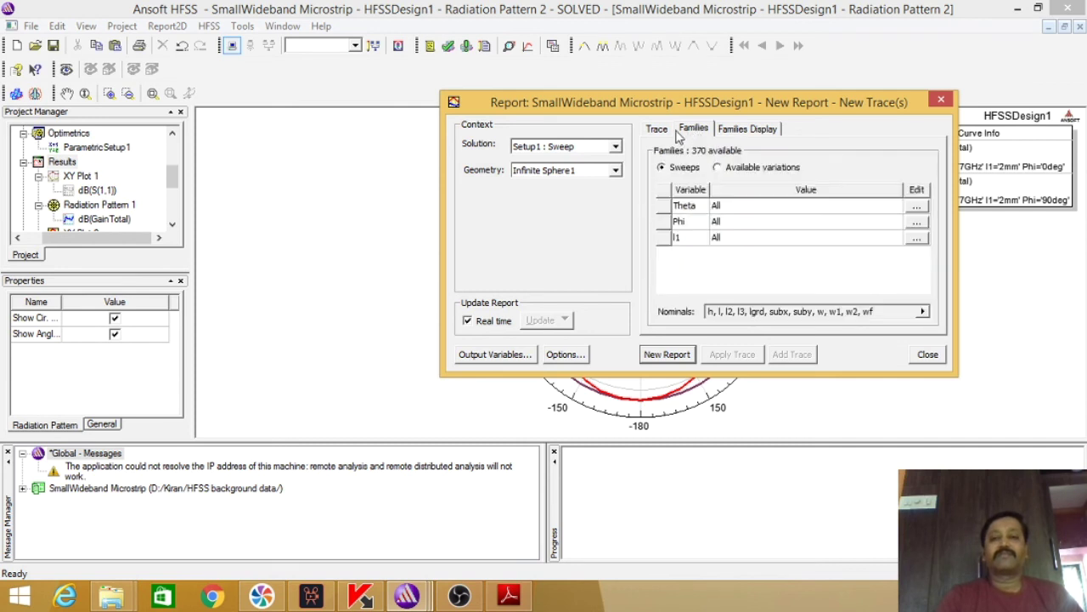
click(918, 208)
click(960, 227)
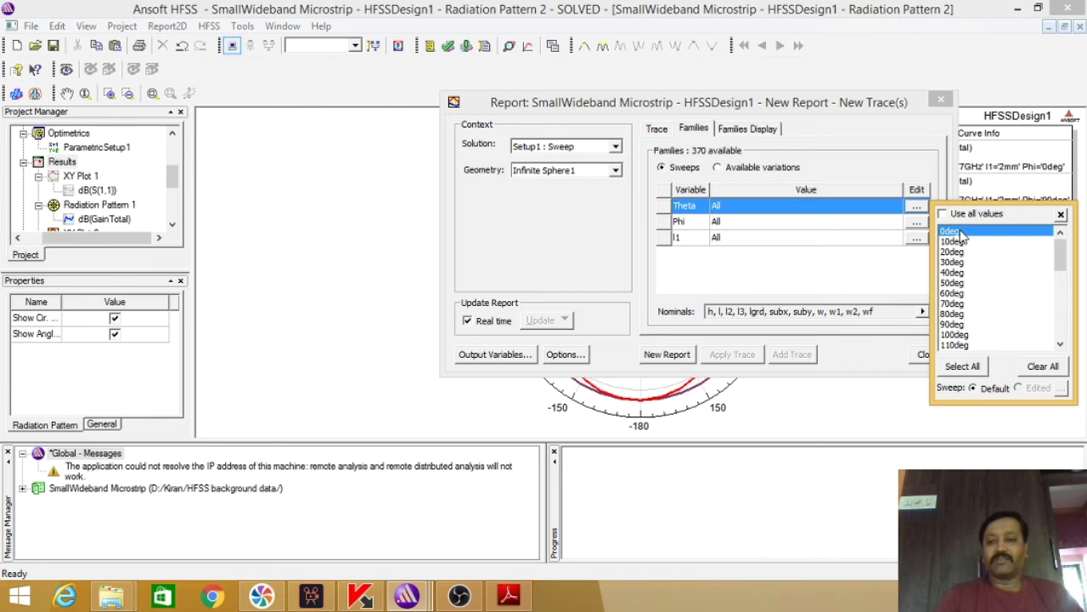
click(887, 270)
click(918, 222)
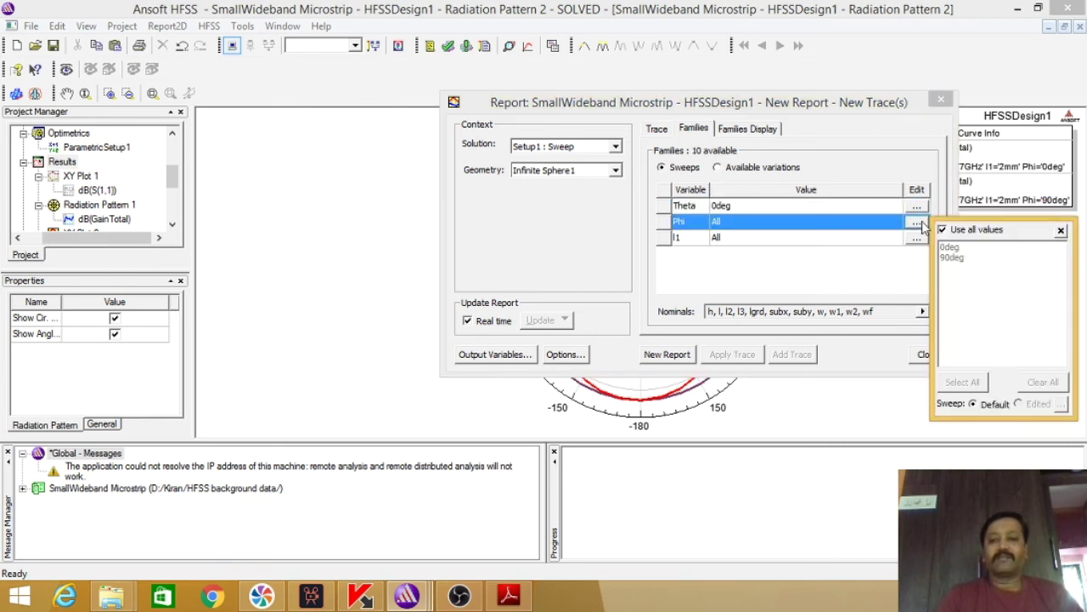
click(963, 247)
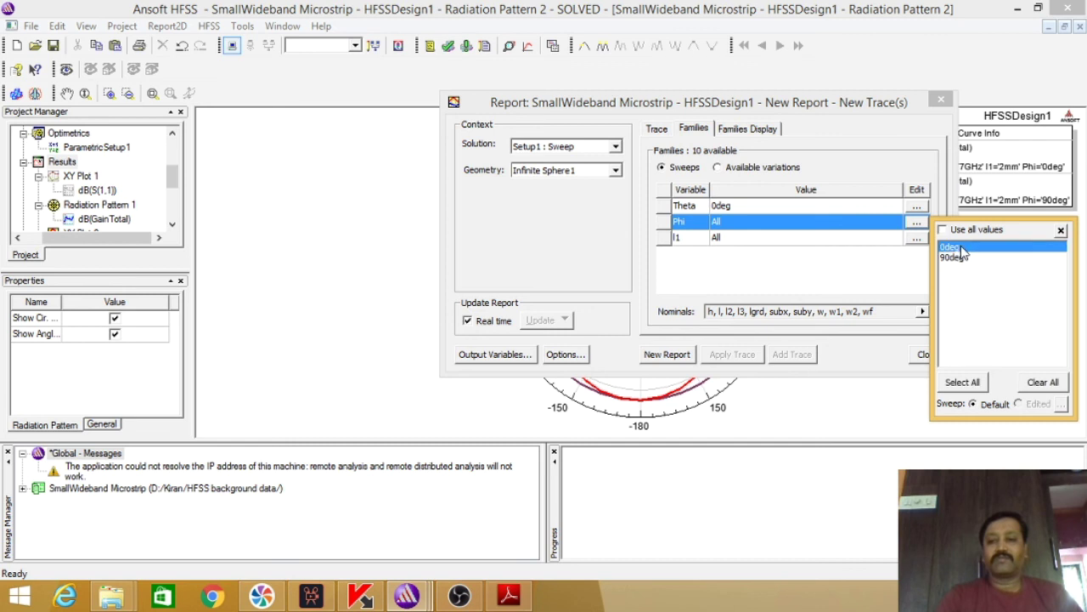
click(911, 268)
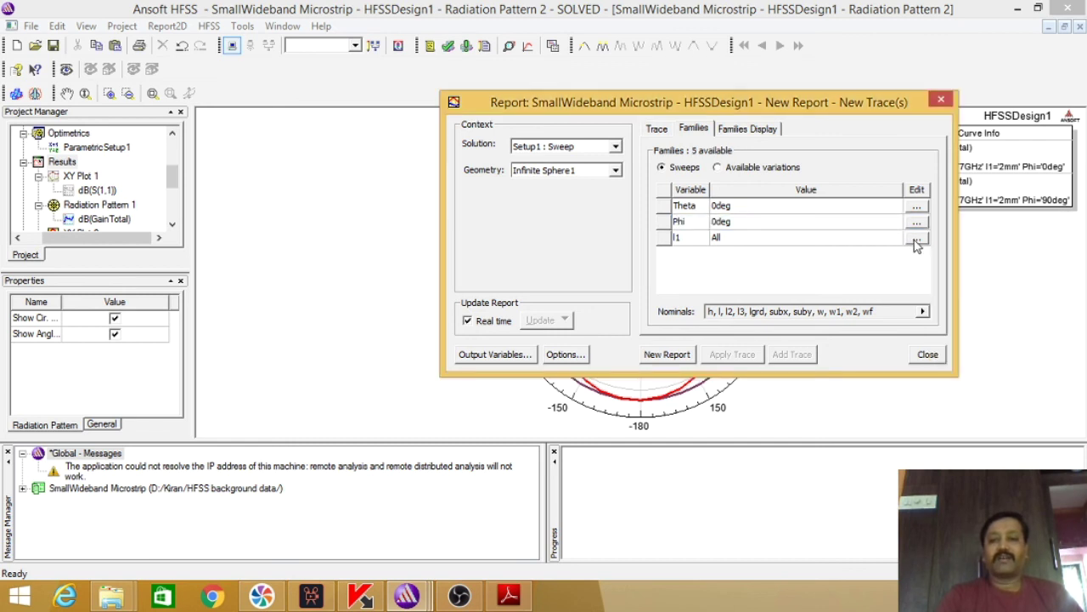
click(916, 238)
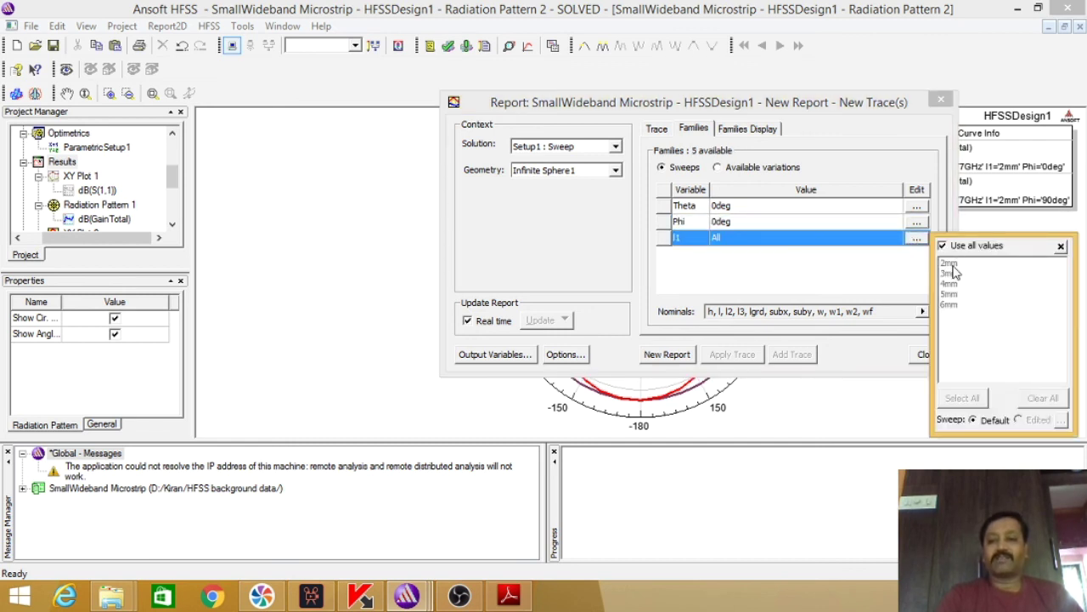
click(957, 265)
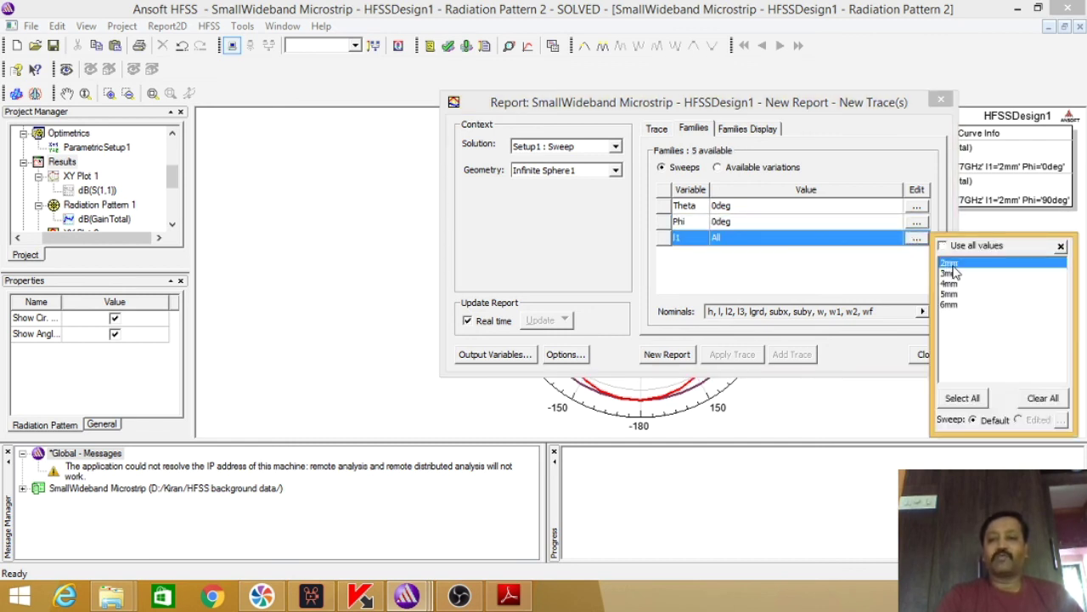
click(883, 280)
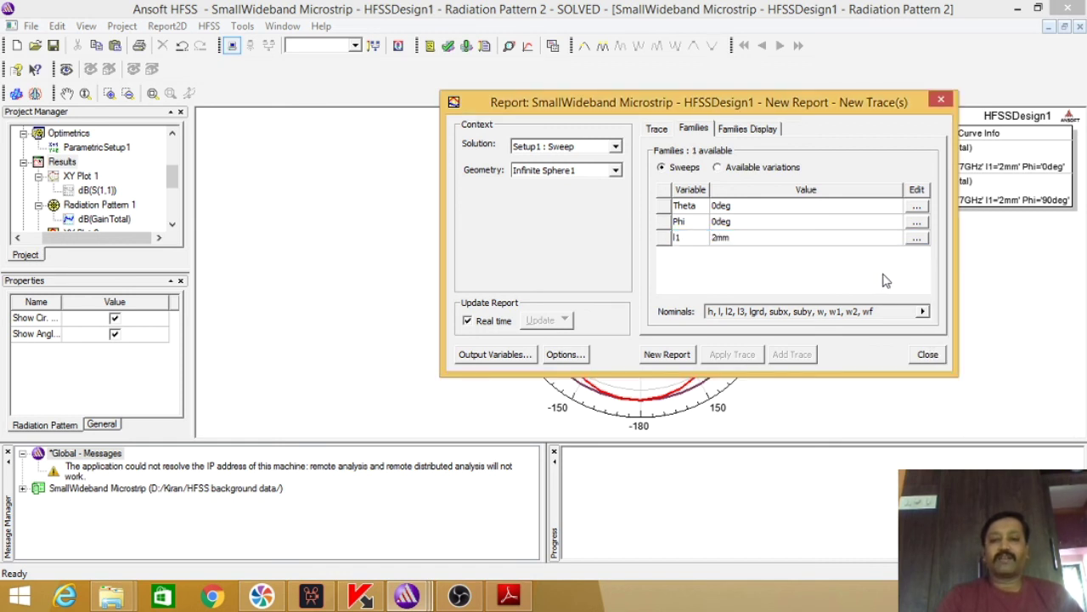
- Define the trace as GainTotal from the Gain category with the dB function and generate the gain versus frequency plot
click(656, 129)
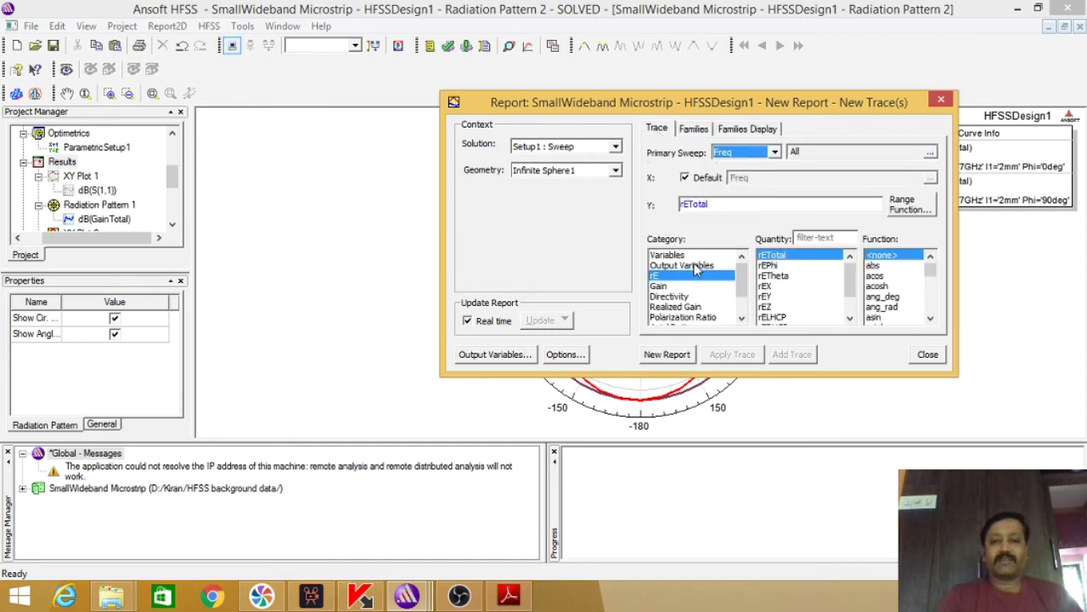
click(670, 287)
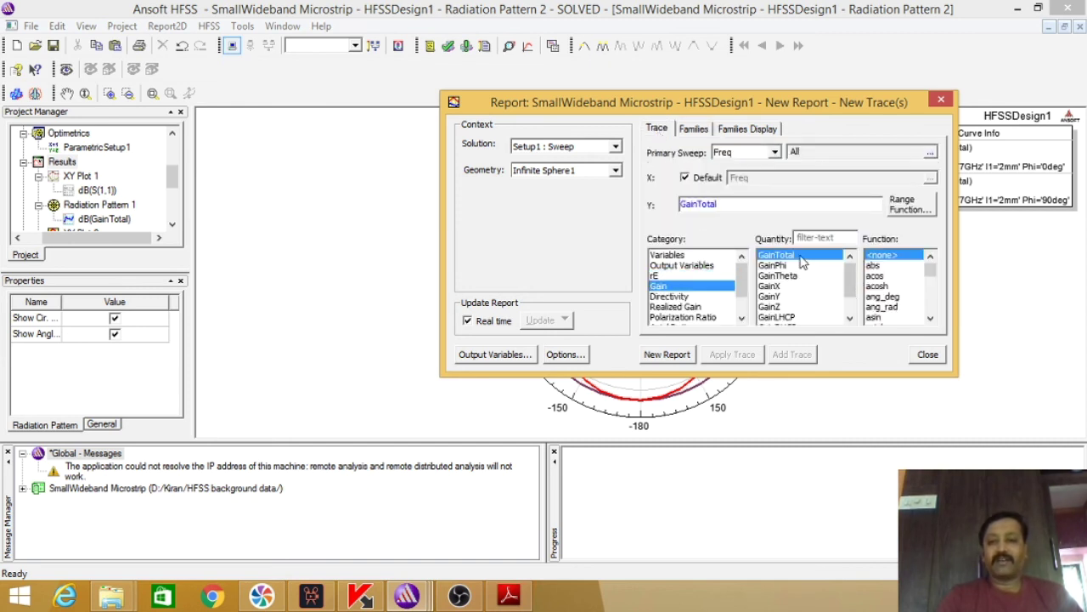
drag(932, 321, 932, 321)
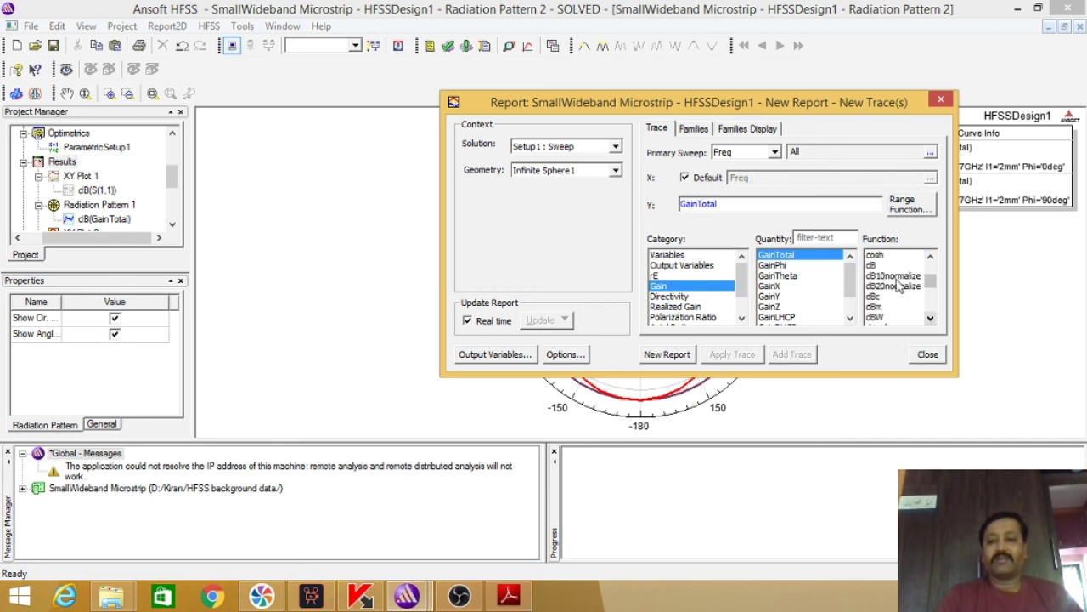
click(875, 266)
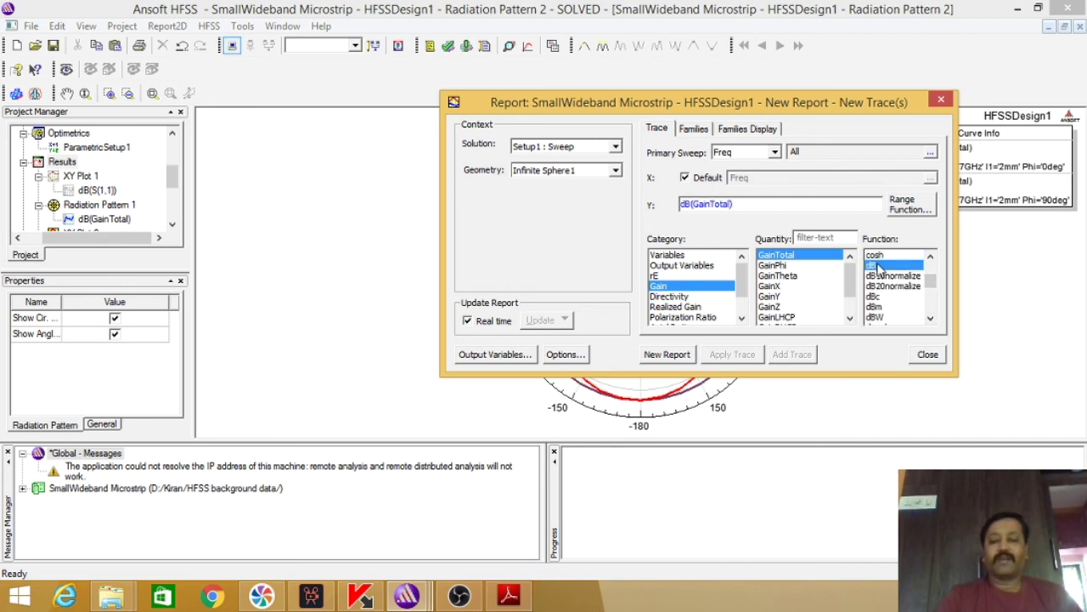
click(665, 355)
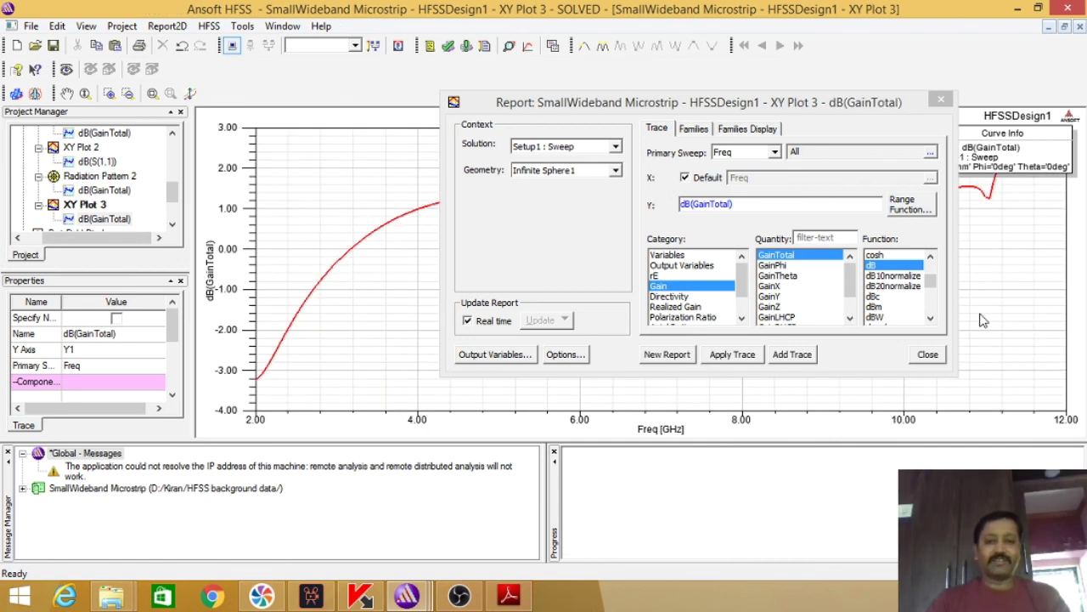
click(931, 354)
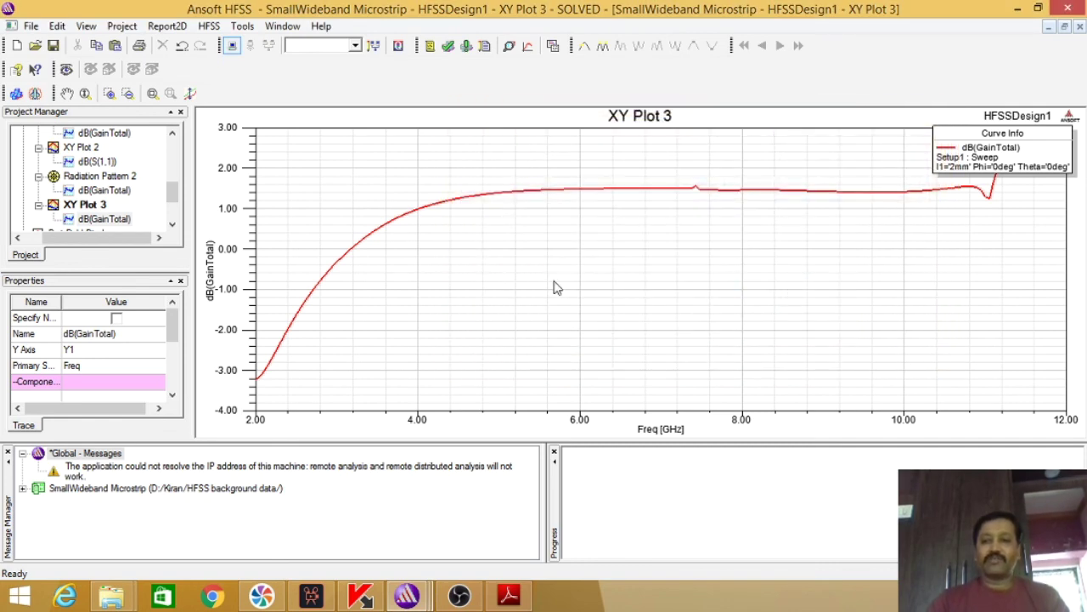